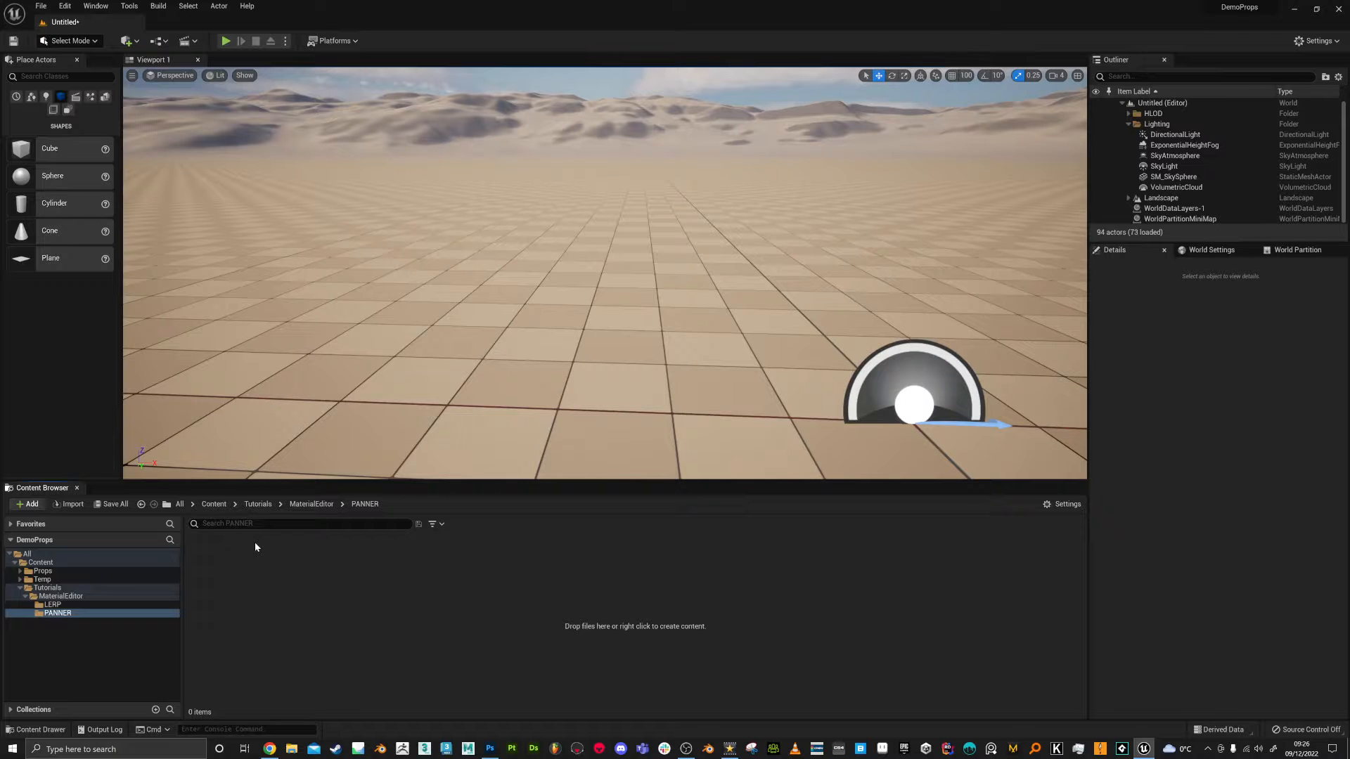
Create a new material named MM_Panner in the PANNER folder and open it for editing
right_click(326, 600)
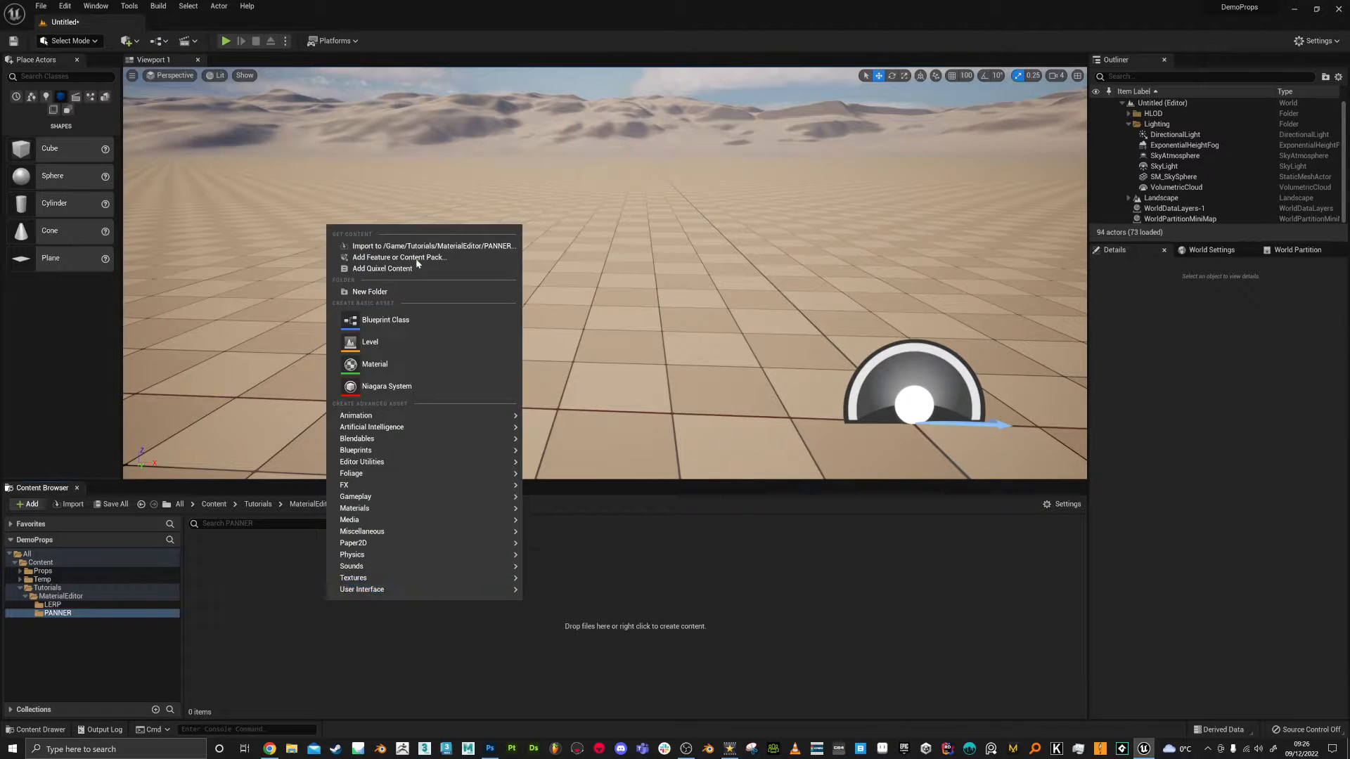
left_click(372, 365)
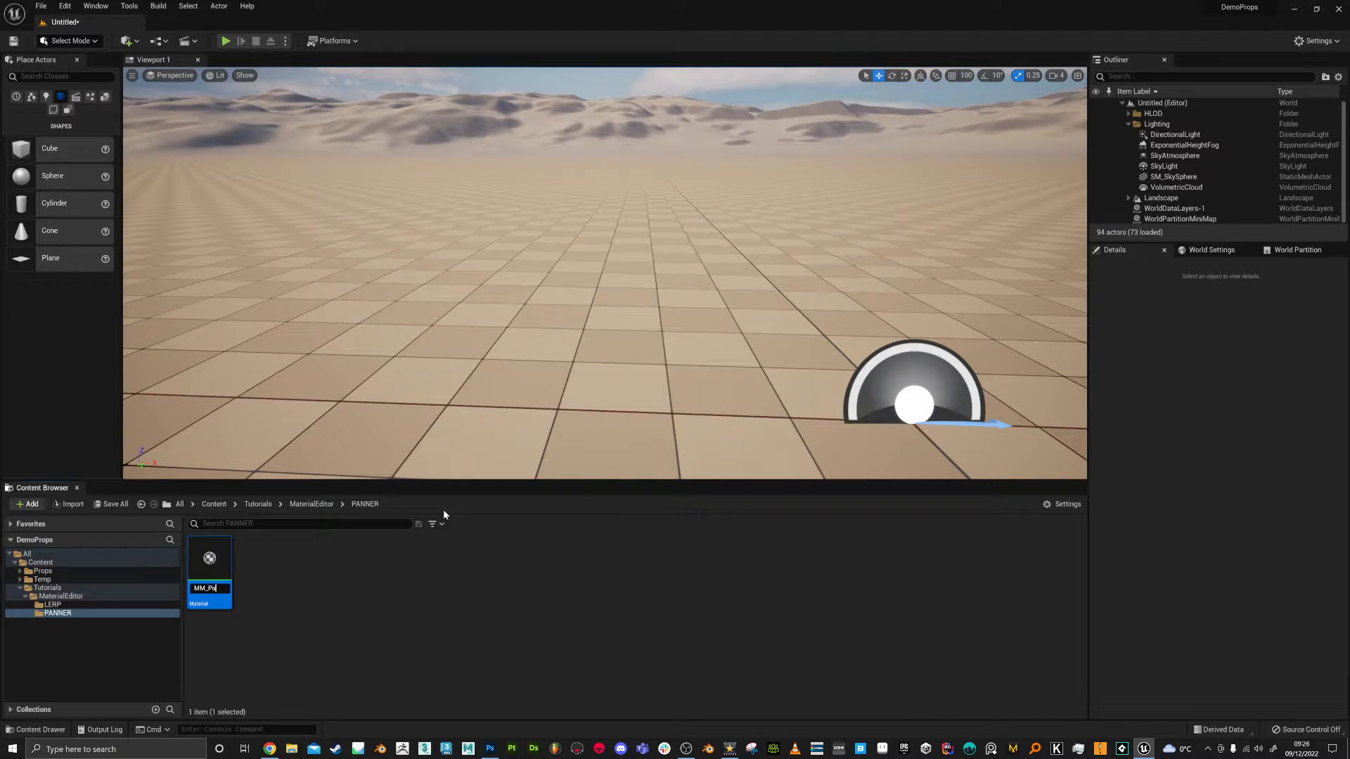
key("Return")
key("Return")
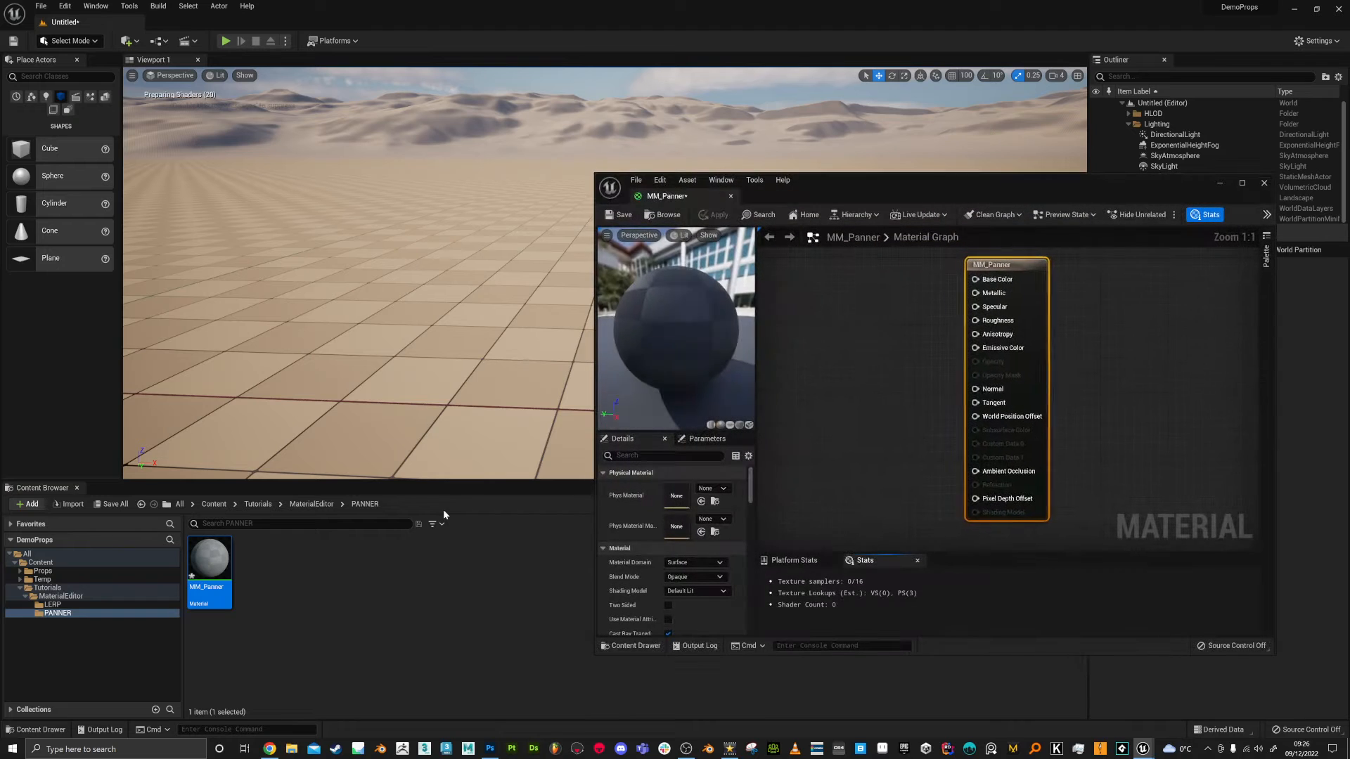
Reposition and enlarge the MM_Panner material editor window so the content browser assets remain accessible
left_click_drag(960, 184, 690, 125)
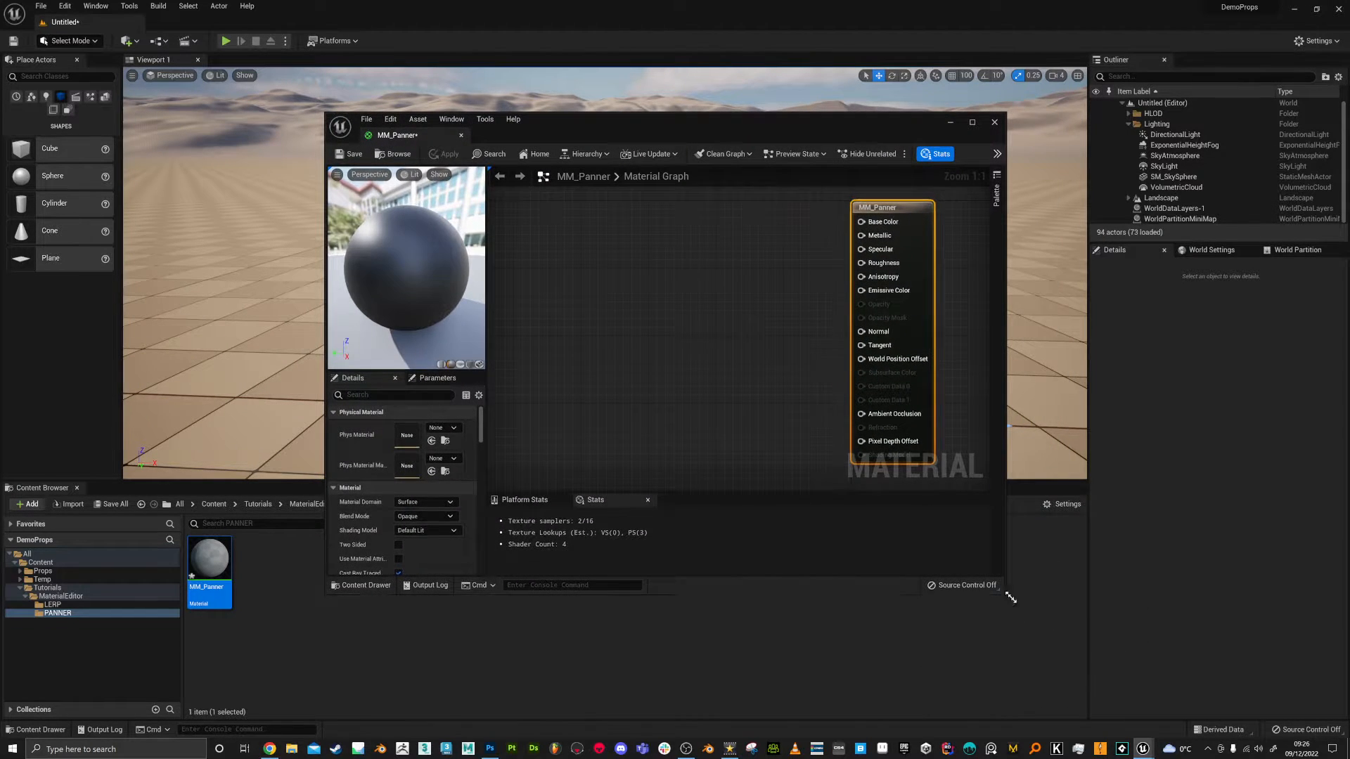
left_click_drag(1006, 593, 1129, 666)
left_click(813, 417)
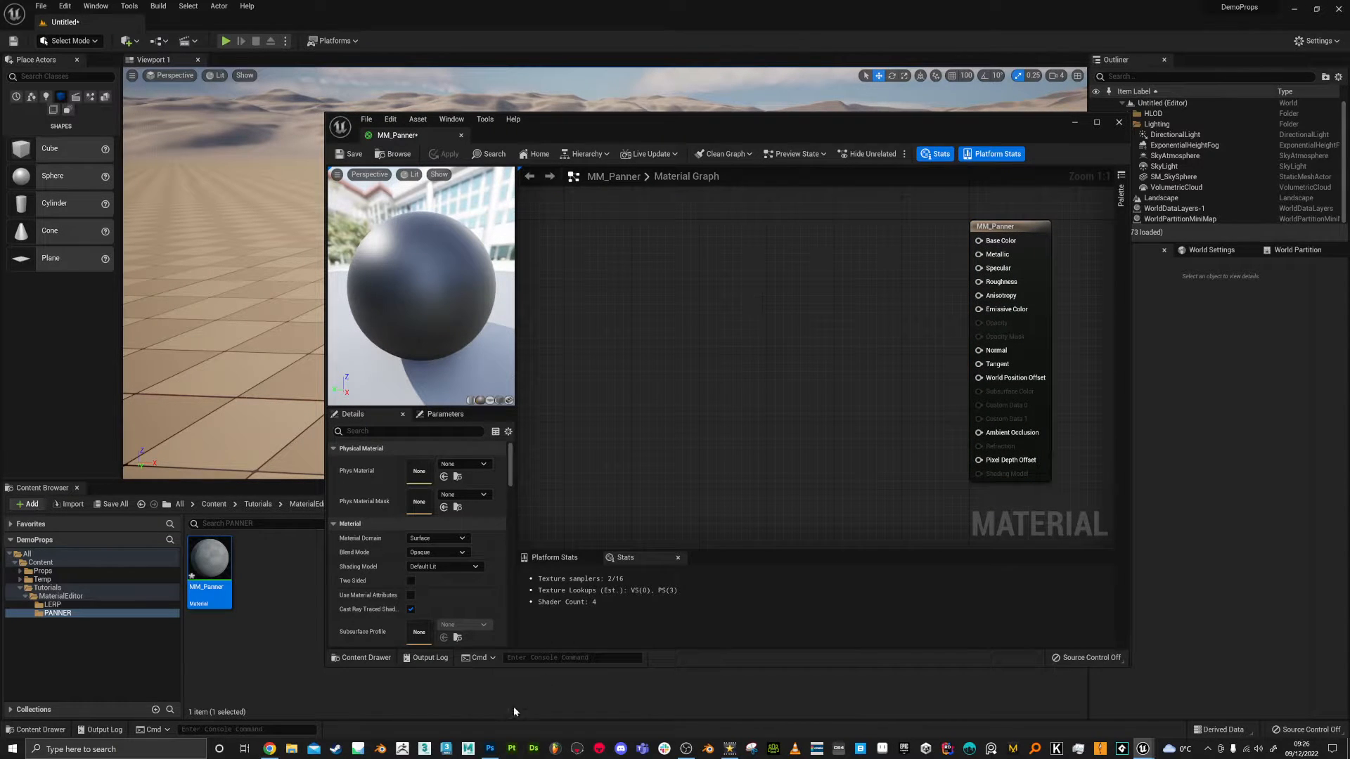
Switch to Photoshop and check the blank document's image size in pixels
key("alt+Tab")
scroll(508, 338, "up", 1, "alt")
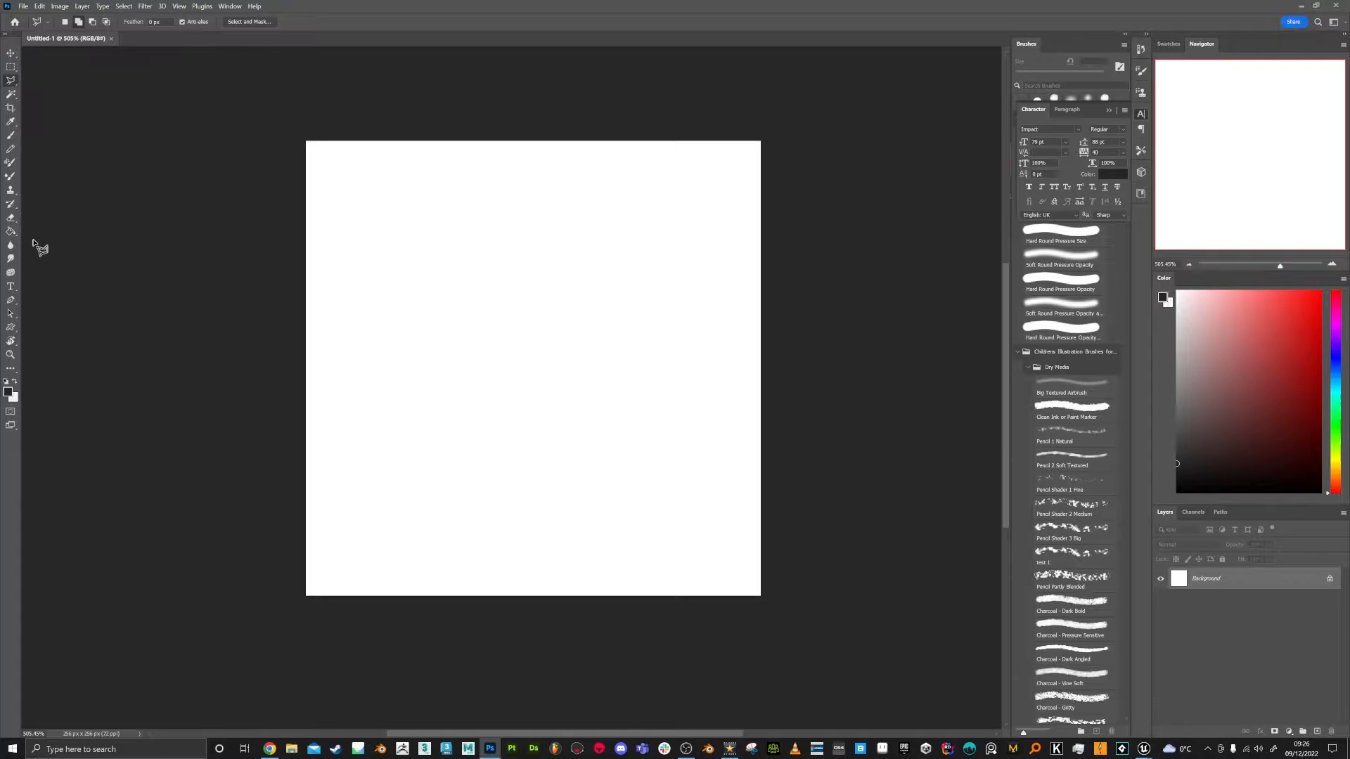
left_click(60, 6)
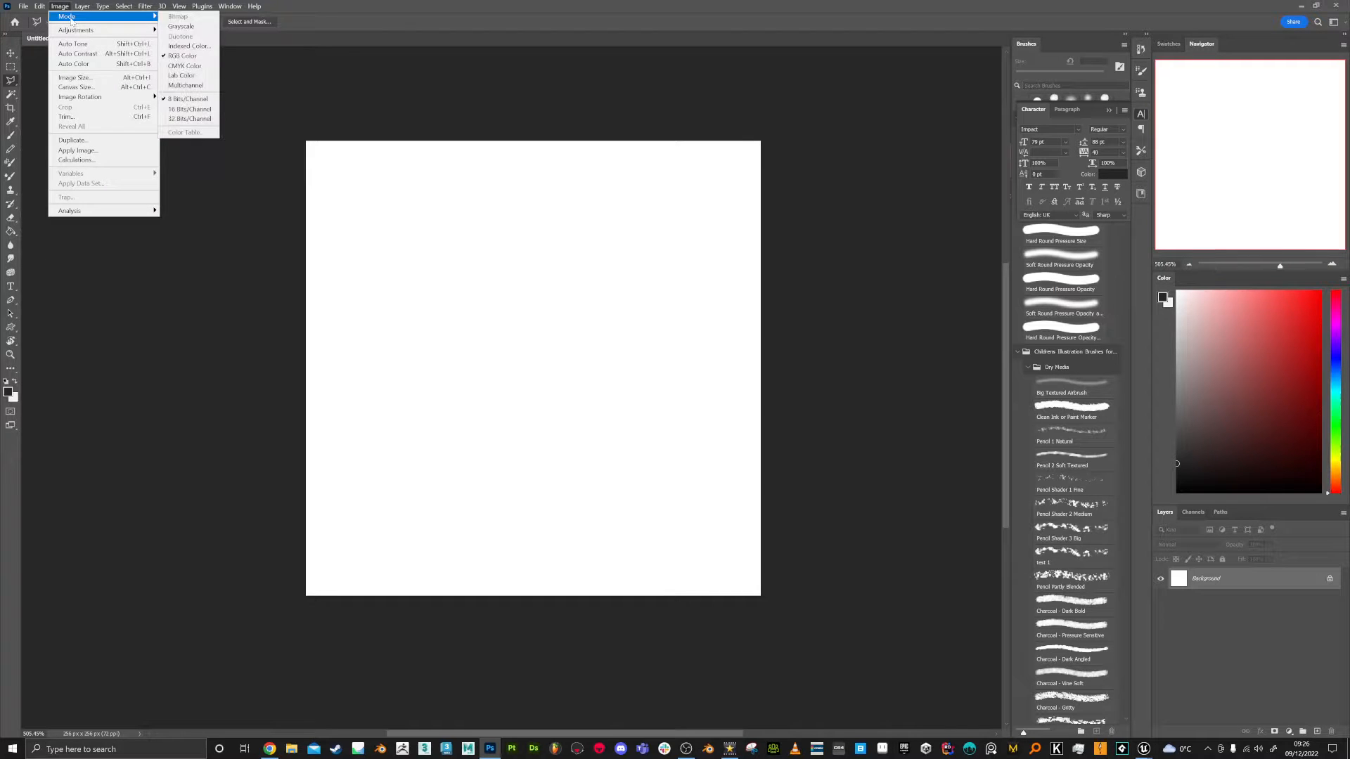
left_click(74, 78)
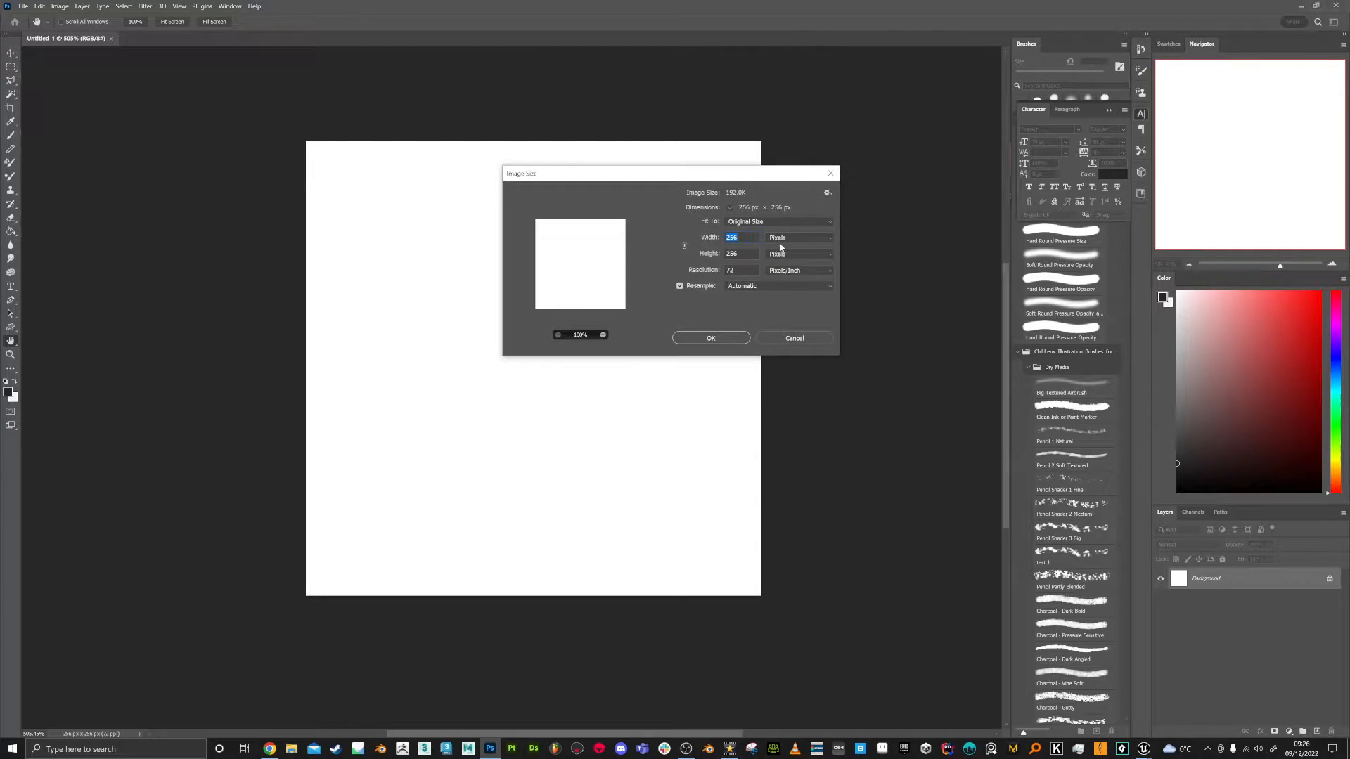
left_click(780, 239)
left_click(798, 240)
left_click(726, 340)
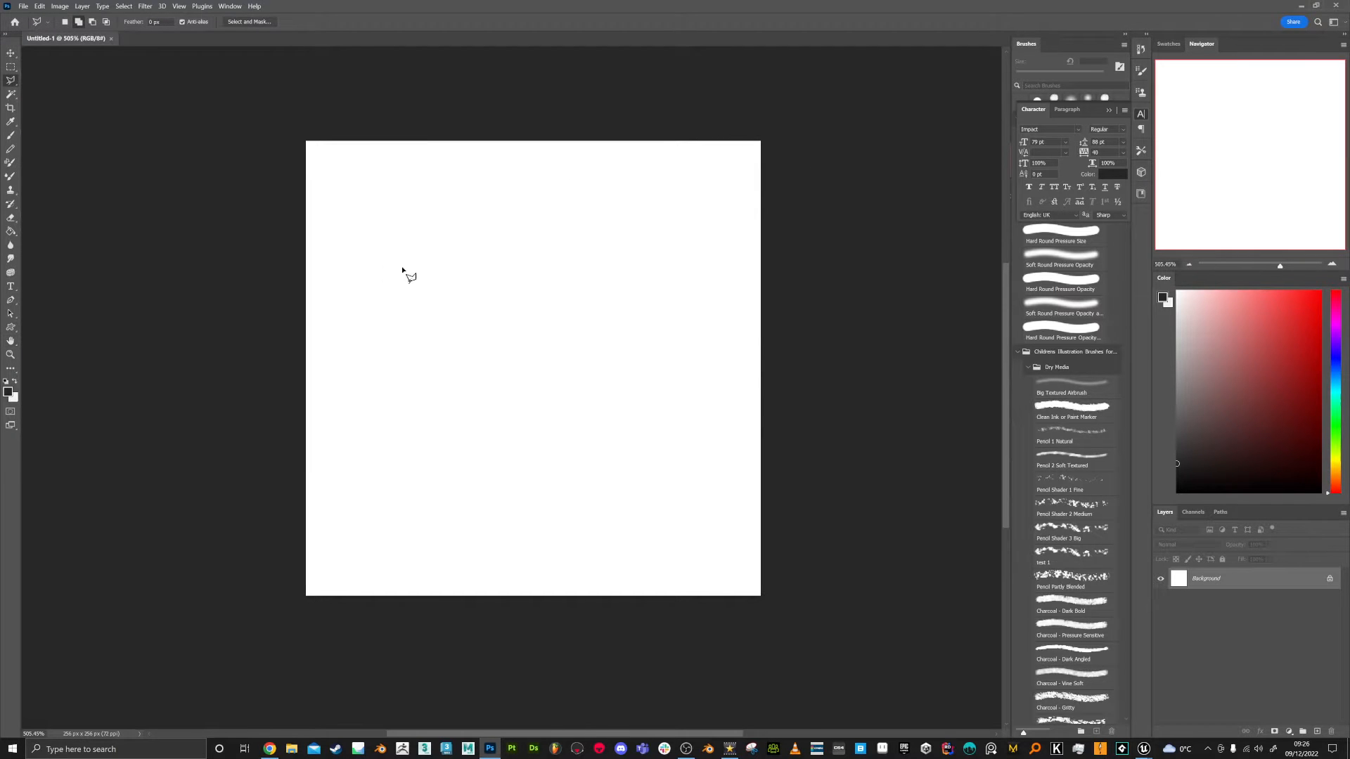
Draw a vertical reflected gradient from the canvas centre to its upper edge, white in the middle and black at both ends
left_click(11, 232)
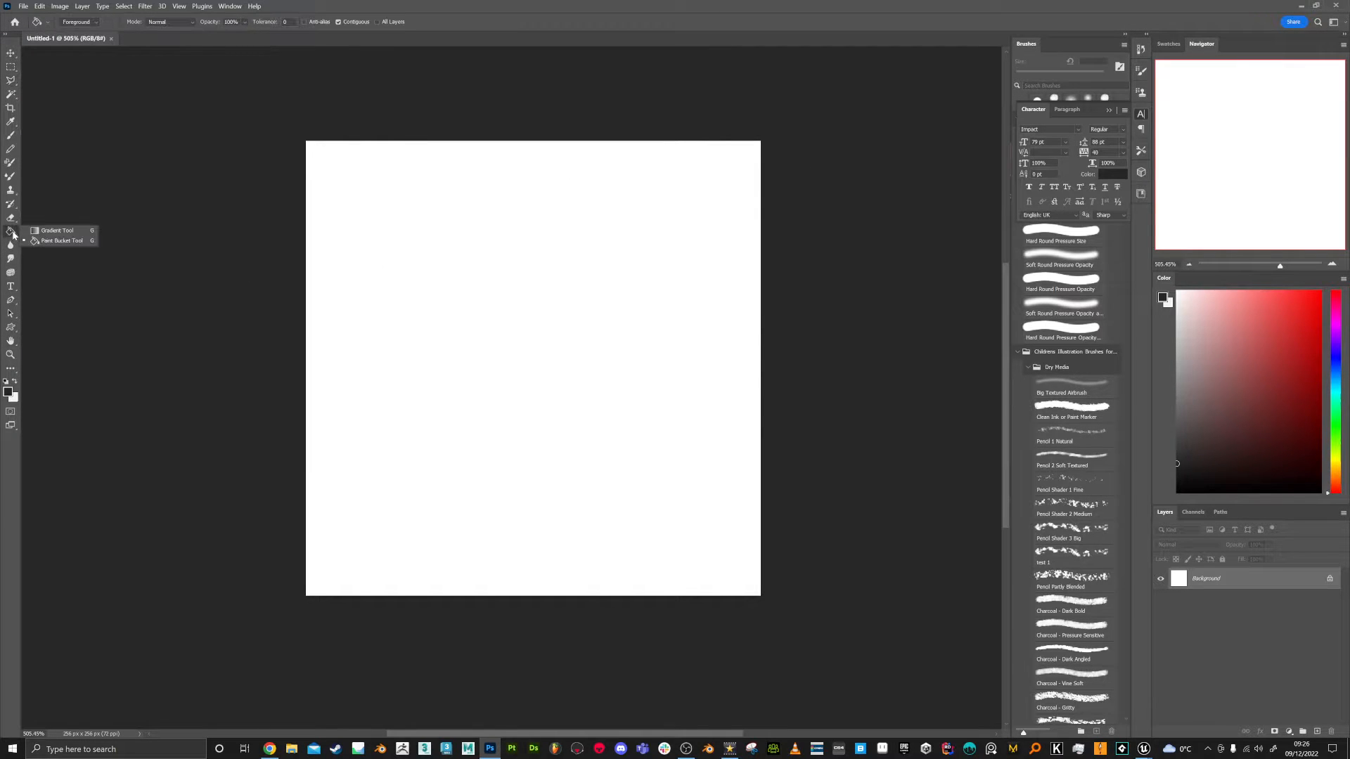
left_click(57, 231)
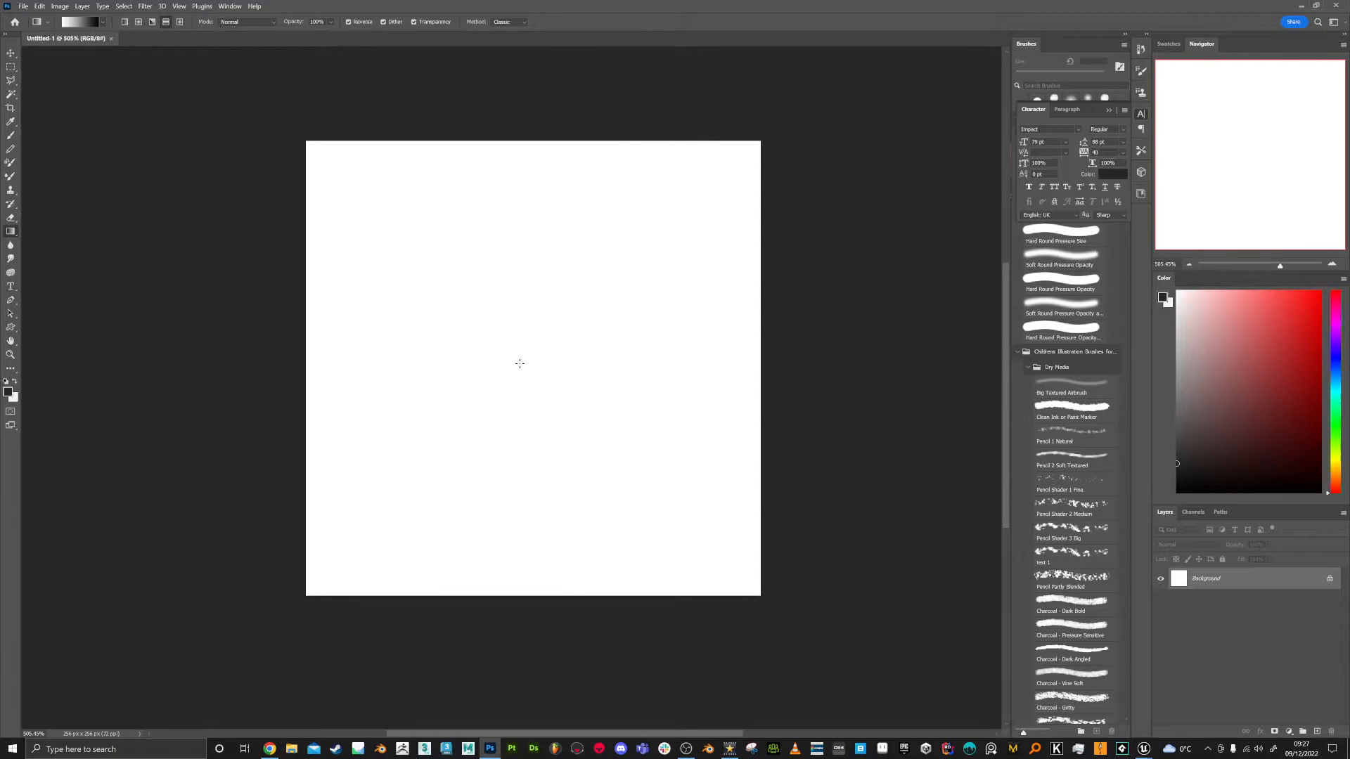
left_click_drag(521, 318, 606, 171)
left_click_drag(519, 146, 520, 145, "shift")
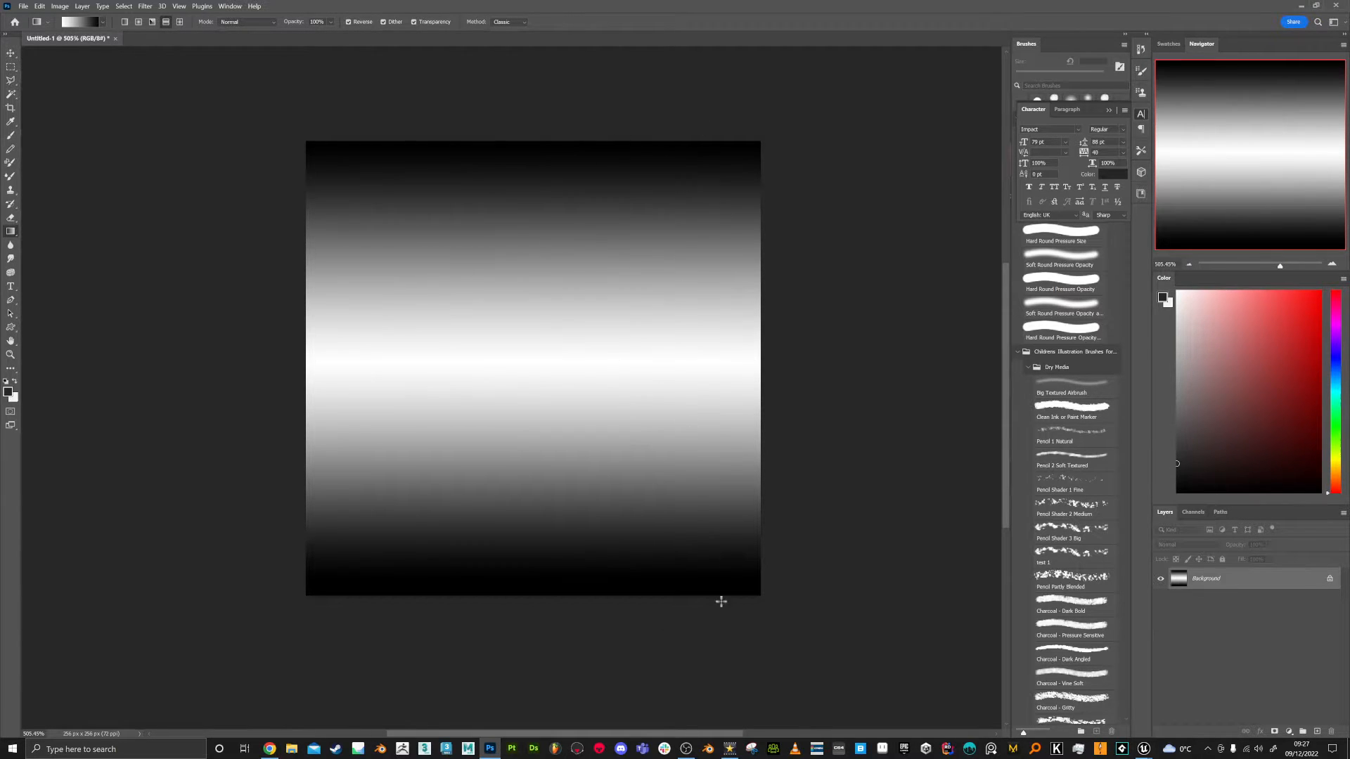
Export the gradient image as a PNG named Bar to the Desktop
left_click(21, 5)
mouse_move(84, 182)
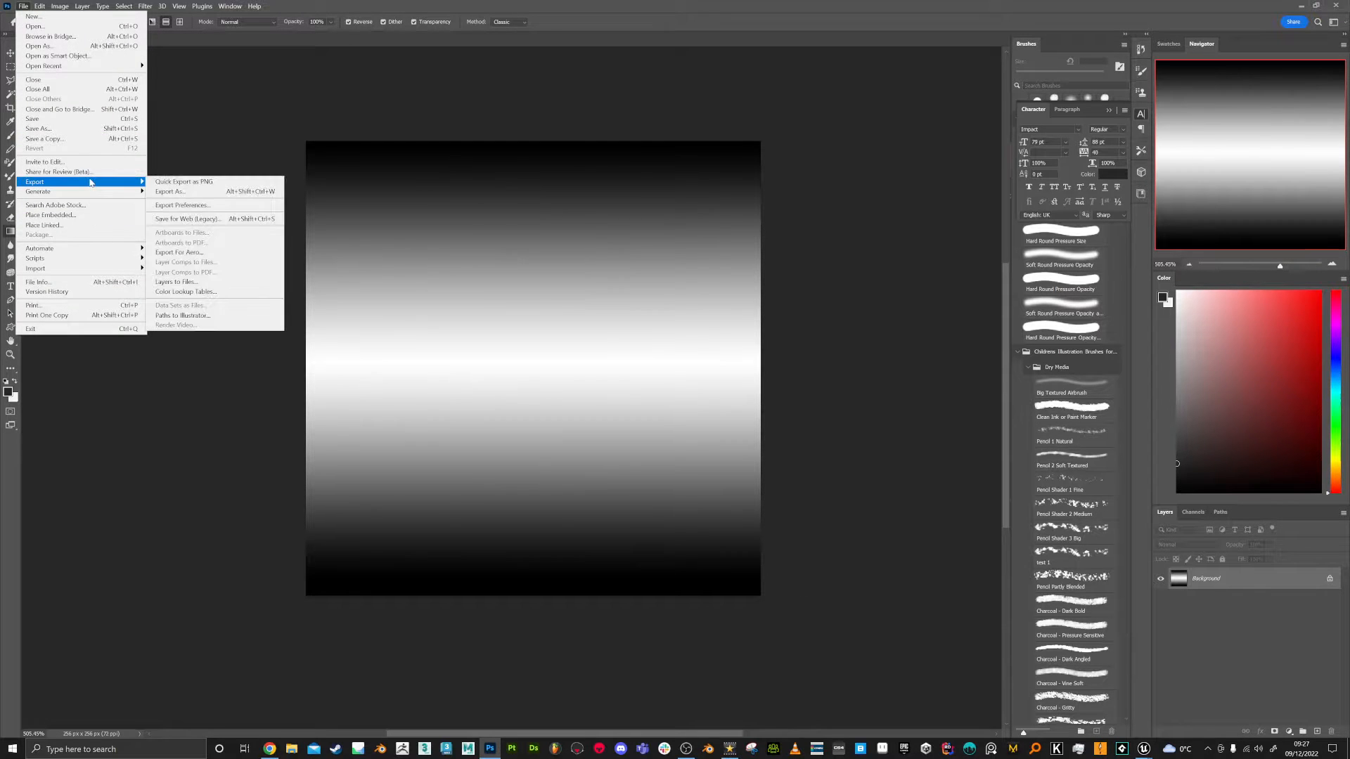
left_click(175, 183)
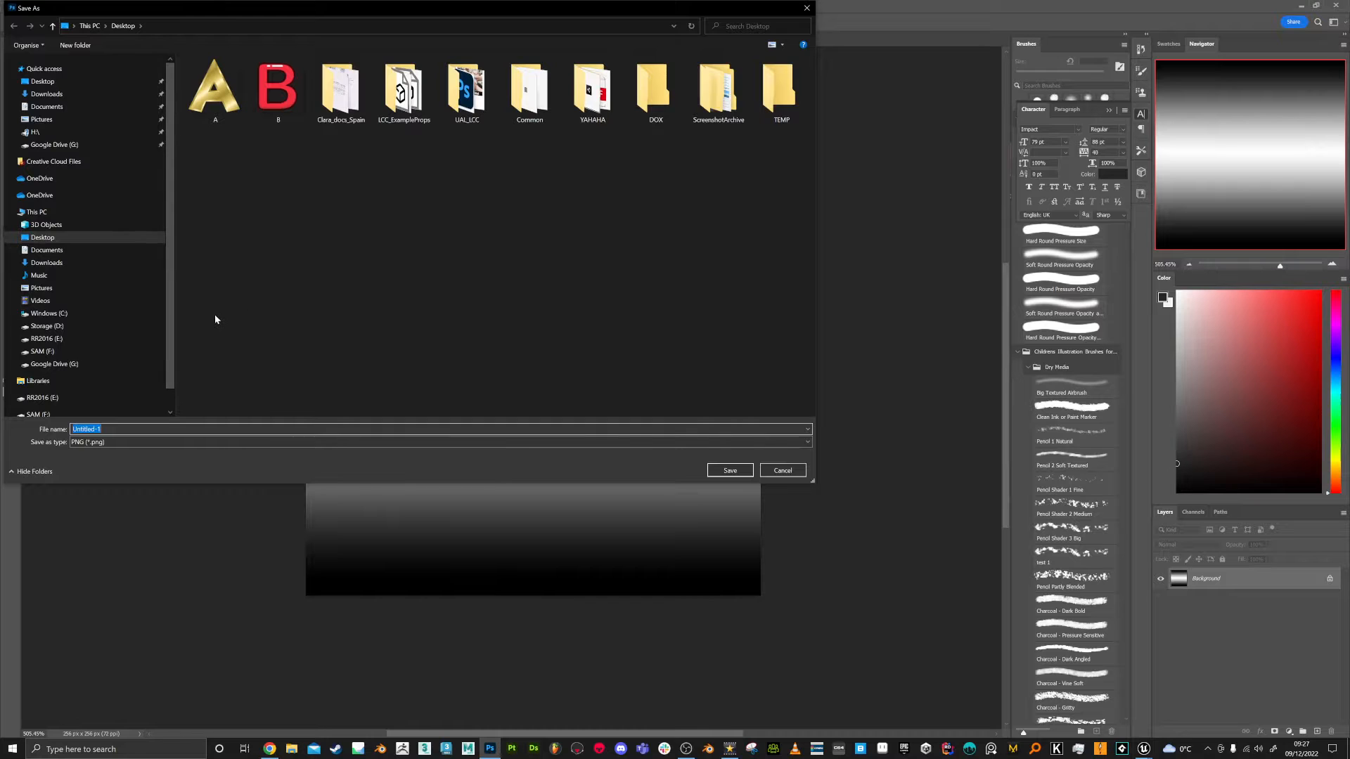
type("BW")
key("Return")
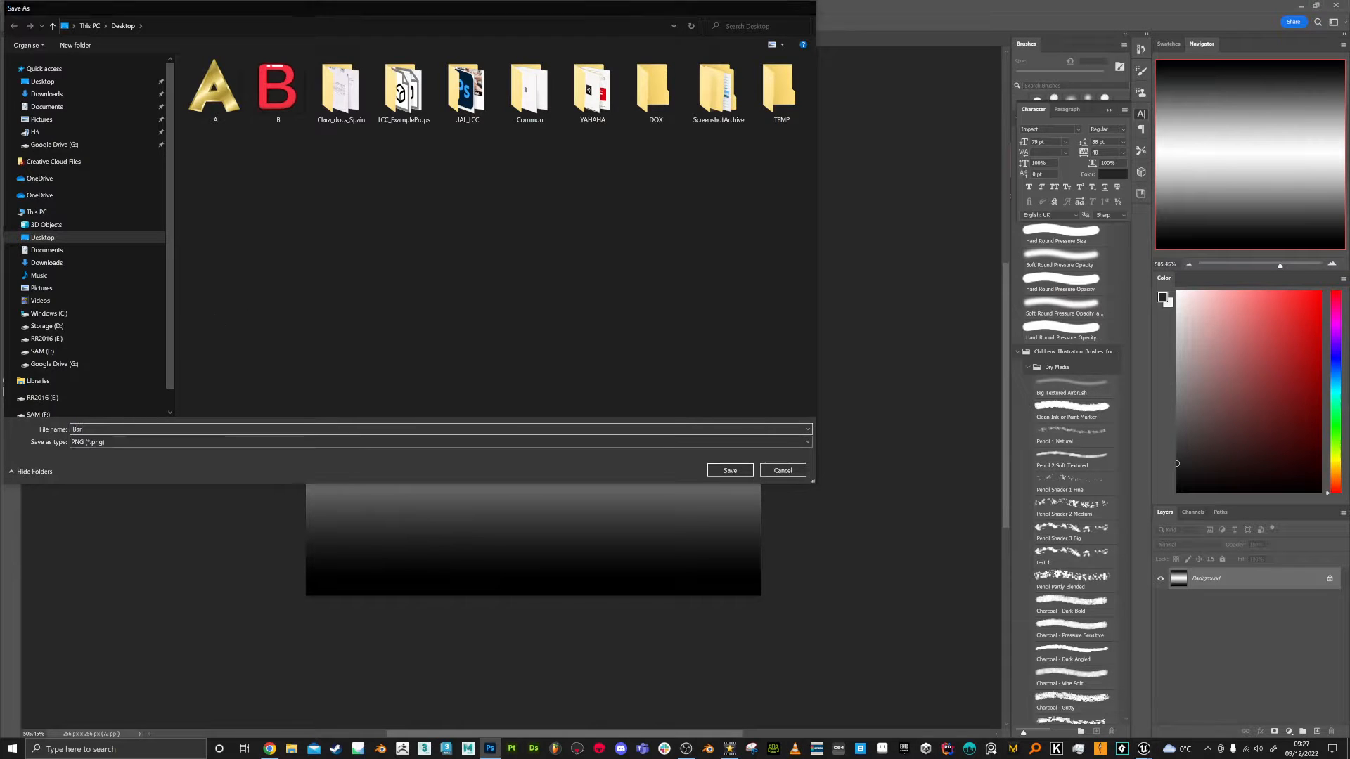
Switch to Unreal Editor and import the Bar image from the Desktop into the PANNER folder
key("alt+Tab")
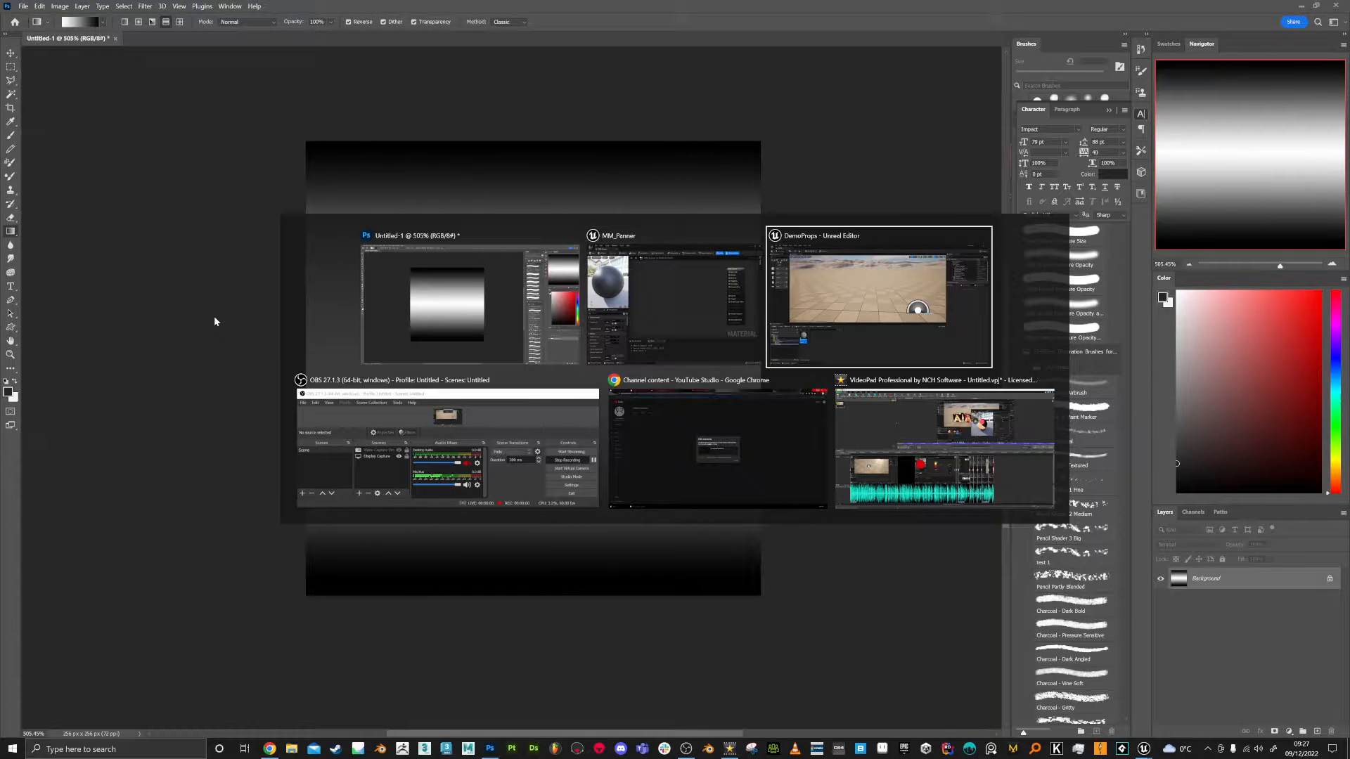
left_click(267, 595)
right_click(260, 555)
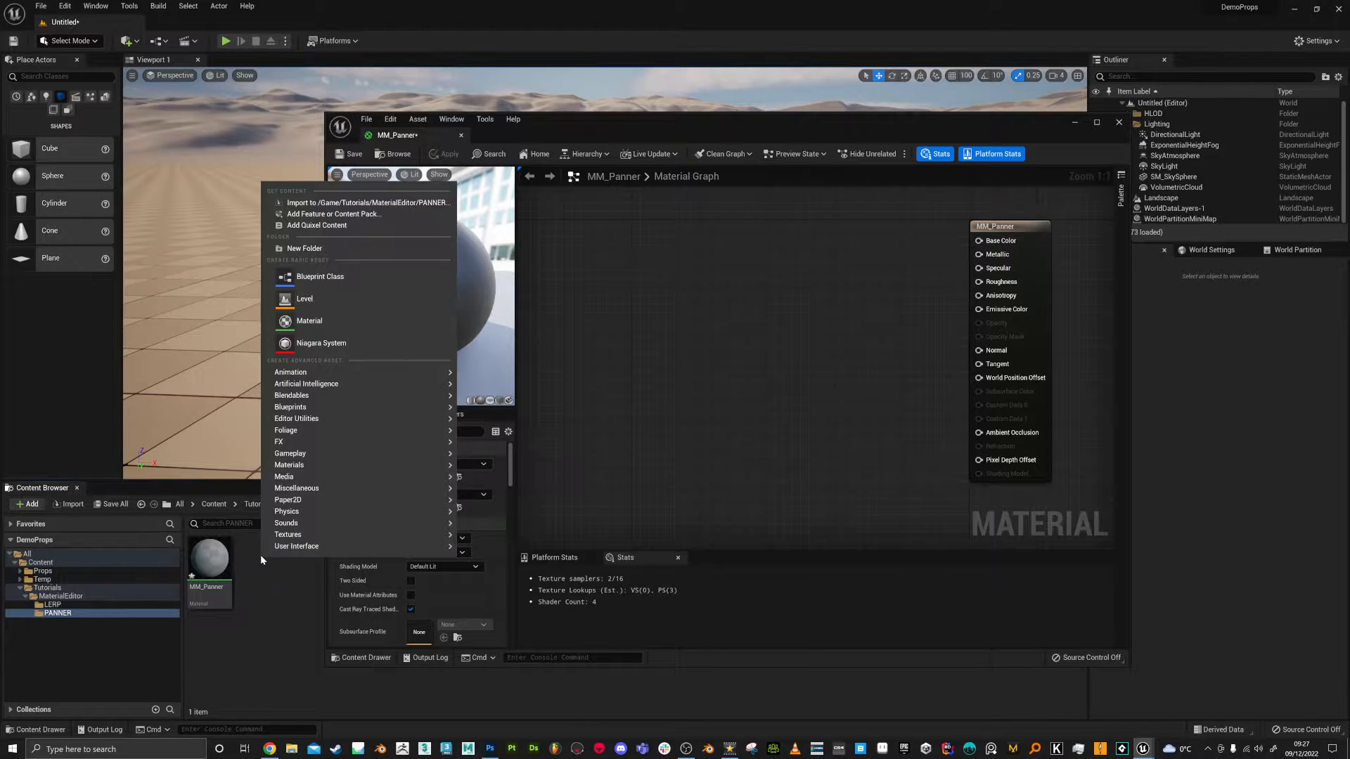
left_click(305, 204)
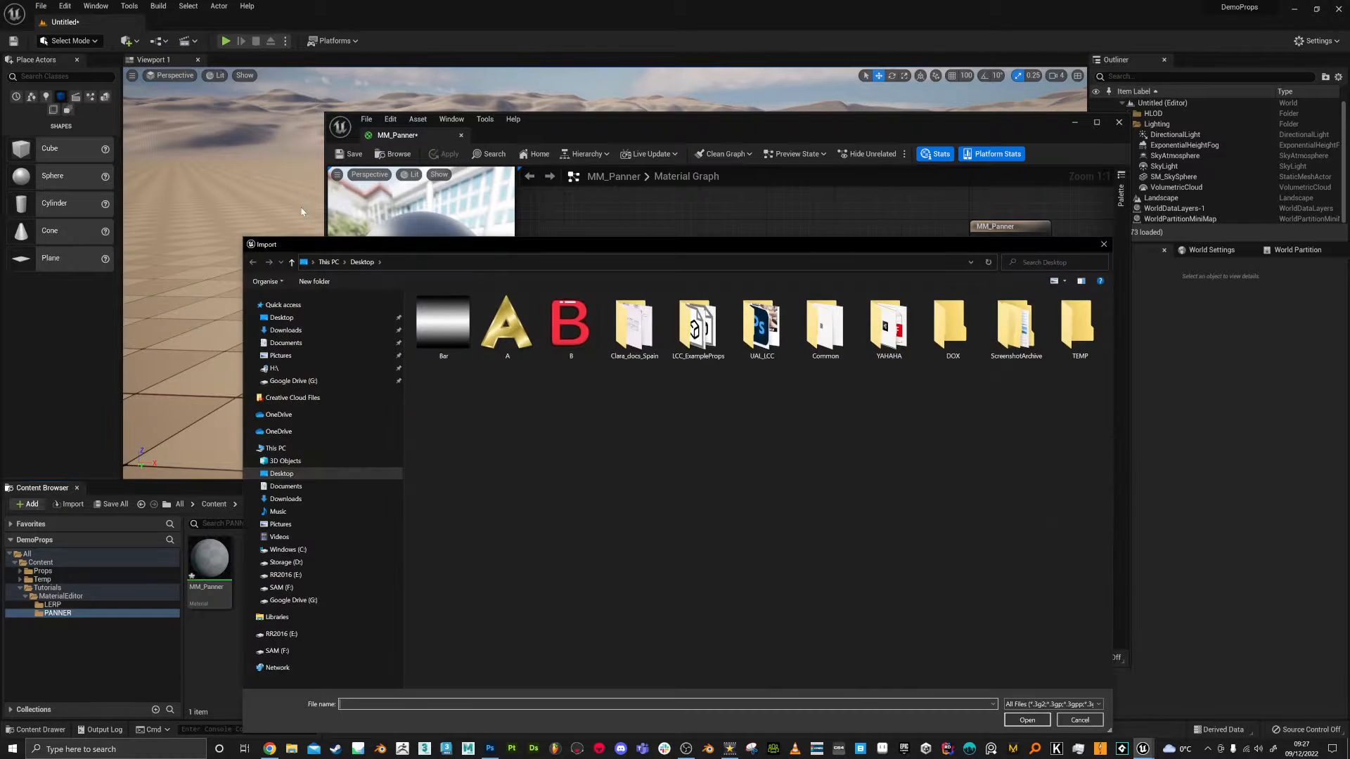
double_click(438, 327)
Place the Bar texture in the MM_Panner graph as a Texture Sample with its RGB output connected to Base Color
left_click_drag(255, 563, 981, 243)
left_click_drag(767, 245, 792, 235)
Set the material preview mesh to a cube and frame it at a corner angle
left_click(499, 401)
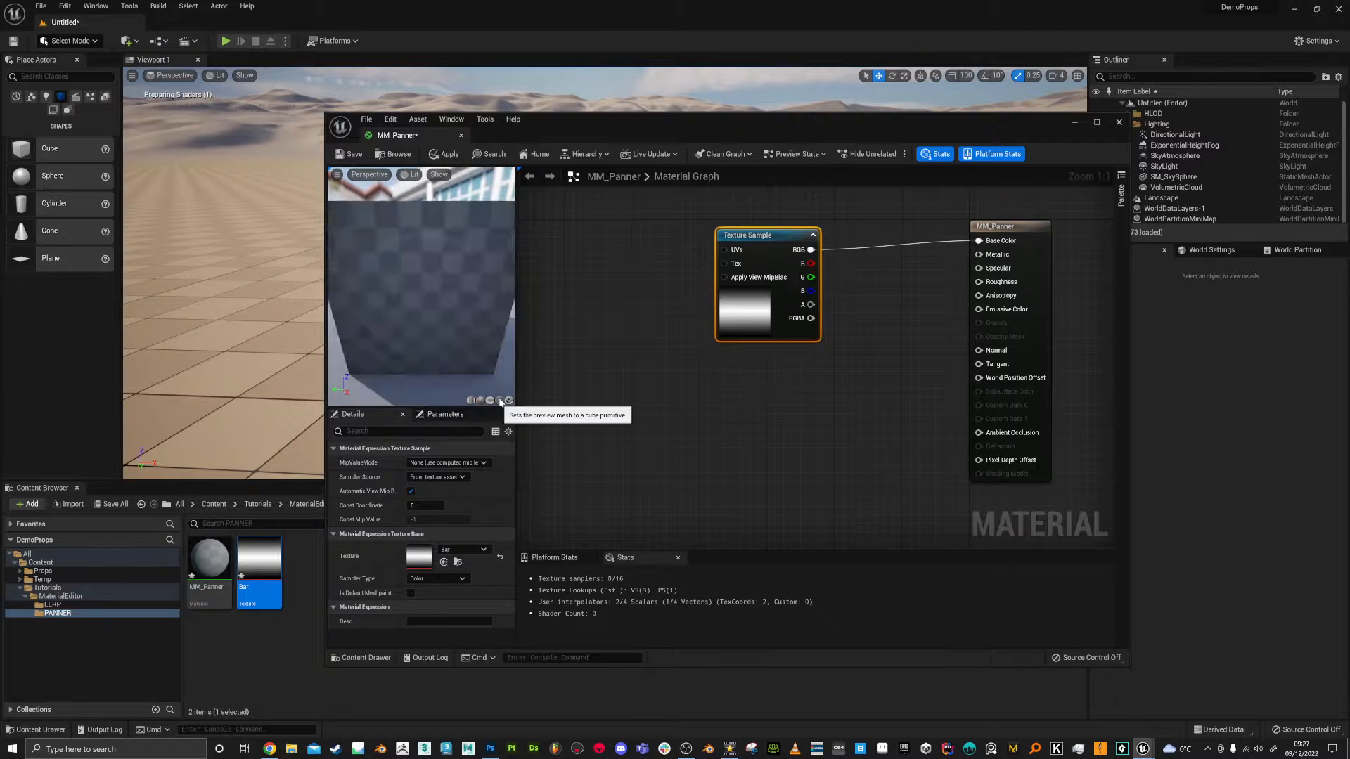
left_click_drag(490, 385, 499, 362)
left_click_drag(435, 331, 493, 333)
scroll(435, 334, "down", 6)
Move the Texture Sample node closer to the material output node, leaving space before its inputs
left_click_drag(756, 242, 672, 243)
left_click(757, 212)
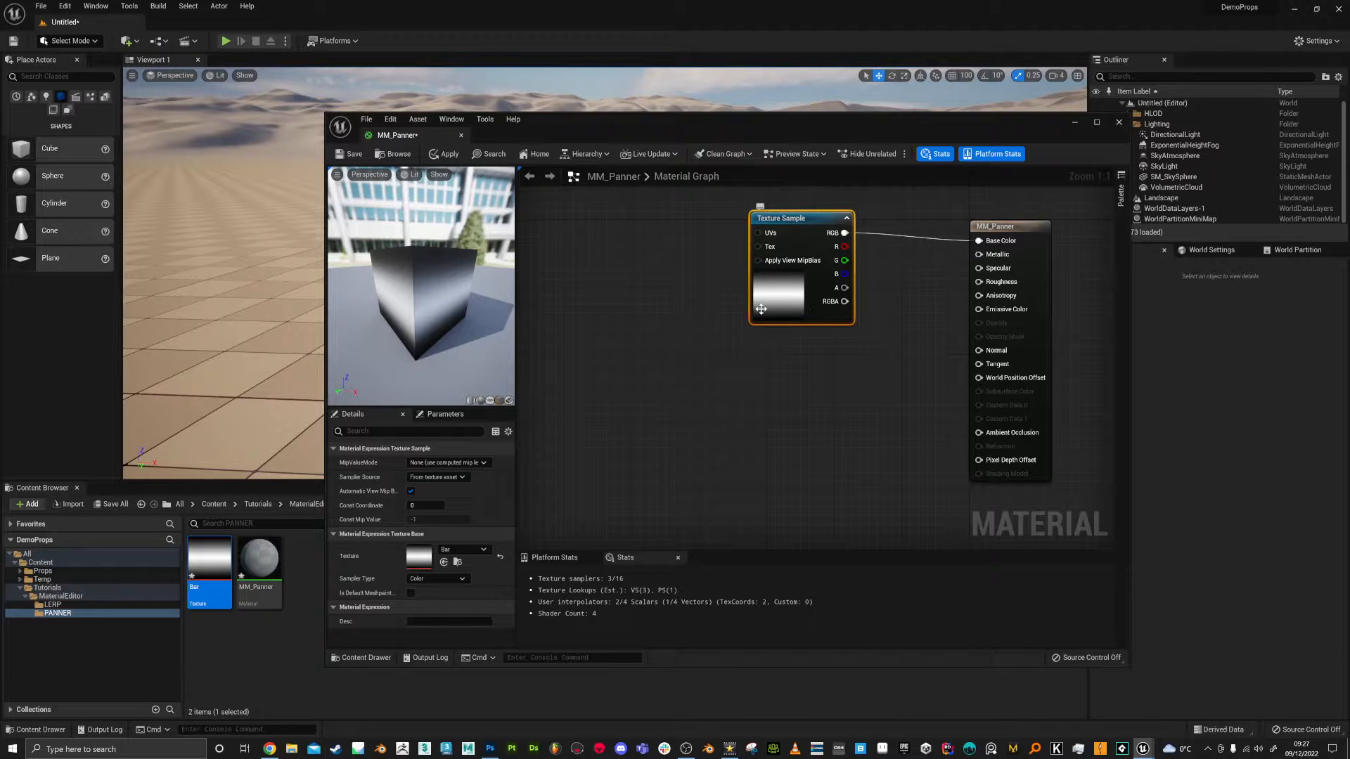
left_click_drag(777, 225, 819, 241)
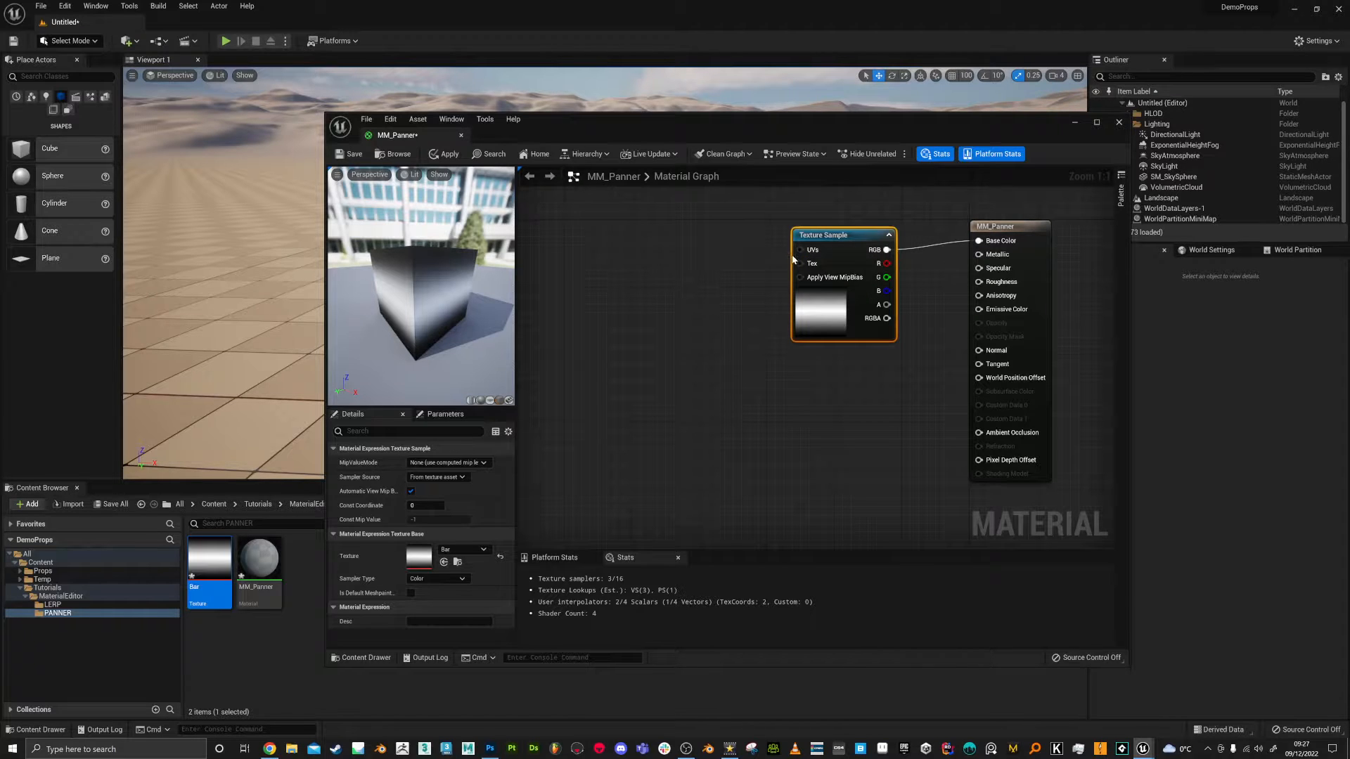
Add a TextureCoordinate node connected to the Texture Sample's UVs input and expand the new node's preview
right_click(638, 282)
type("text")
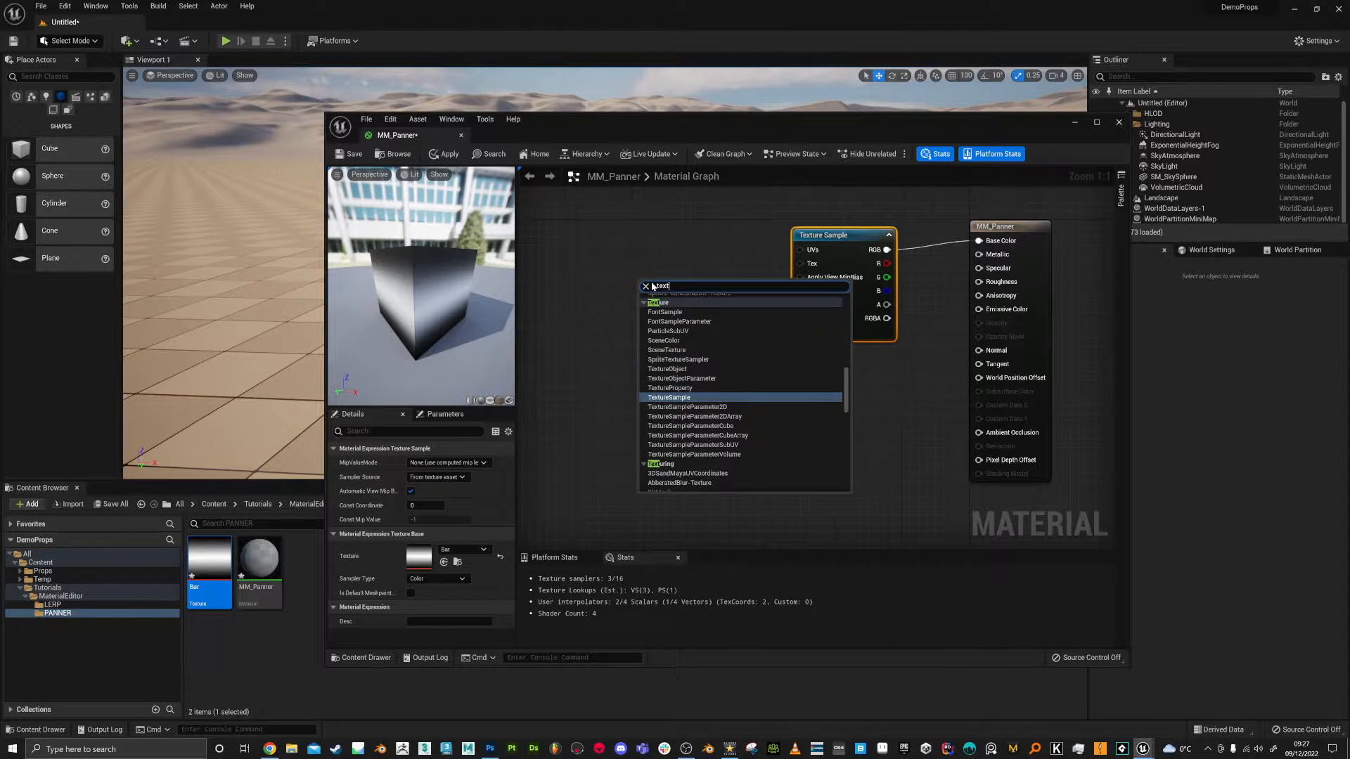
key("BackSpace")
type("c")
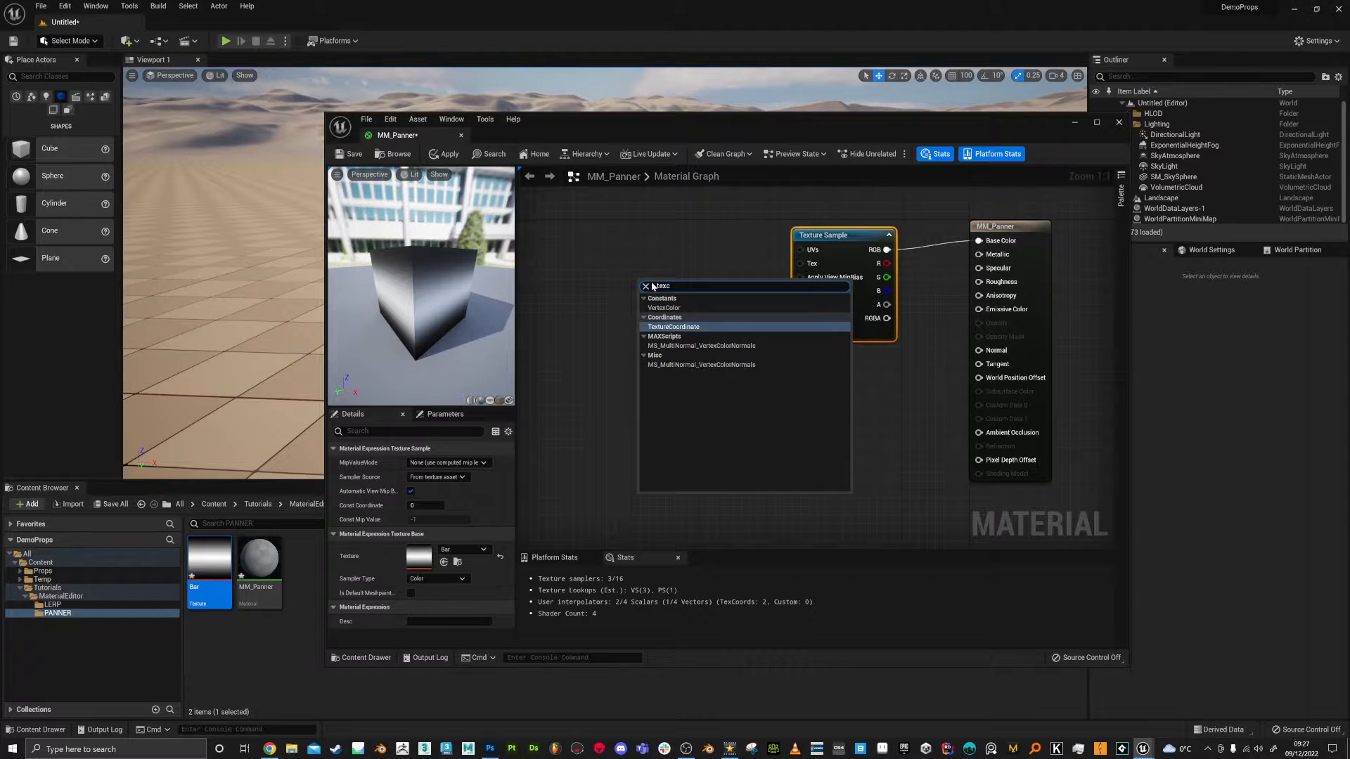
left_click(667, 328)
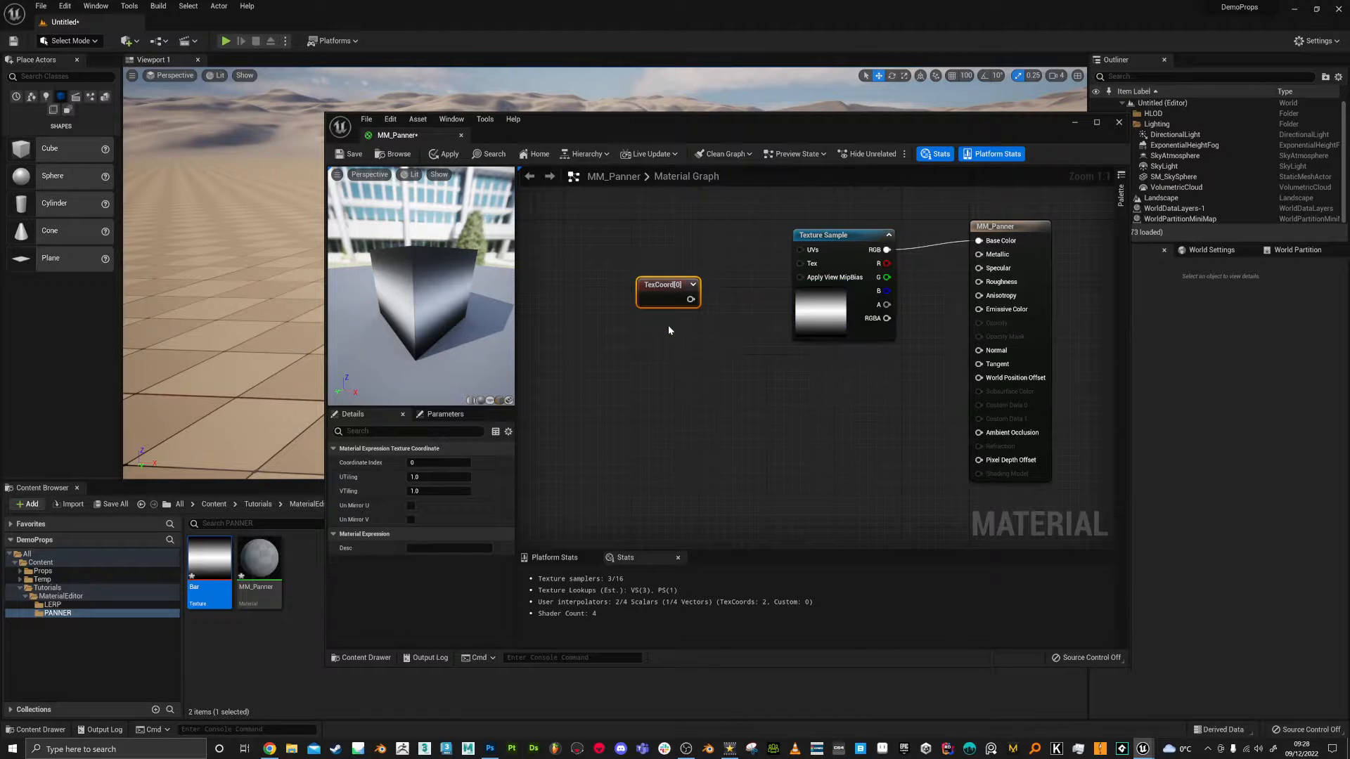
left_click_drag(670, 290, 647, 255)
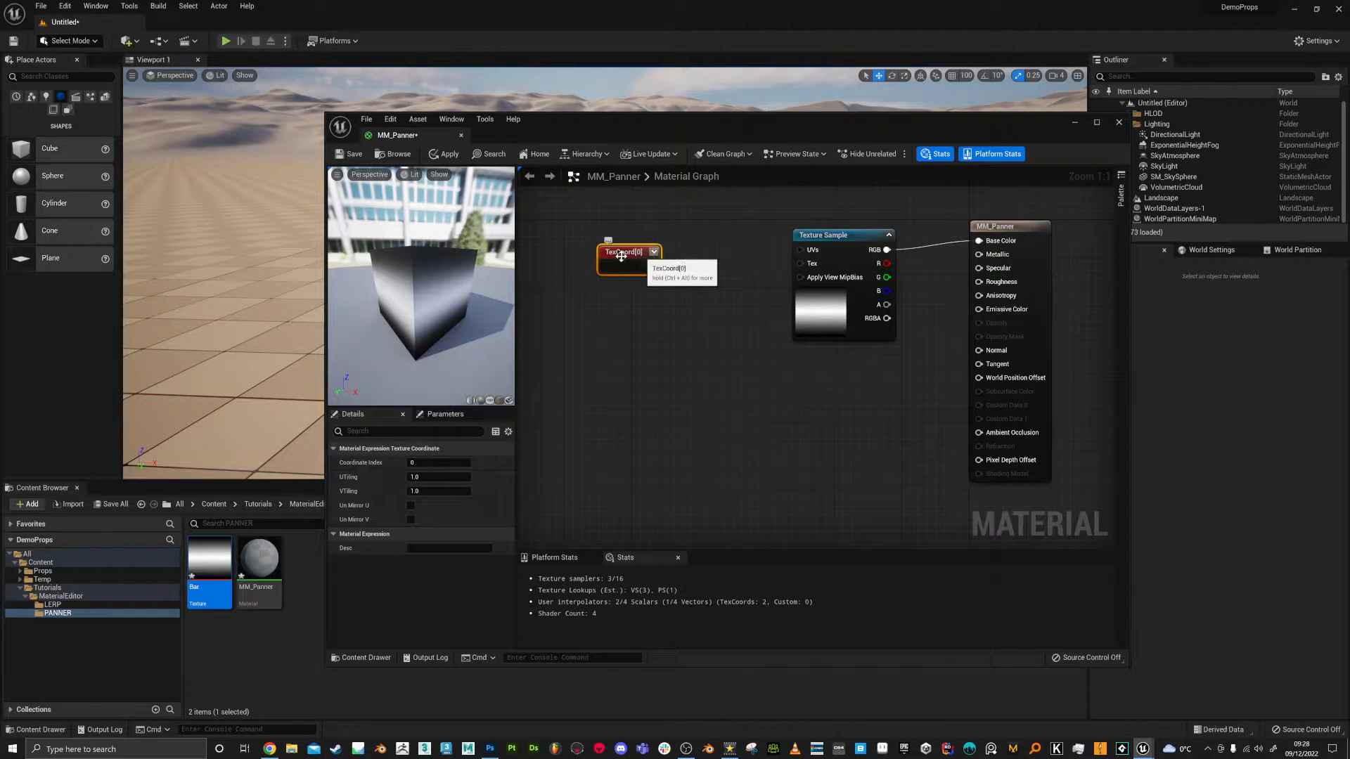
left_click_drag(624, 253, 802, 250)
left_click_drag(642, 249, 650, 240)
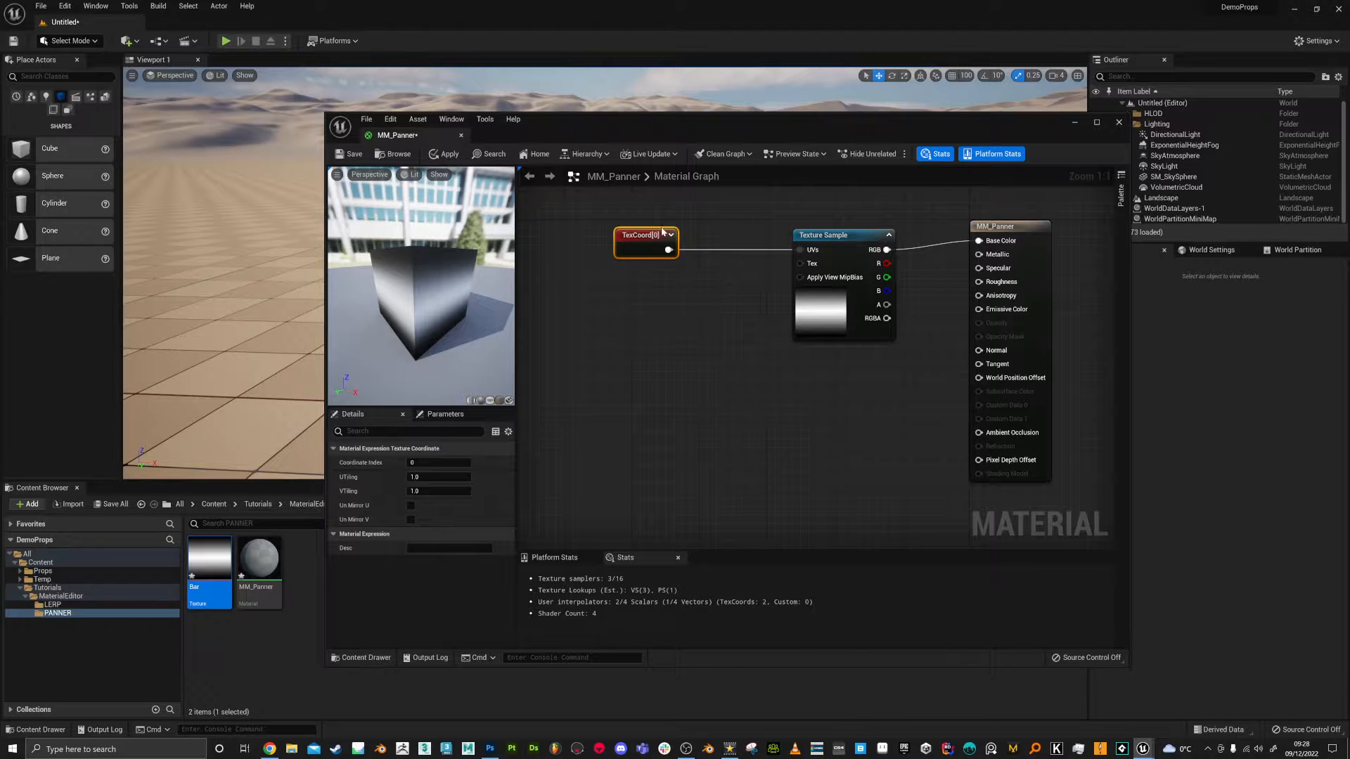
left_click(671, 235)
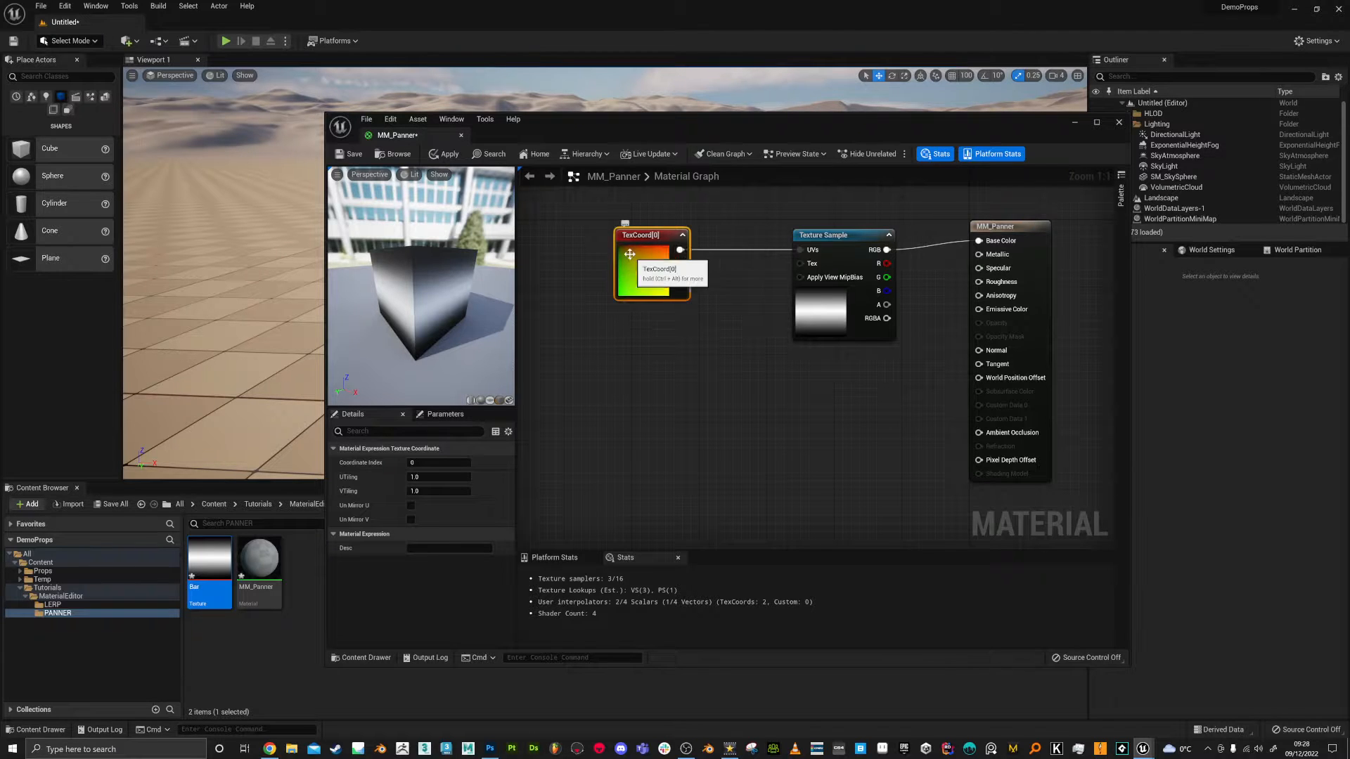
Branch a ComponentMask node off the TexCoord output
left_click_drag(652, 239, 649, 301)
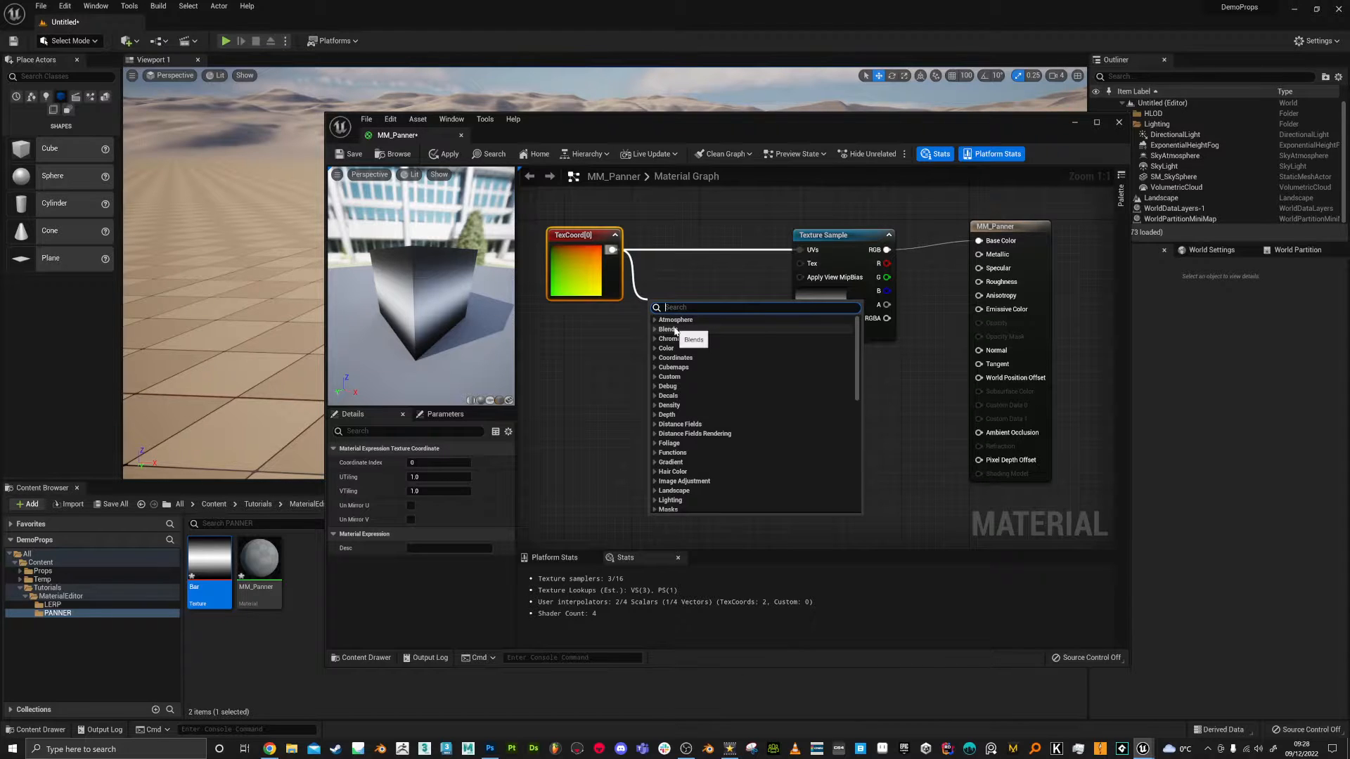
type("compo")
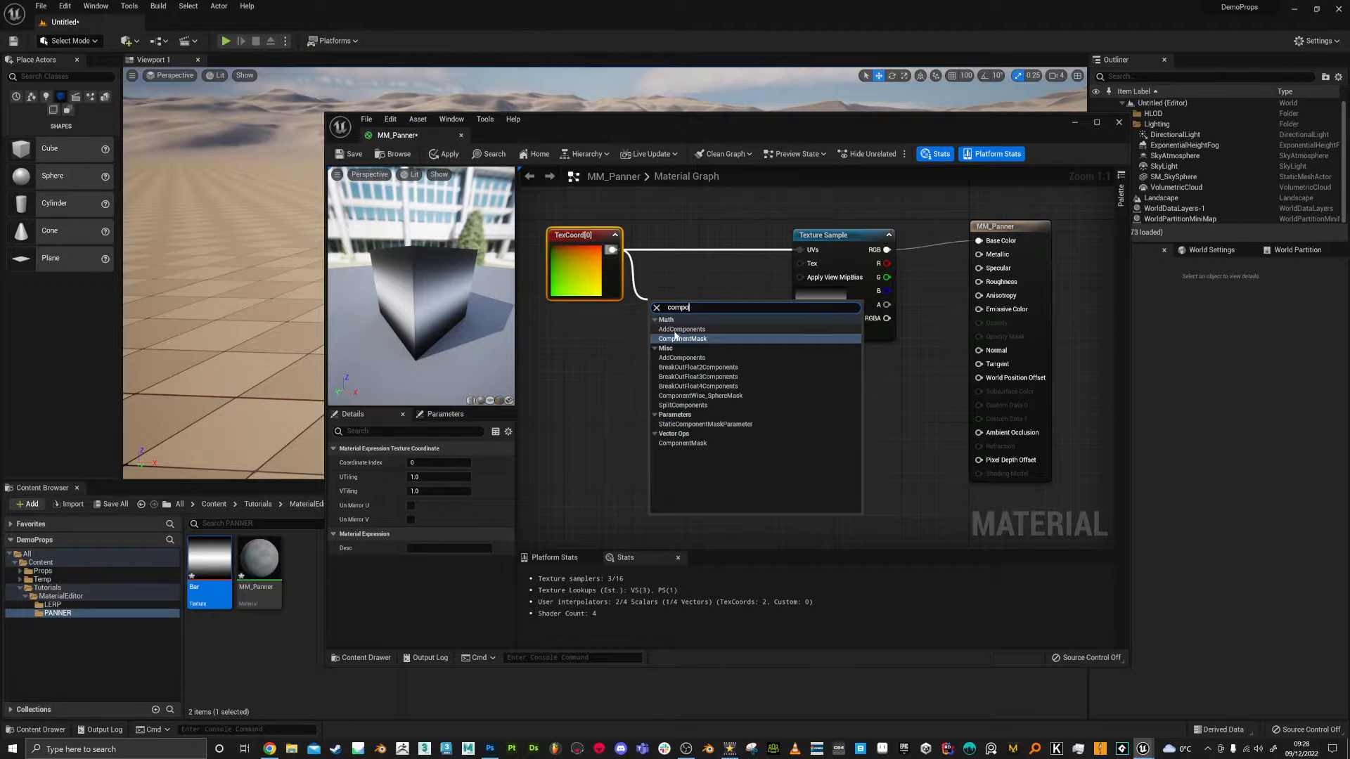
left_click(674, 338)
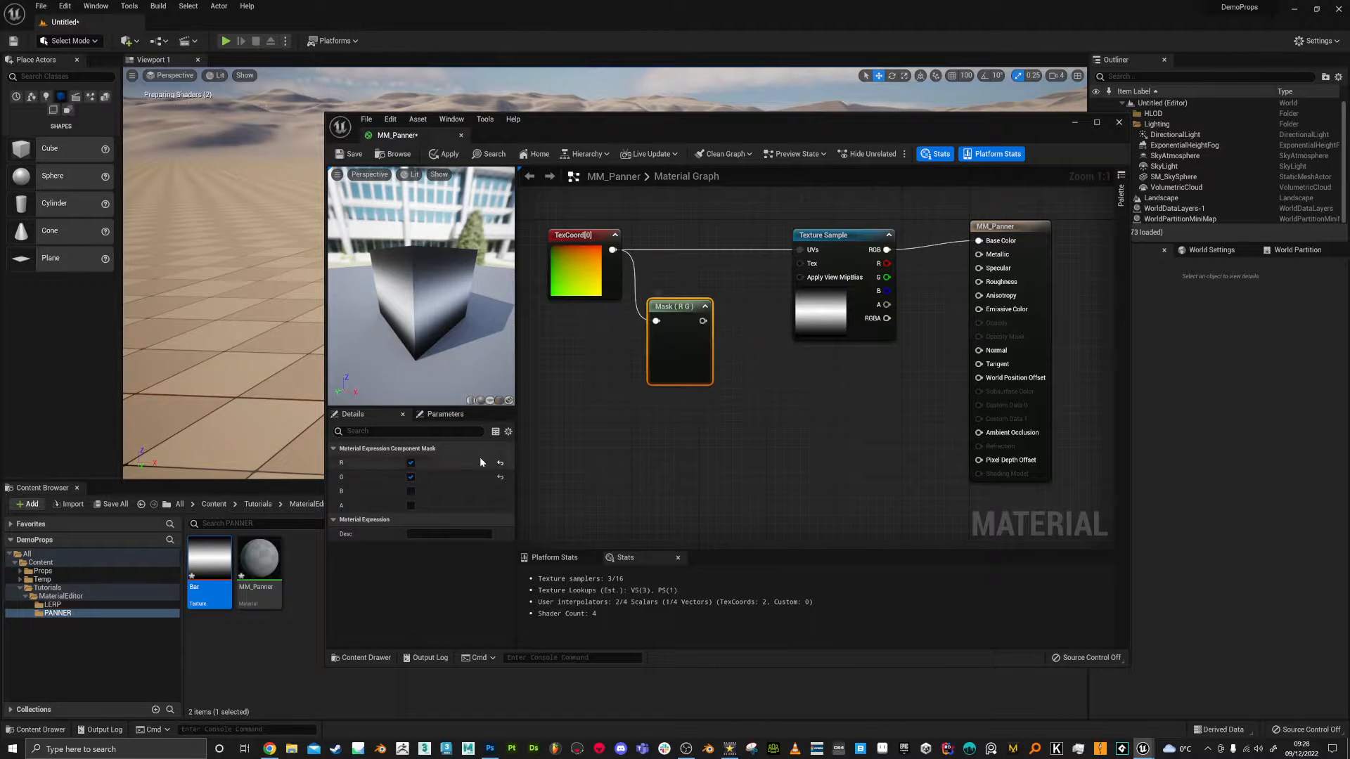
Toggle the mask's R and G channels to preview them separately and together, and delete the mask node
left_click(411, 477)
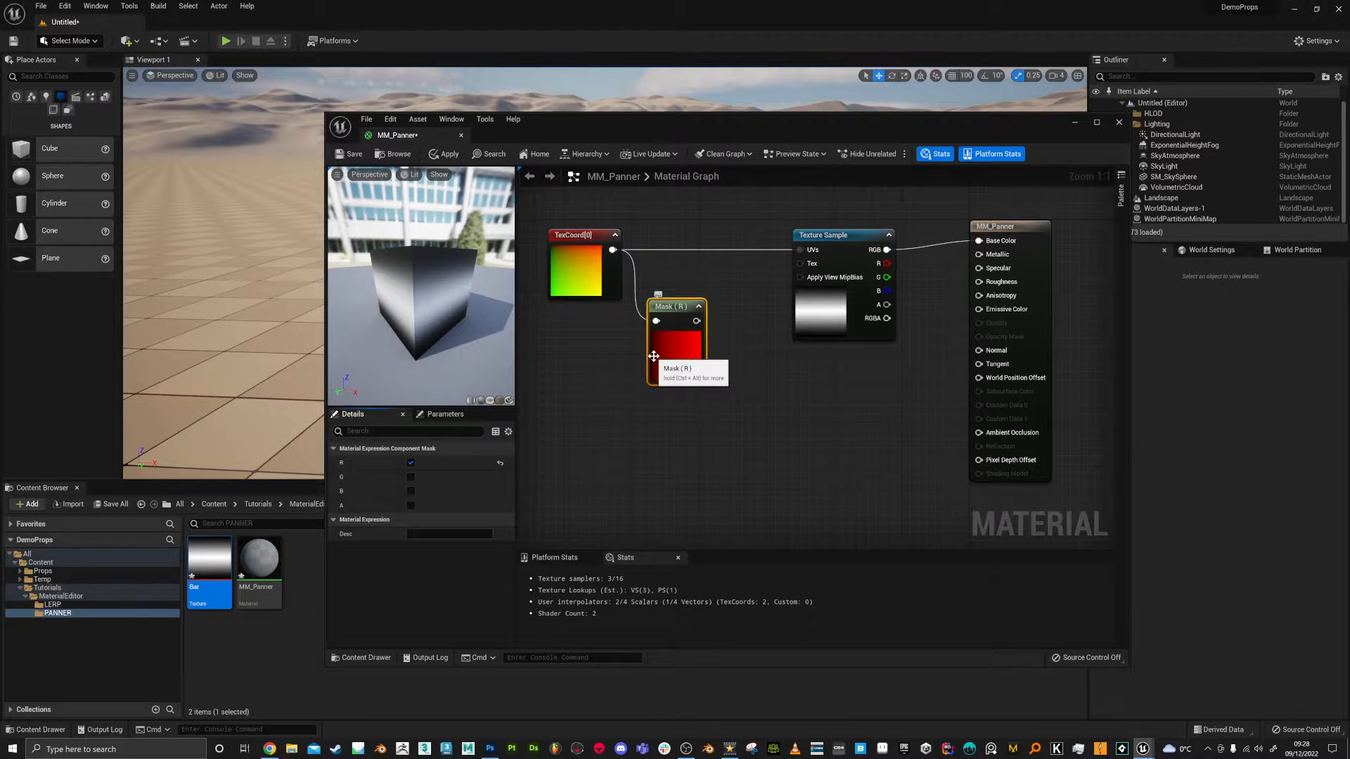
left_click(411, 463)
left_click(410, 477)
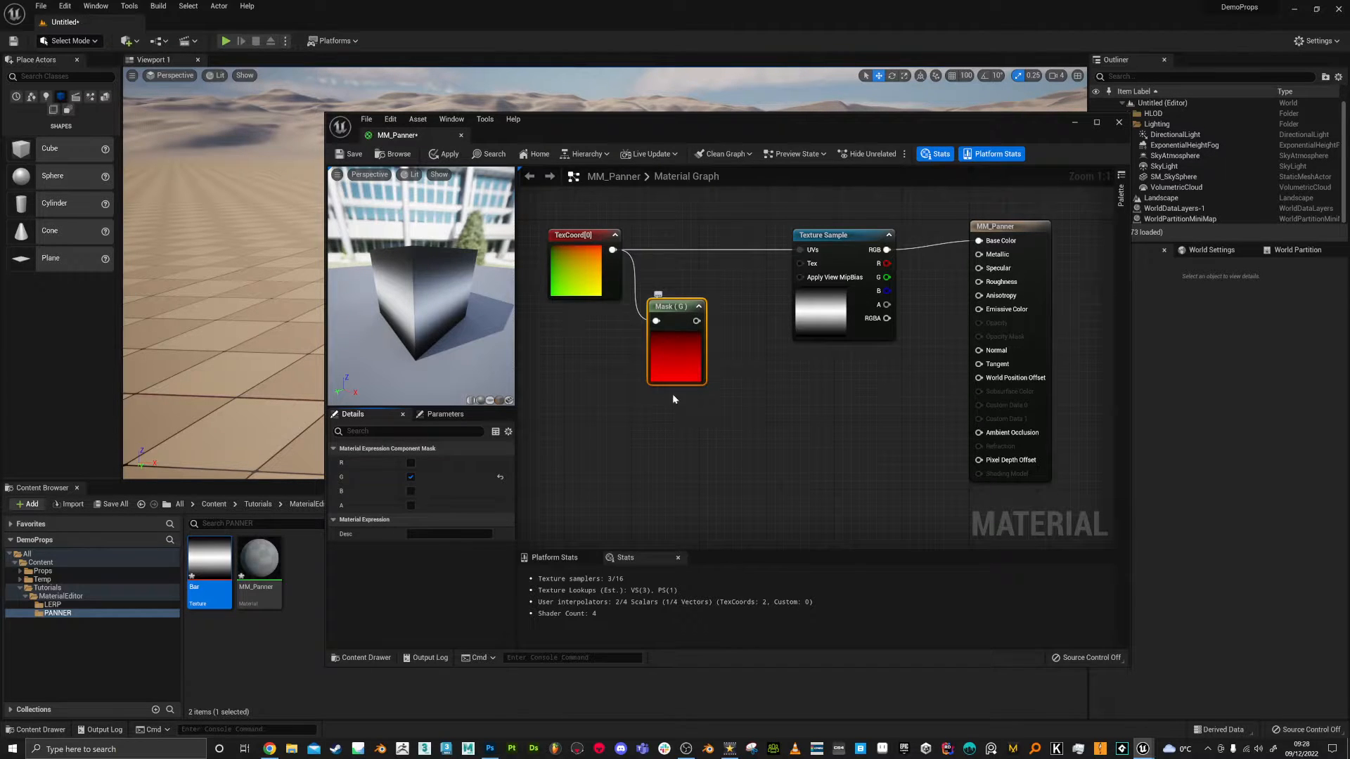
left_click(411, 477)
left_click(410, 463)
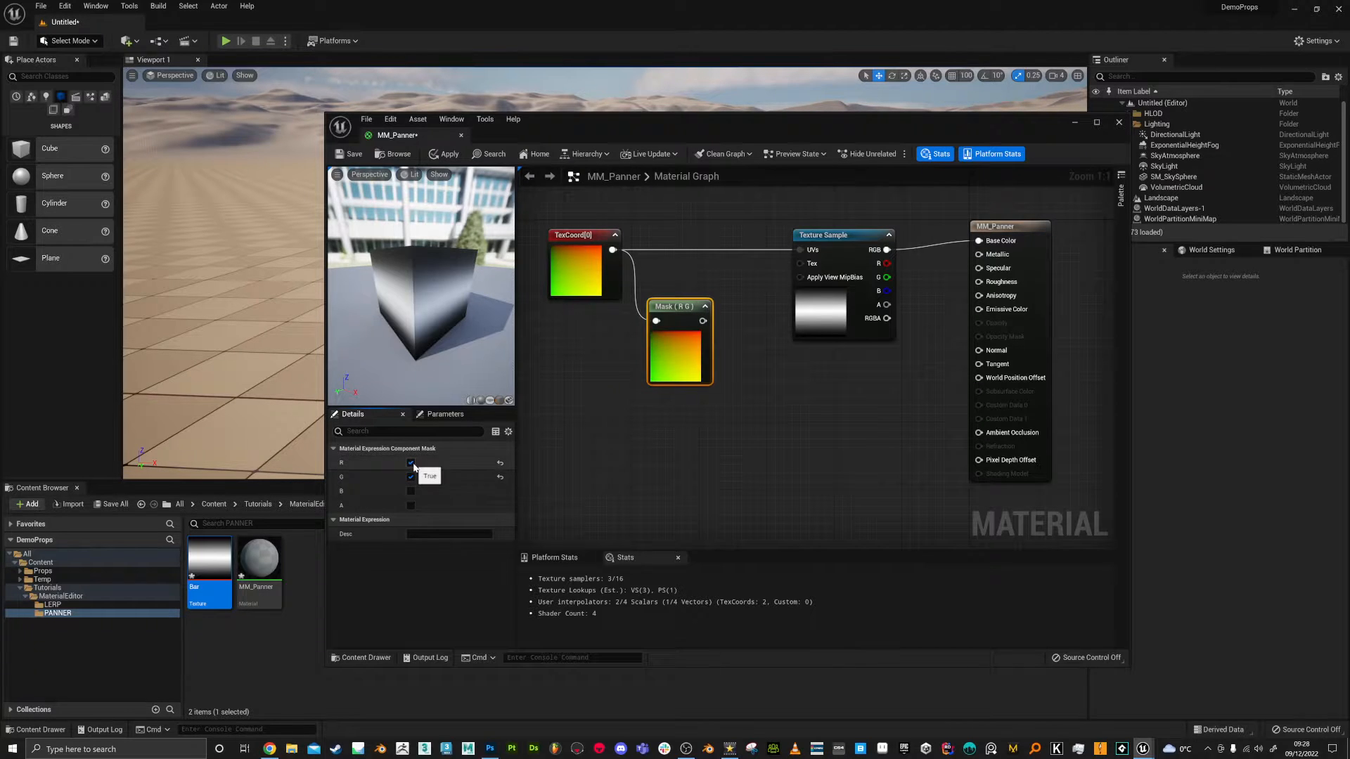
left_click(411, 463)
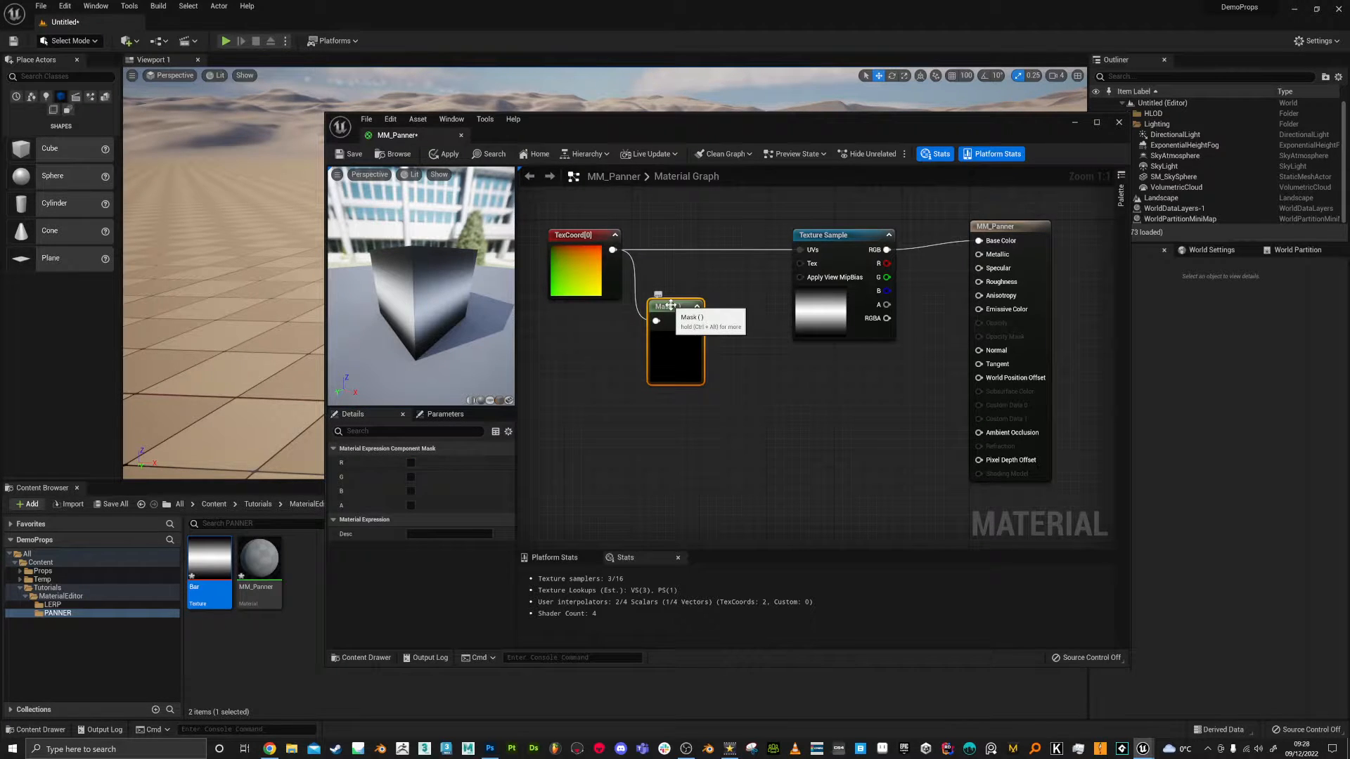
key("Delete")
Place an Add node between the TexCoord and Texture Sample nodes and connect the TexCoord output to its A input
left_click(677, 284)
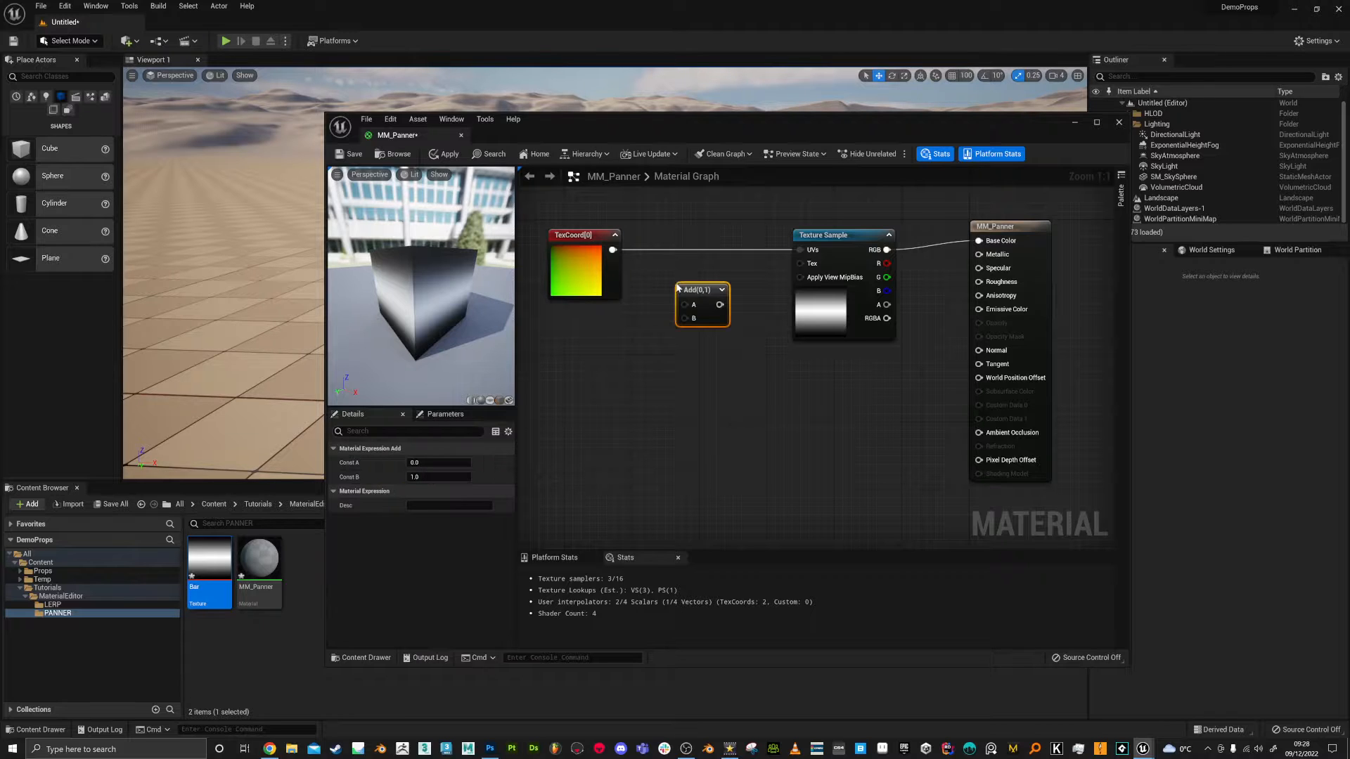
mouse_move(686, 304)
left_mouse_down()
mouse_move(613, 250)
mouse_move(688, 302)
left_mouse_up()
left_click(653, 378)
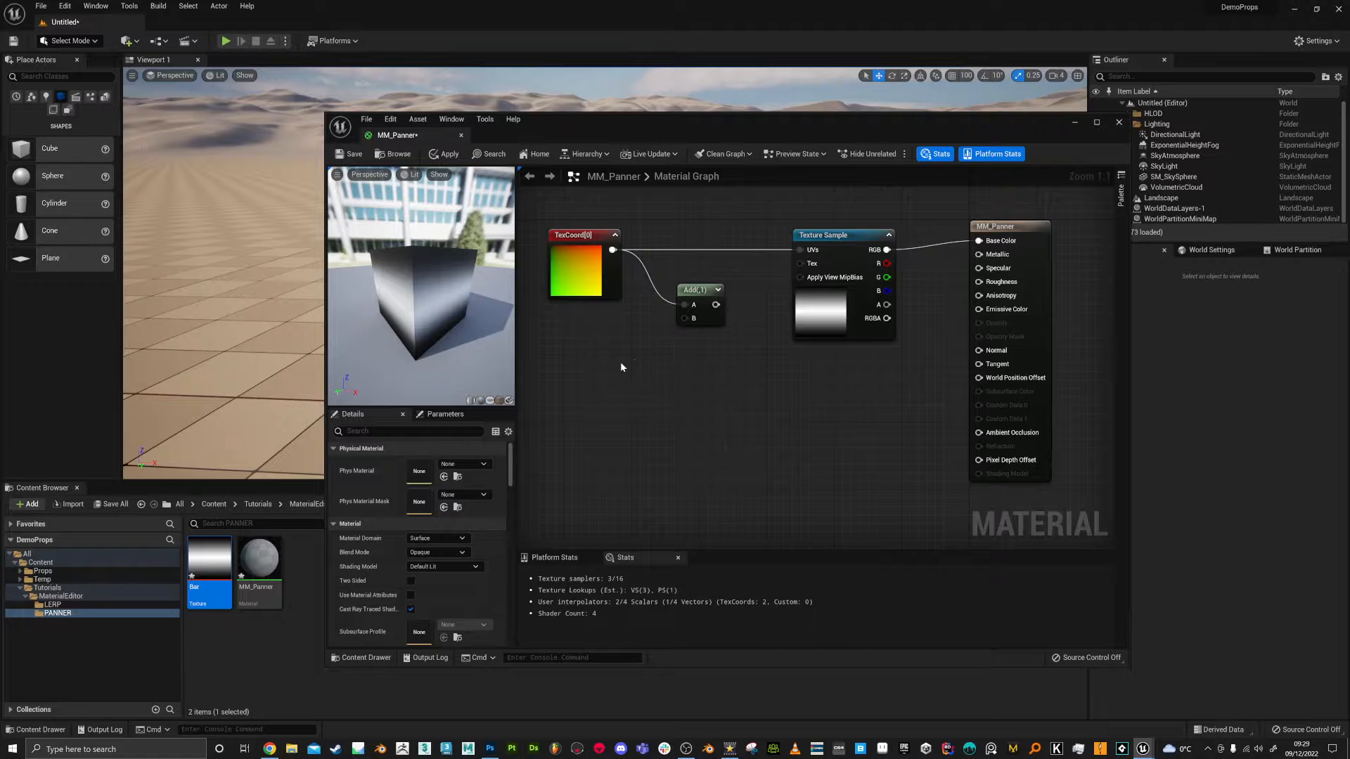
Create a Constant node with value 0.5, feed it into Add's B input, and connect Add's output to the Texture Sample's UVs
left_click(589, 357)
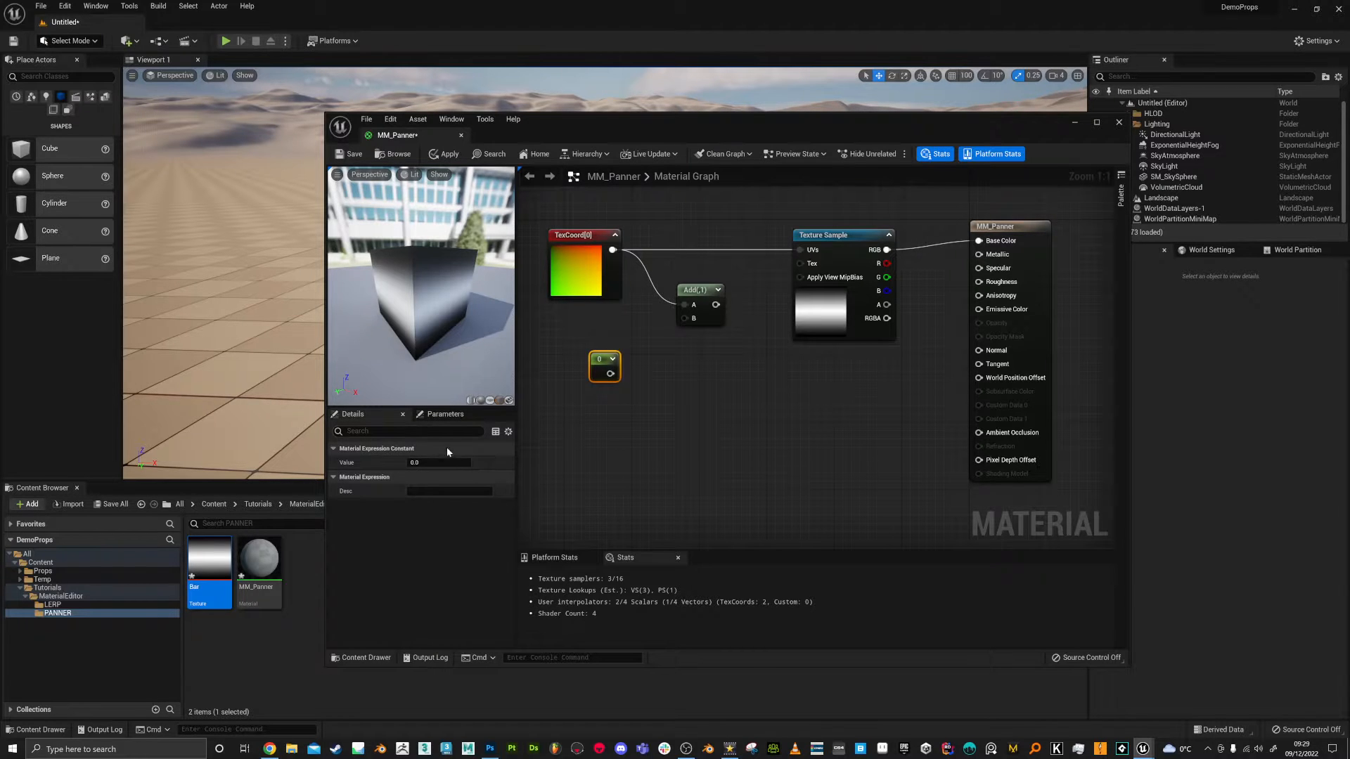
left_click(436, 462)
key("Return")
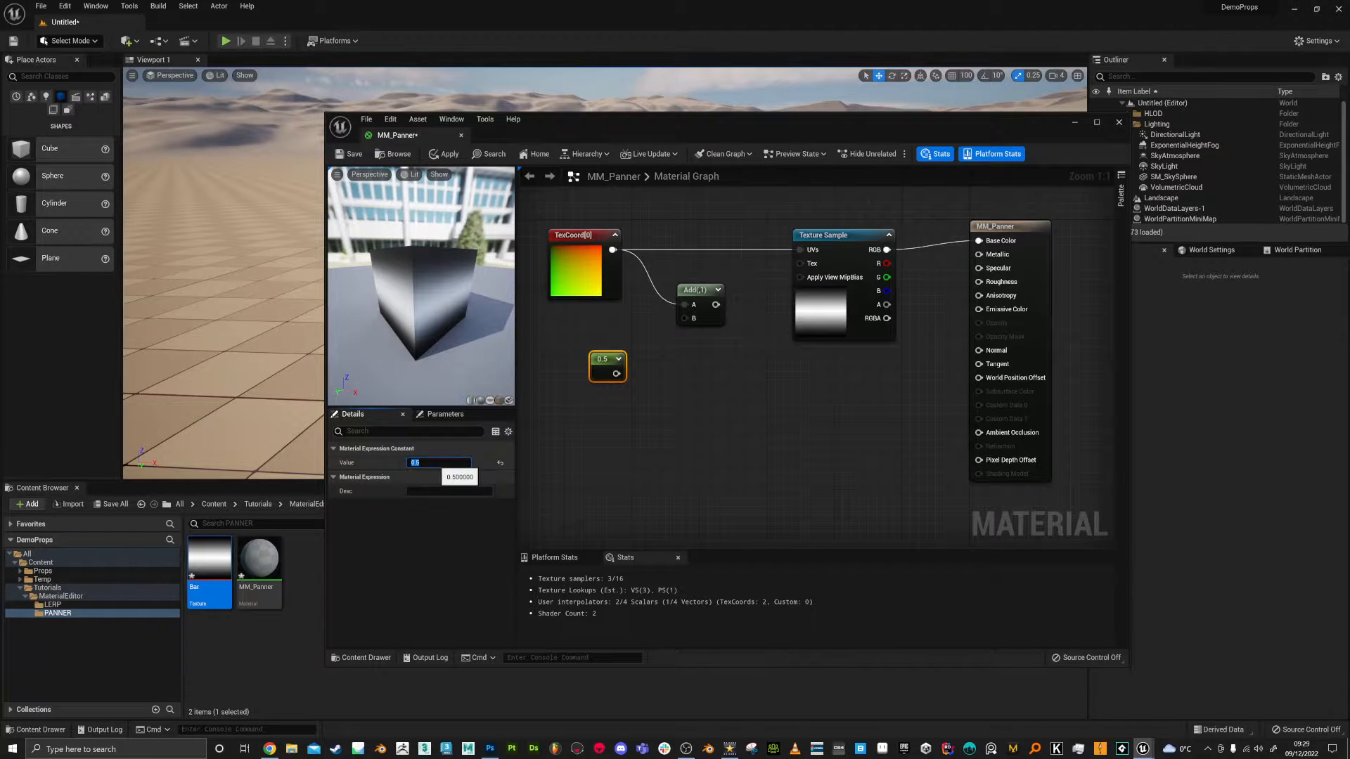
left_click_drag(617, 373, 801, 249)
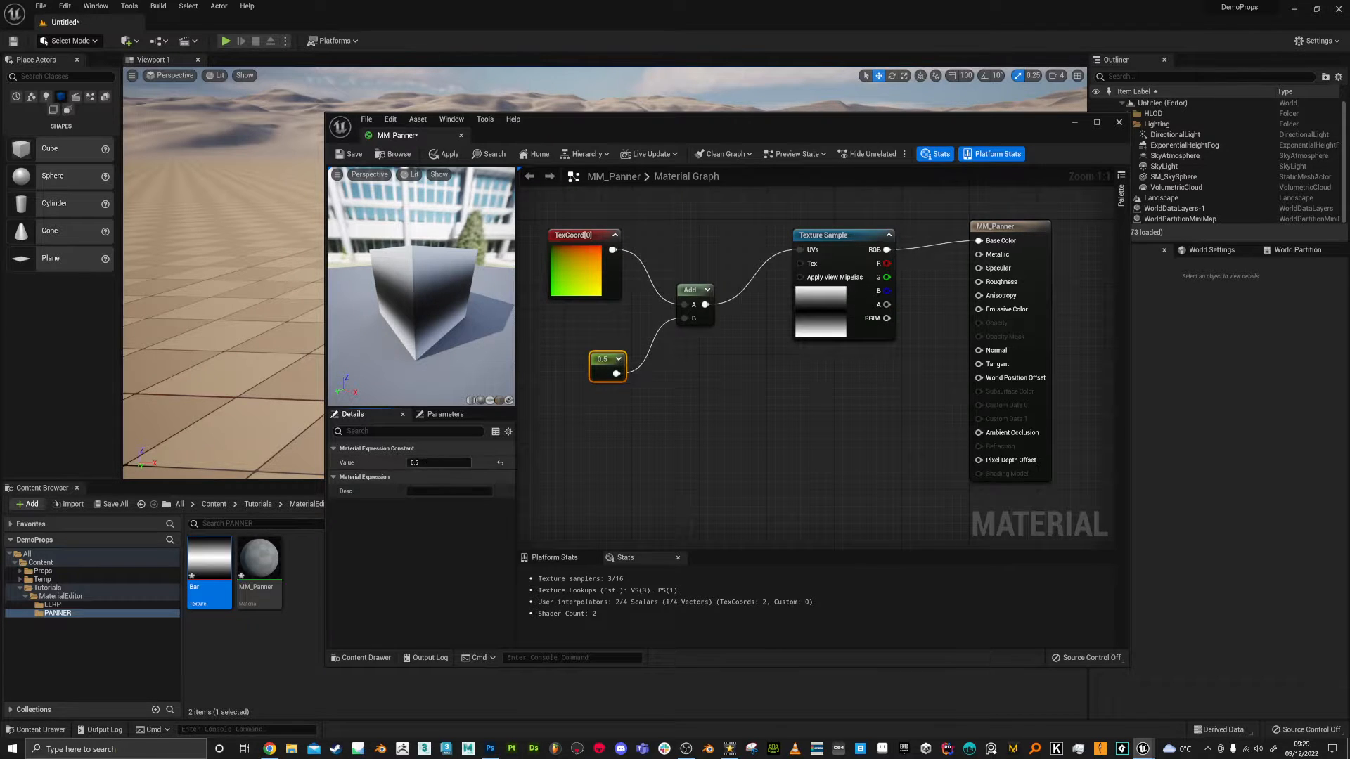
Set the constant to 0.25 and start previewing the Texture Sample node on the preview cube, rotating the cube to inspect the shift
key("Return")
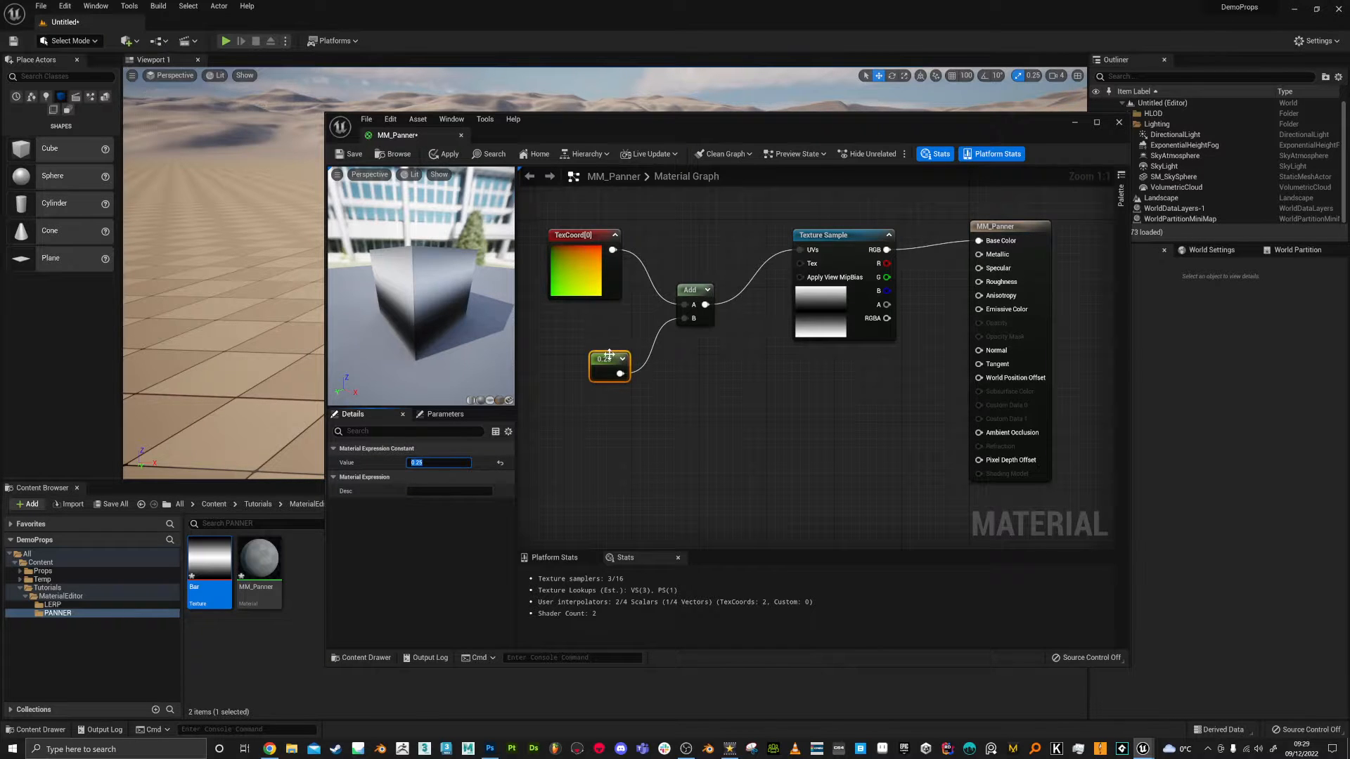
left_click_drag(857, 254, 849, 254)
right_click(827, 241)
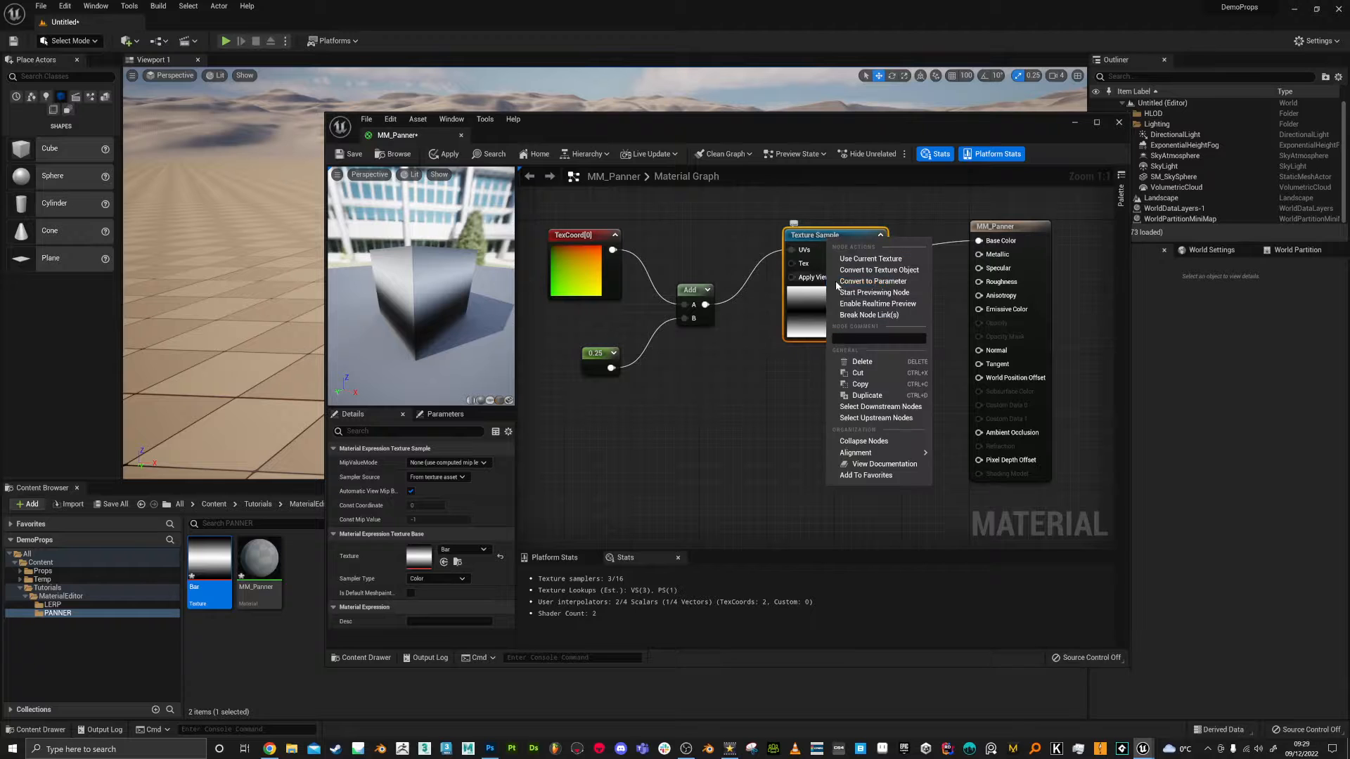
left_click(877, 293)
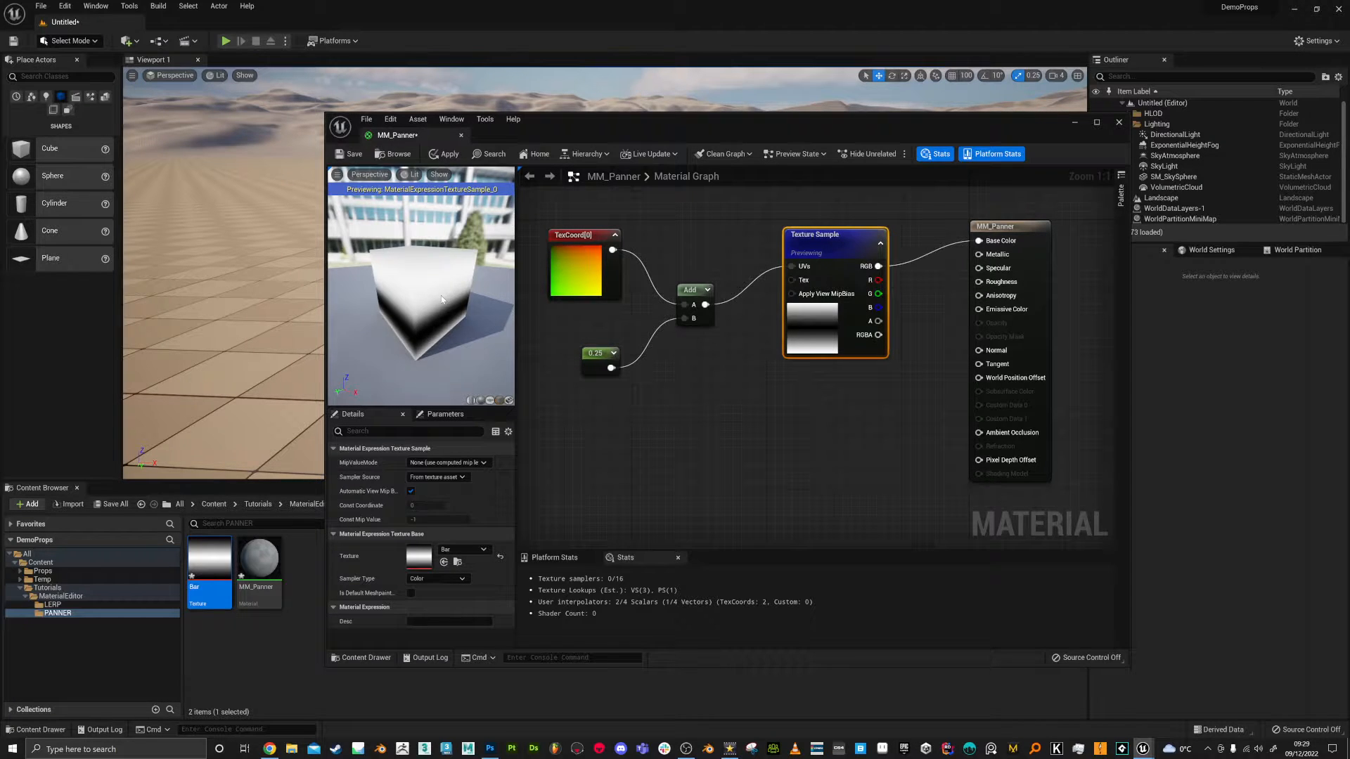
mouse_move(452, 297)
left_mouse_down()
mouse_move(439, 292)
mouse_move(461, 289)
mouse_move(451, 297)
left_mouse_up()
right_click(836, 237)
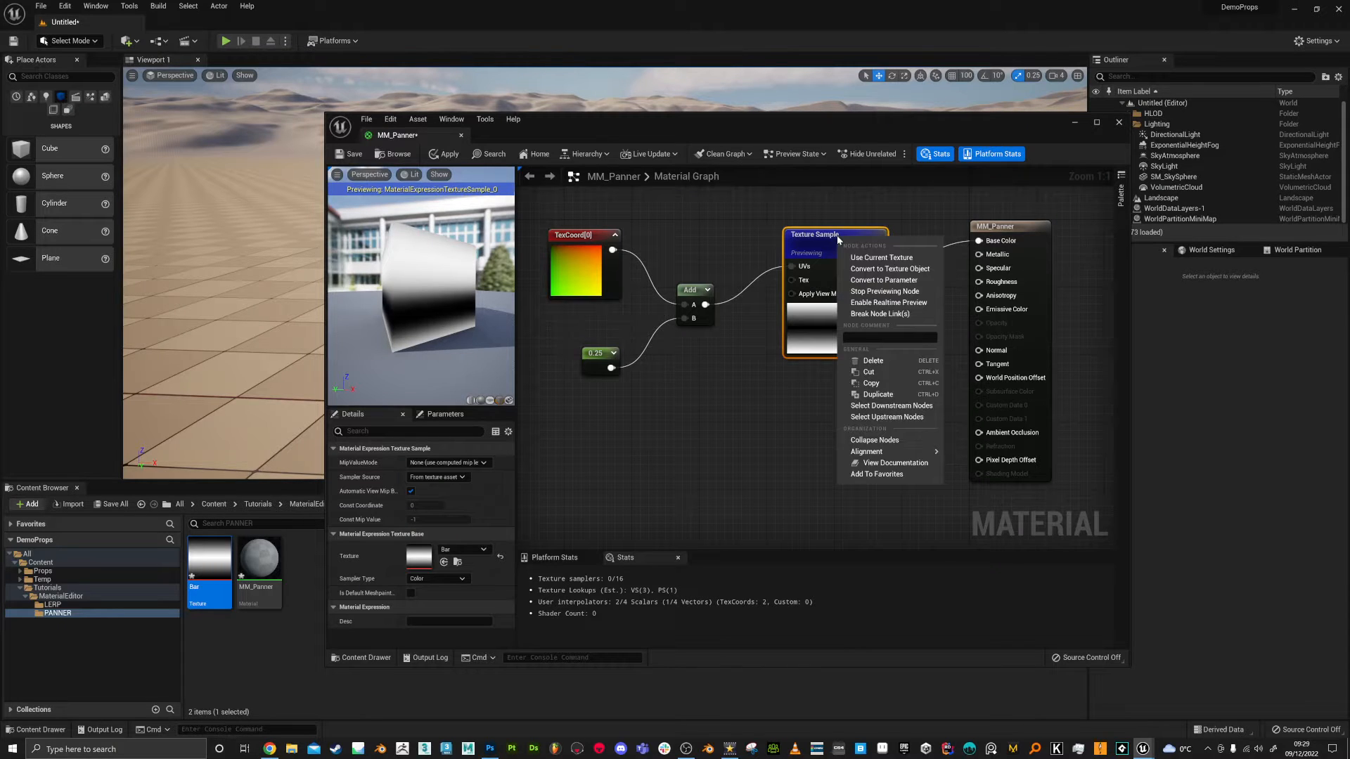
left_click(740, 361)
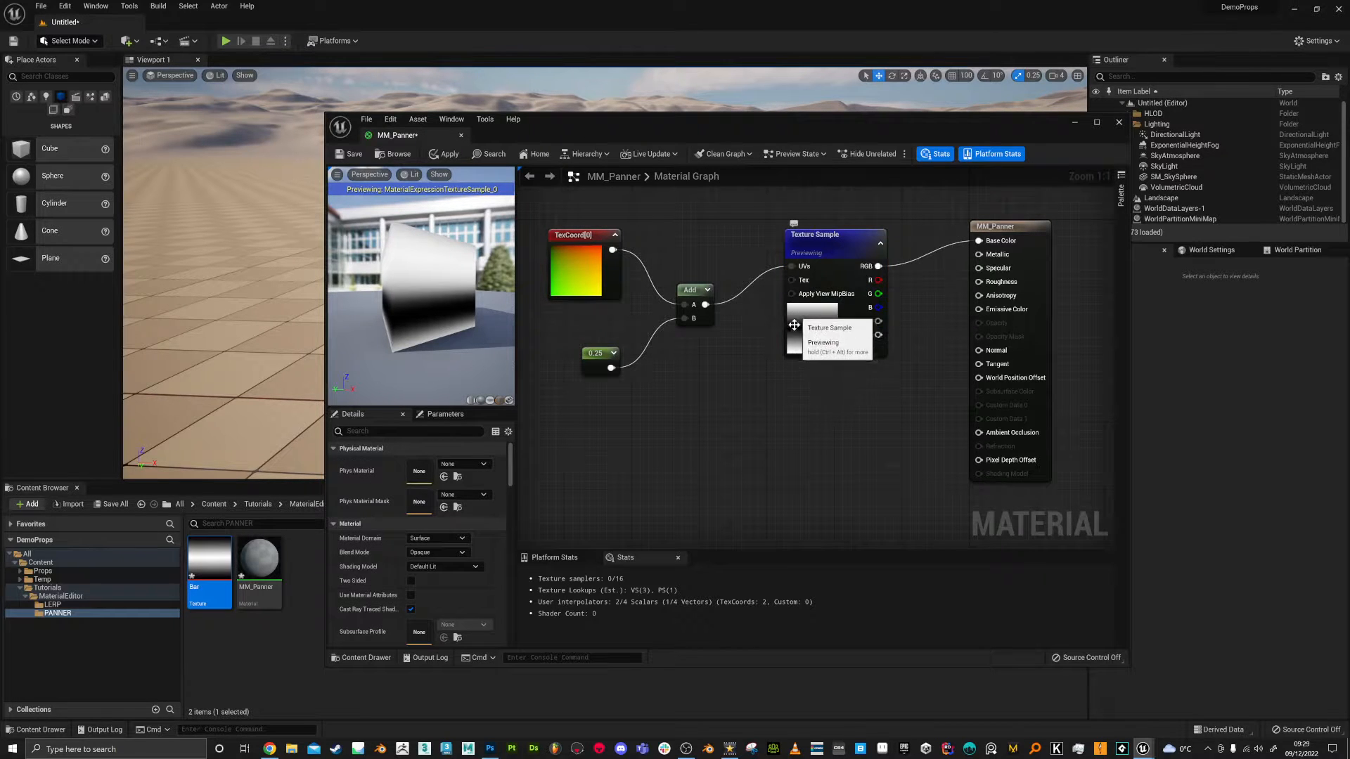
Turn on live updating for Realtime Nodes and All Node Previews, and reposition the Texture Sample node beside the Add node
left_click_drag(835, 237, 825, 253)
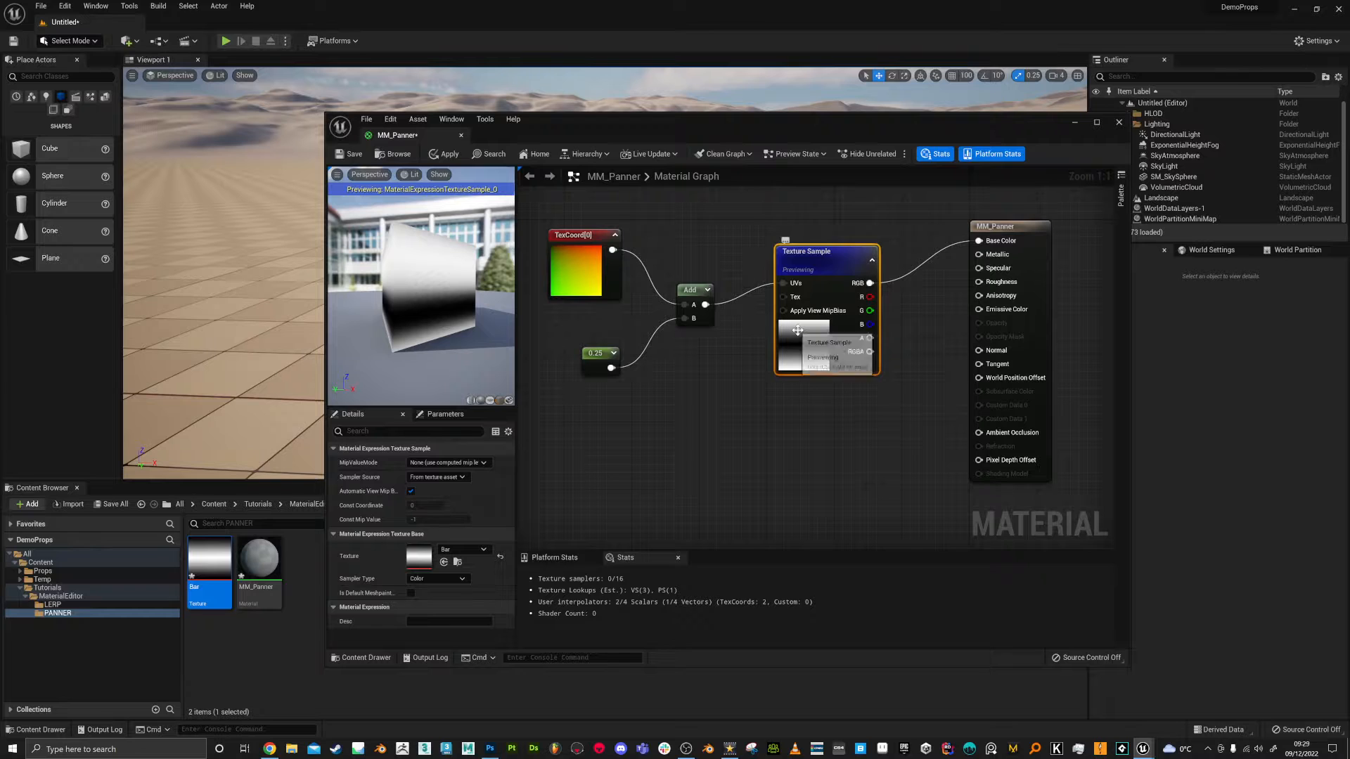
left_click(649, 154)
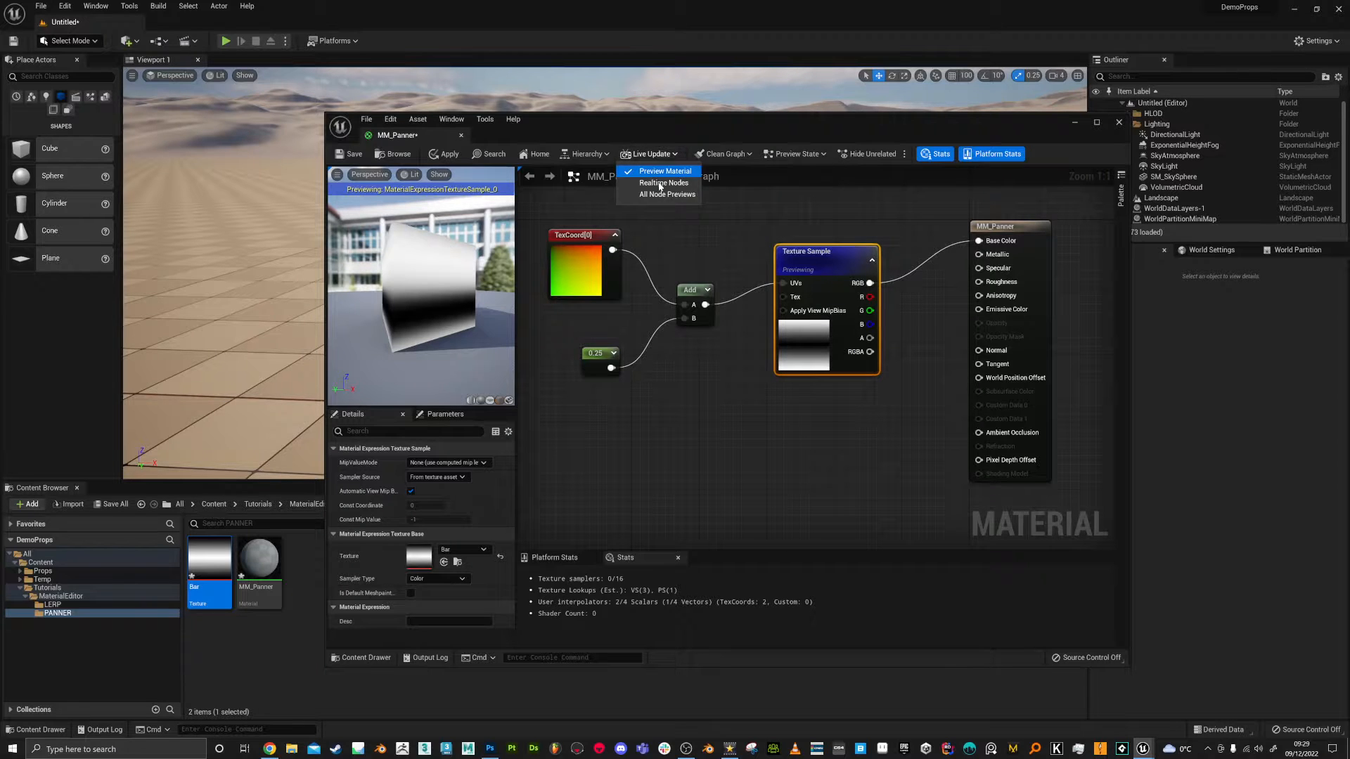
left_click(660, 183)
left_click_drag(839, 256, 814, 256)
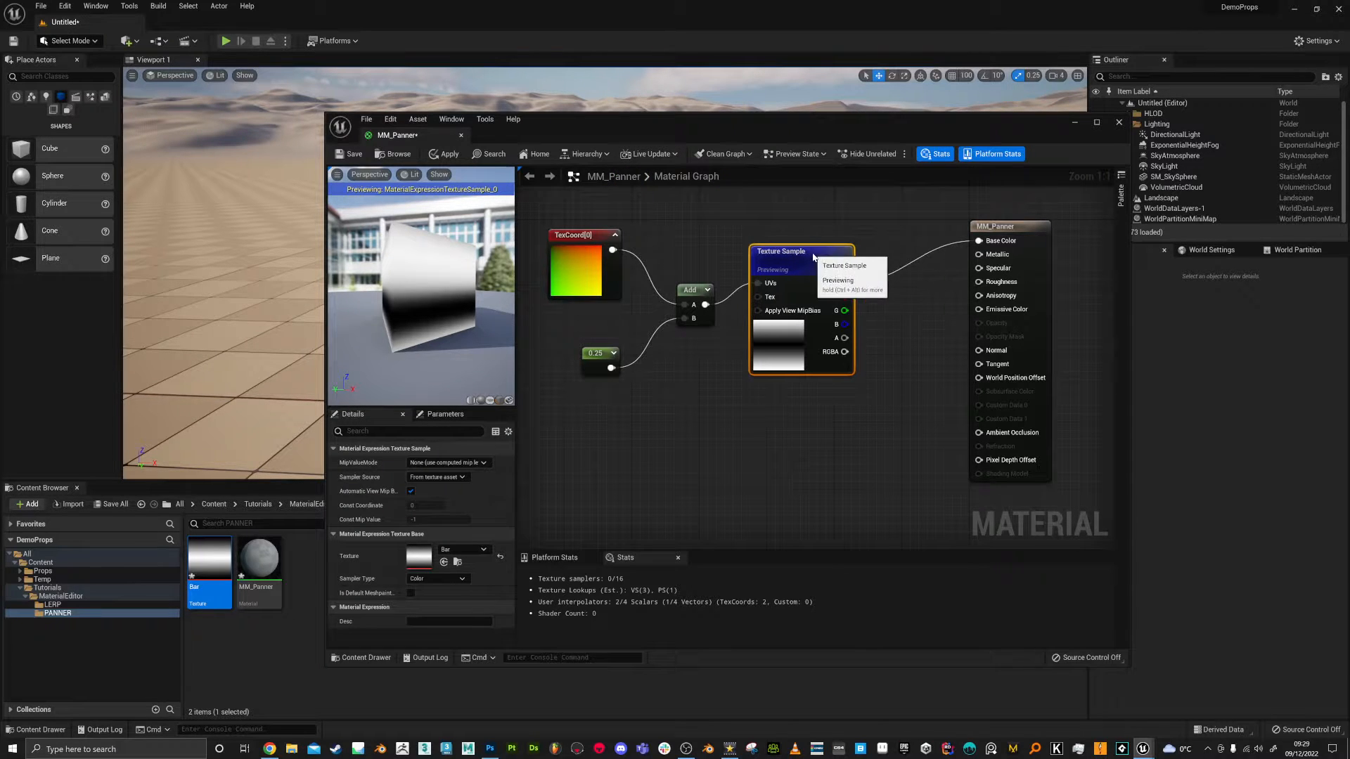
left_click(633, 156)
left_click(659, 199)
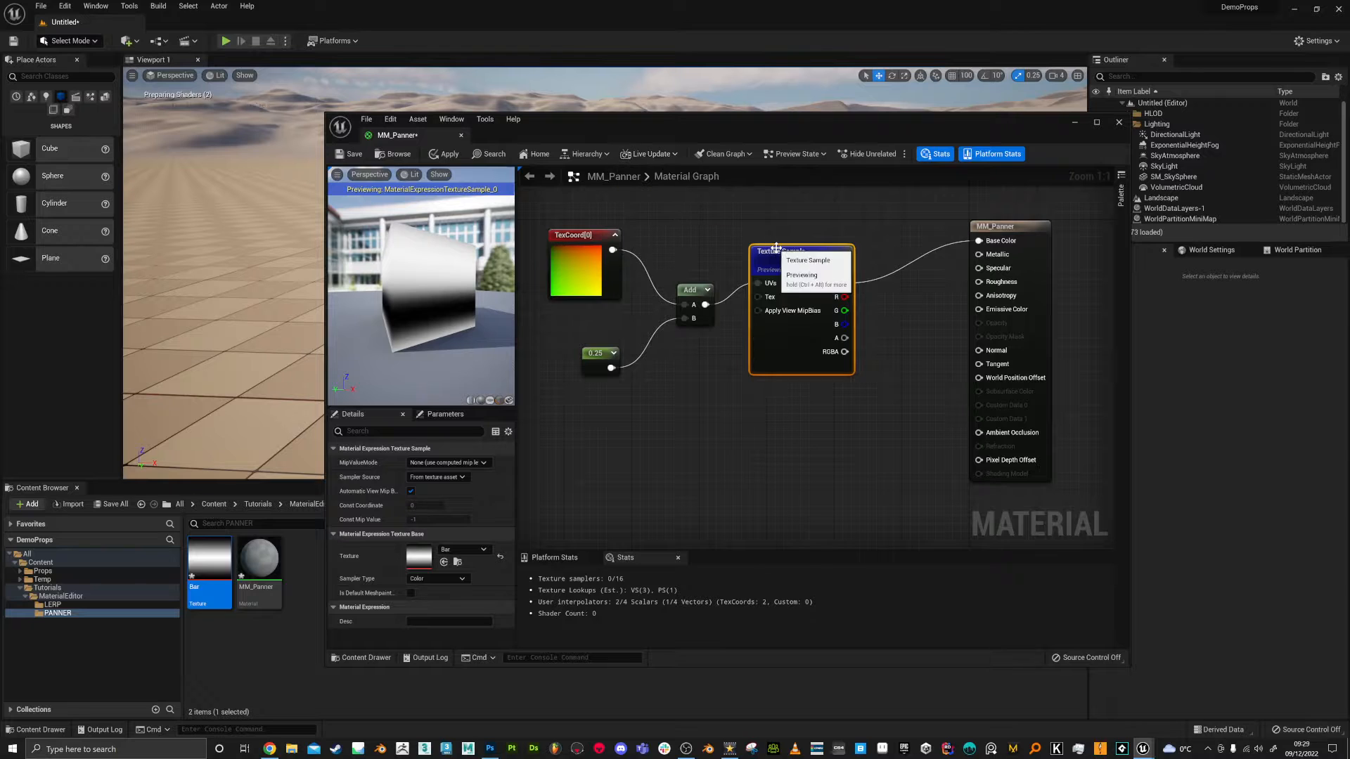
left_click_drag(802, 258, 827, 241)
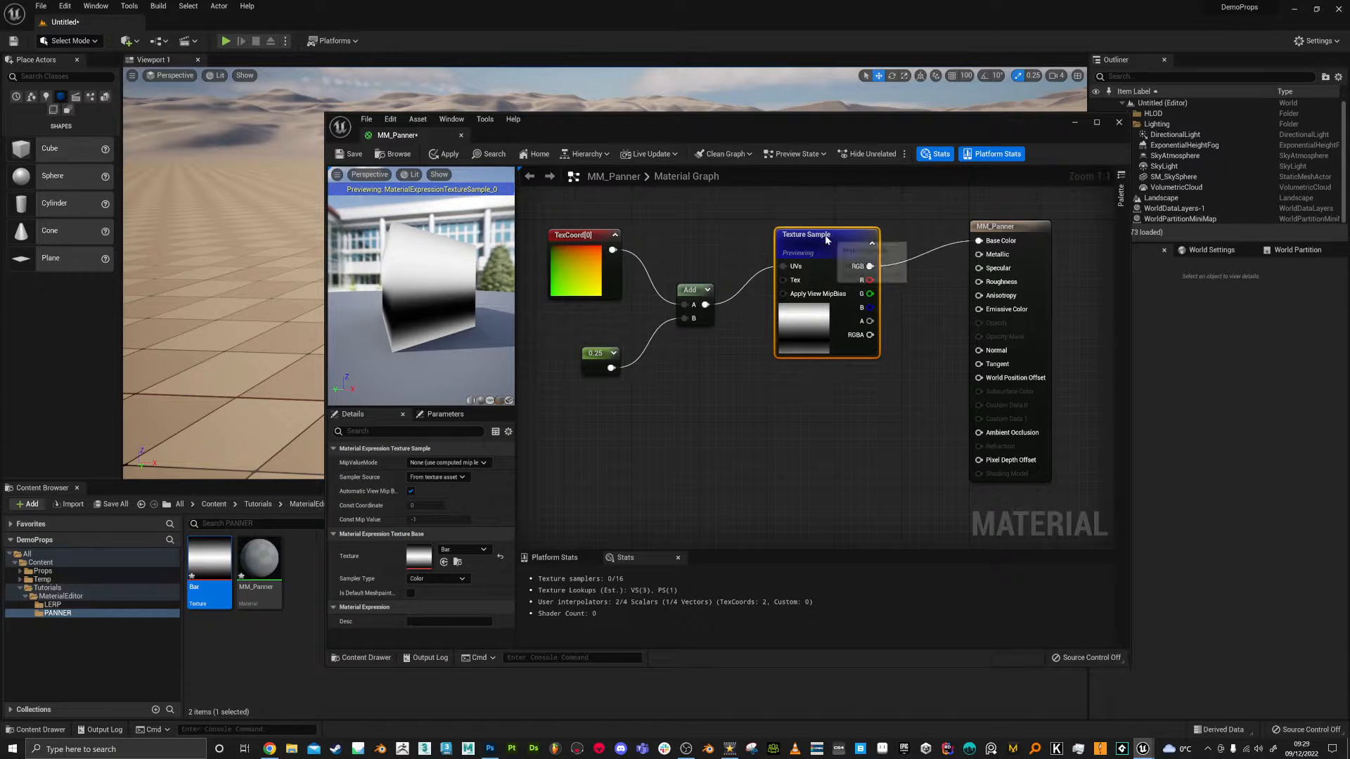
Set the constant feeding the Add node to 0.1
left_click(608, 371)
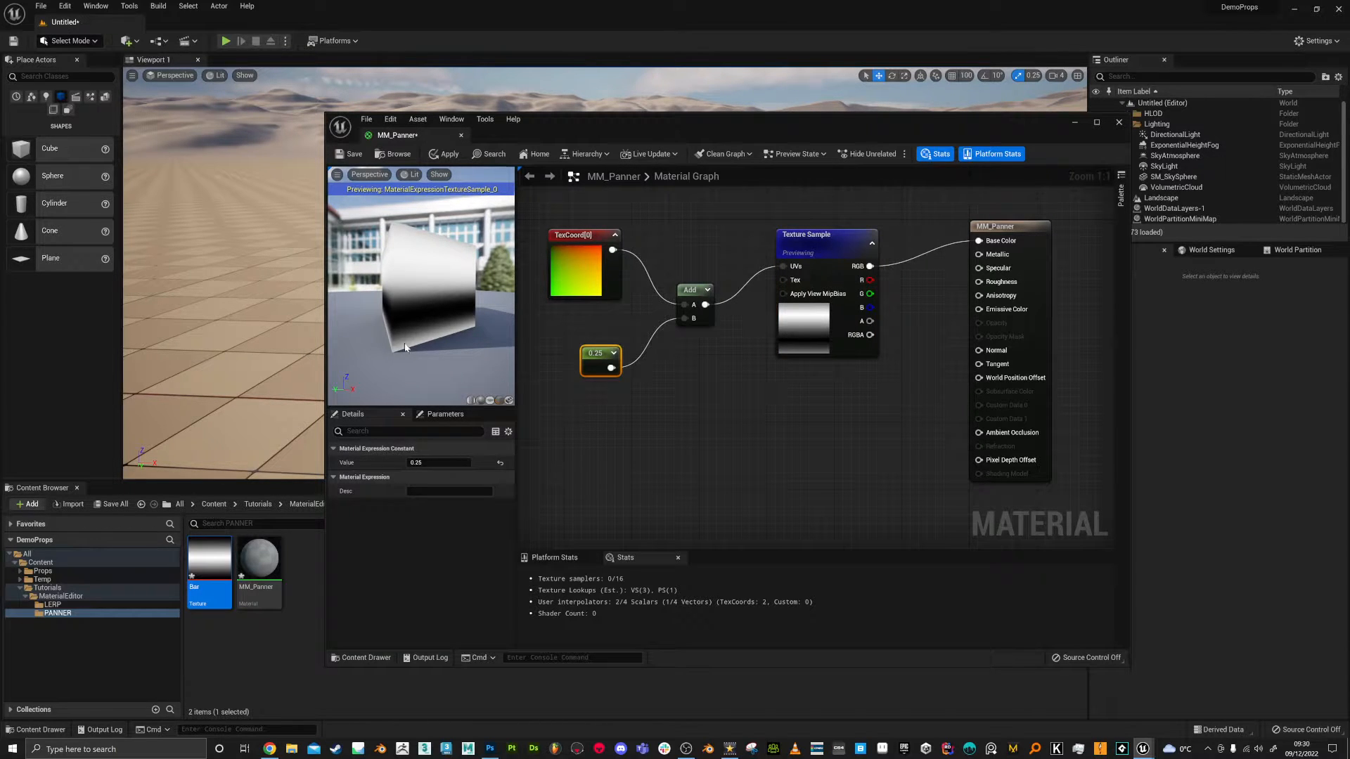
type("0")
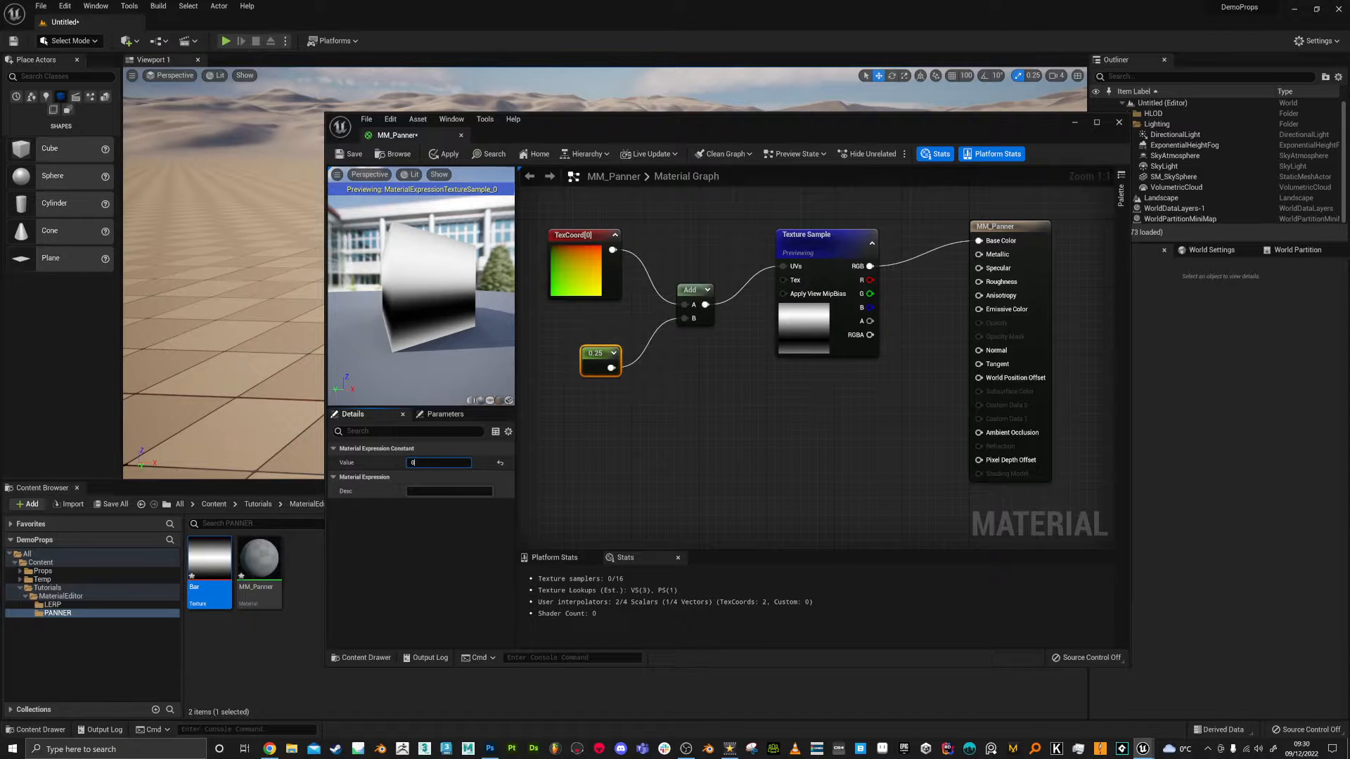
type(".1")
key("Return")
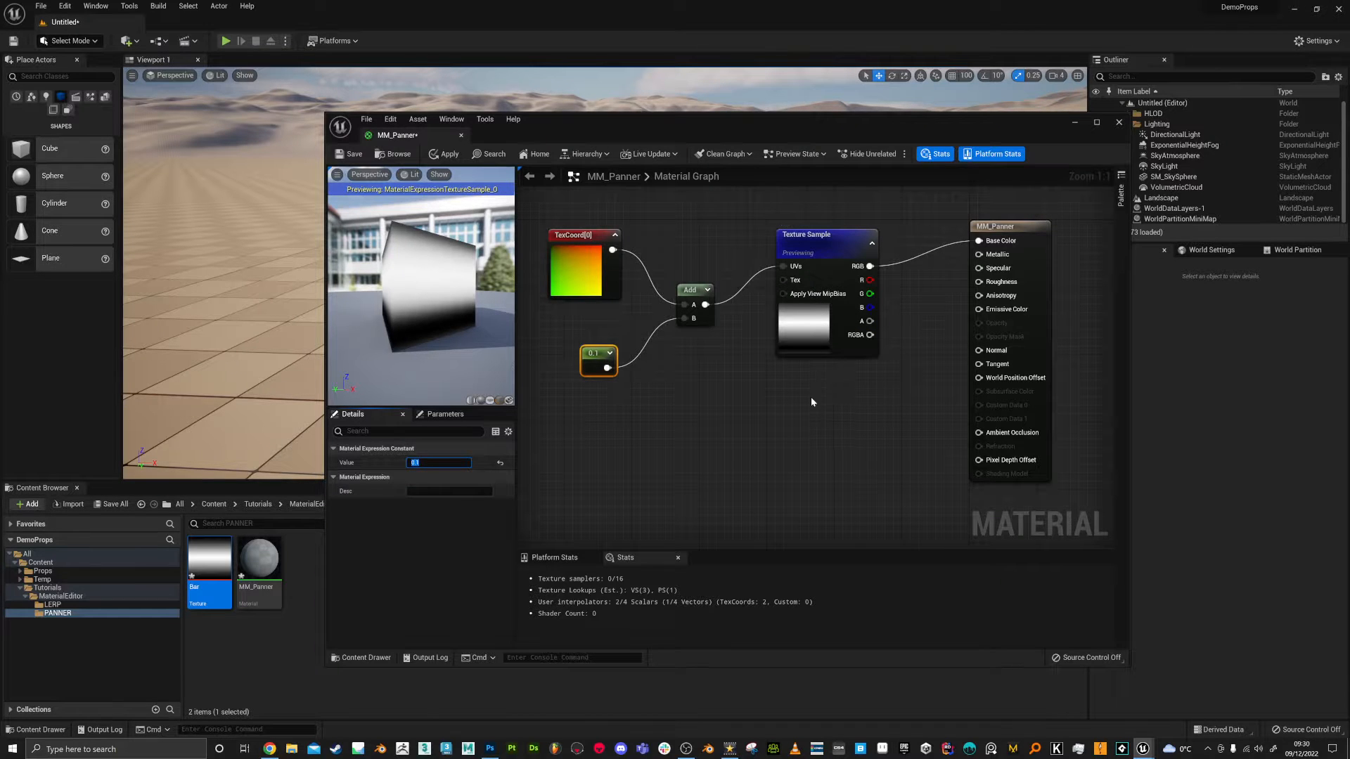
Add a Time node to the graph and place it just below the constant
right_click_drag(597, 362, 682, 371)
left_click_drag(682, 371, 634, 374)
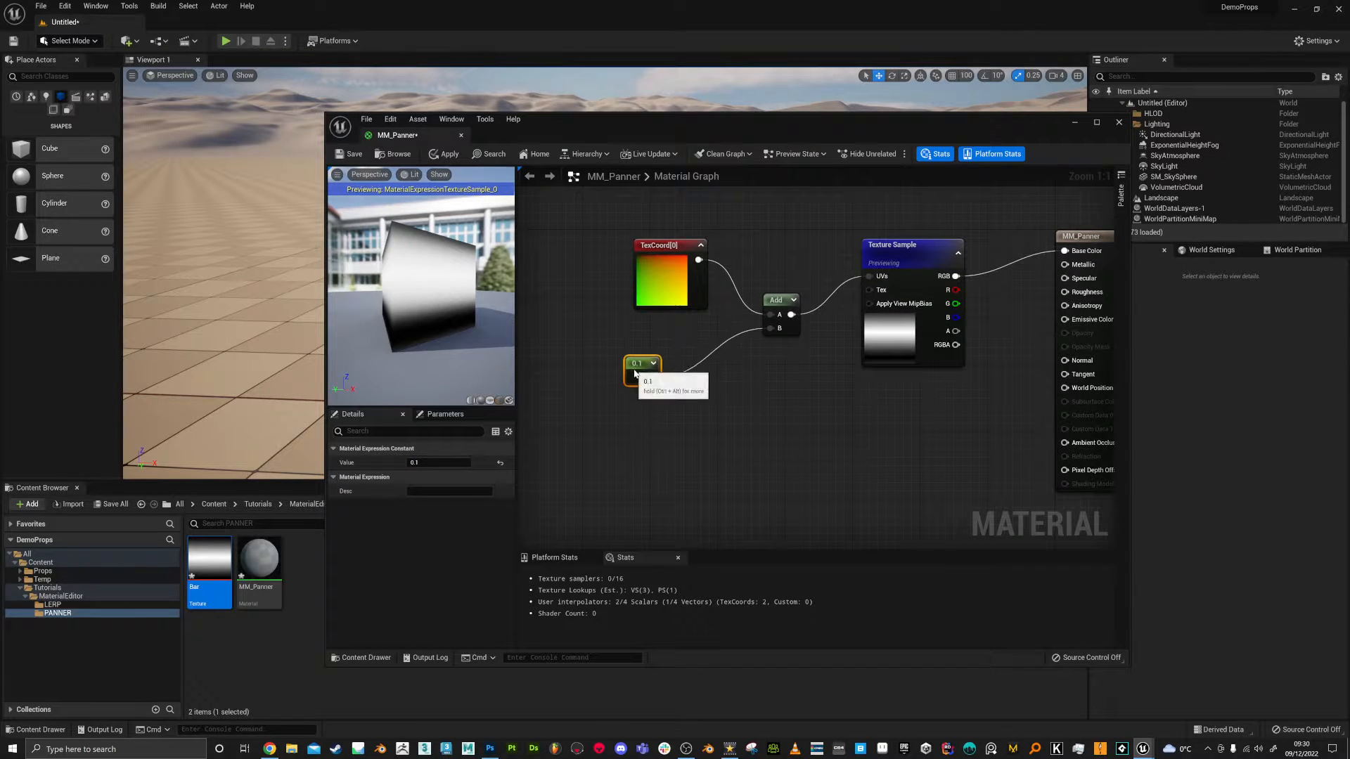
right_click(601, 443)
type("time")
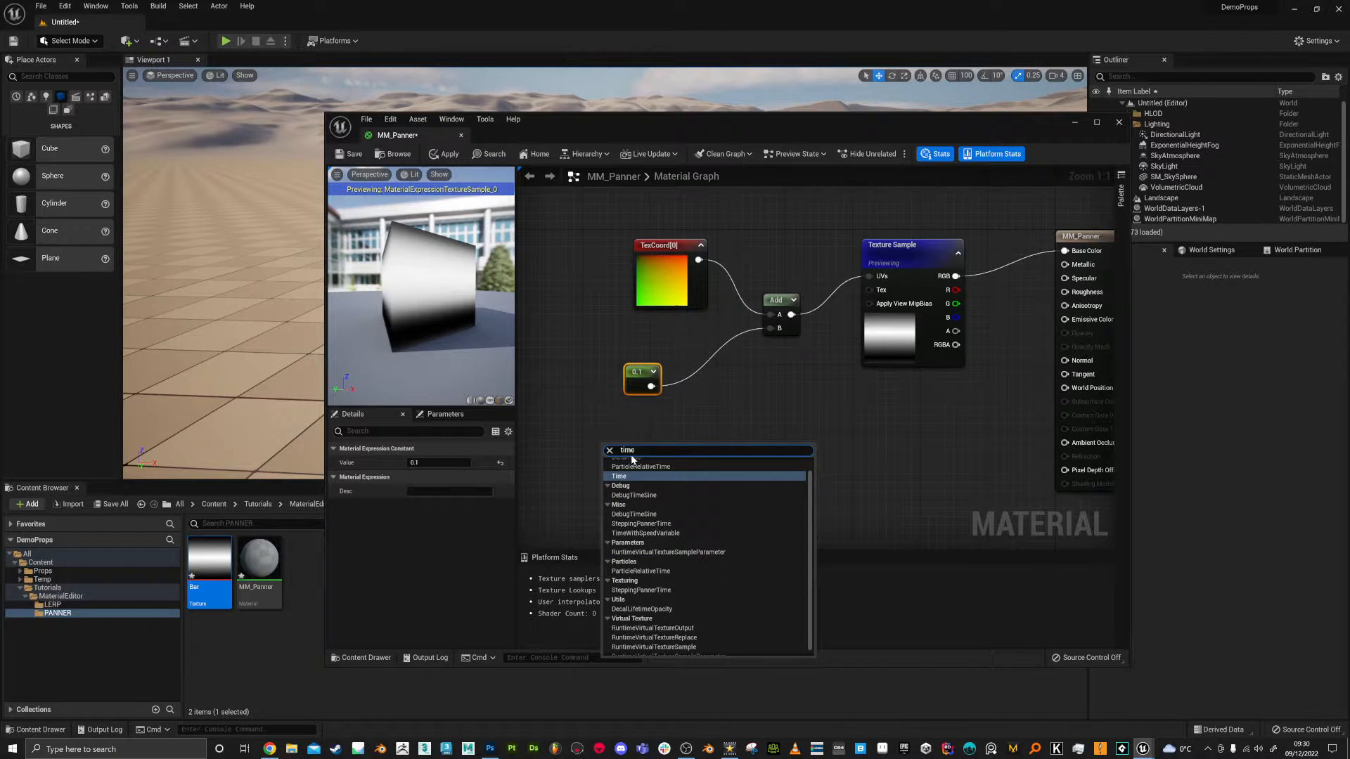
left_click(637, 477)
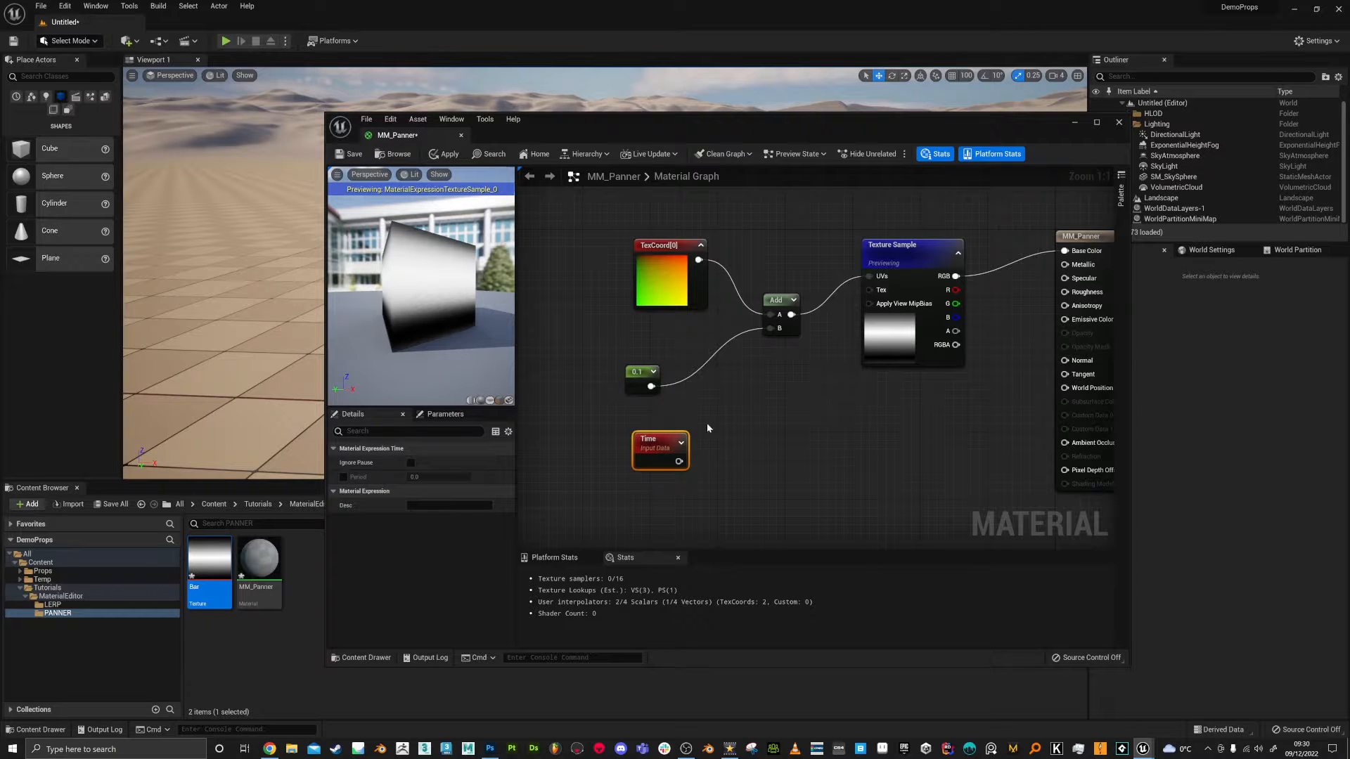
left_click_drag(683, 457, 674, 448)
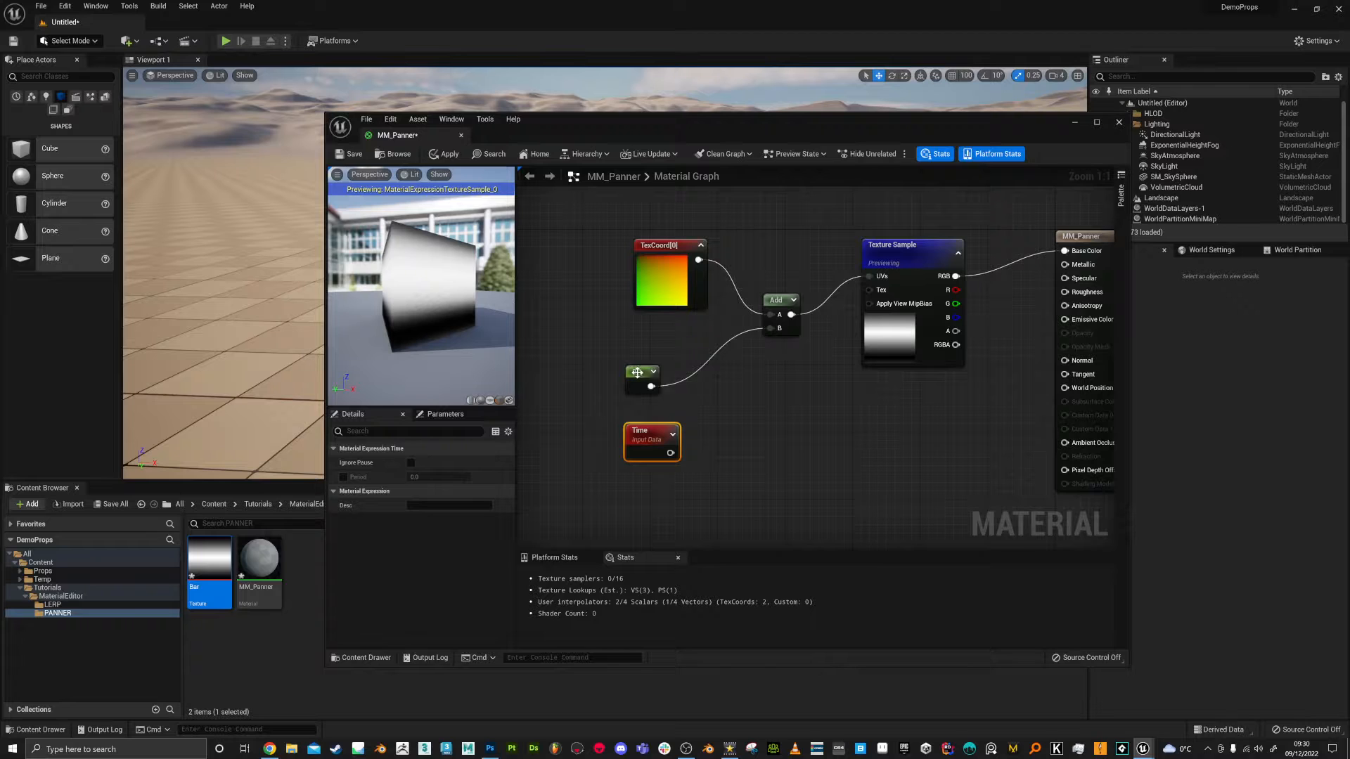
Shift the Time node clear of the constant and delete the constant feeding Add's B input
left_click_drag(637, 373, 712, 356)
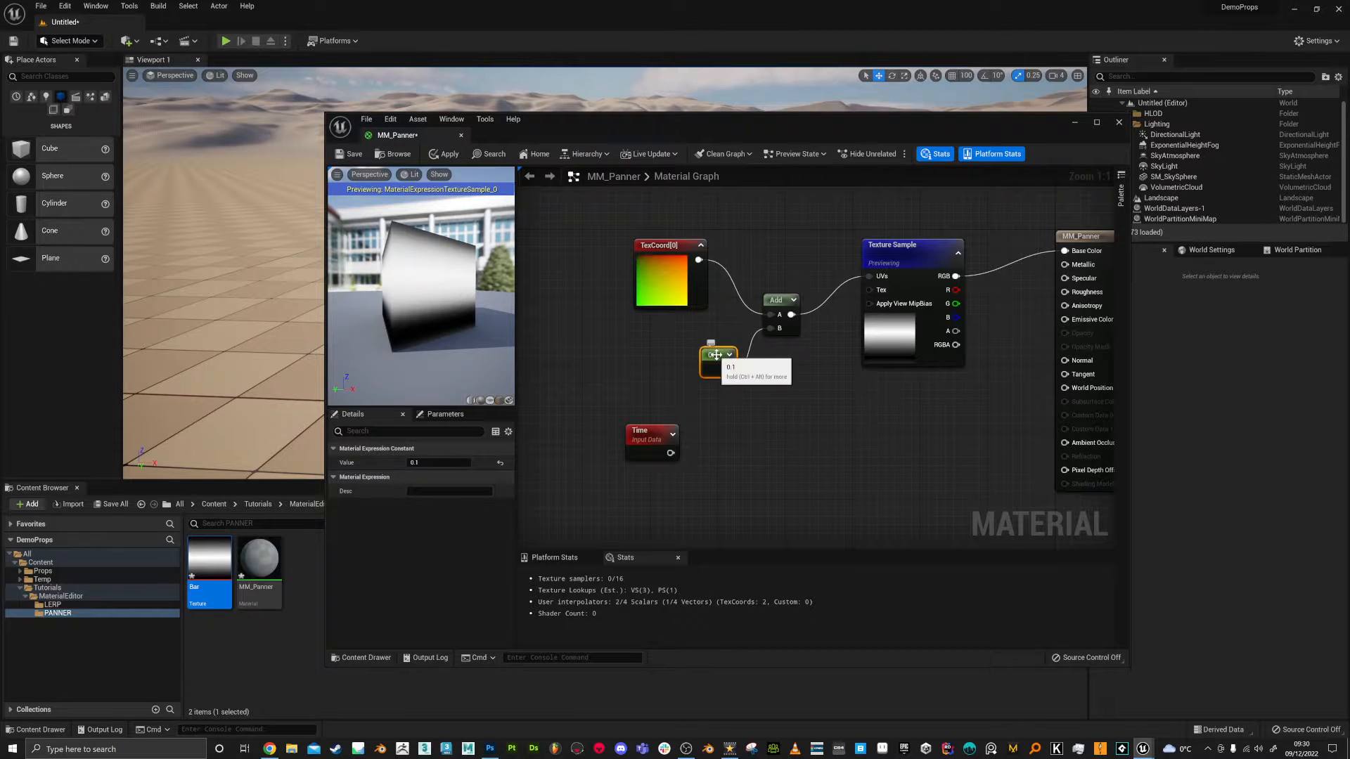
left_click_drag(658, 444, 631, 426)
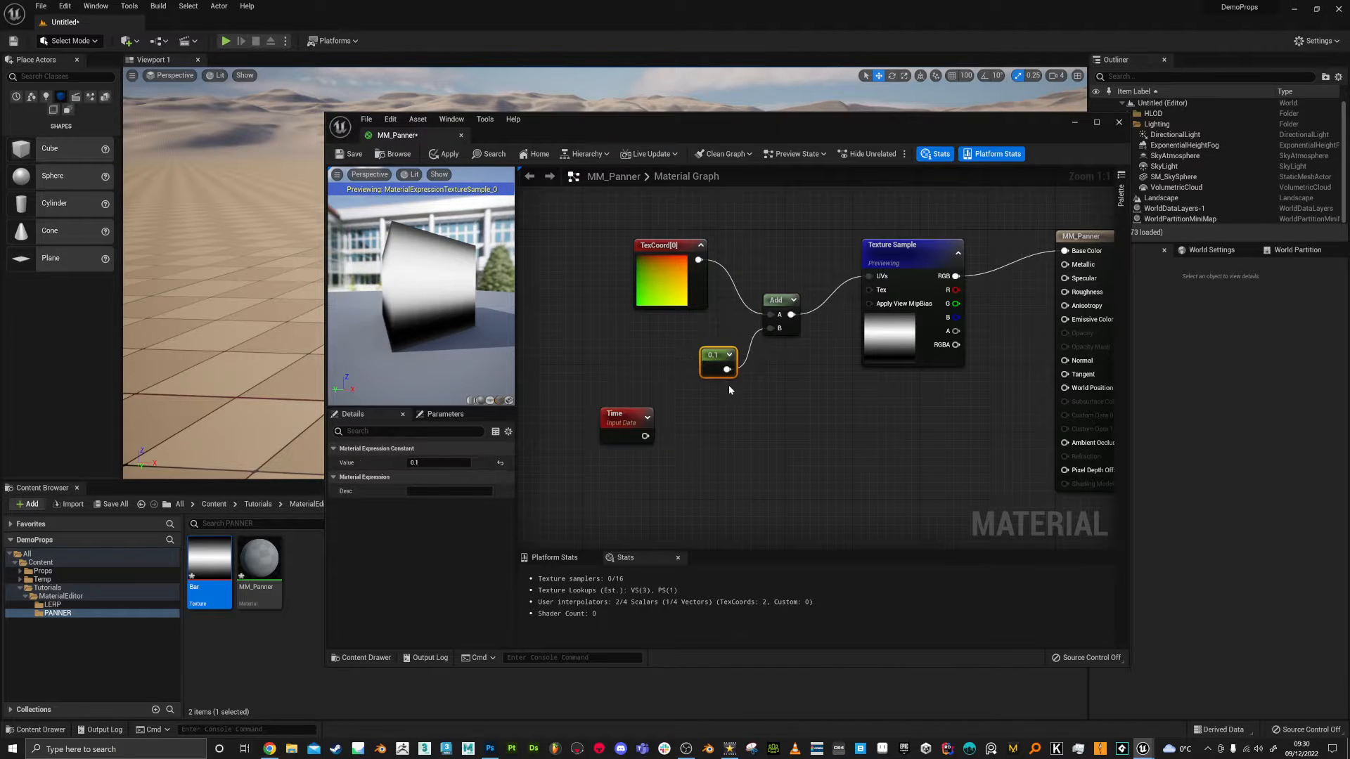
key("Delete")
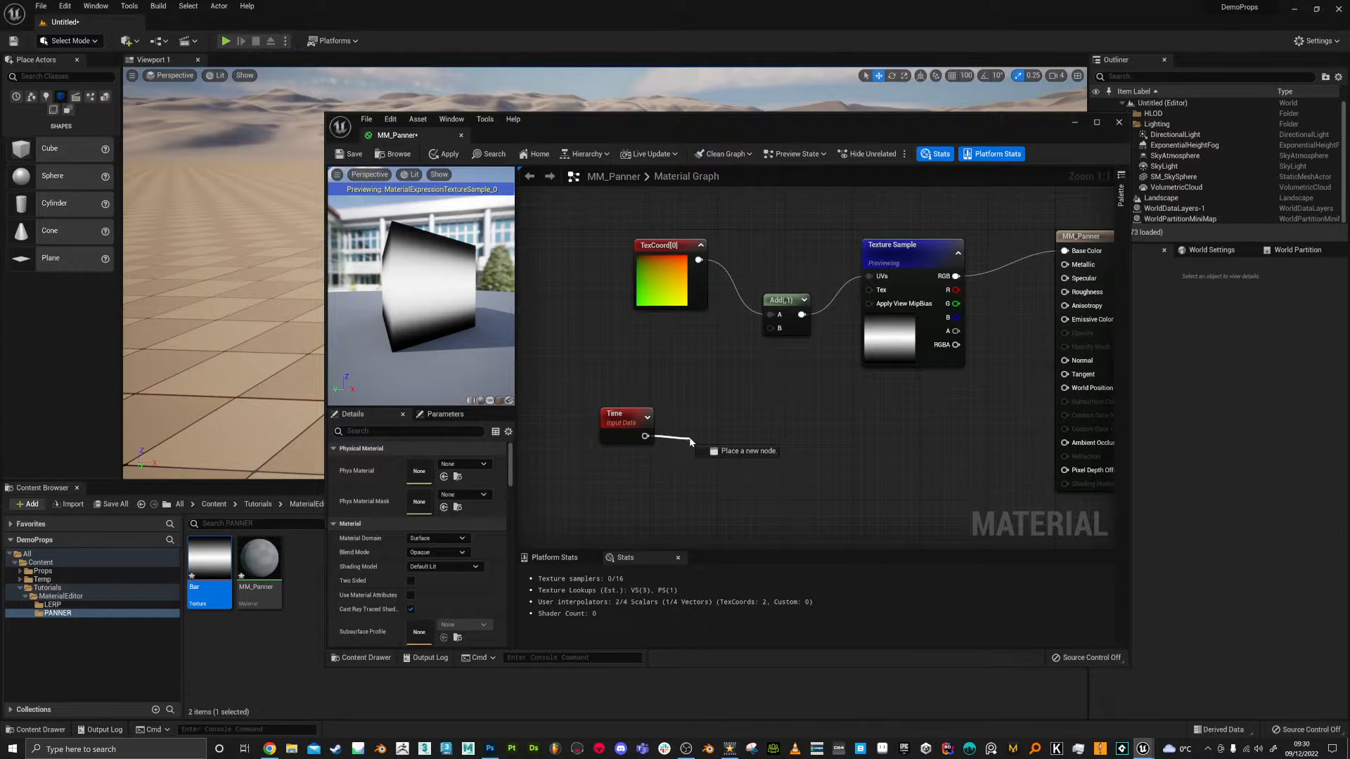
Branch a Frac node off the Time output and connect its result to Add's B input
left_click_drag(689, 435, 690, 436)
type("frac")
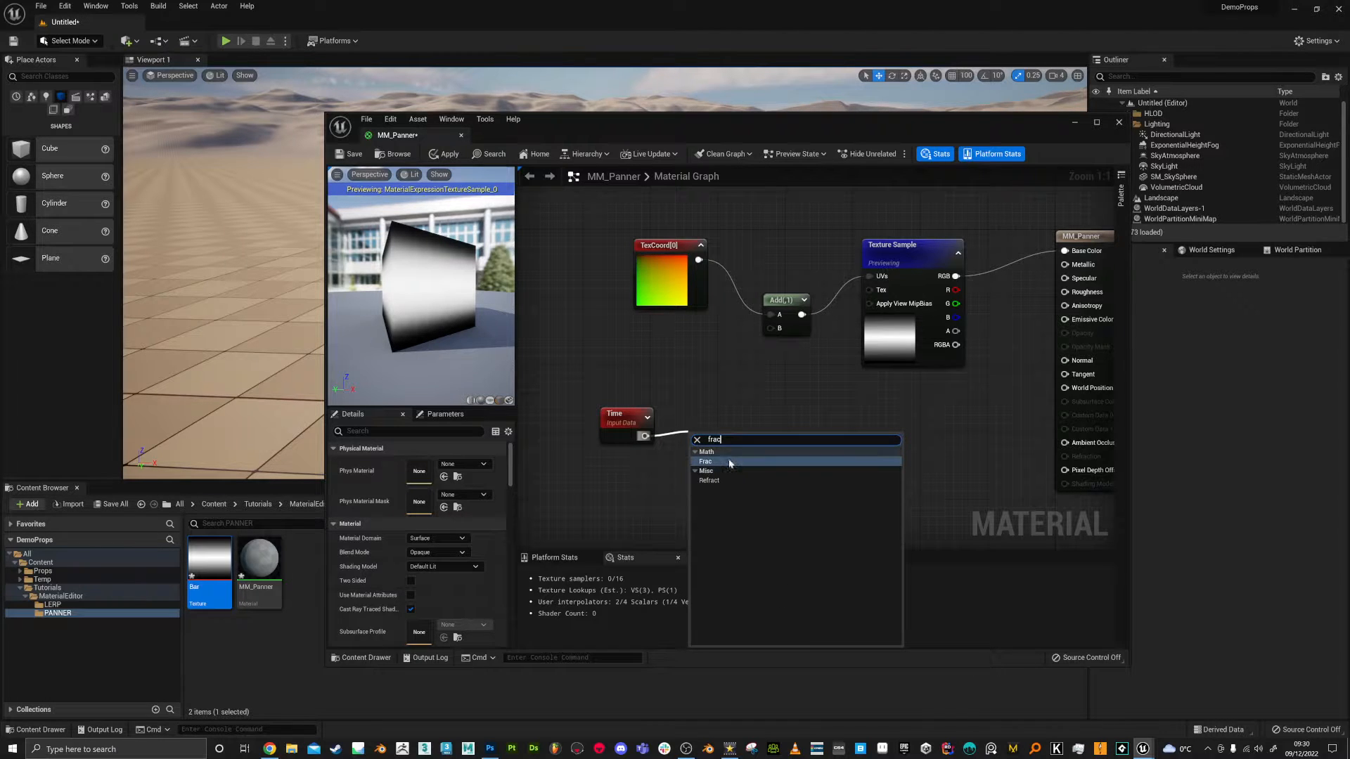
left_click(720, 462)
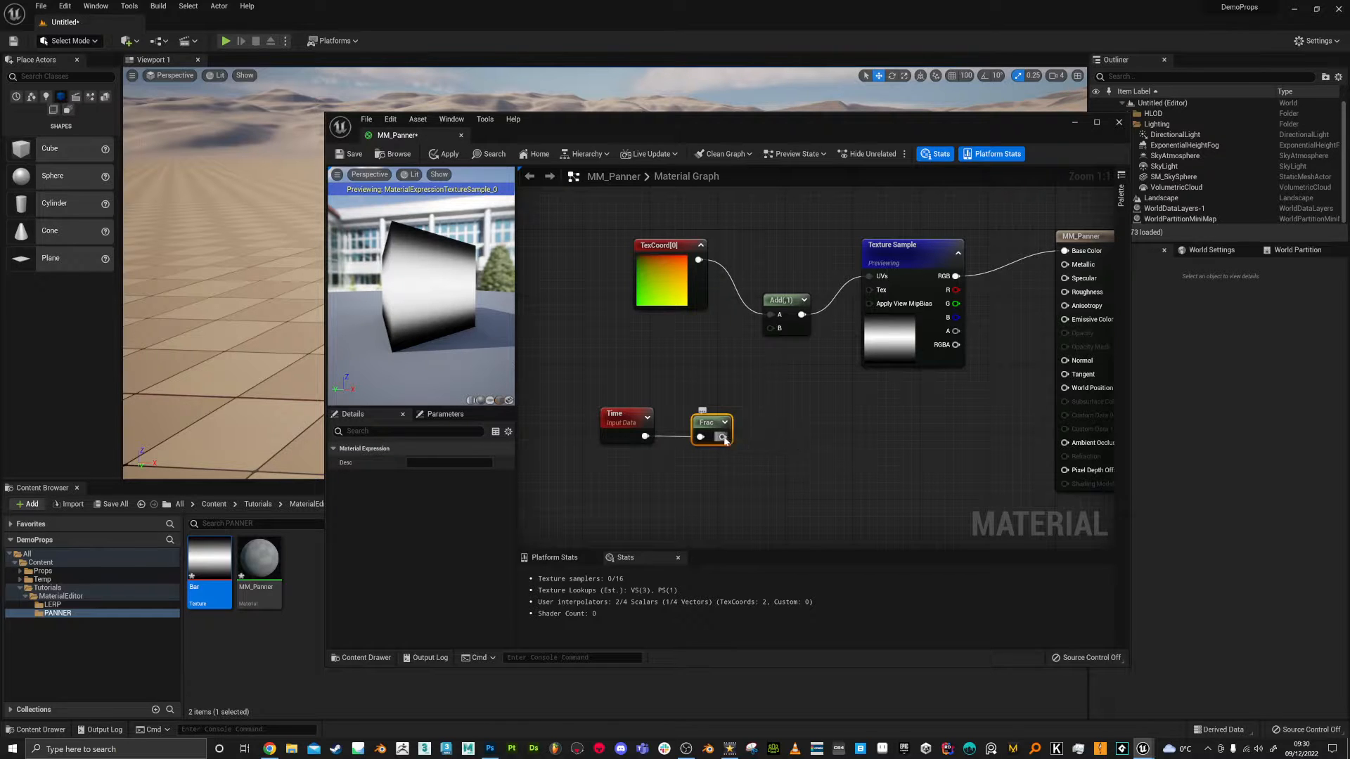
left_click_drag(772, 332, 772, 331)
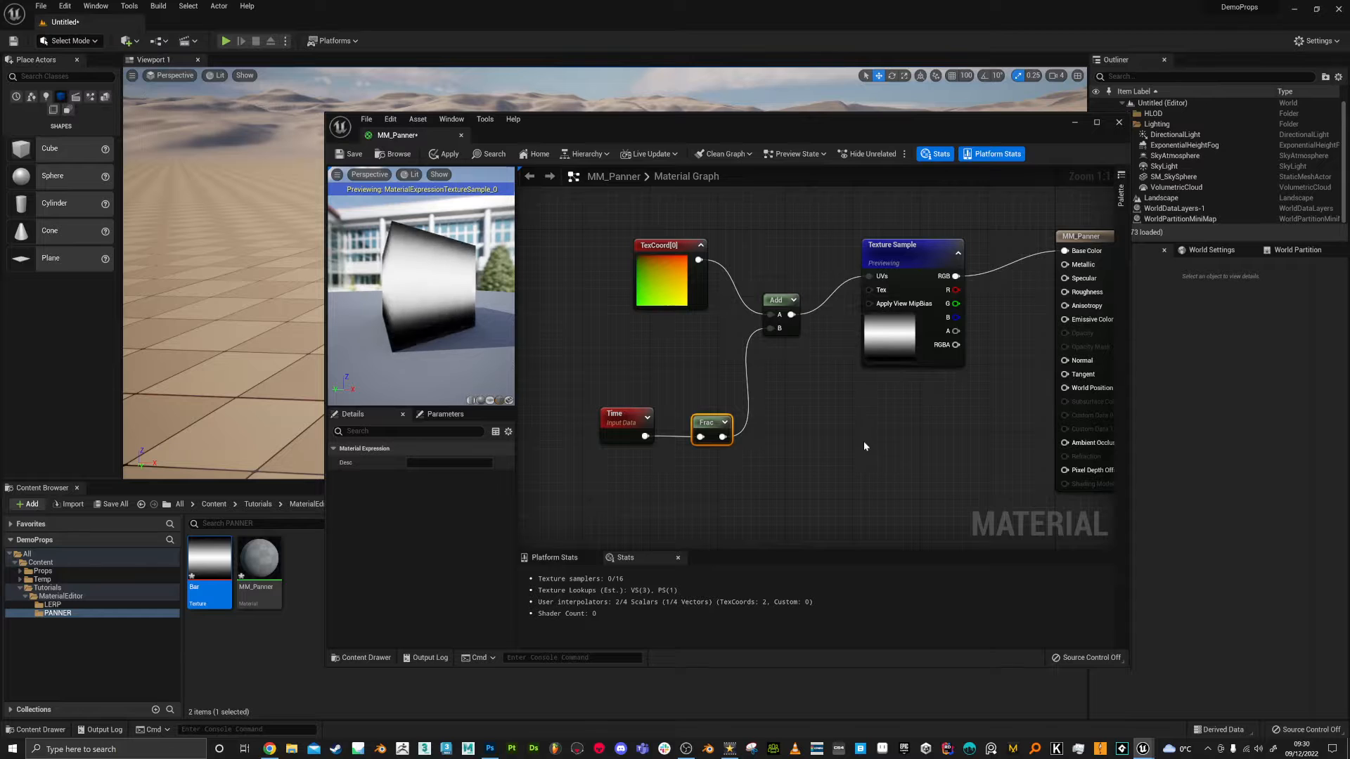
Add a Panner node and place it in the empty area below the Frac node
right_click_drag(860, 436, 849, 337)
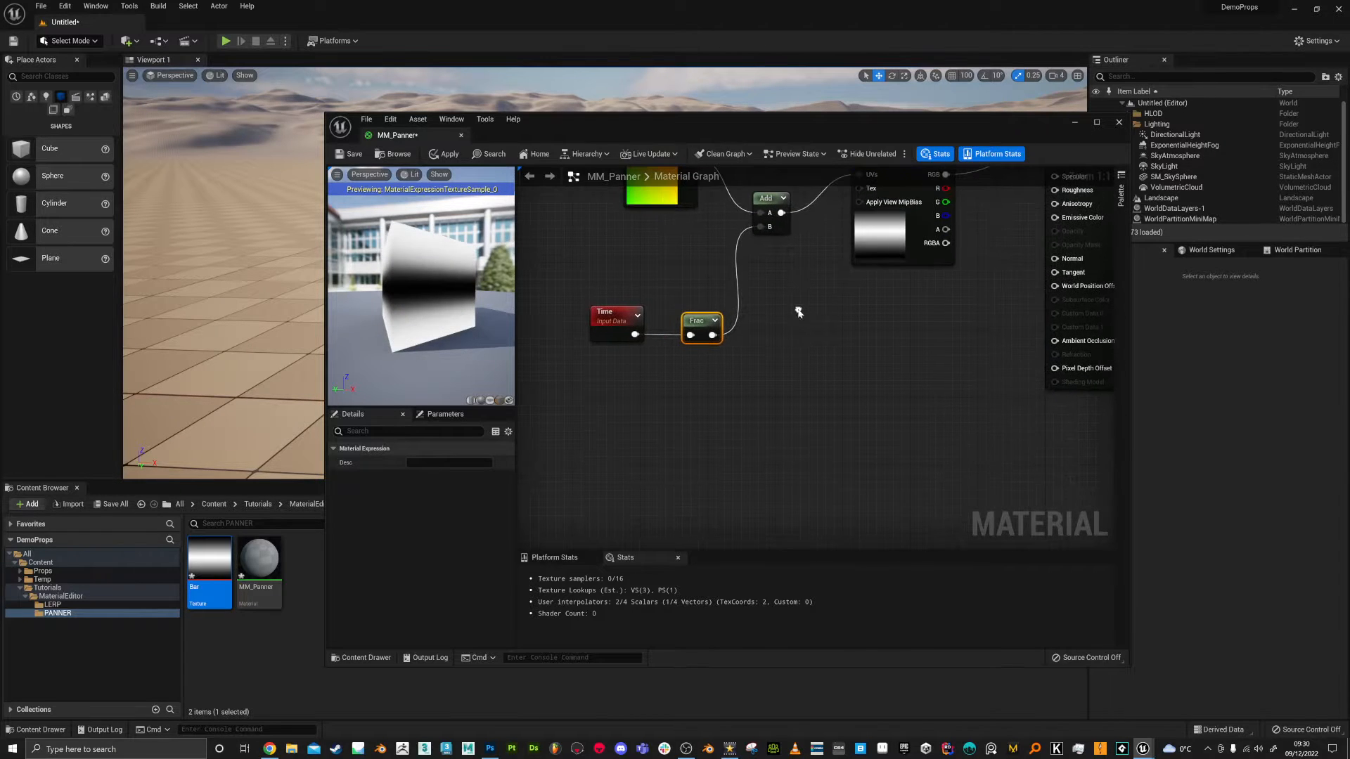
right_click(692, 372)
type("pan")
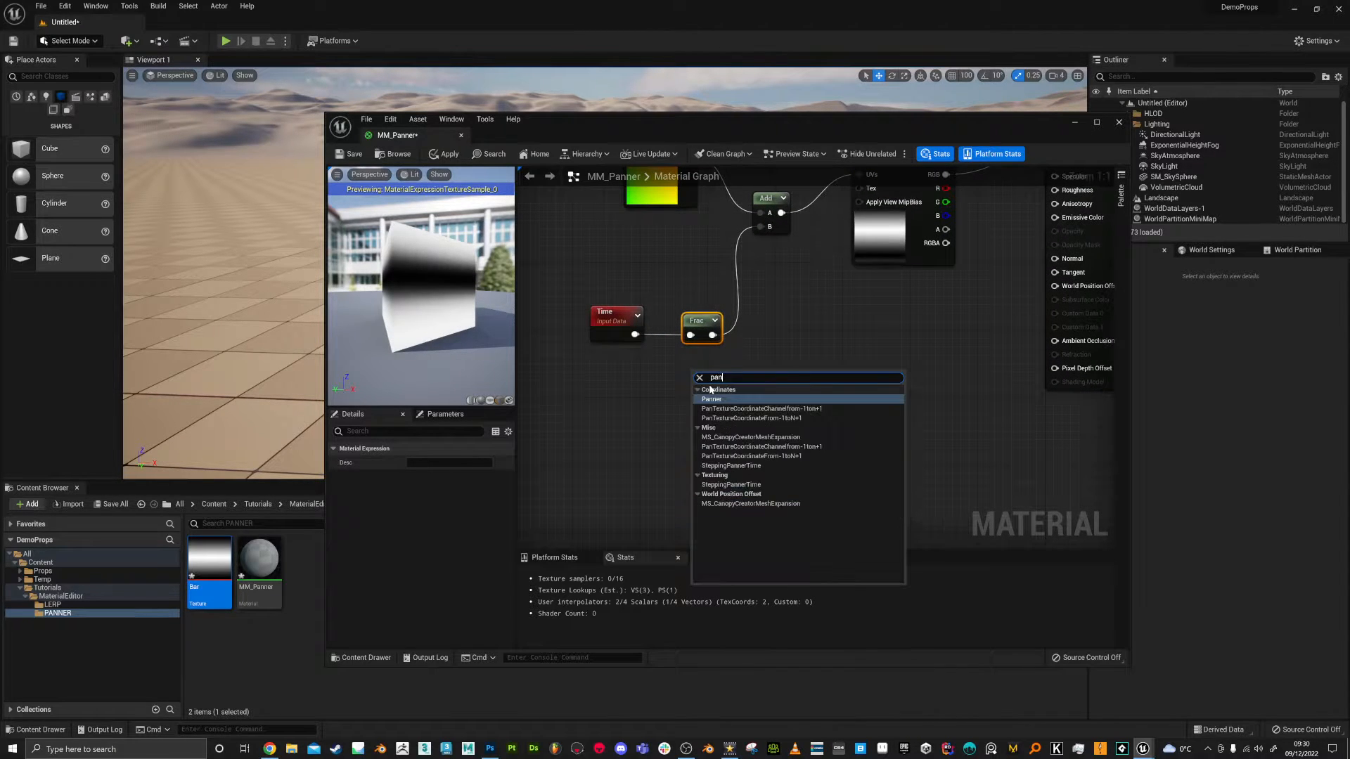
left_click(706, 399)
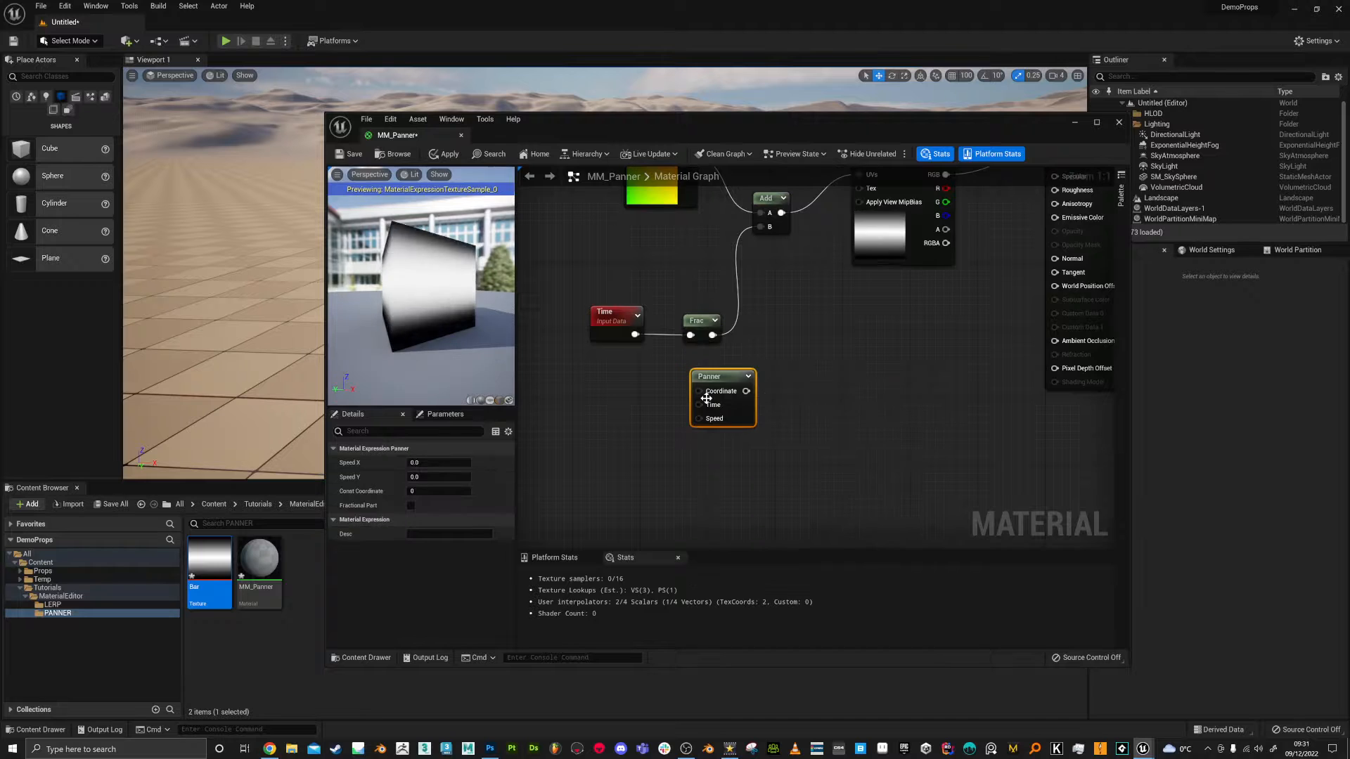
left_click_drag(723, 376, 773, 404)
right_click_drag(865, 391, 821, 442)
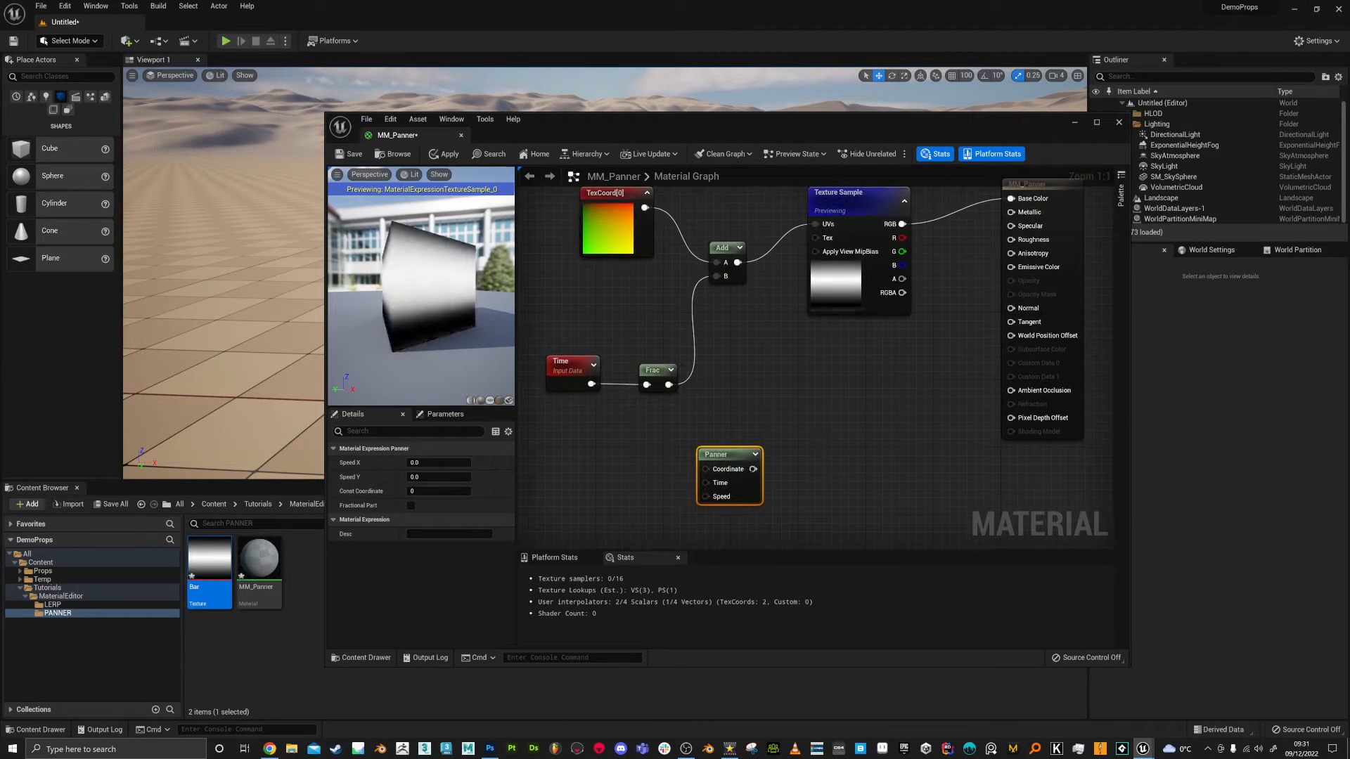
Move the Frac node slightly lower beside the Time node
left_click(588, 386)
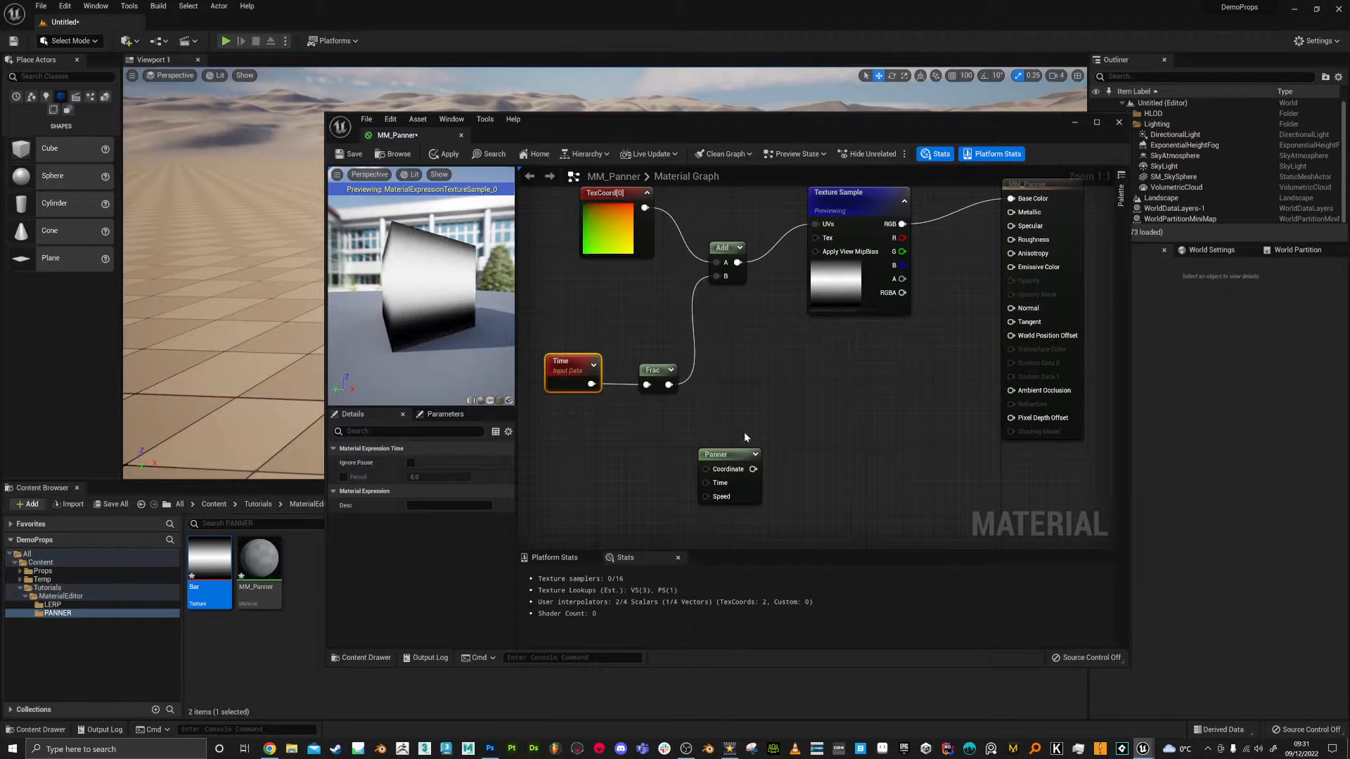
left_click(650, 367)
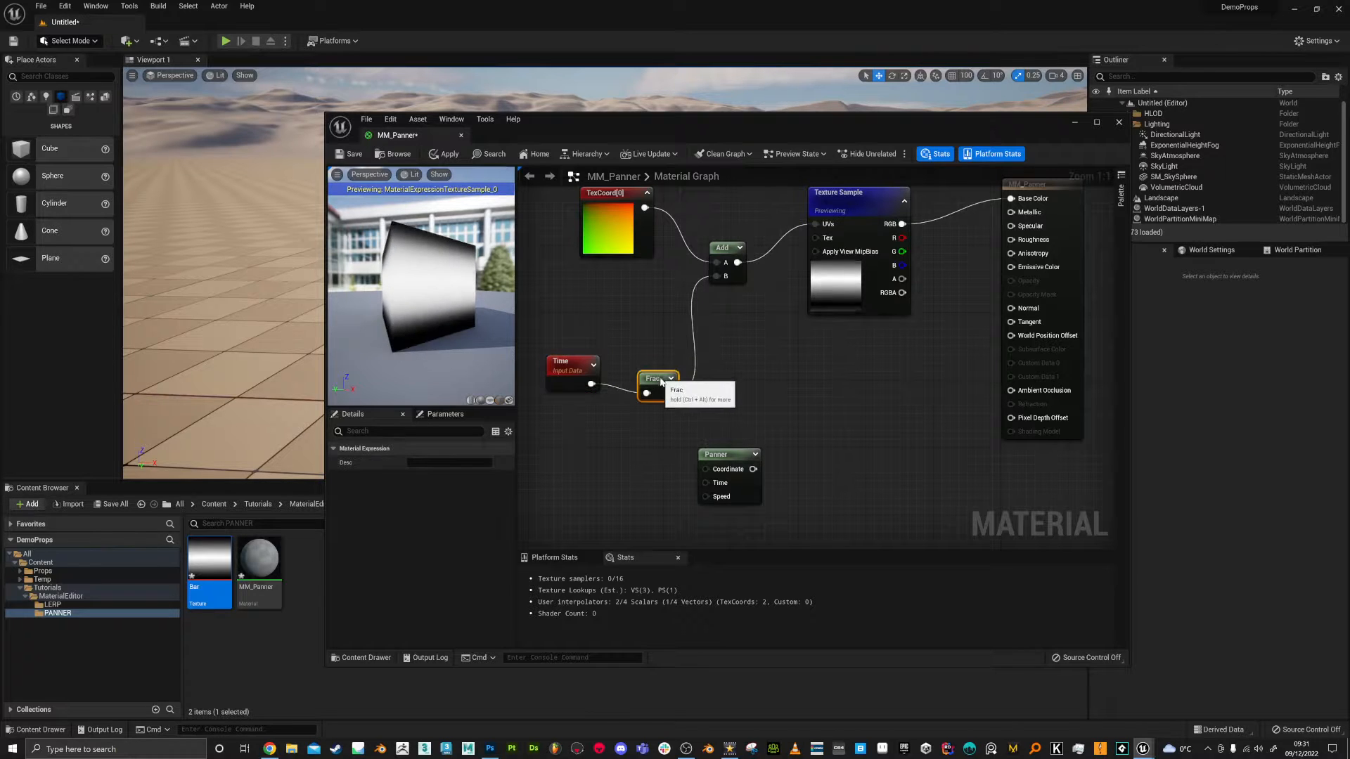
left_click_drag(650, 367, 648, 372)
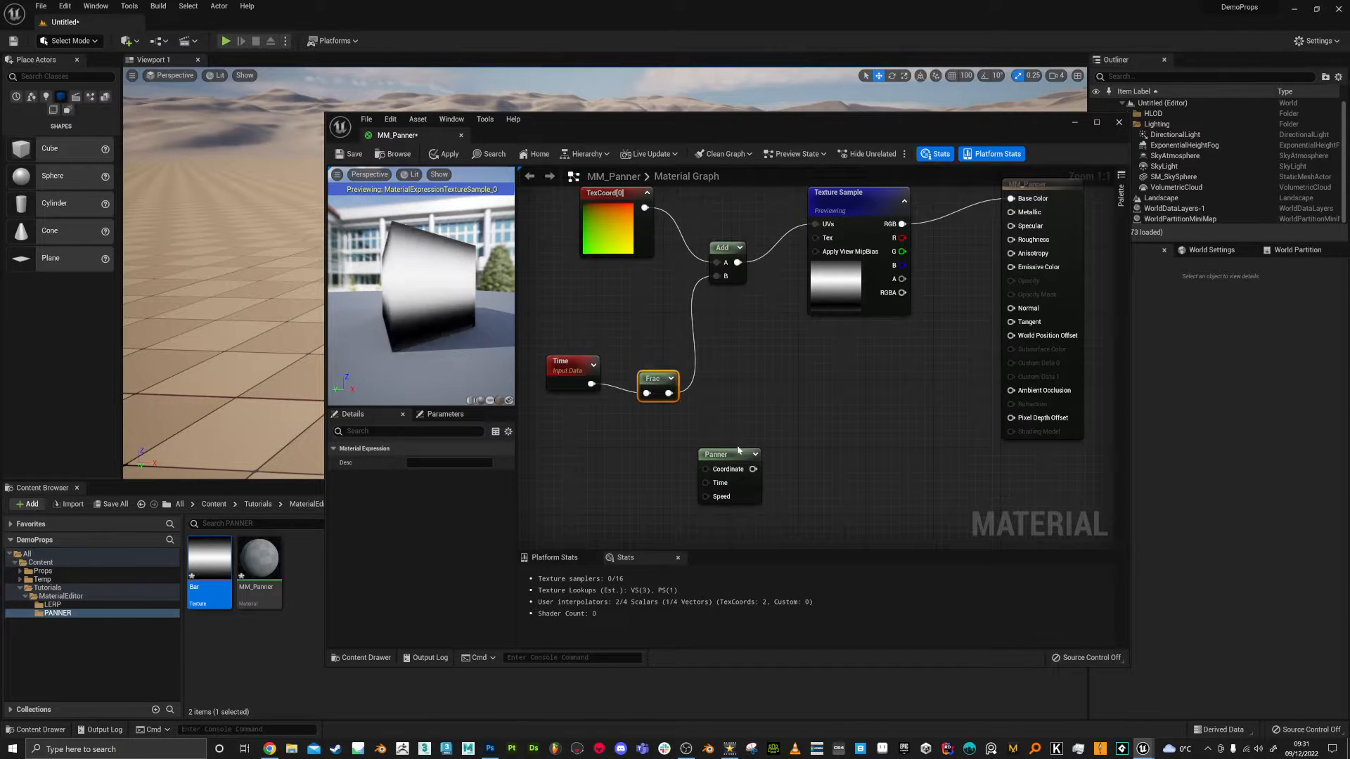
Place the Panner beneath the TexCoord node, set its Speed Y to 0.2 and connect its output to the Texture Sample's UVs
left_click_drag(720, 457, 609, 289)
right_click_drag(688, 316, 706, 368)
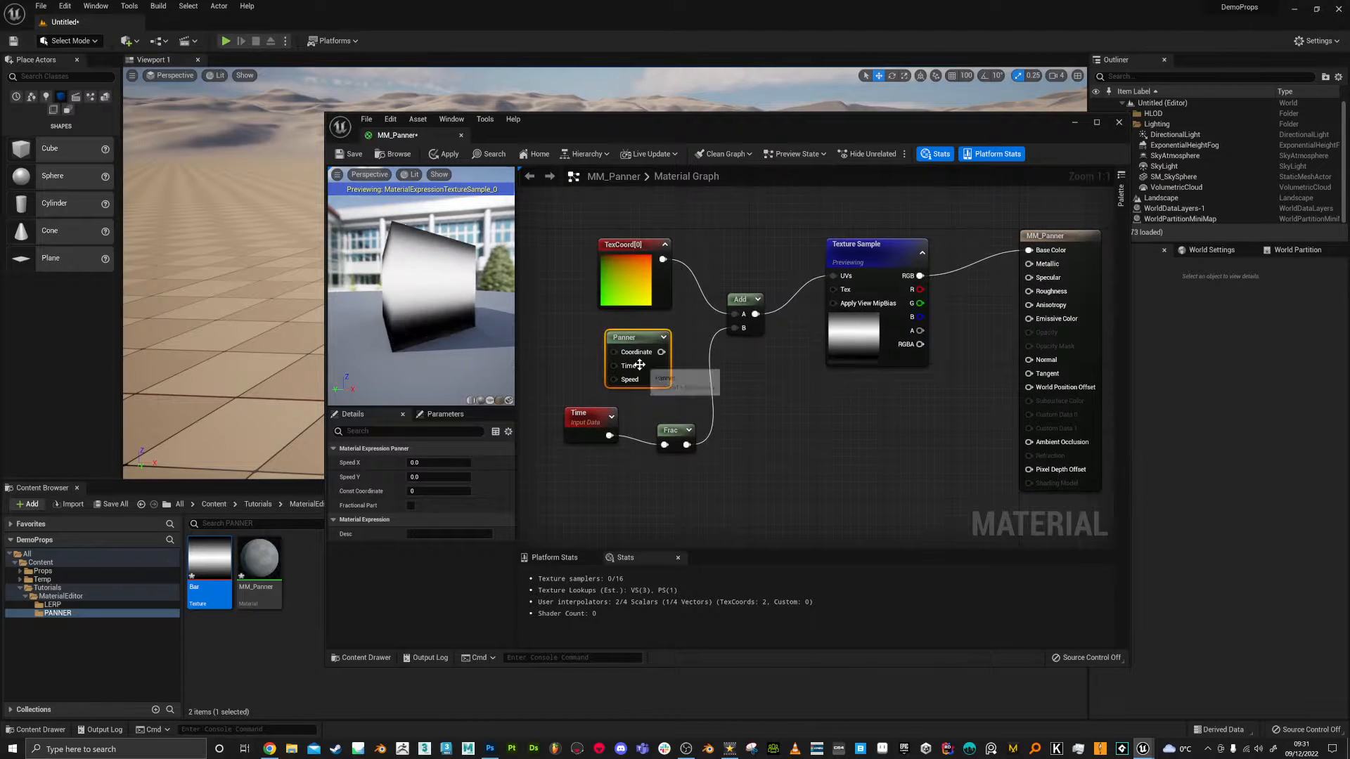
left_click(434, 478)
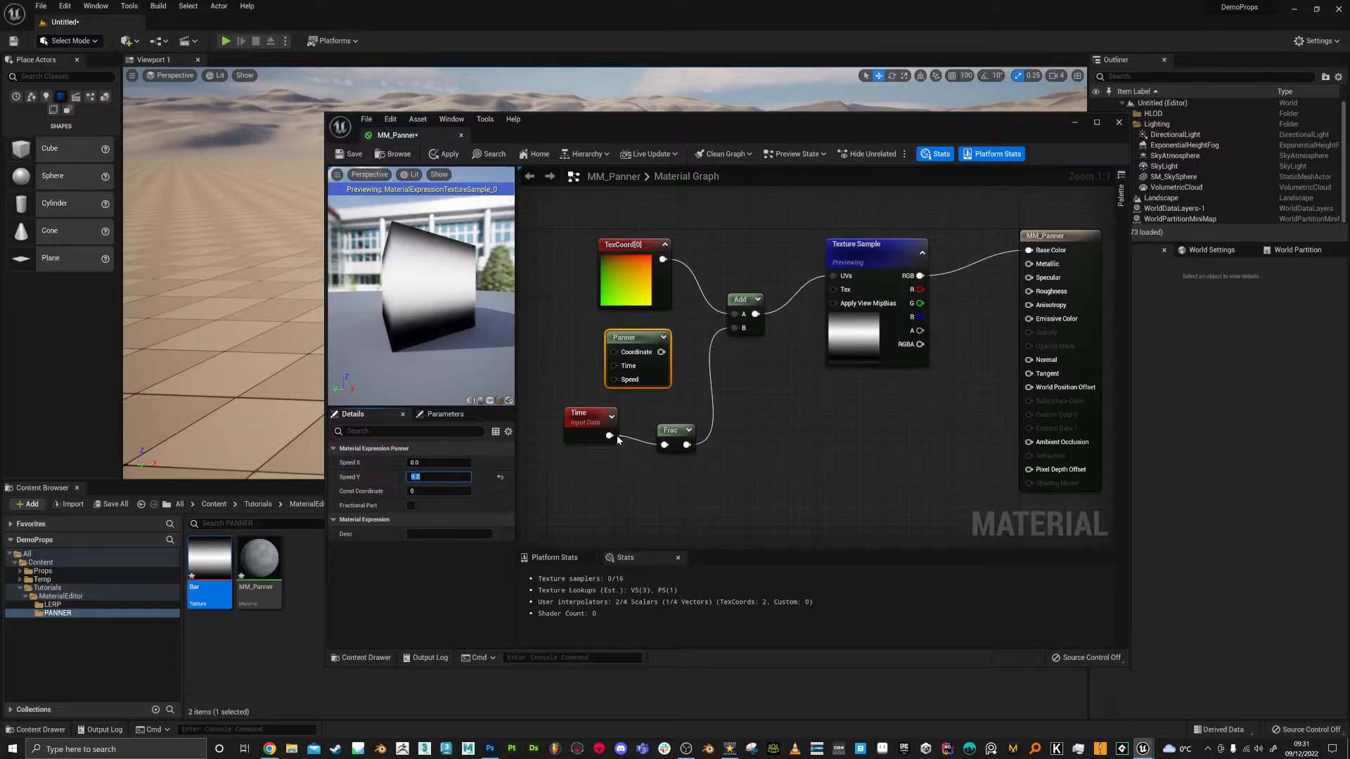
left_click_drag(663, 352, 834, 277)
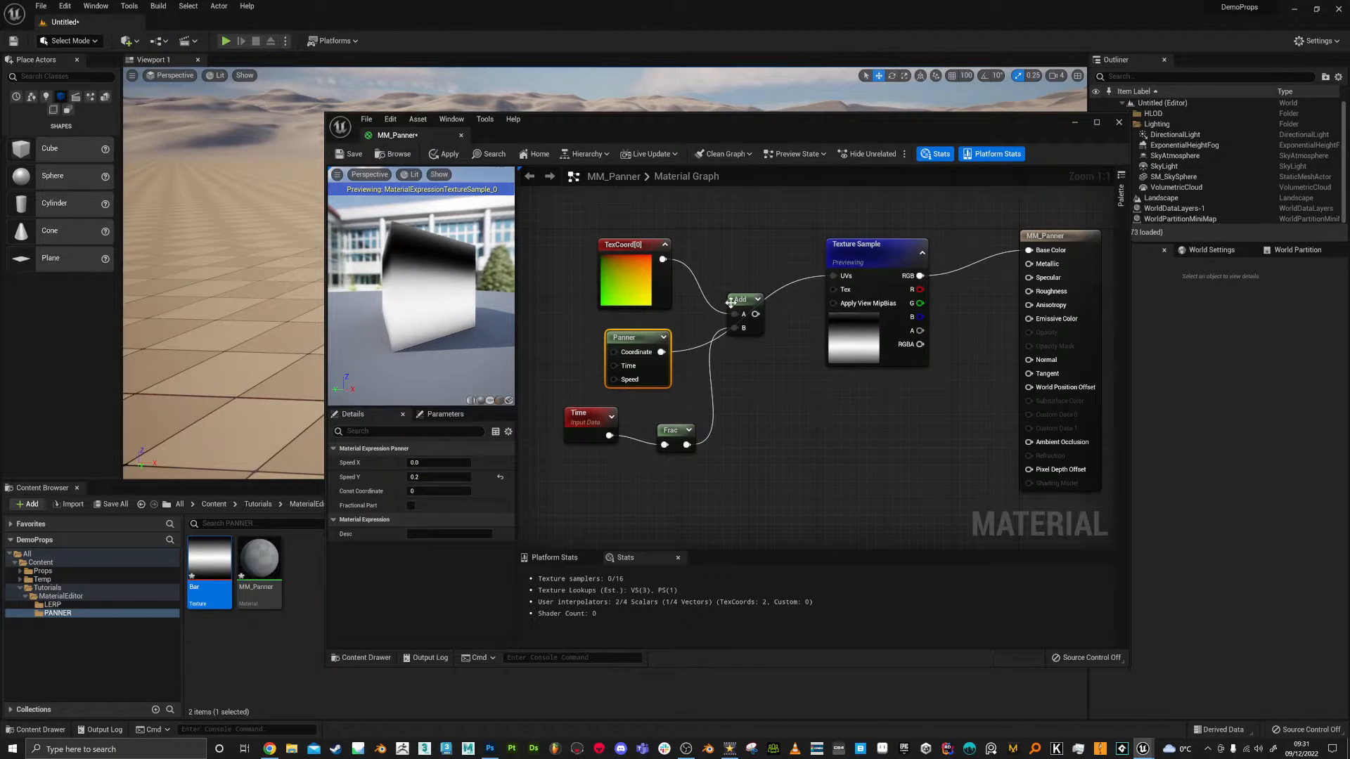
Delete the unused TexCoord, Add, Time and Frac nodes and line the Panner up beside the Texture Sample
left_click_drag(747, 296, 727, 250)
left_click_drag(584, 220, 736, 281)
left_click_drag(719, 256, 668, 483)
left_click_drag(706, 404, 545, 556)
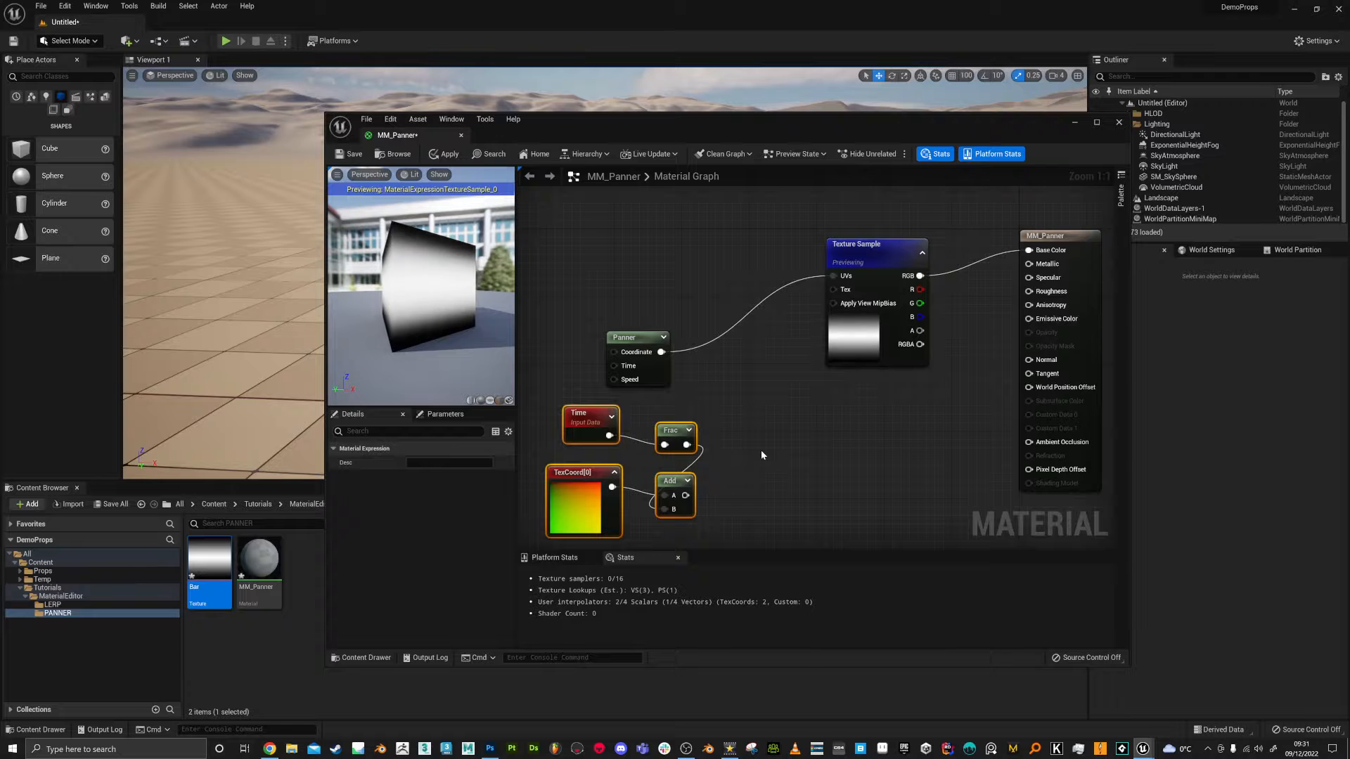
left_click_drag(639, 337, 656, 295)
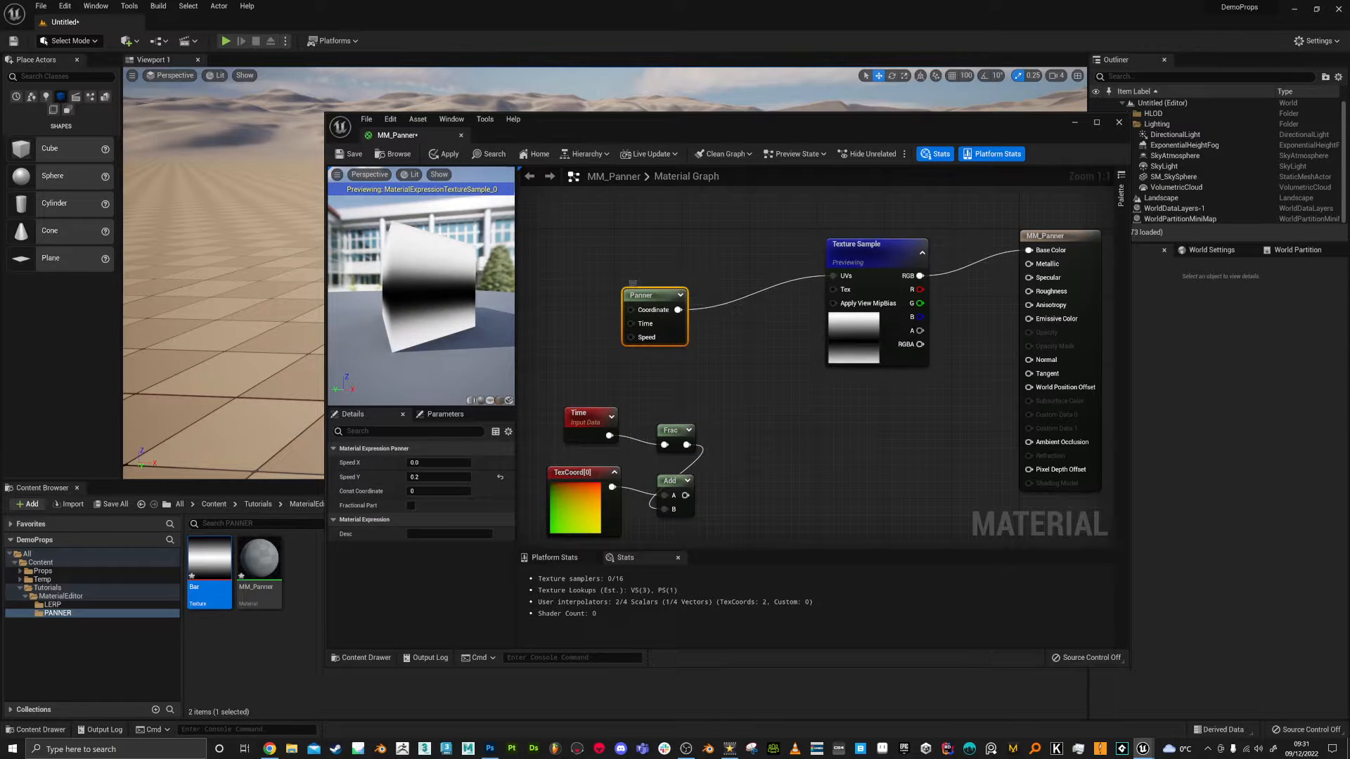
left_click_drag(730, 405, 590, 541)
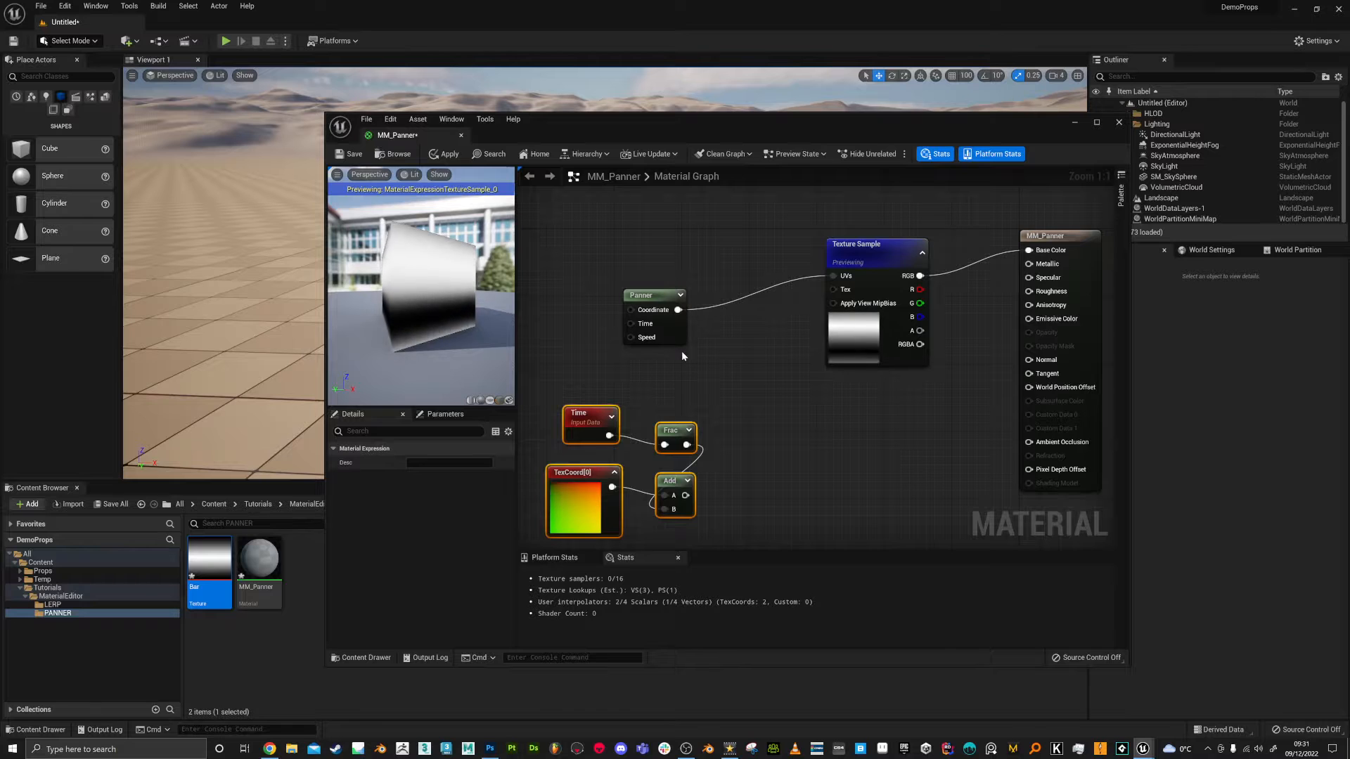
key("Delete")
left_click_drag(675, 306, 699, 264)
Try a Speed Y of 0.5 on the Panner and reverse the panning by setting it to -0.6
left_click(450, 478)
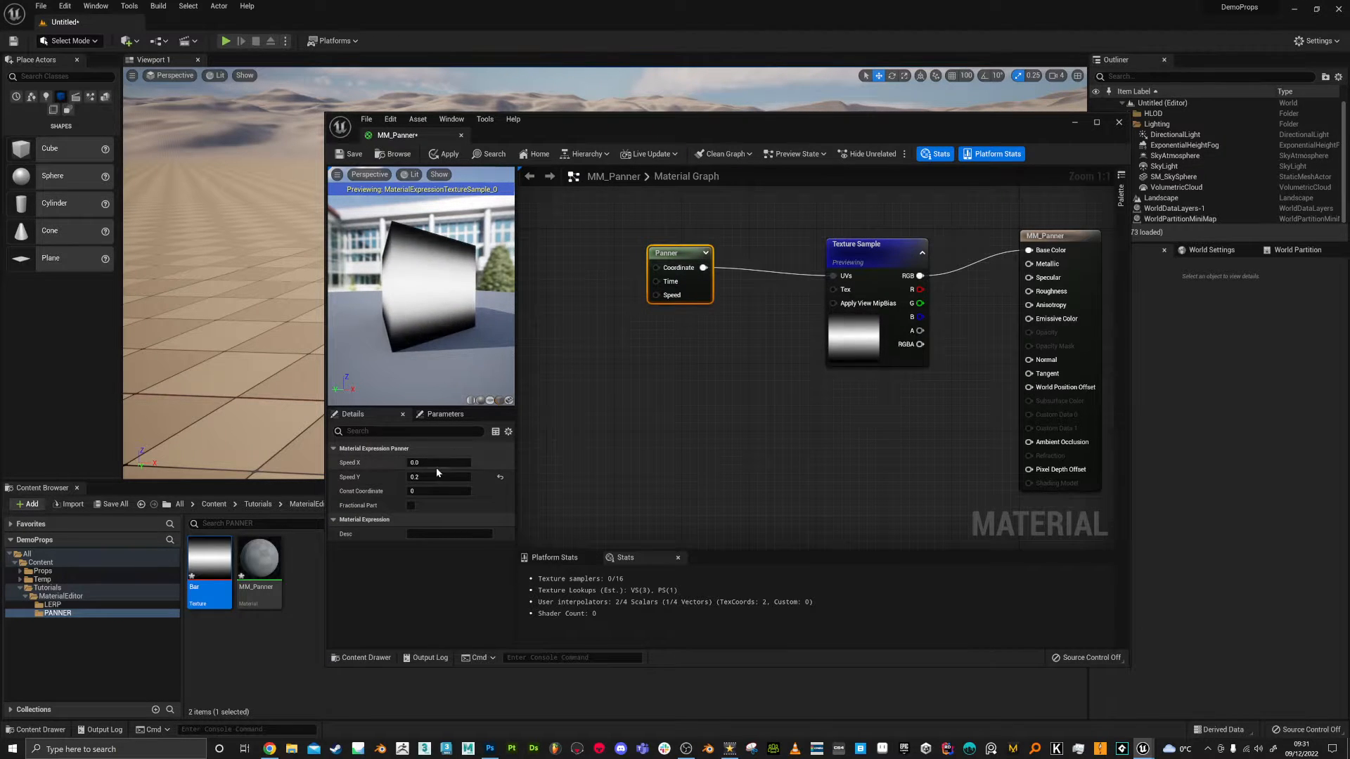
type("0")
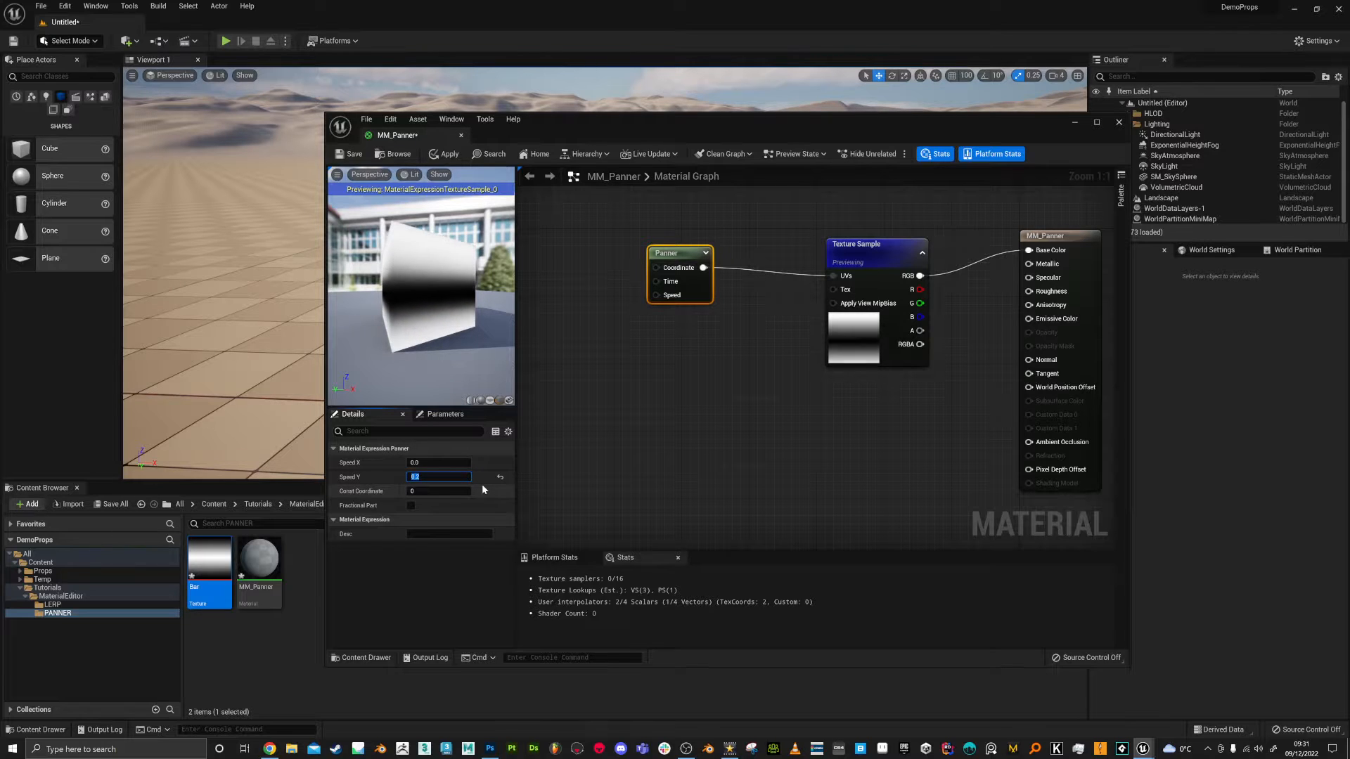
type(".5")
key("Return")
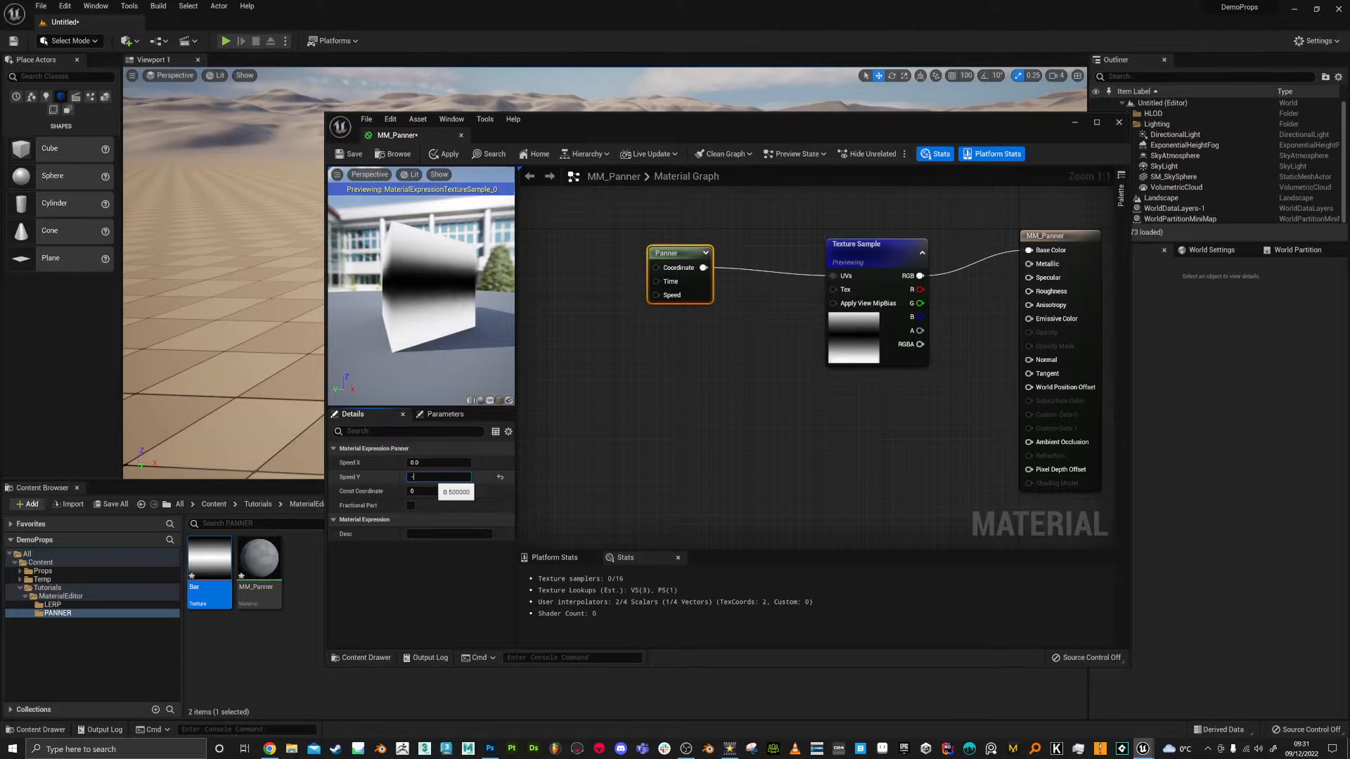
type("-0.6")
key("Return")
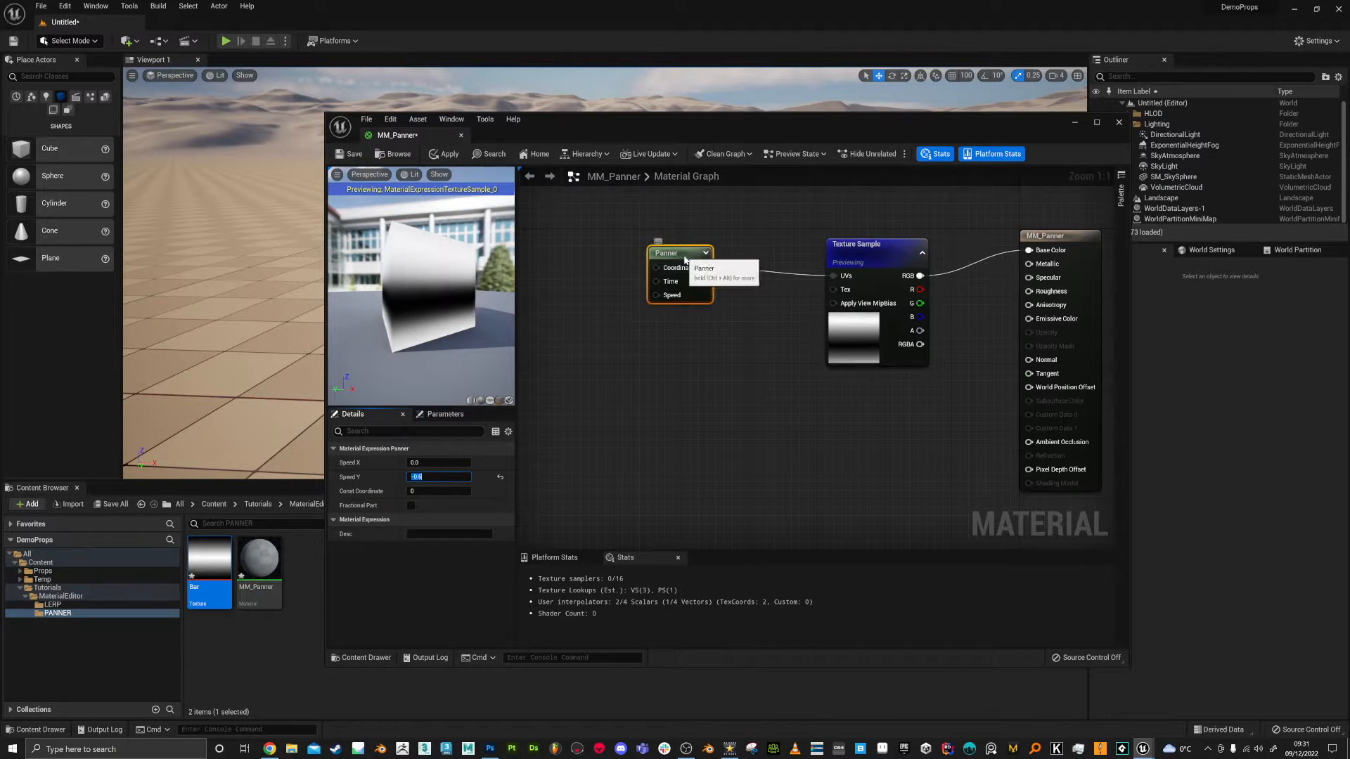
Move the Panner and Texture Sample nodes away from the material output and stop previewing the Texture Sample
left_click_drag(684, 255, 627, 256)
left_click_drag(889, 253, 743, 244)
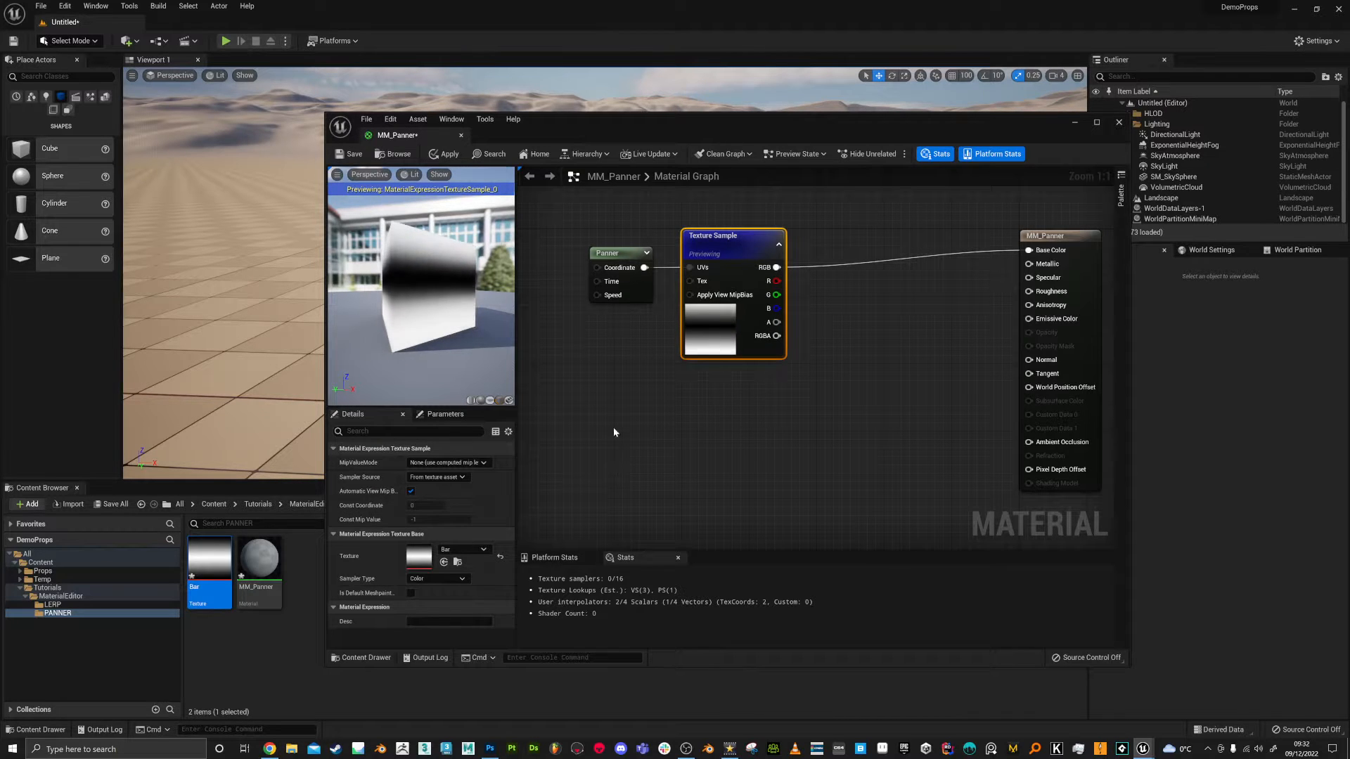
right_click_drag(832, 298, 792, 336)
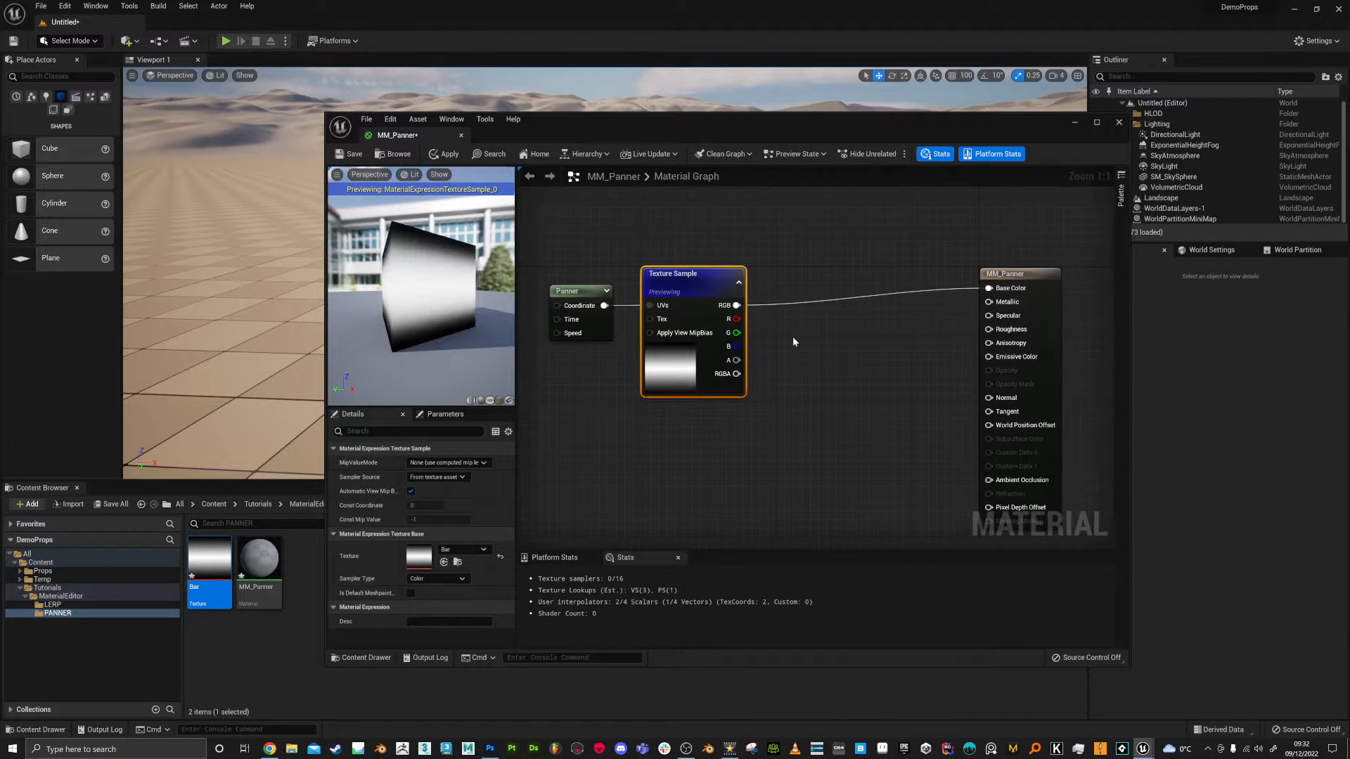
right_click(695, 278)
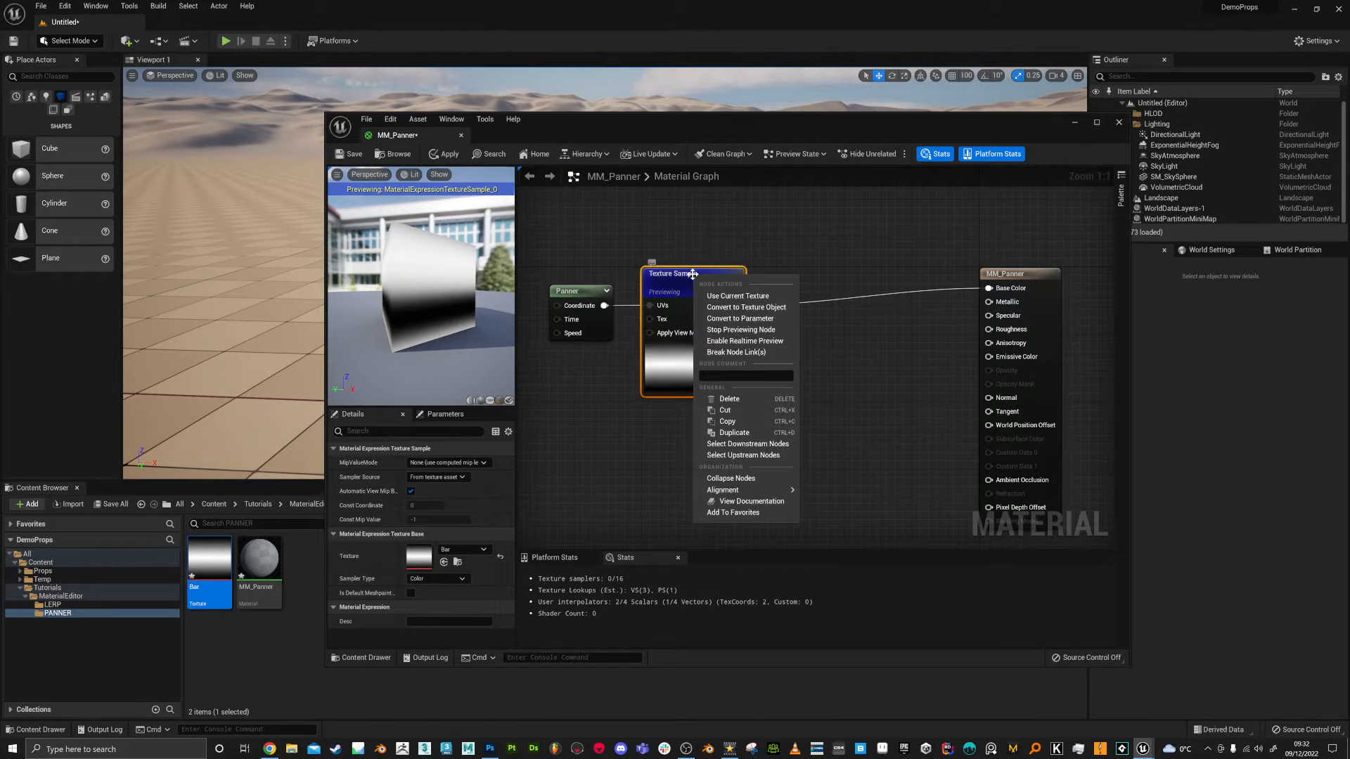
left_click(749, 332)
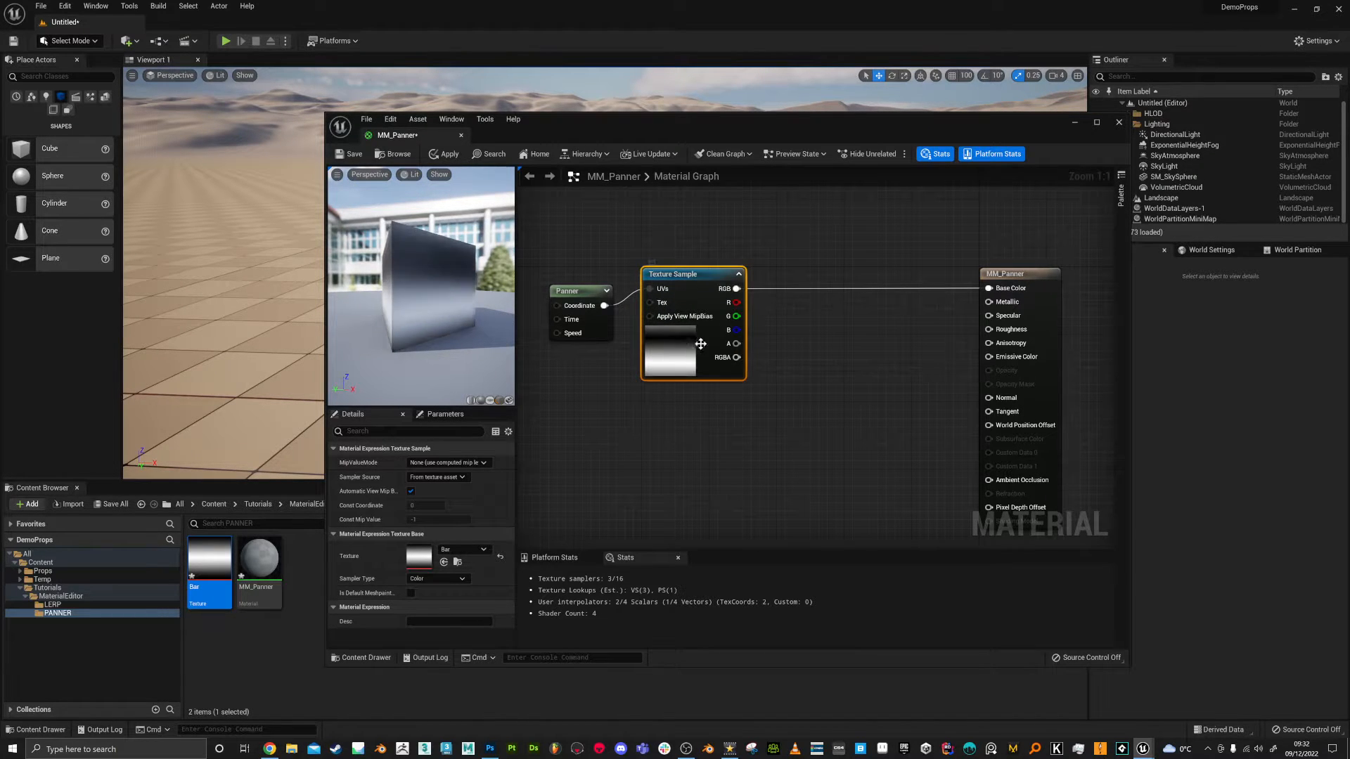
Add a Lerp node above and beyond the Texture Sample and connect the texture's RGB output to the Lerp's Alpha
left_click(811, 244)
key("l")
left_click(807, 239)
left_click_drag(831, 252, 826, 223)
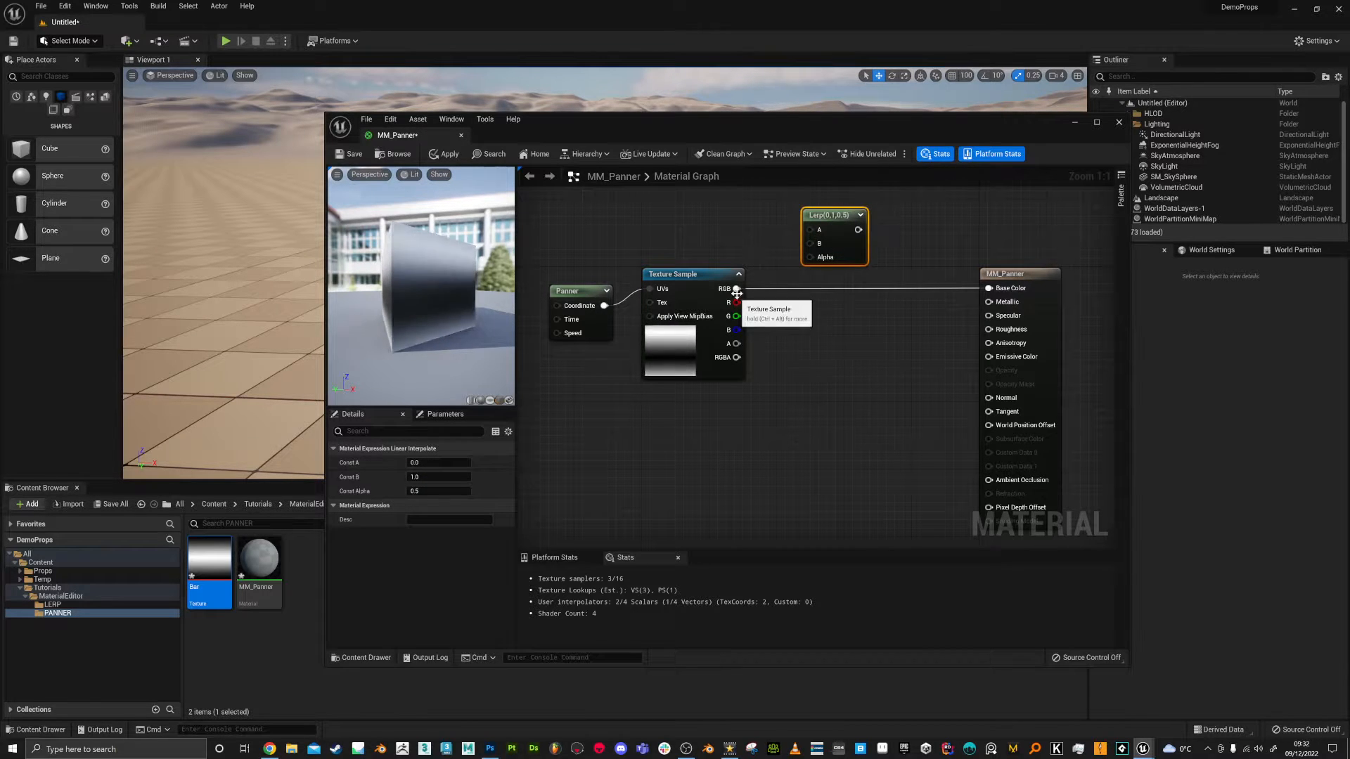
left_click_drag(737, 289, 811, 258)
Add a Constant3Vector above the Texture Sample and set its colour to a bright blue of about R 0, G 0.18, B 0.91
right_click_drag(795, 311, 827, 409)
left_click(725, 243)
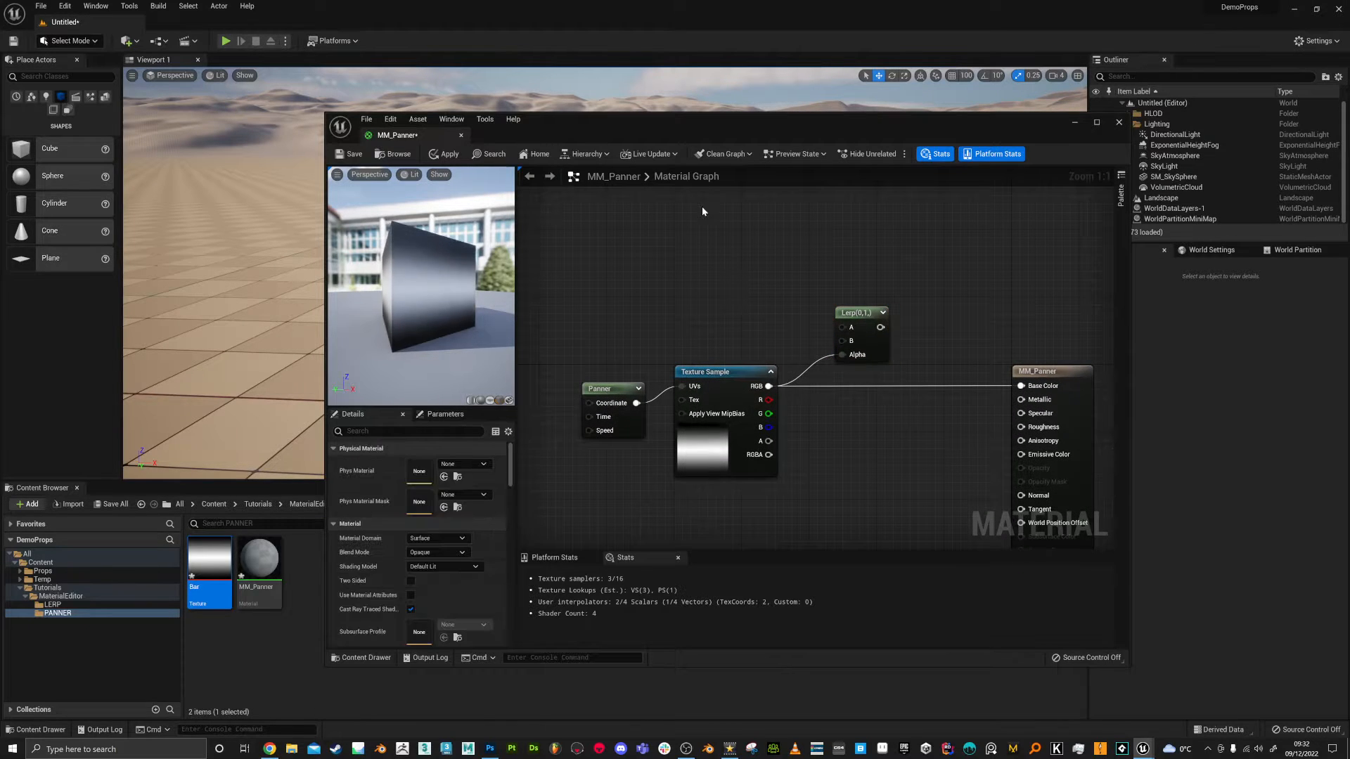
key("3")
left_click(704, 223)
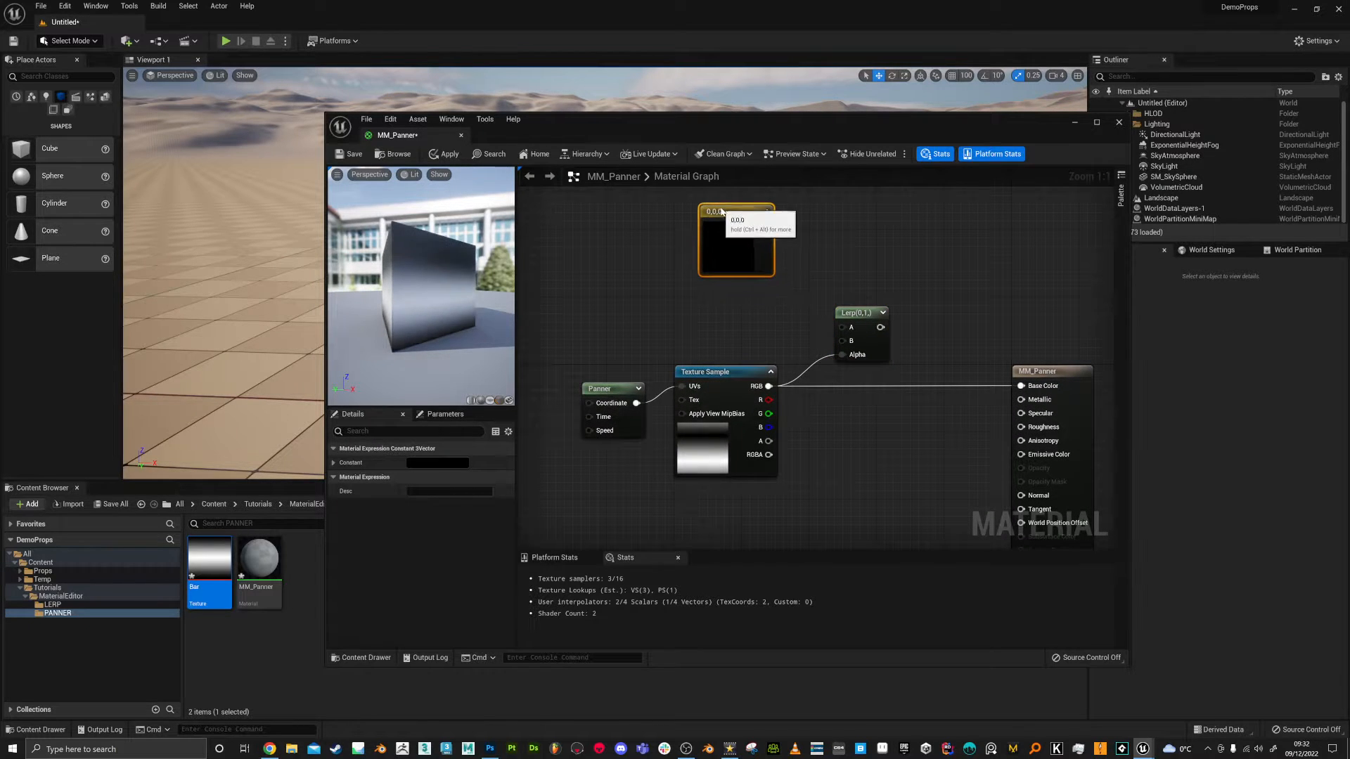
left_click(444, 463)
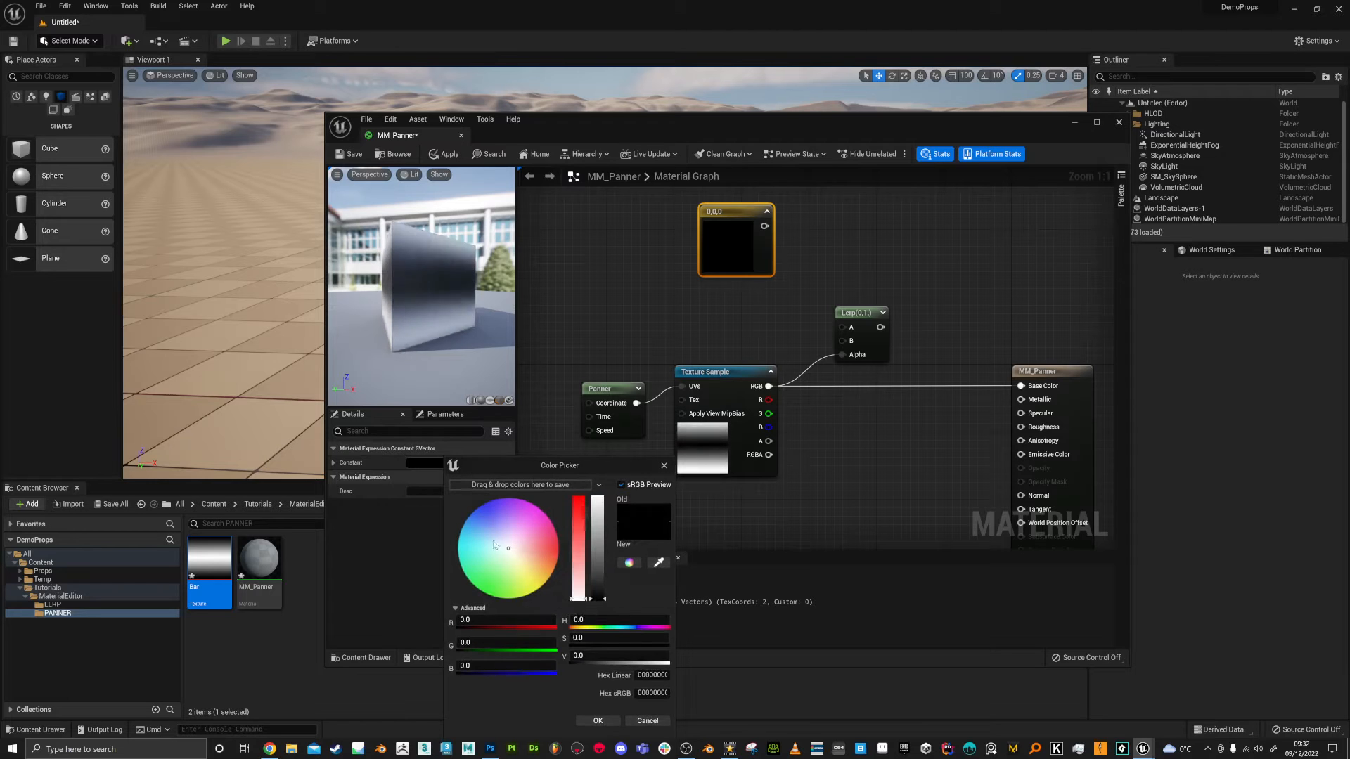
left_click_drag(495, 544, 474, 510)
left_click_drag(598, 543, 598, 507)
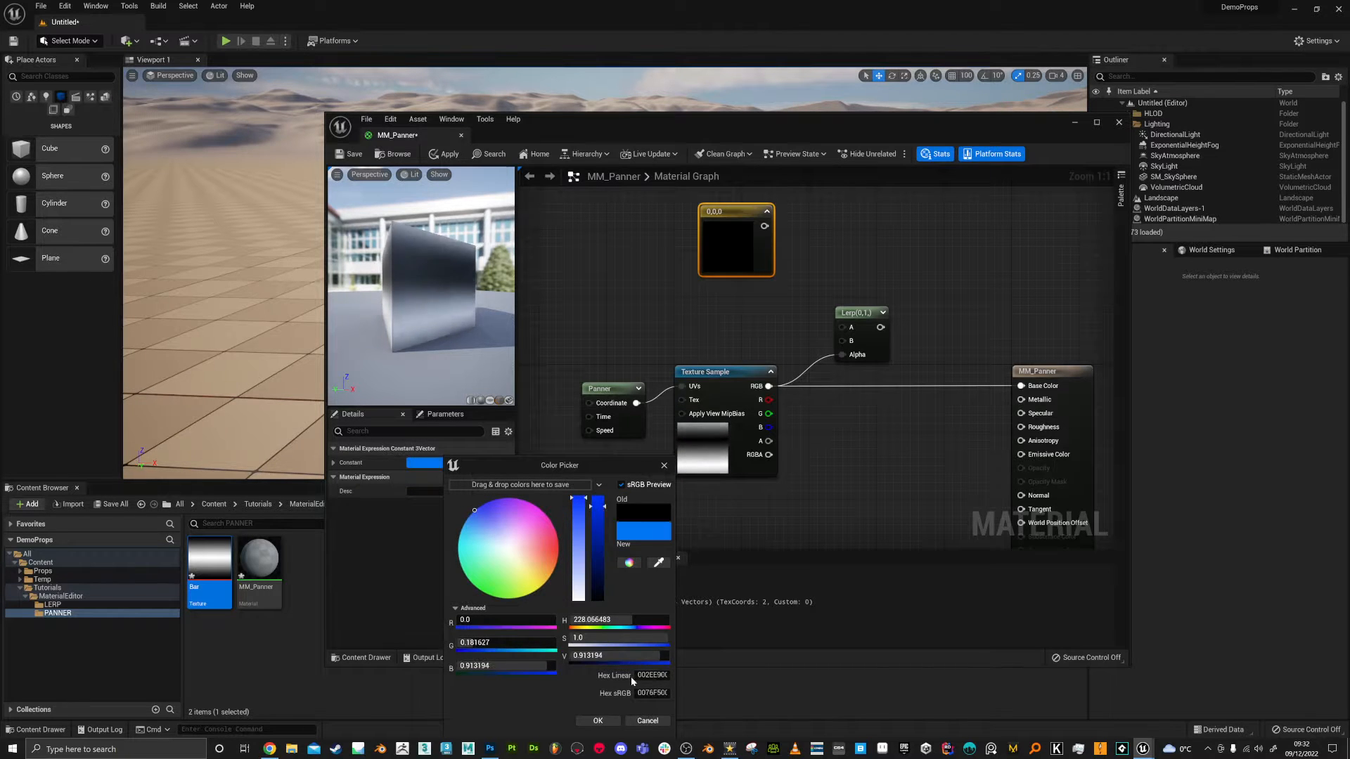
left_click(598, 721)
left_click_drag(744, 218, 727, 210)
Duplicate the blue colour constant, place the copy below it and recolour it light cyan, about R 0.16, G 0.85, B 0.91
key("ctrl+w")
left_click_drag(780, 260, 710, 301)
left_click(465, 464)
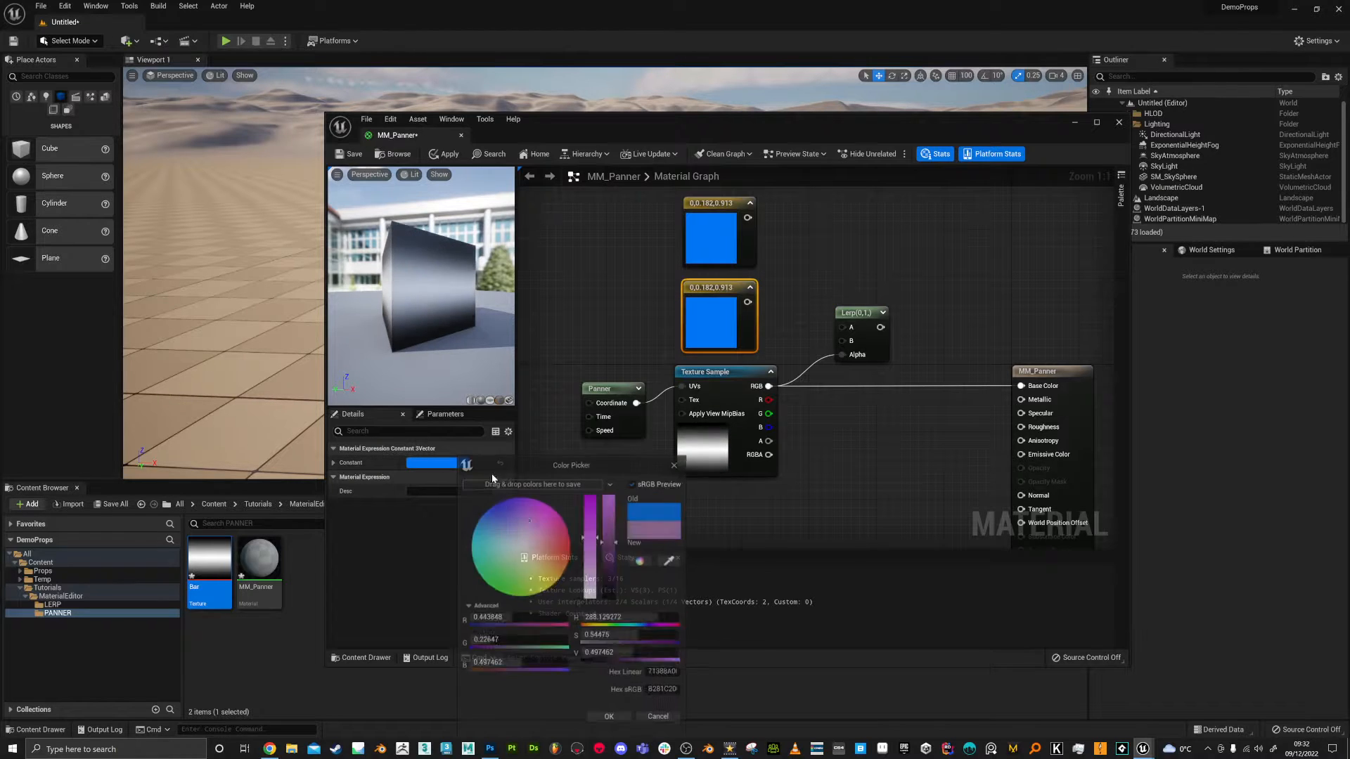
left_click(595, 584)
left_click_drag(503, 552, 481, 548)
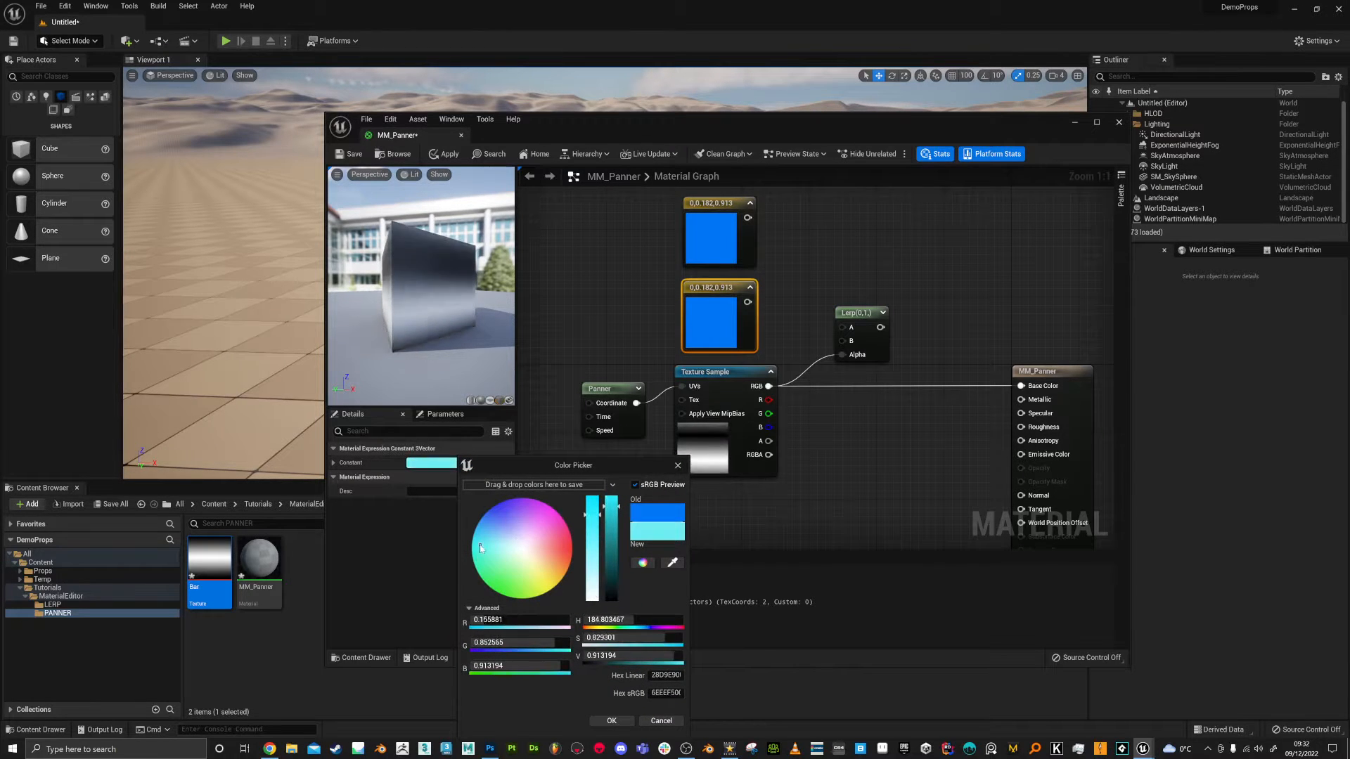
left_click(611, 721)
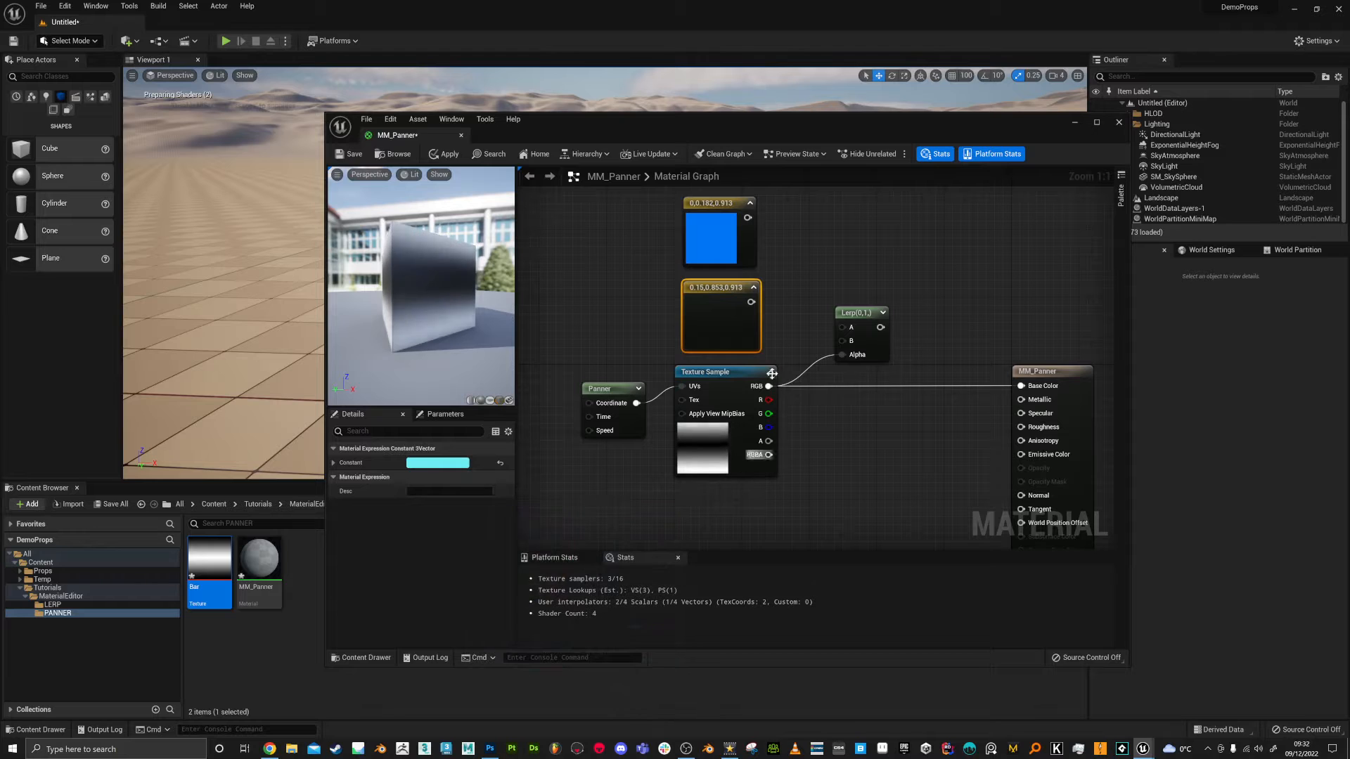
Wire the blue constant to the Lerp's A, the cyan one to B, and the Lerp output to the material's Base Color
left_click_drag(748, 217, 843, 327)
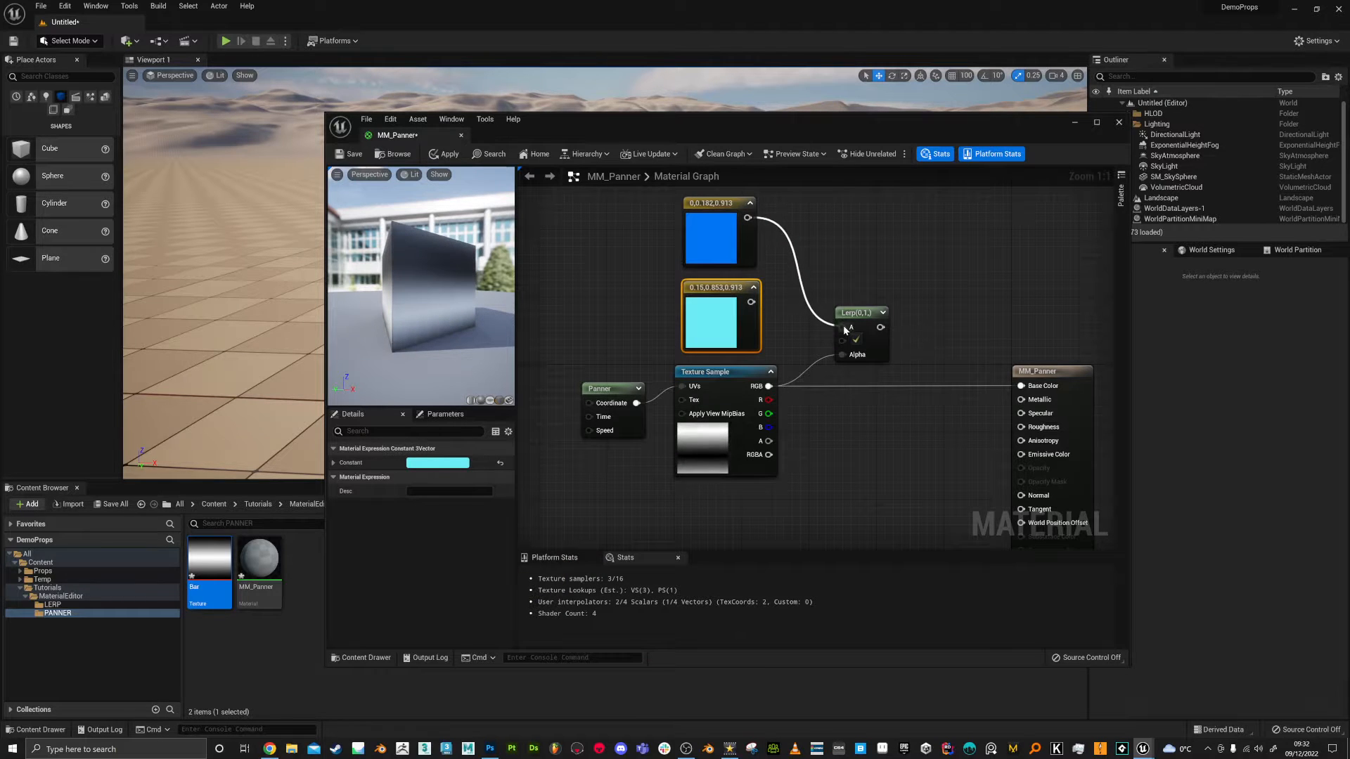
left_click_drag(750, 302, 843, 341)
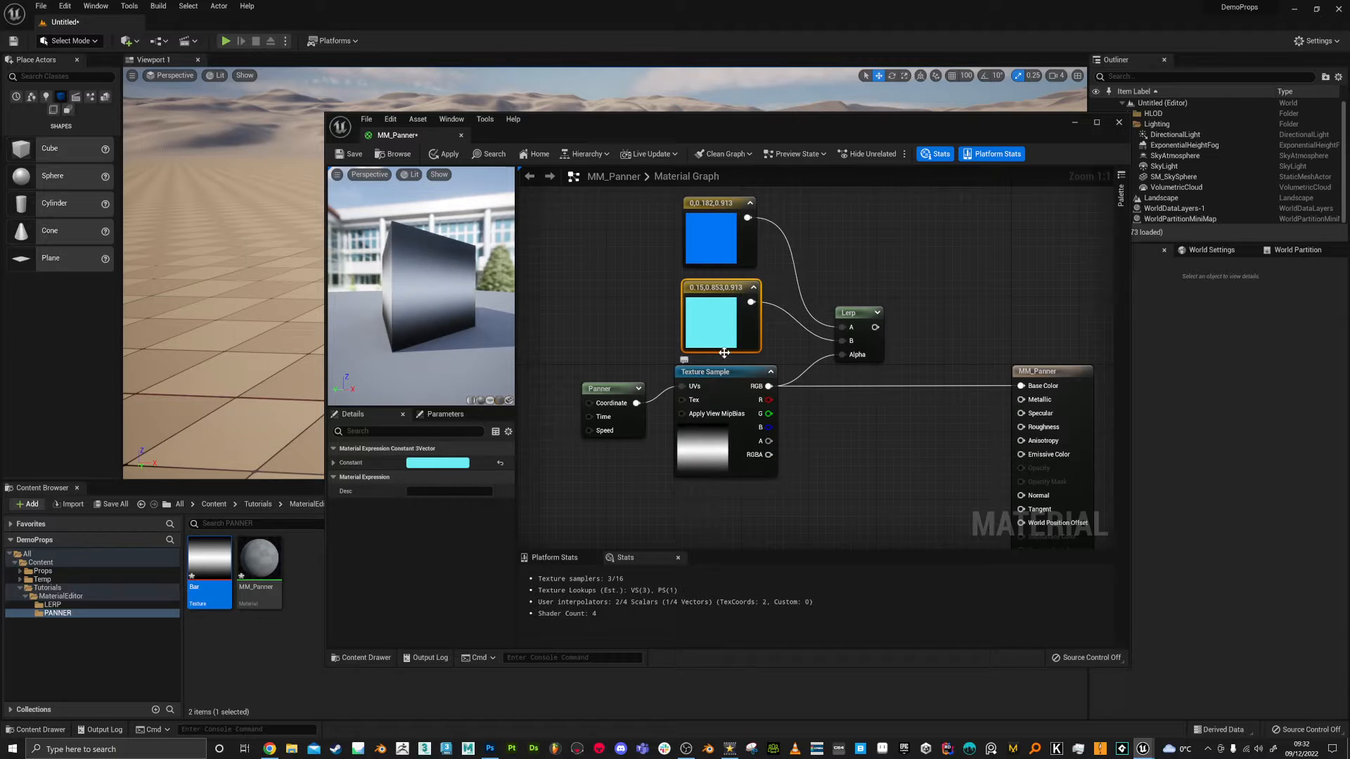
left_click_drag(718, 204, 710, 205)
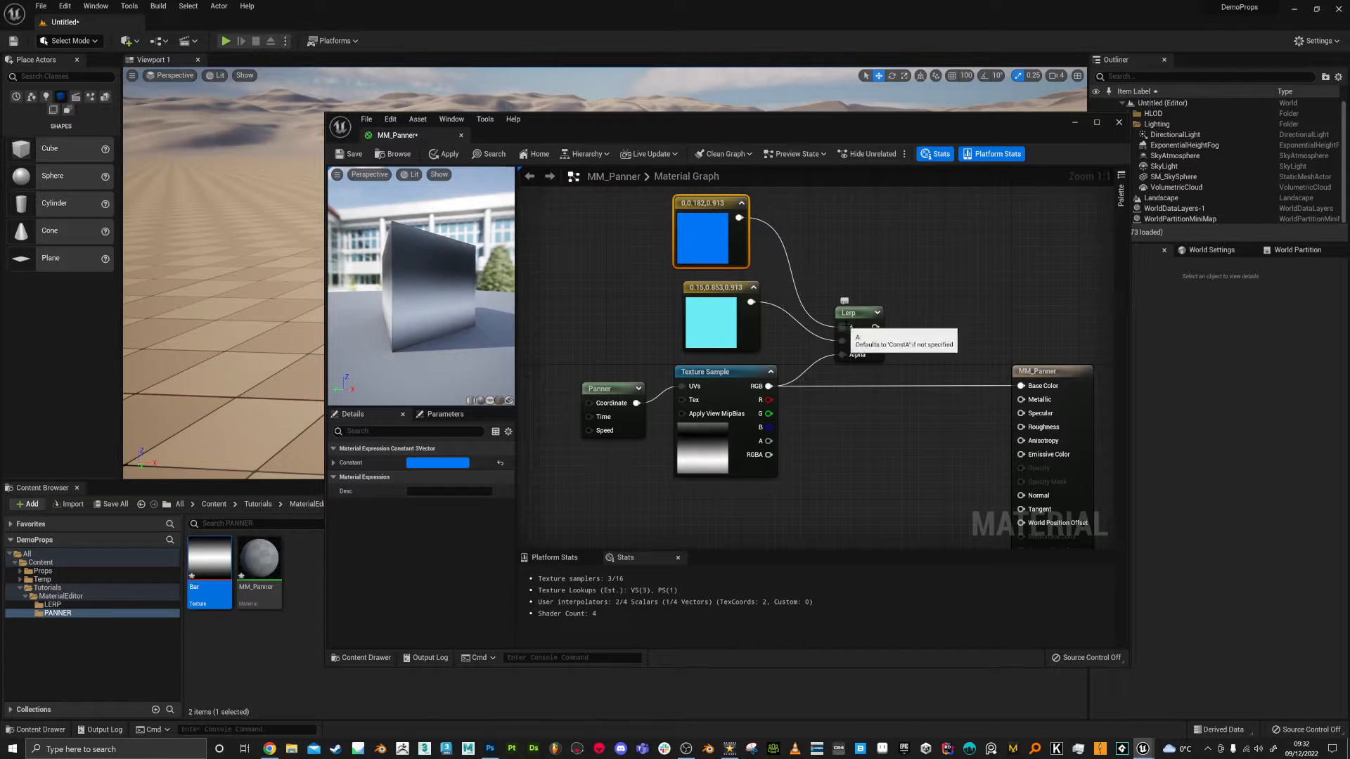
left_click_drag(717, 309, 709, 309)
left_click_drag(873, 327, 1021, 386)
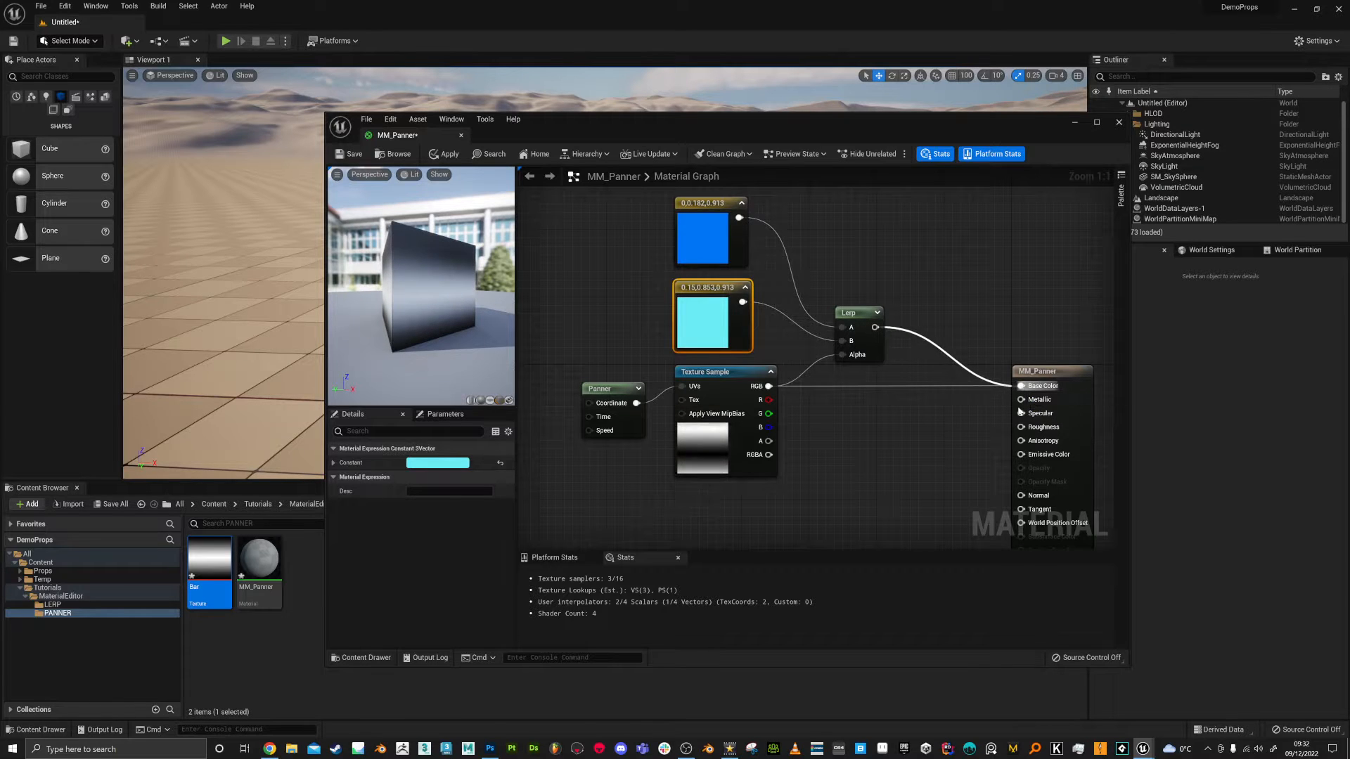
left_click_drag(455, 316, 457, 284)
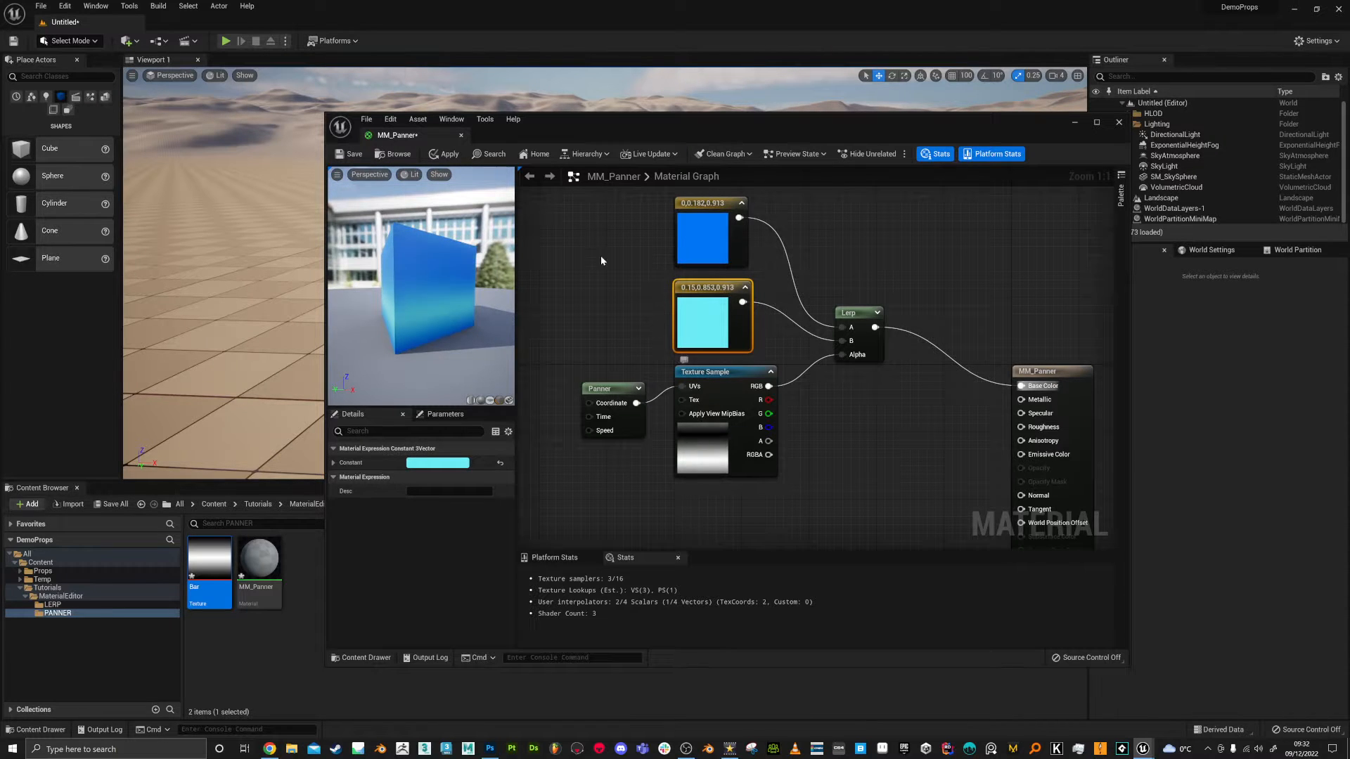
Switch to Photoshop with the black-and-white gradient document and select the Smudge tool
left_click(491, 750)
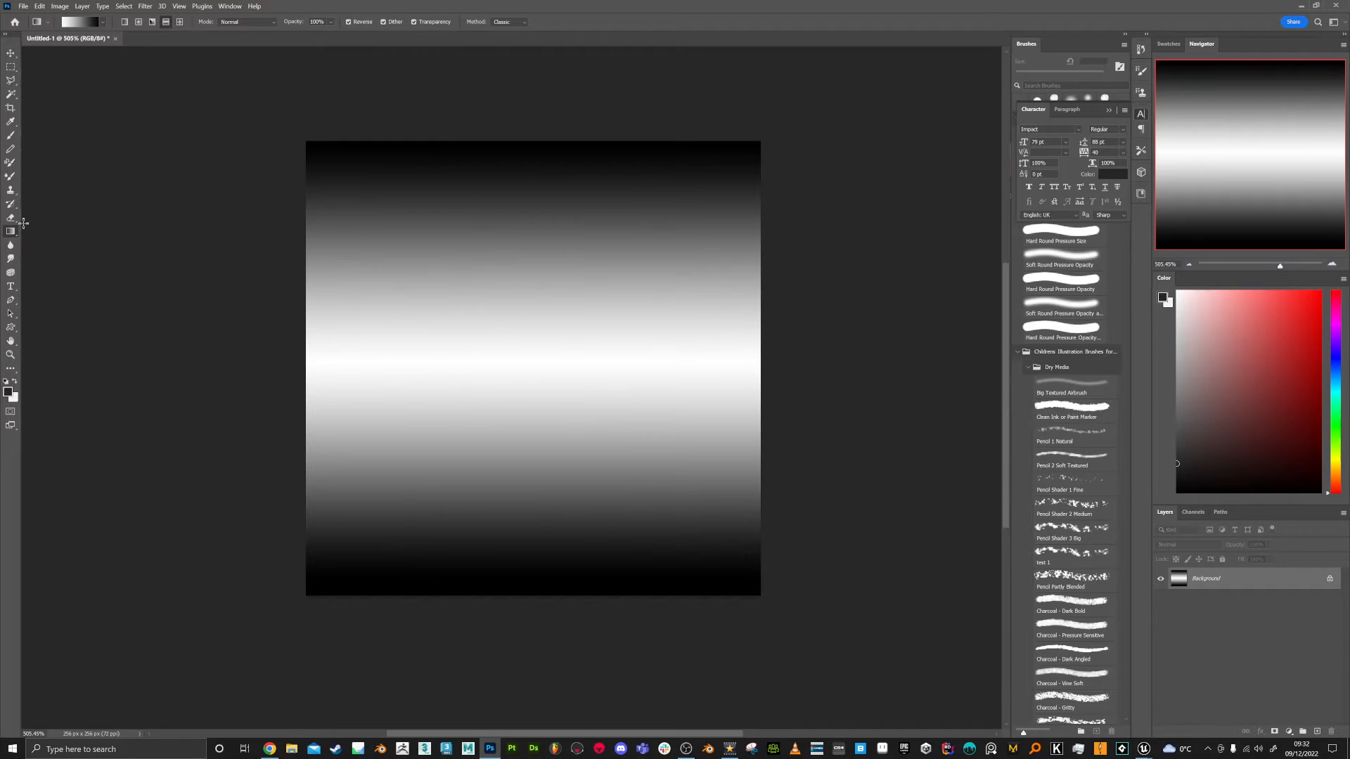
left_click(11, 259)
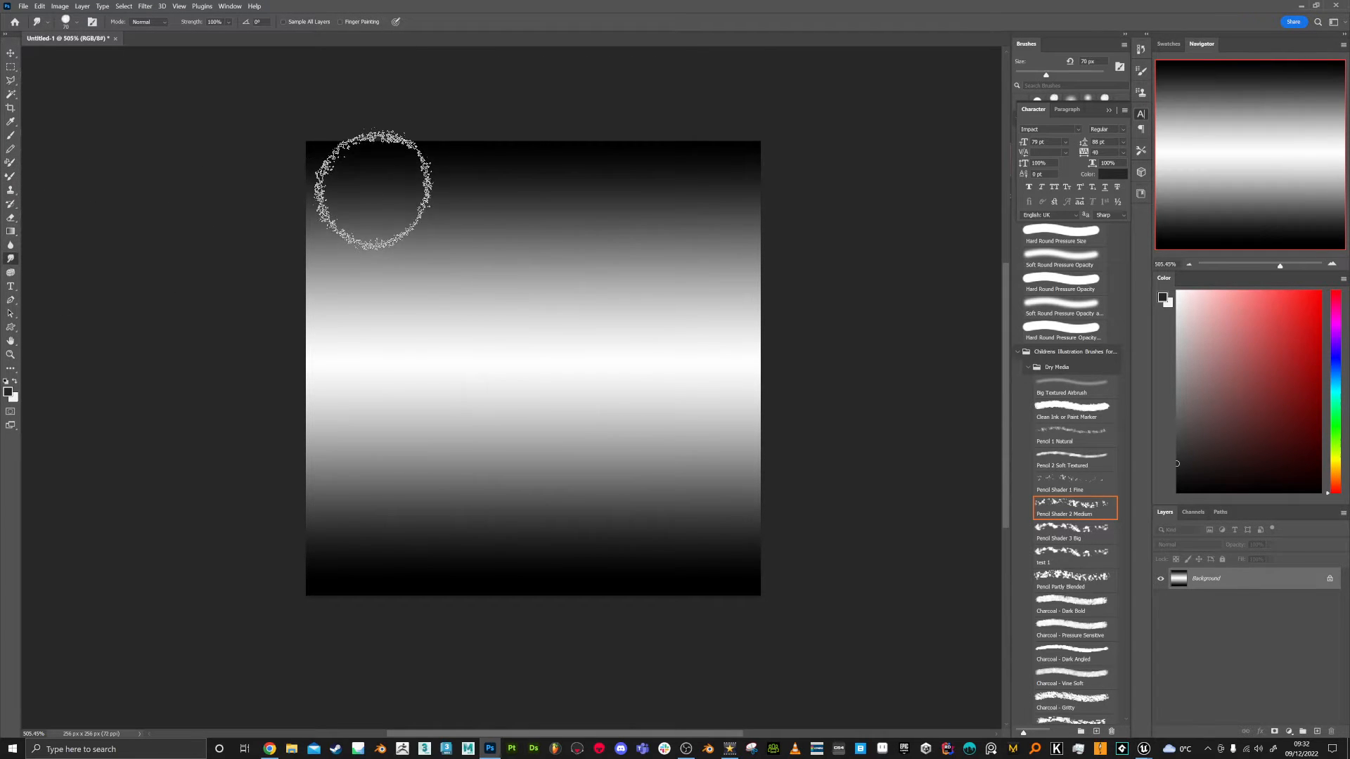
Try smudging the gradient's dark upper band downward with different brushes, undoing each stroke
left_click_drag(410, 204, 414, 262)
key("ctrl+z")
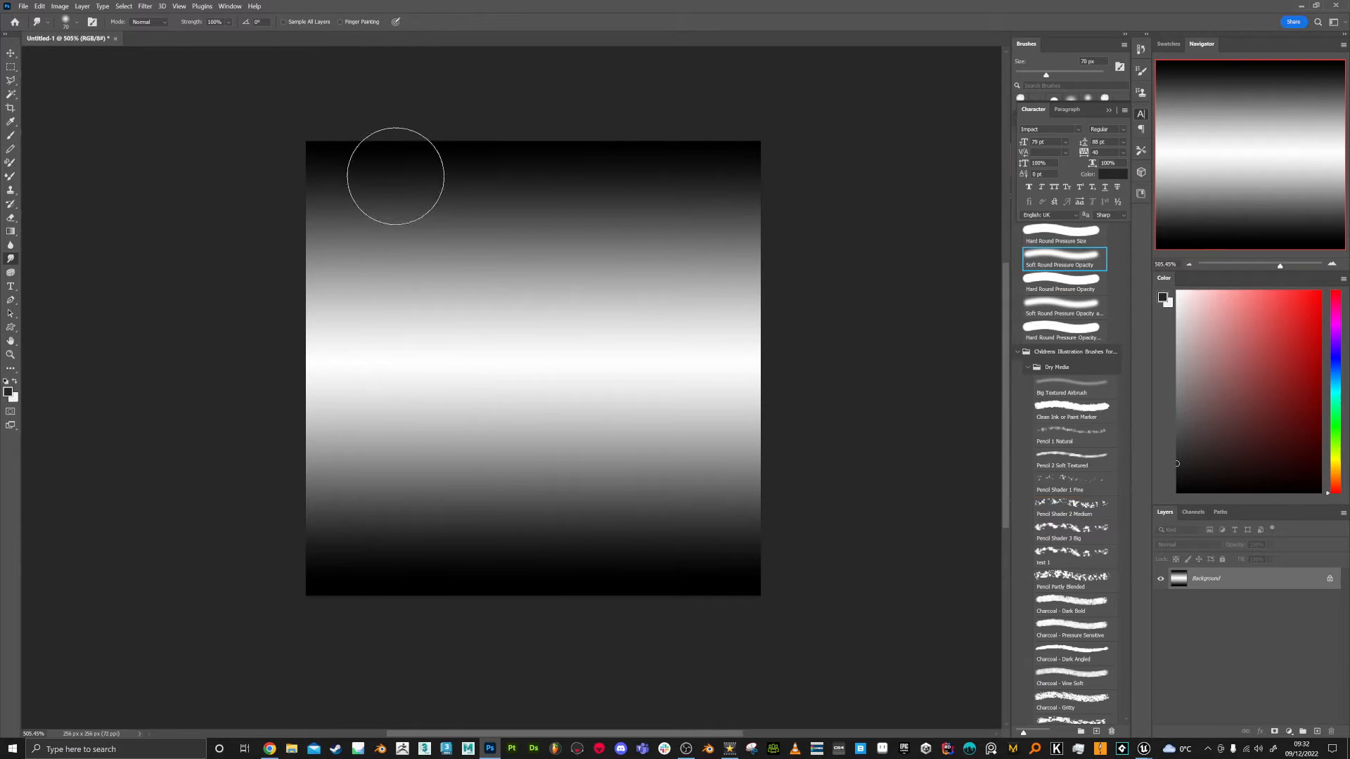
left_click_drag(395, 176, 405, 265)
key("ctrl+z")
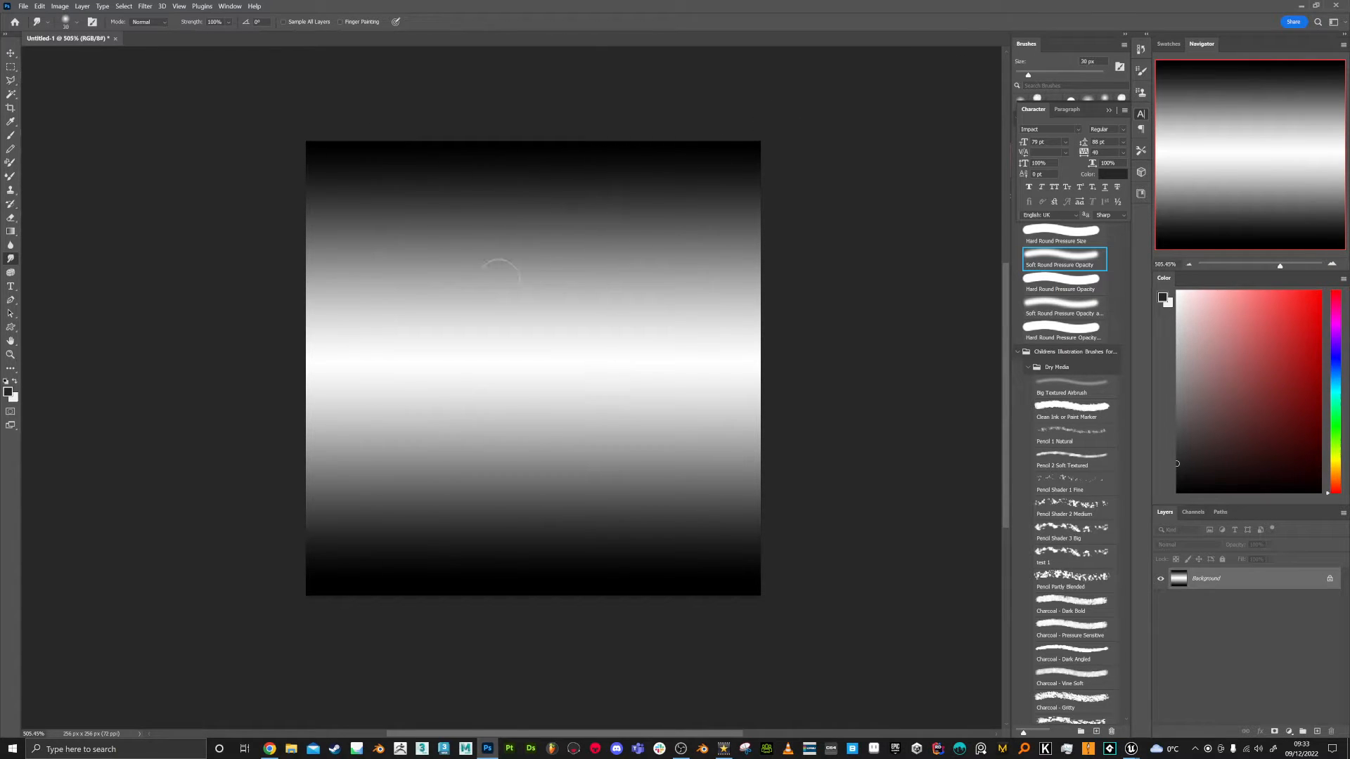
left_click_drag(415, 166, 419, 355)
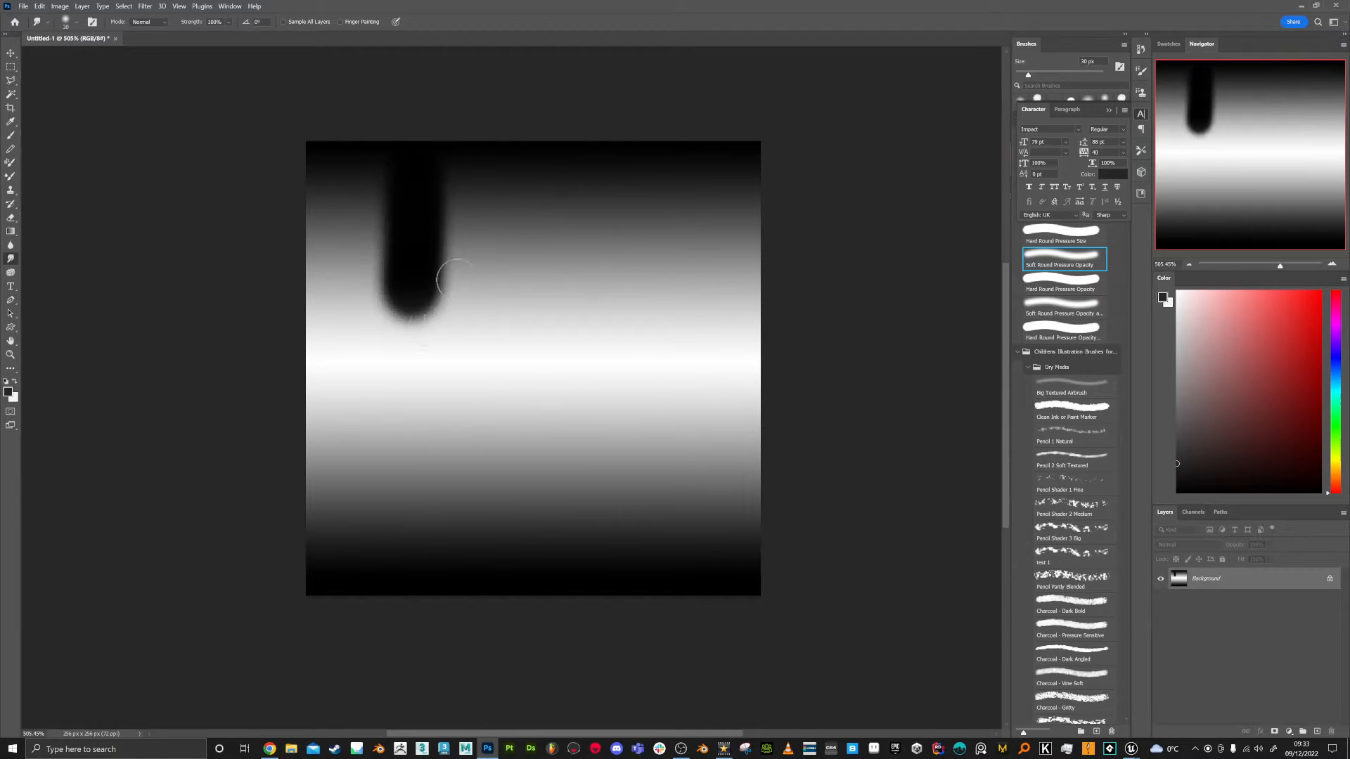
key("ctrl+z")
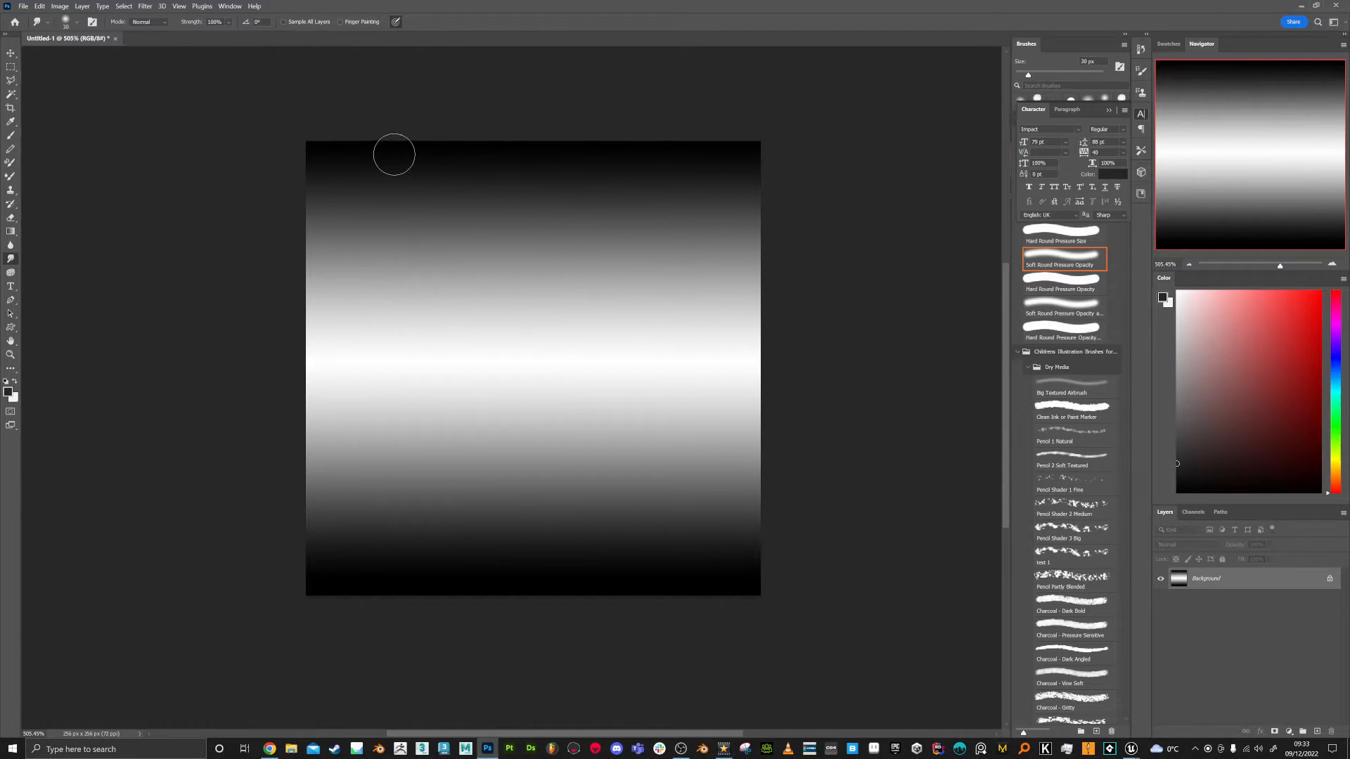
Set the Smudge strength to 40% and smear vertical streaks between the gradient's dark bands and its white centre
key("4")
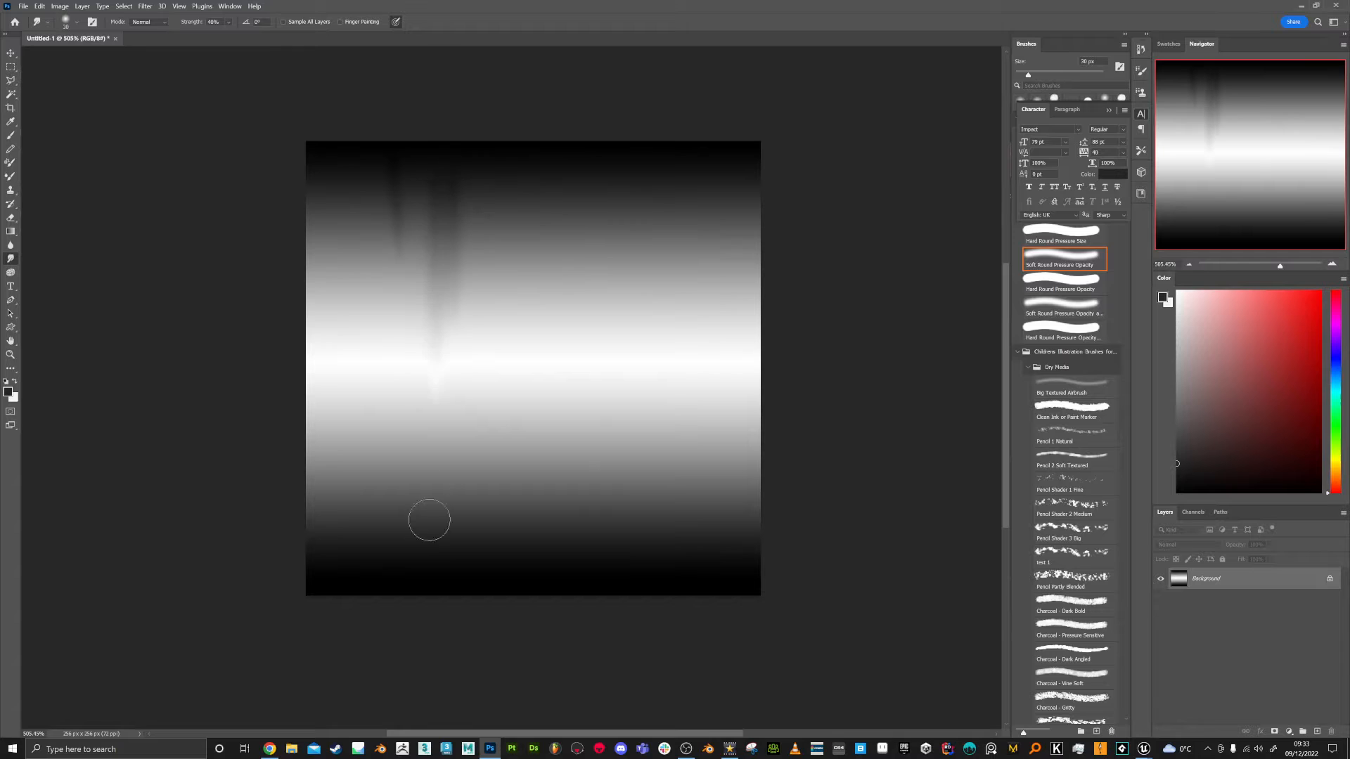
left_click_drag(405, 564, 405, 490)
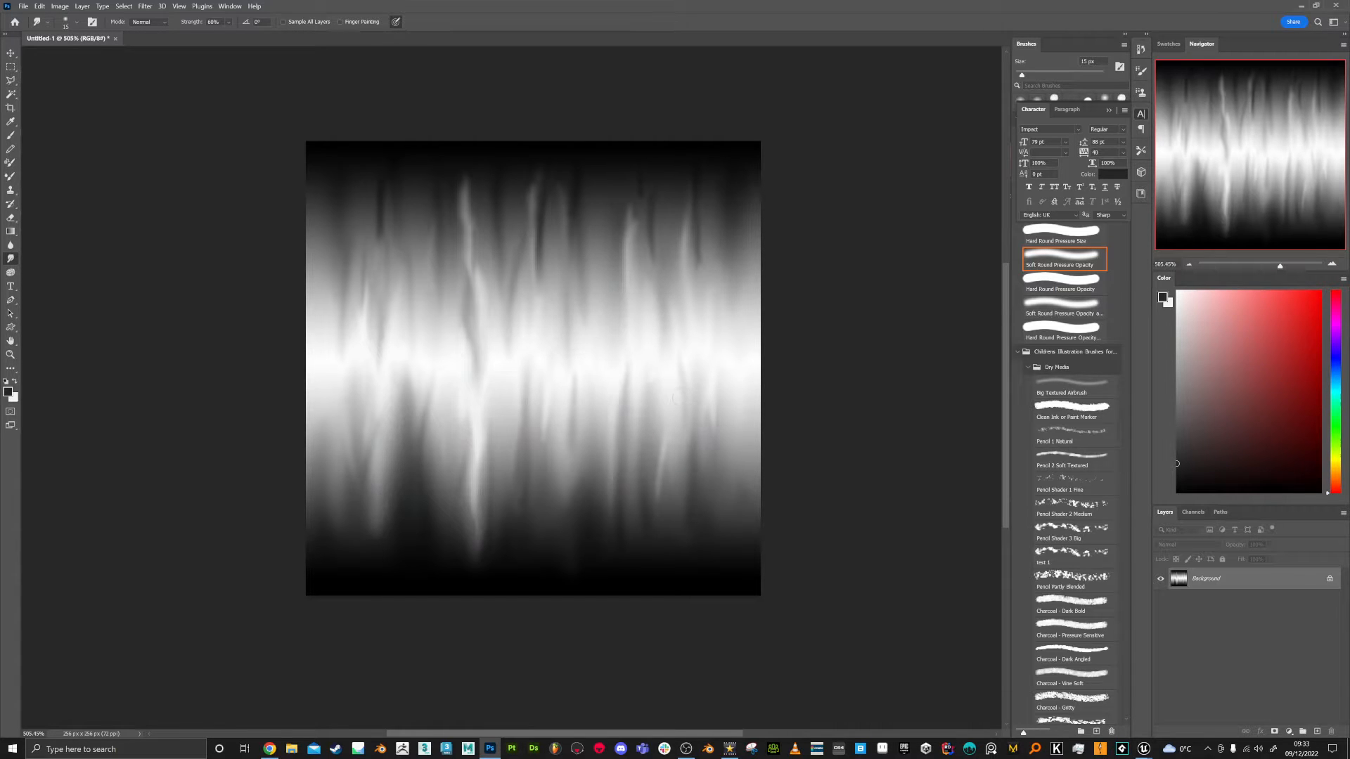
Export the smudged gradient as a PNG named WaterGradient to the Desktop
left_click(23, 6)
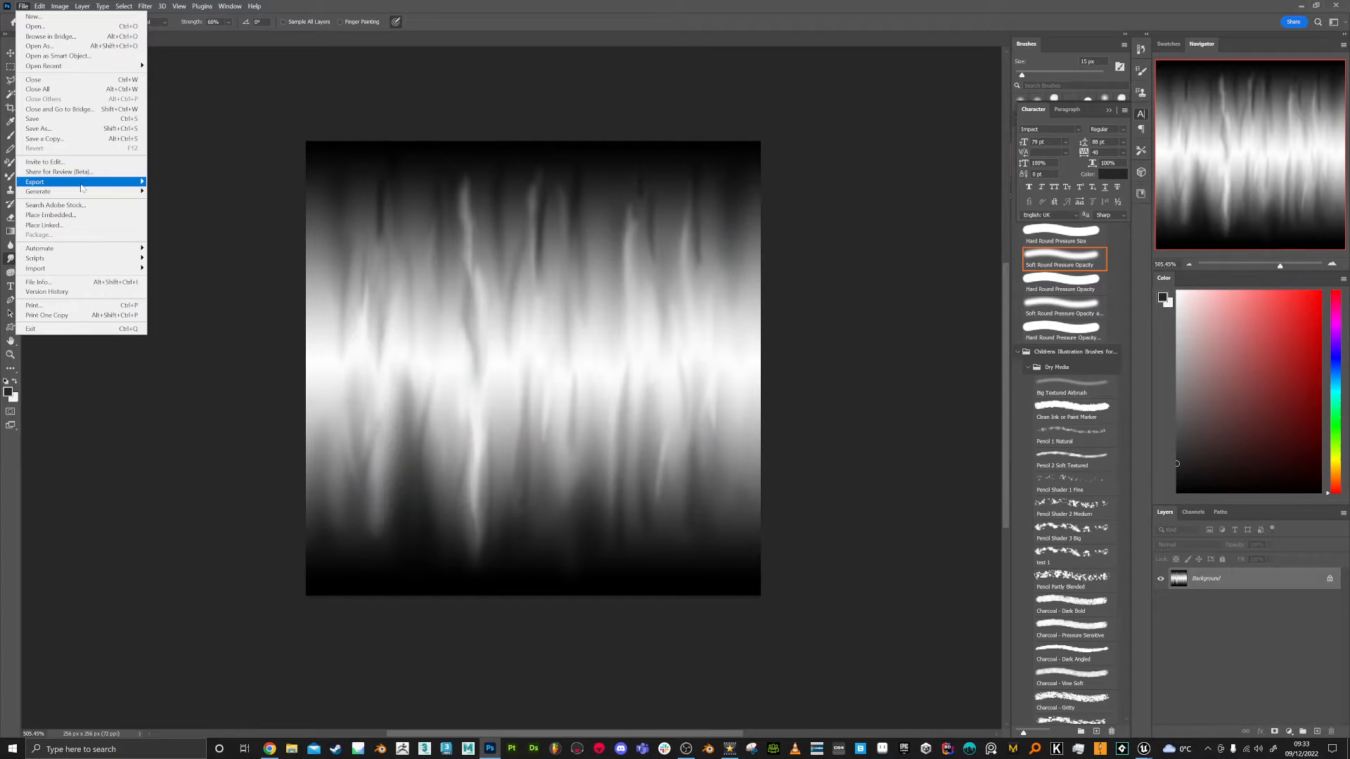
mouse_move(82, 188)
left_click(211, 182)
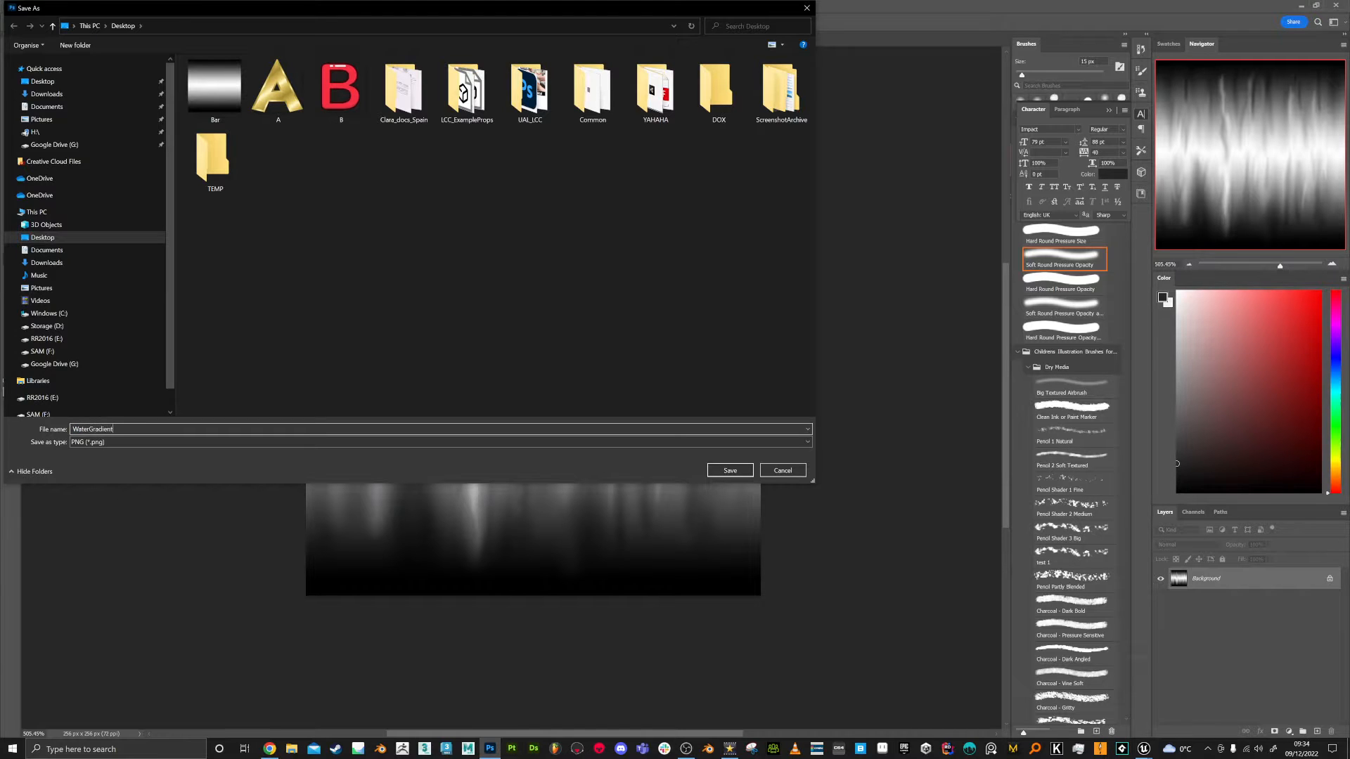
key("Return")
Switch to Unreal Editor and import the WaterGradient texture into the PANNER folder
key("alt+Tab")
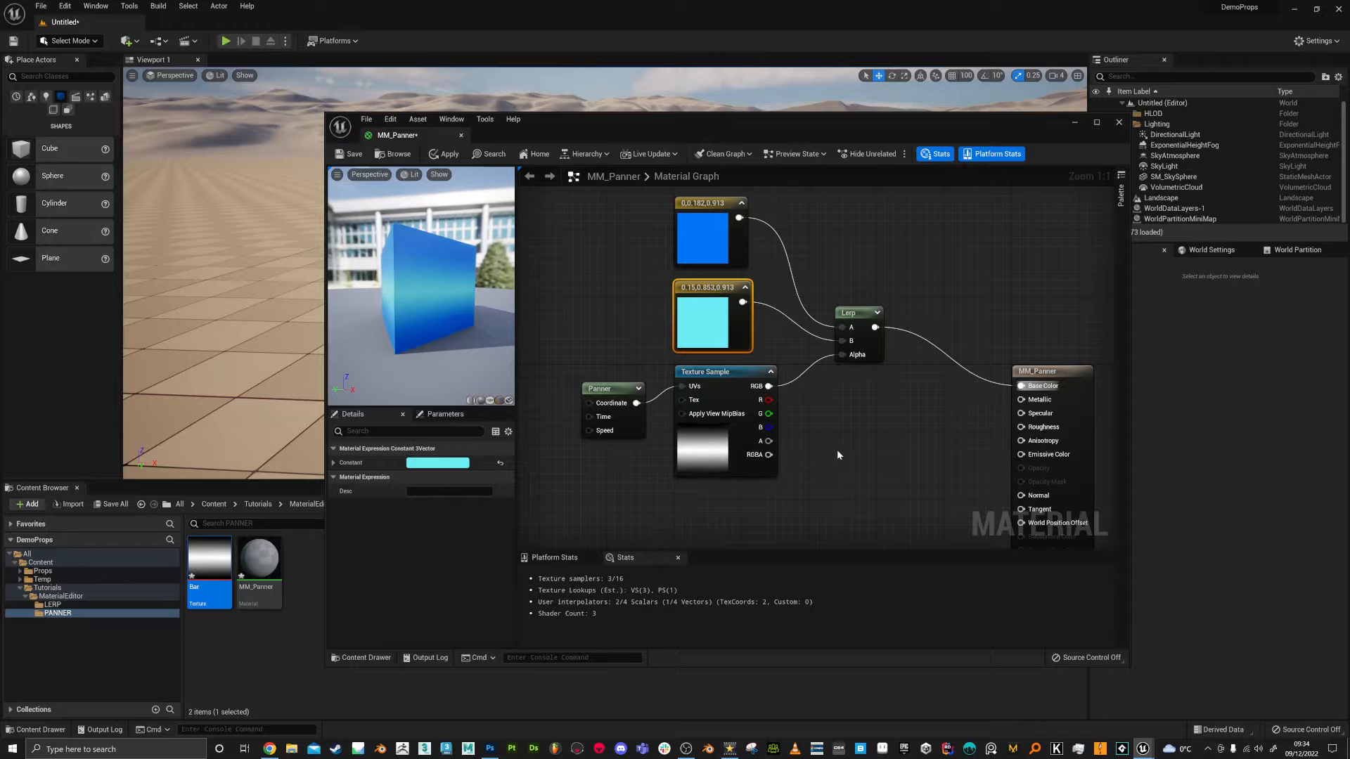
right_click(293, 646)
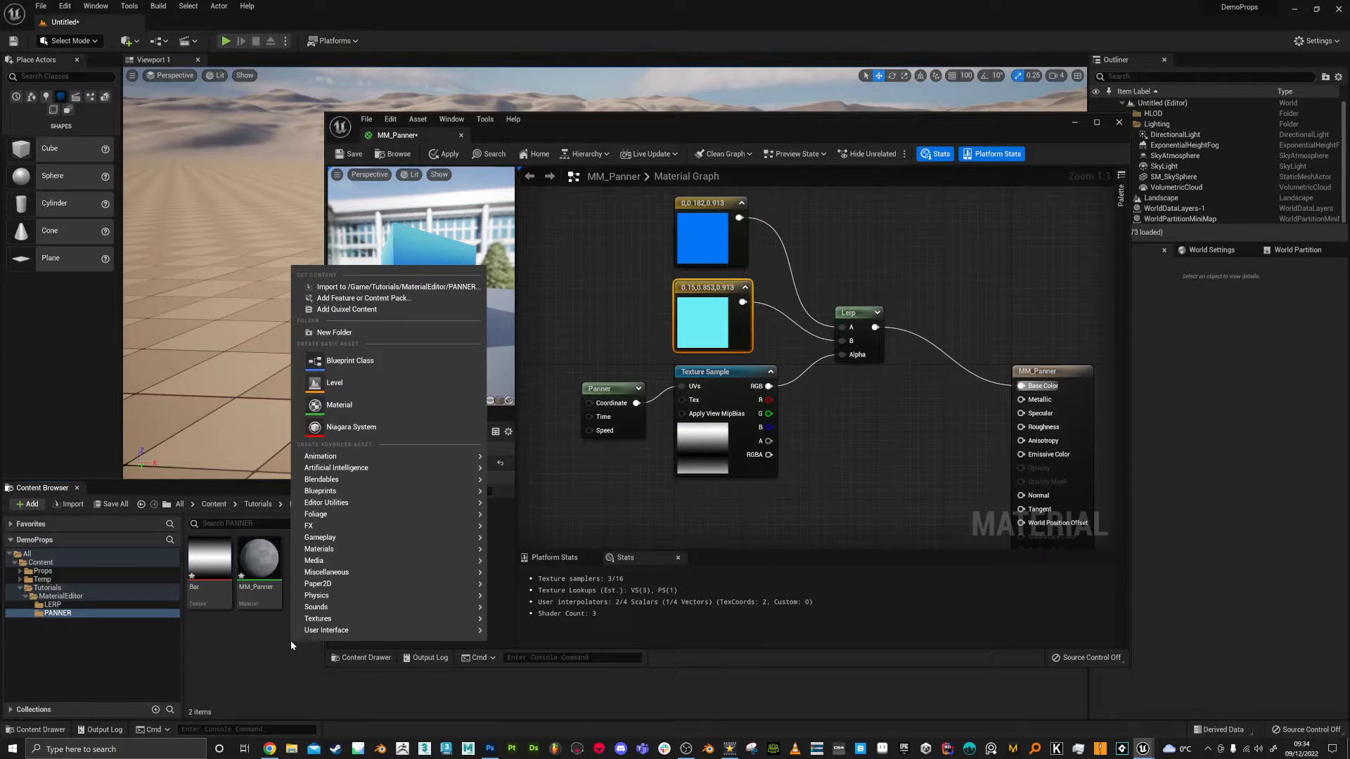
left_click(354, 287)
double_click(439, 327)
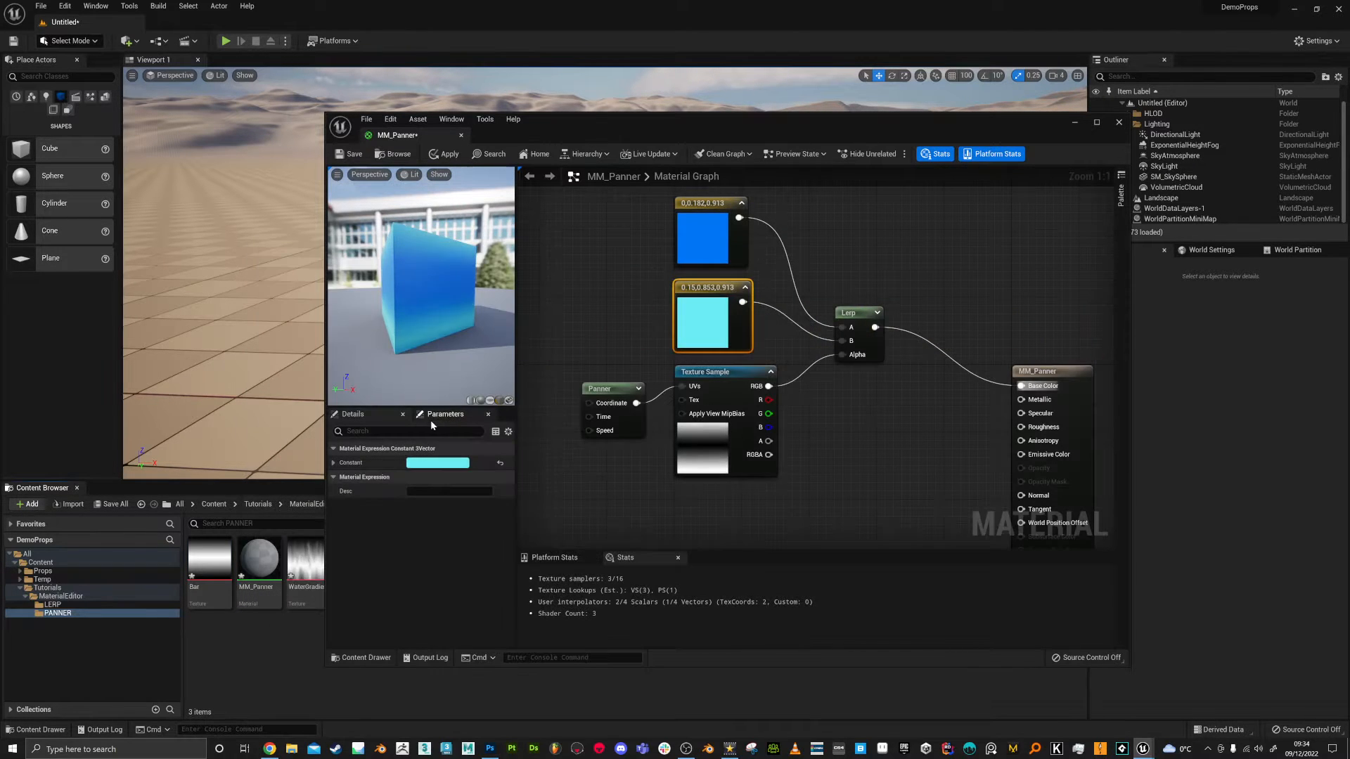
Add a WaterGradient Texture Sample to the graph, wiring the Panner into its UVs and its RGB into the Lerp's Alpha
left_click(304, 562)
left_click_drag(304, 567, 738, 484)
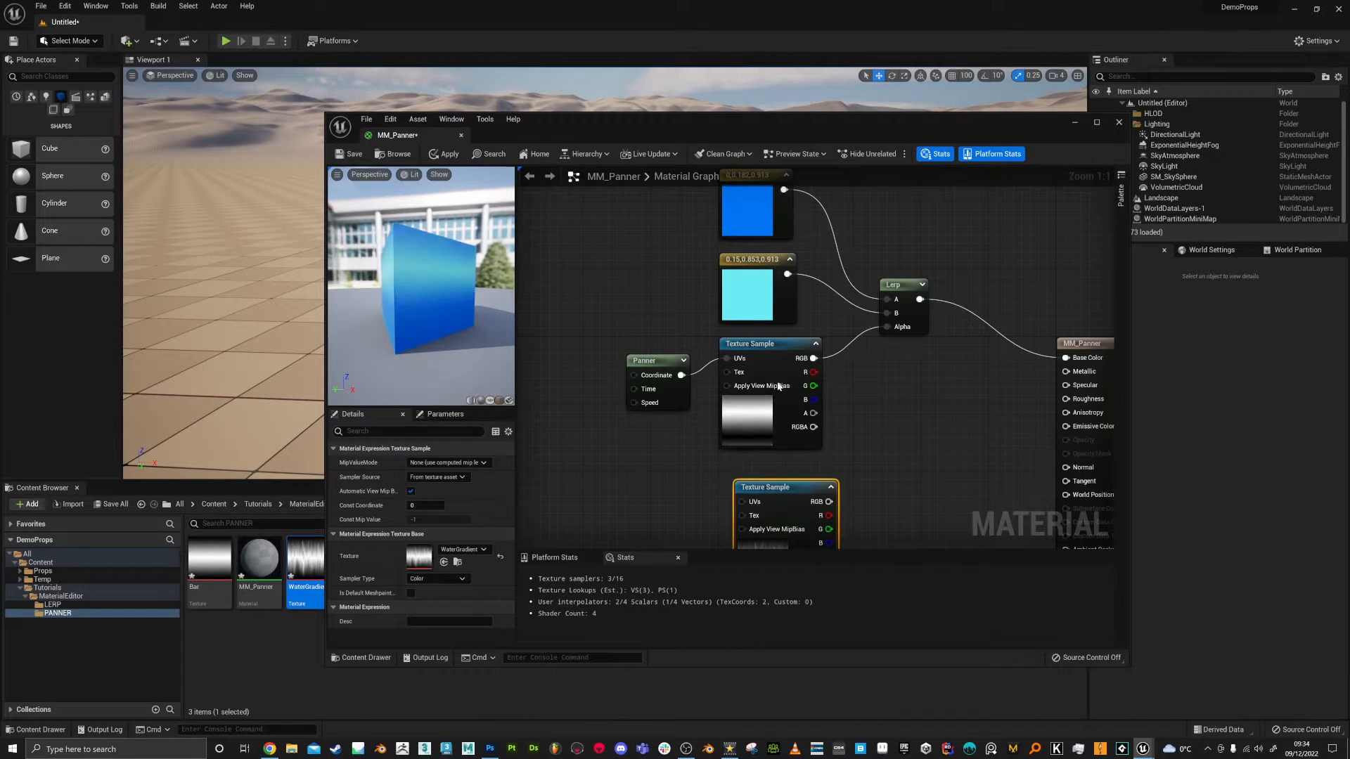
left_click_drag(681, 375, 736, 457)
left_click_drag(746, 508, 744, 503)
left_click_drag(829, 502, 888, 329)
Delete the old Bar Texture Sample and move the WaterGradient sample into its place beside the Panner
left_click(777, 348)
key("Delete")
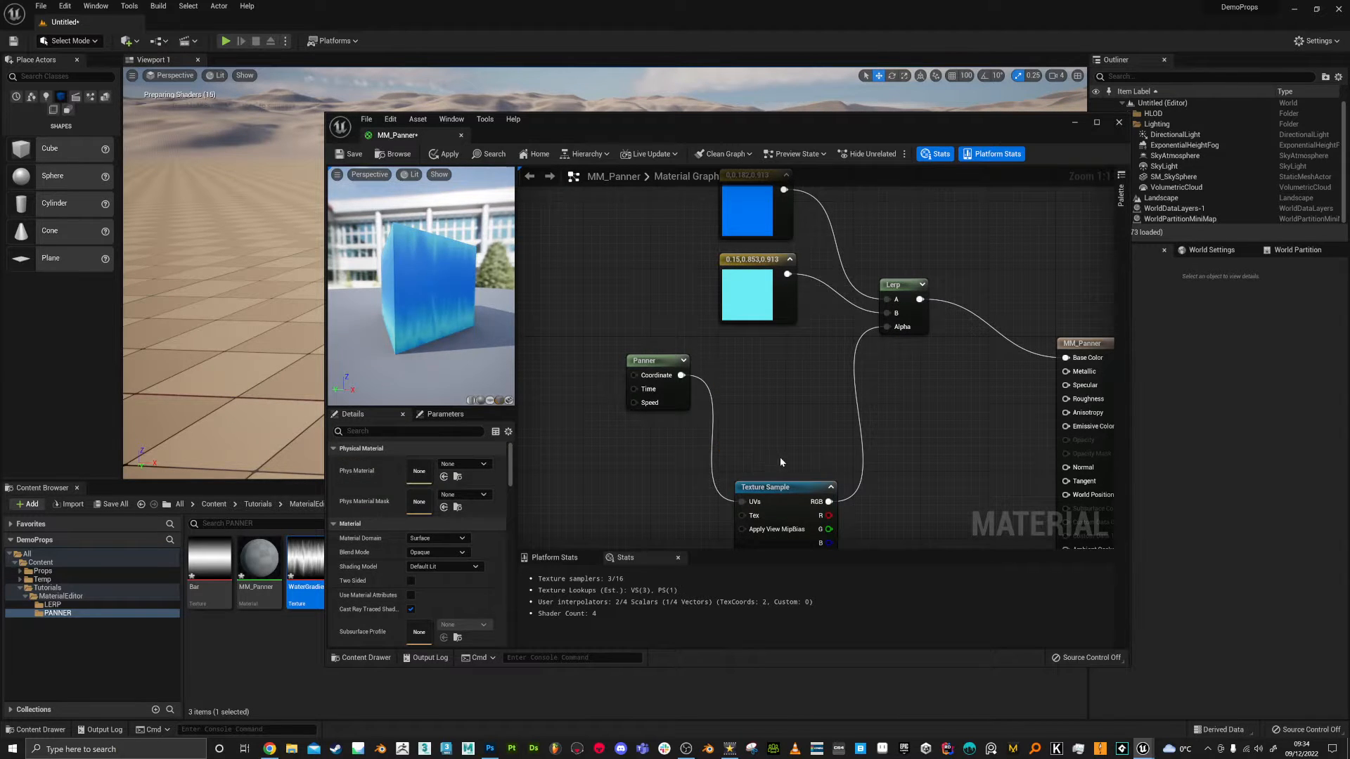
left_click_drag(773, 487, 758, 363)
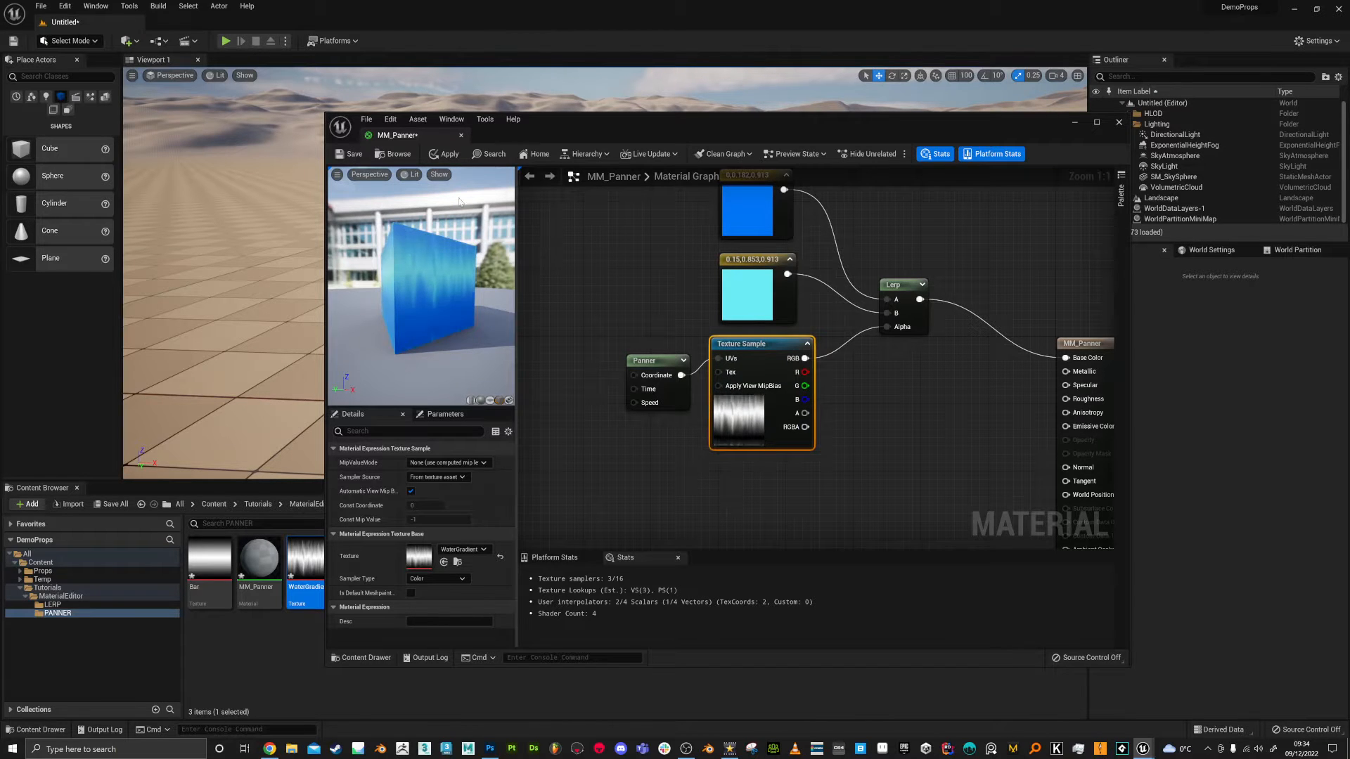
left_click_drag(450, 245, 421, 245)
left_click_drag(443, 310, 477, 321)
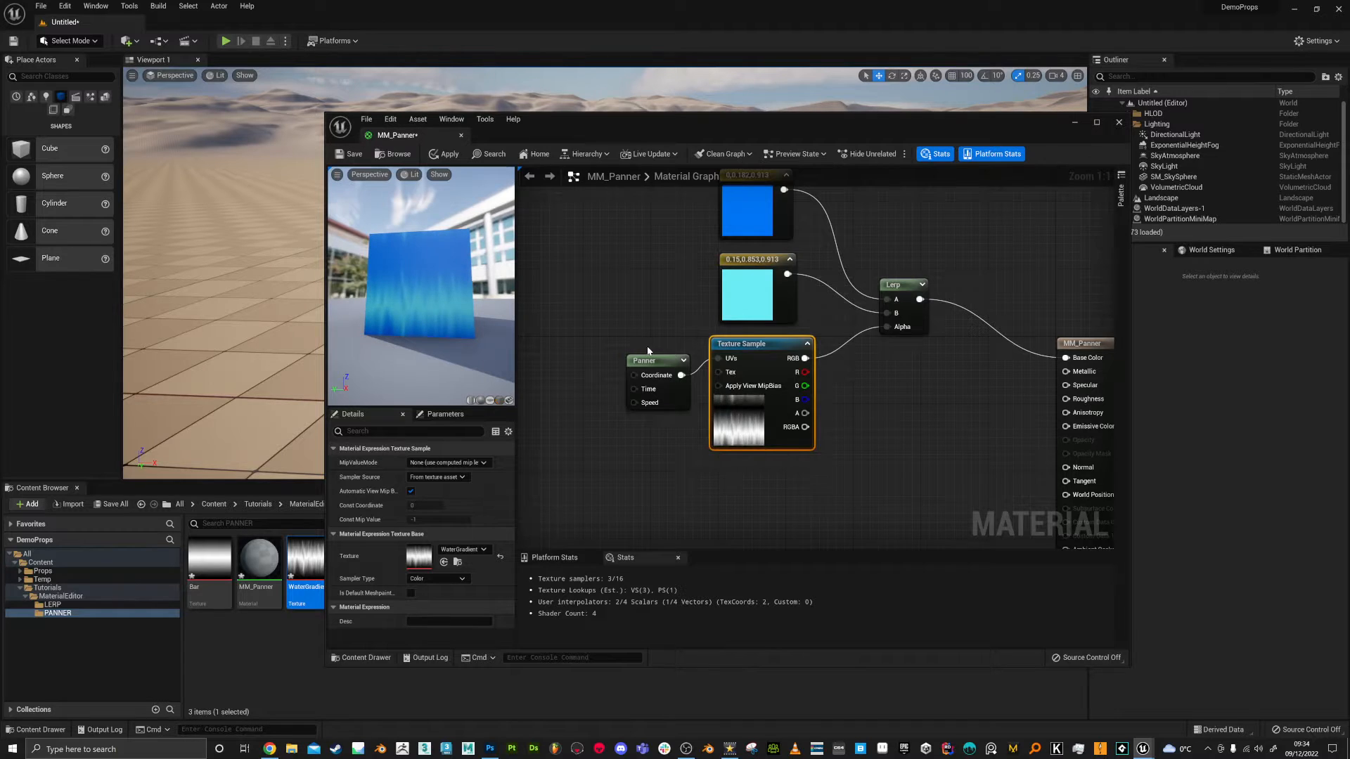
Duplicate the WaterGradient Texture Sample and the Panner, placing each copy below its original
right_click_drag(647, 352, 659, 312)
left_click_drag(656, 321, 740, 430)
key("ctrl+w")
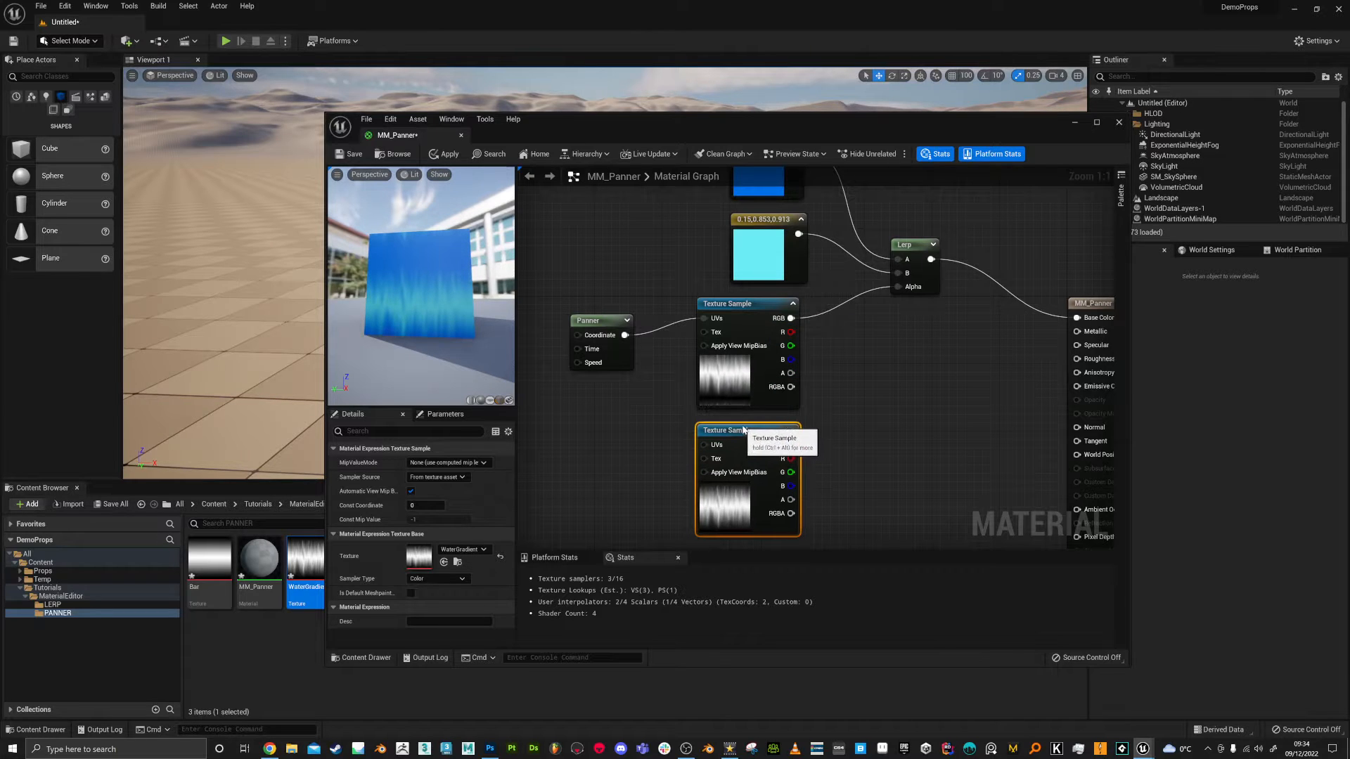
right_click_drag(740, 431, 736, 370)
left_click(575, 250)
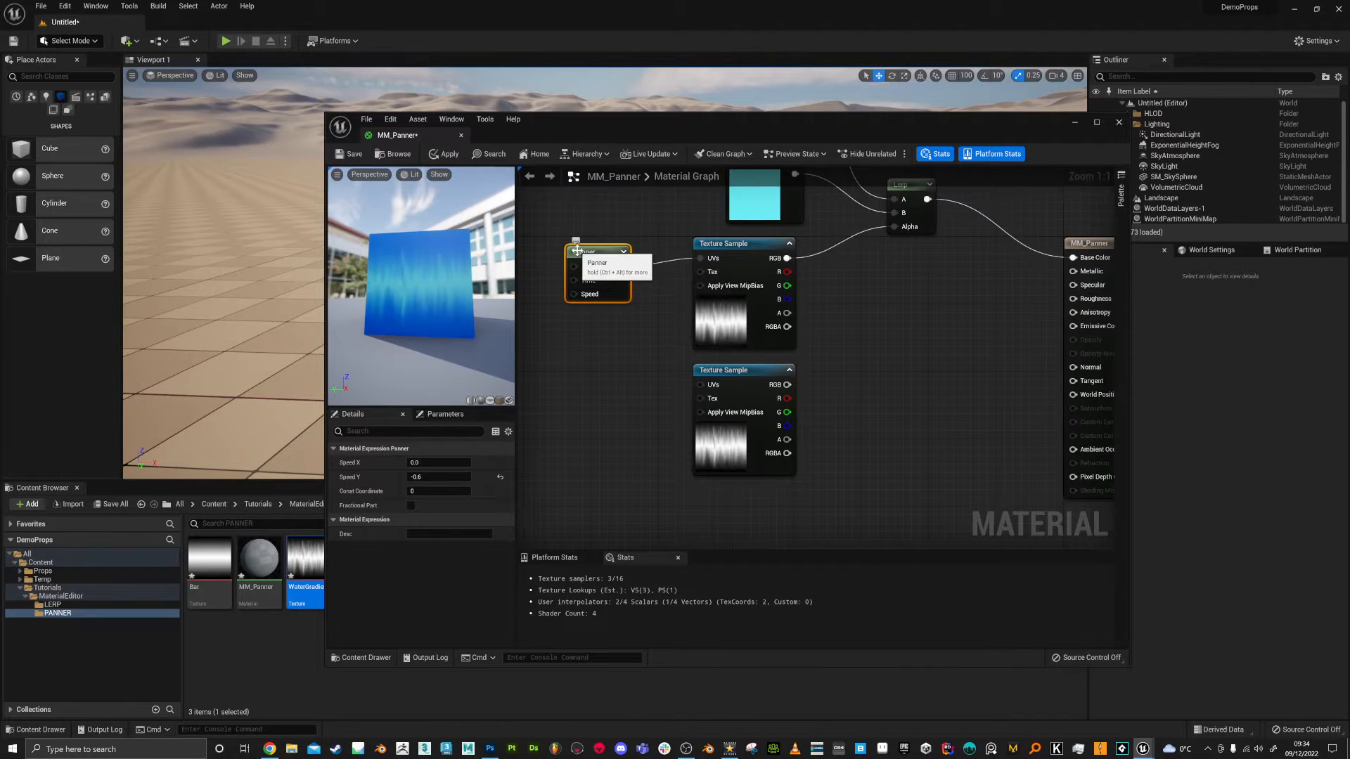
key("ctrl+w")
left_click_drag(613, 283, 599, 371)
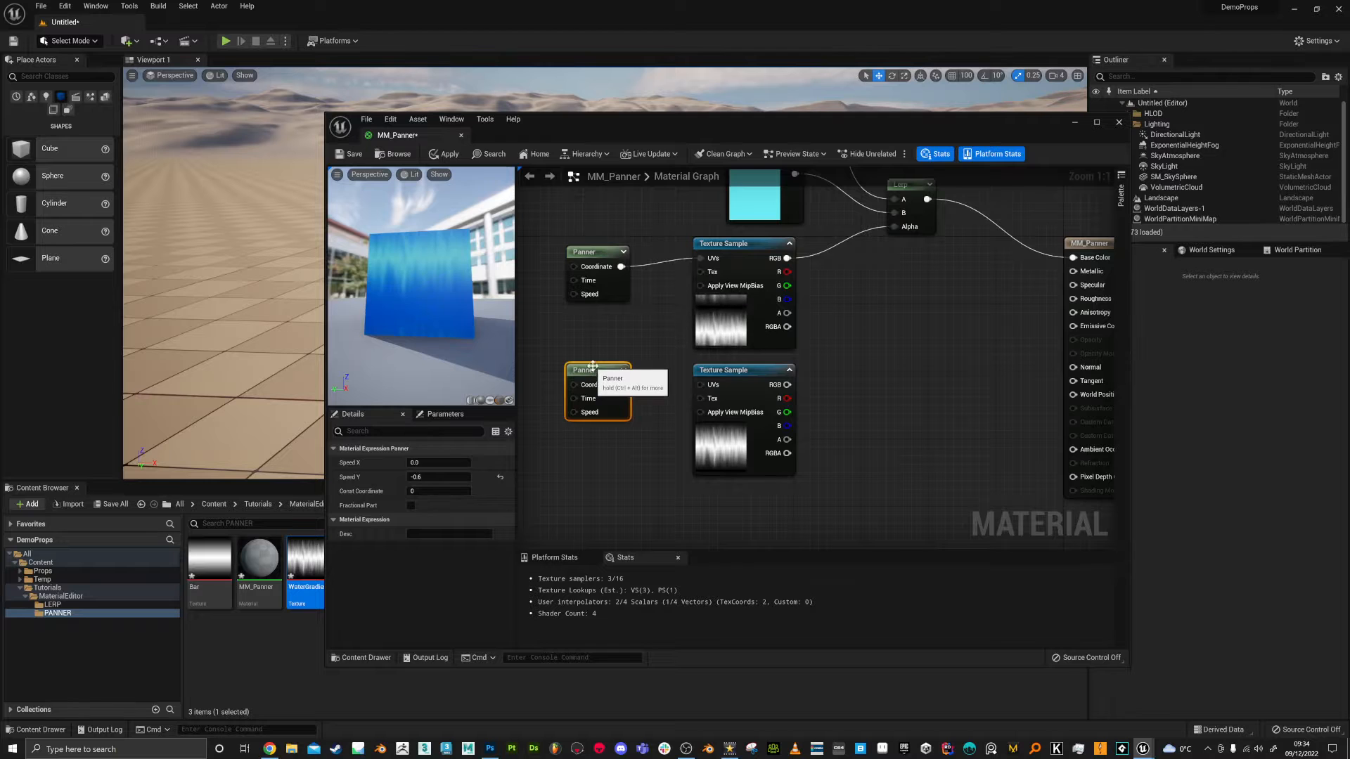
Set the duplicate Panner's Speed Y to -0.5 and Speed X to 0.1, and connect it to the second Texture Sample's UVs
left_click(440, 476)
type("-0.5")
key("Return")
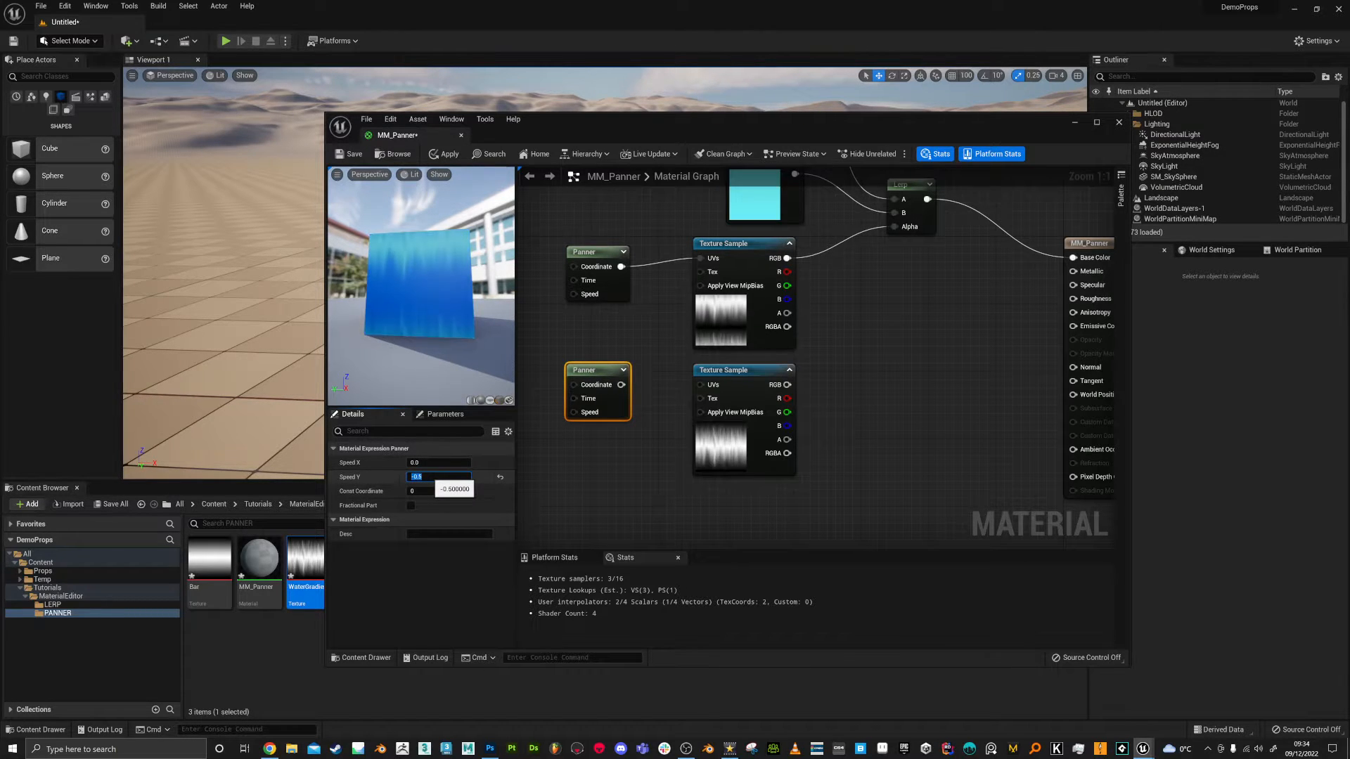
left_click(416, 463)
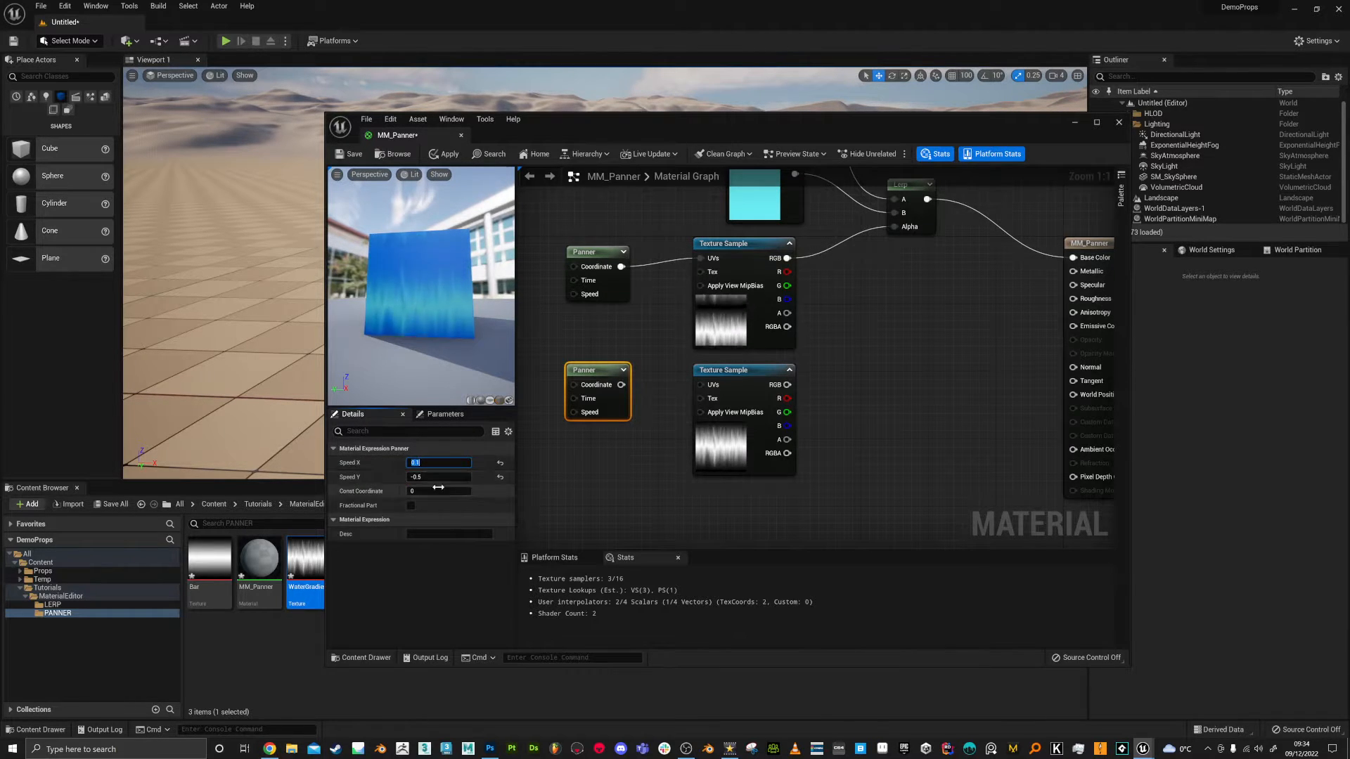
left_click_drag(622, 384, 701, 386)
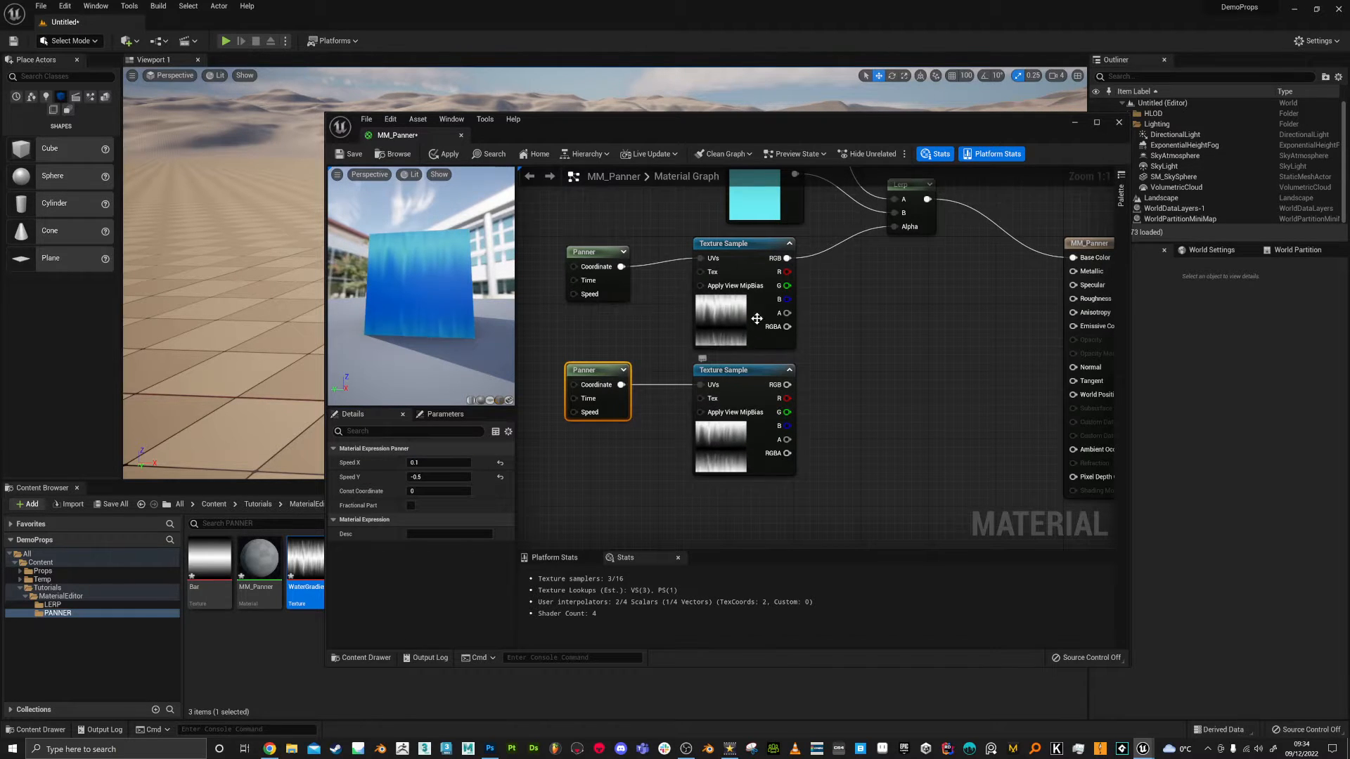
Duplicate the Lerp, wire the two Texture Samples' RGB outputs into its A and B, and expand its node preview
right_click_drag(801, 314, 736, 330)
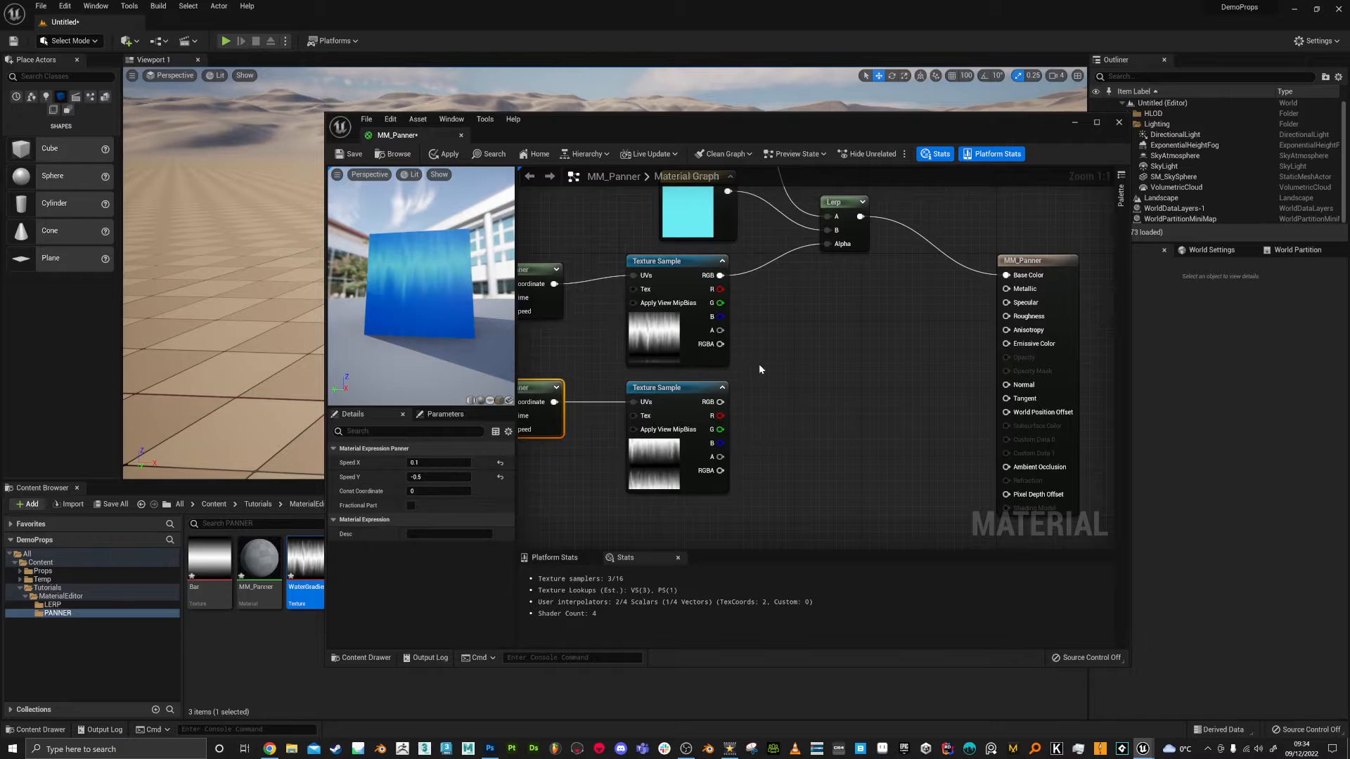
left_click_drag(839, 223, 854, 222)
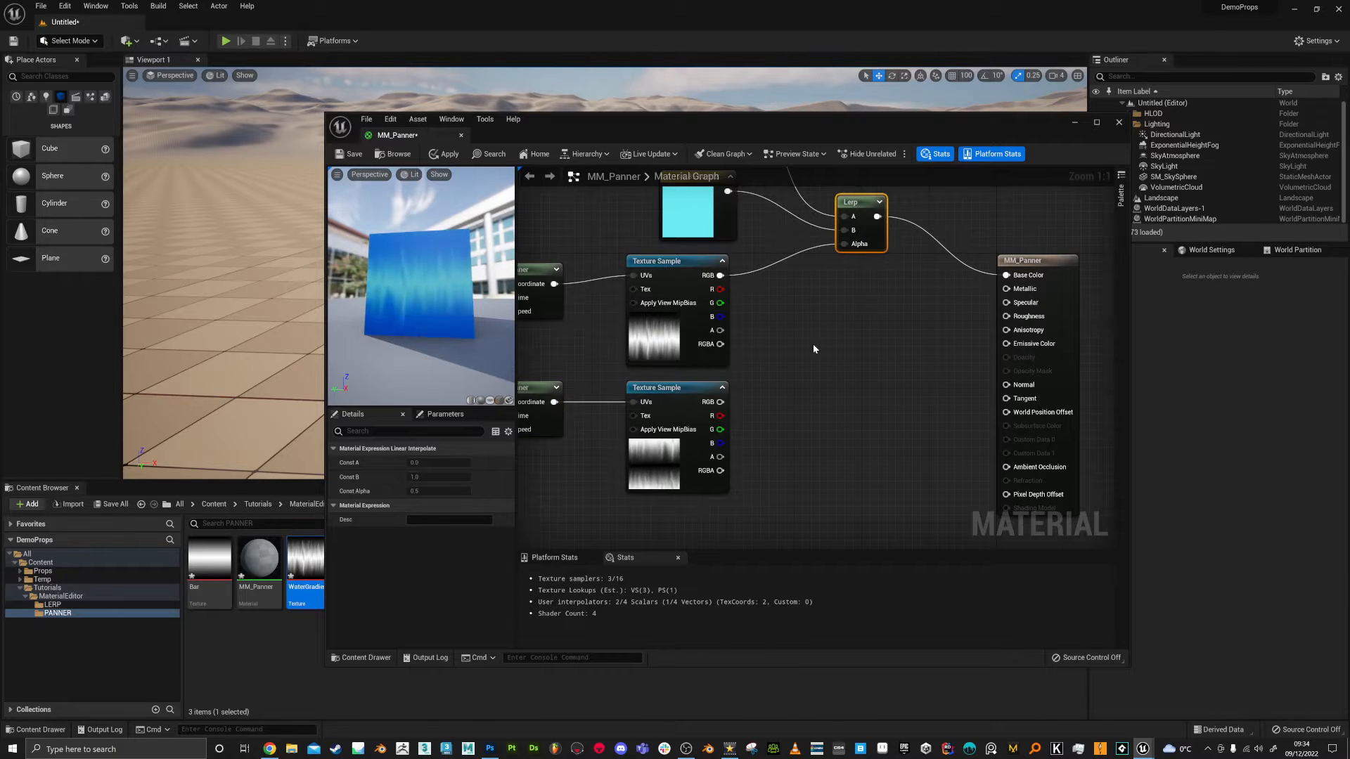
key("ctrl+w")
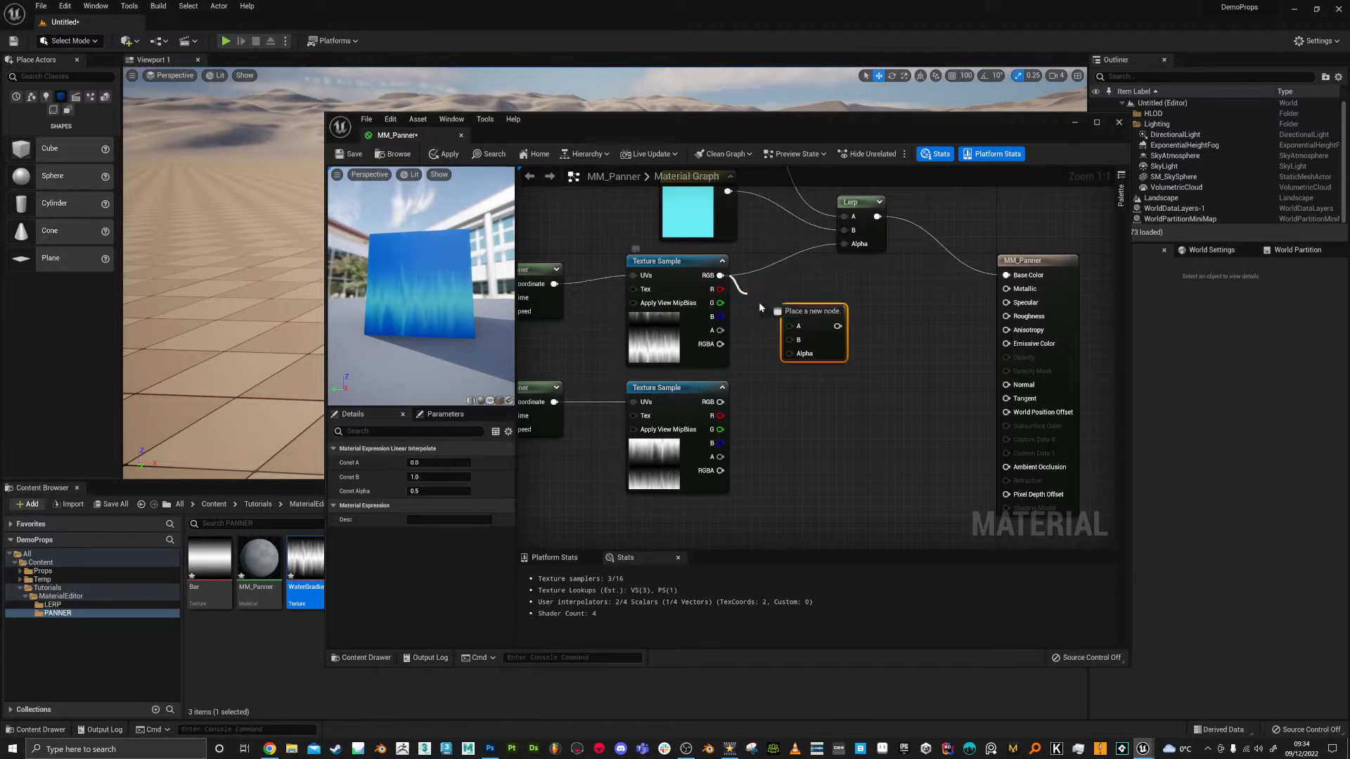
left_click_drag(799, 342, 798, 341)
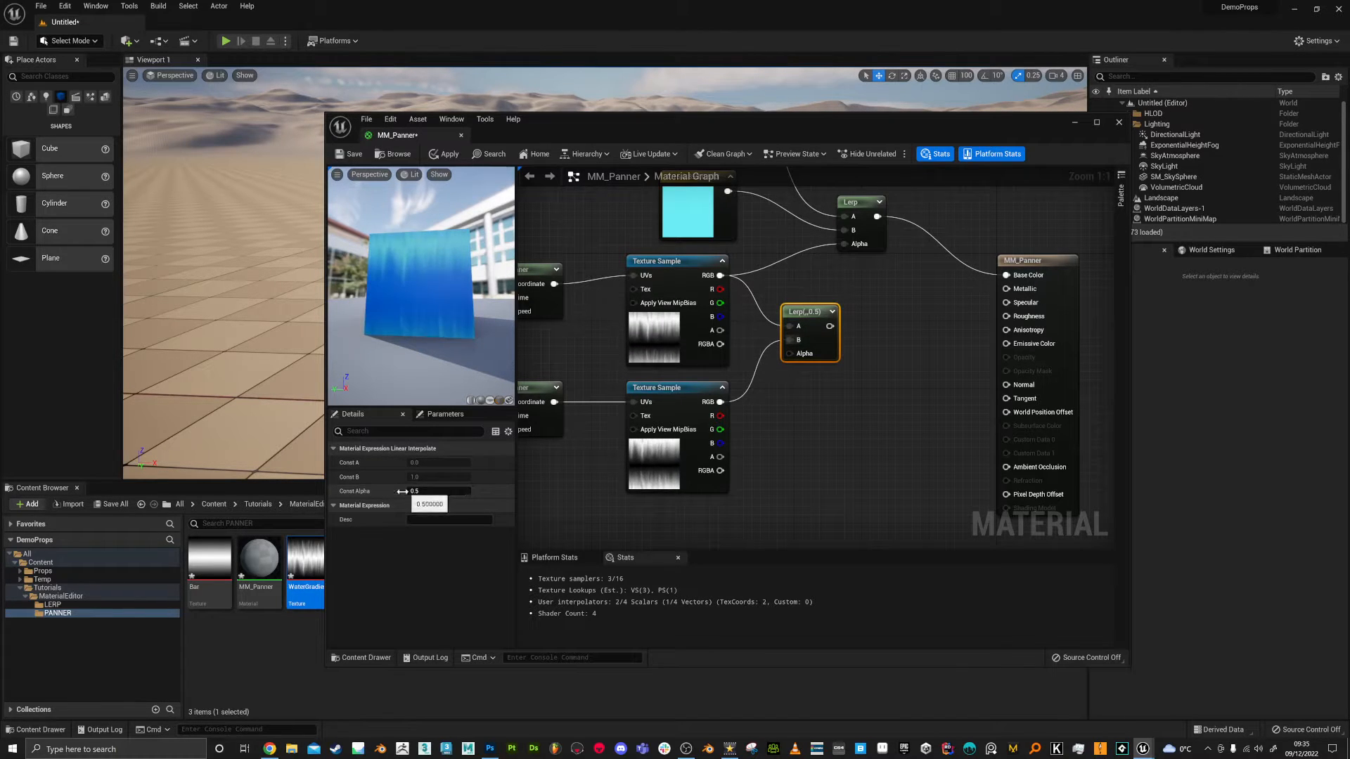
left_click(832, 312)
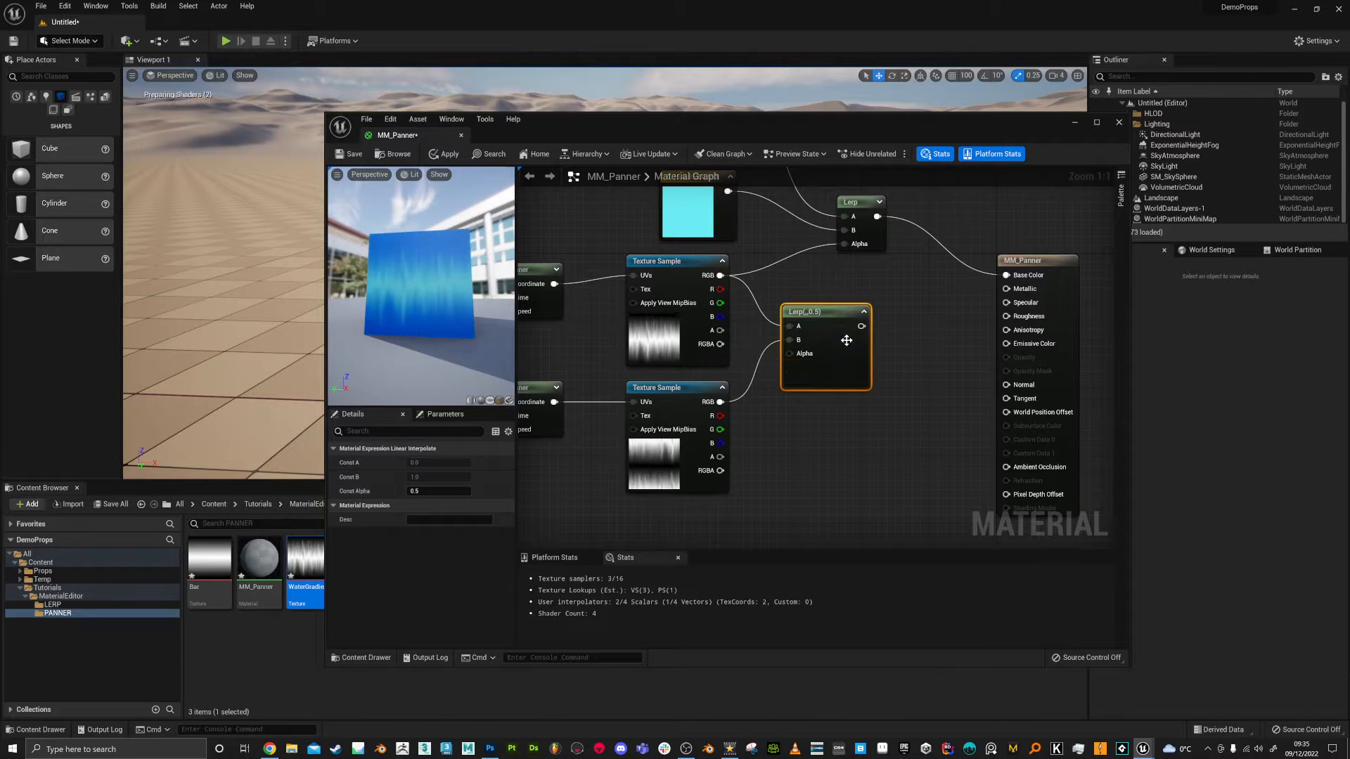
left_click_drag(829, 316, 817, 316)
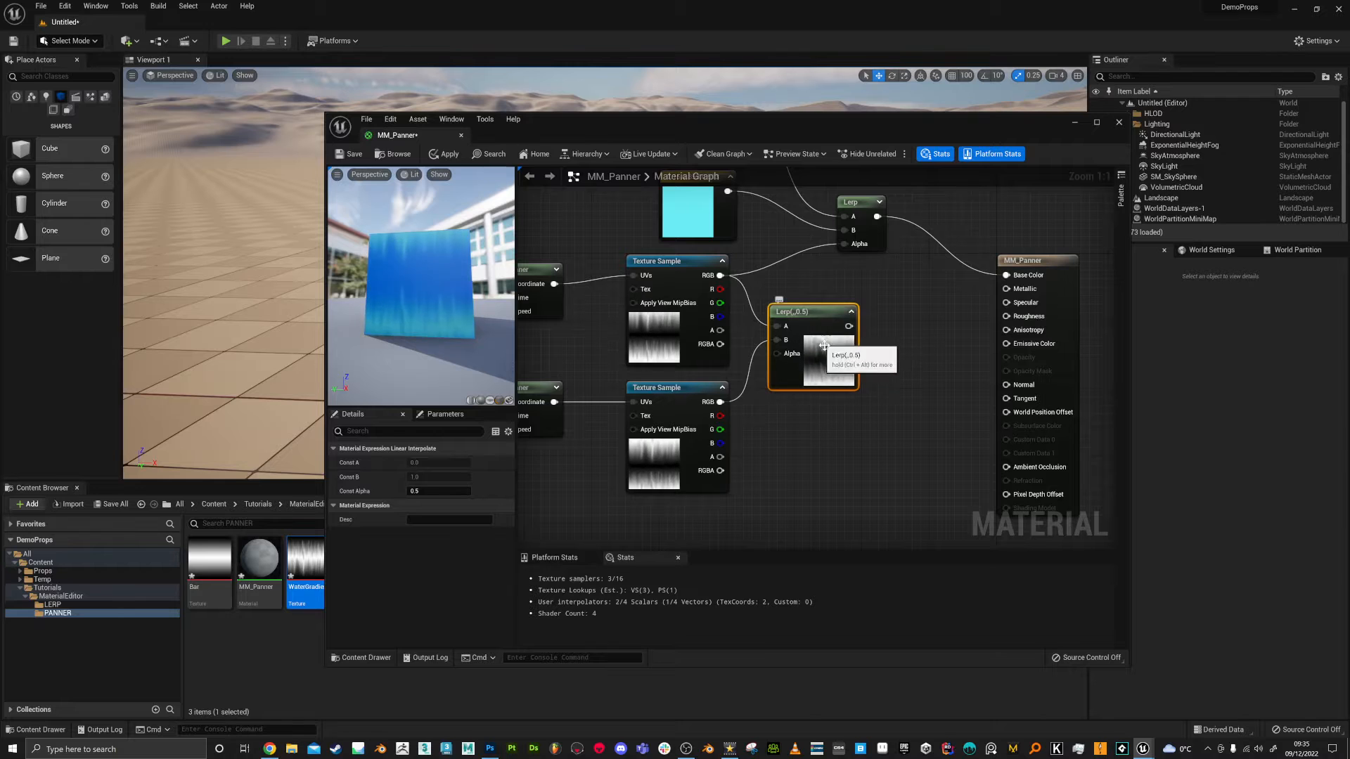
Wire the texture Lerp's output into the colour Lerp's Alpha and space the colour Lerp and material node farther away
right_click_drag(882, 357, 870, 390)
left_click_drag(837, 360, 832, 277)
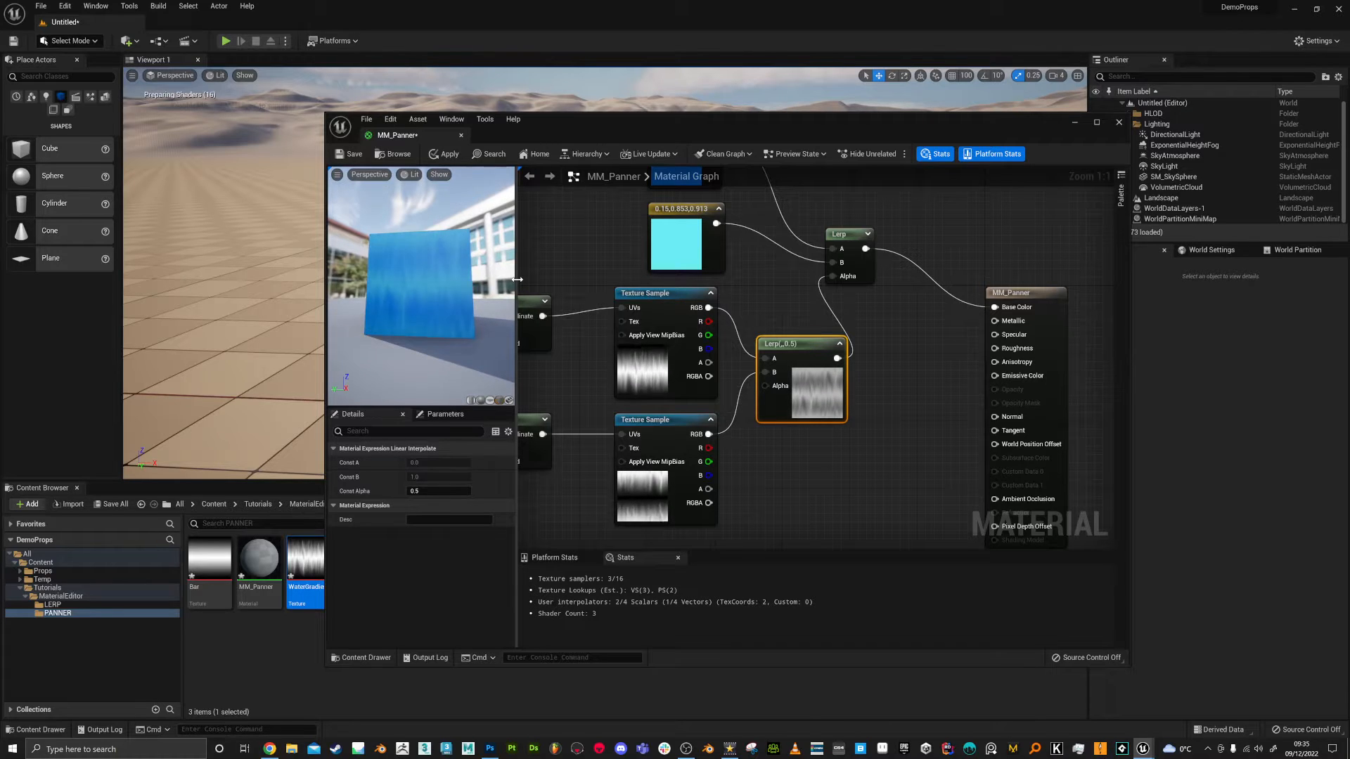
mouse_move(431, 289)
left_mouse_down()
mouse_move(461, 301)
mouse_move(422, 317)
mouse_move(457, 291)
mouse_move(431, 292)
left_mouse_up()
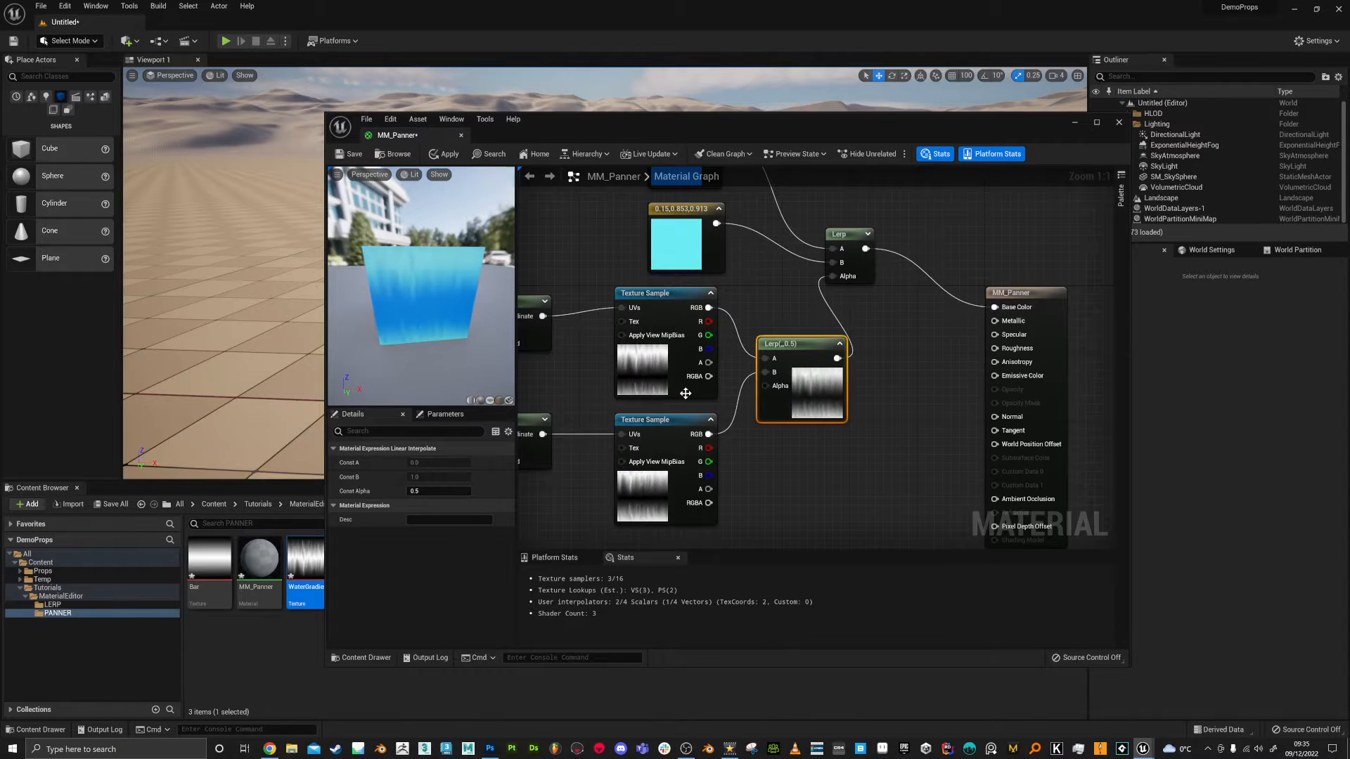
mouse_move(450, 325)
left_mouse_down()
mouse_move(475, 341)
mouse_move(457, 327)
left_mouse_up()
right_click_drag(878, 352, 792, 346)
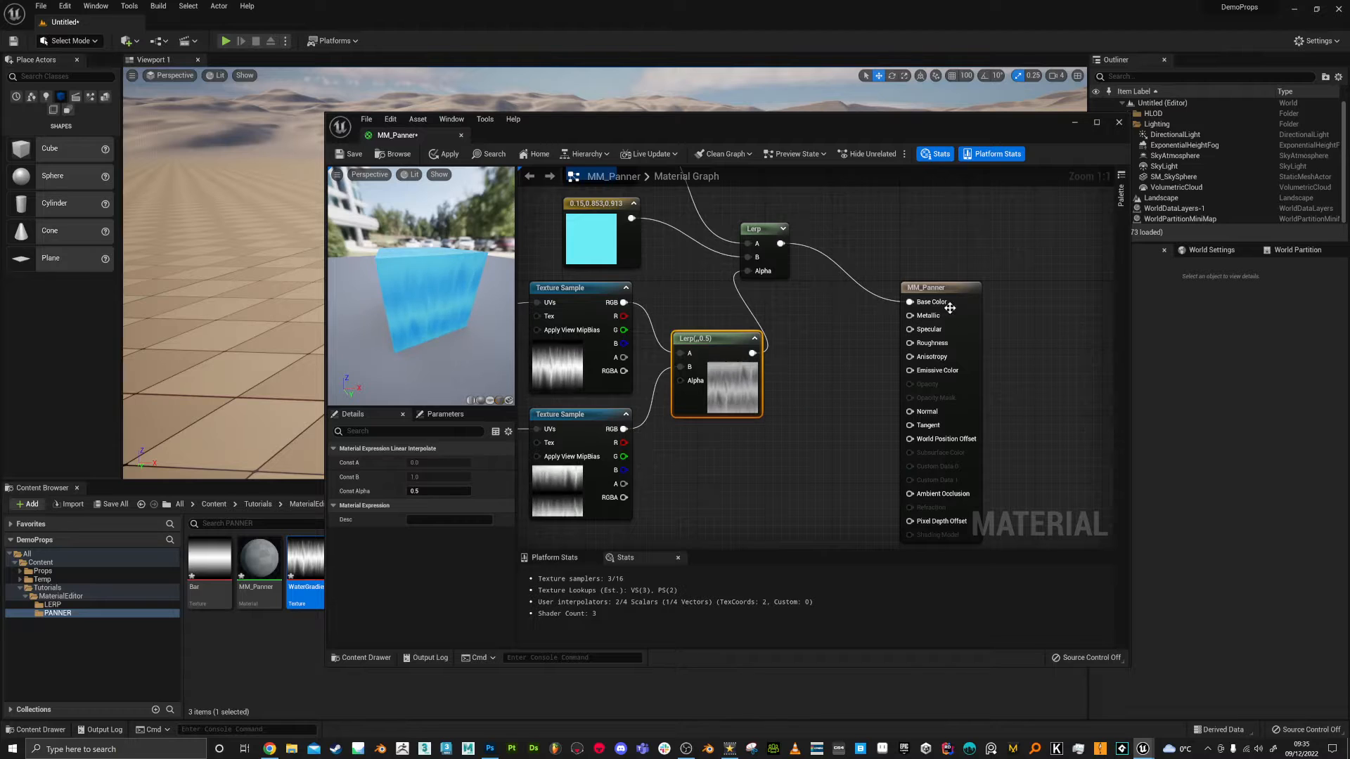
left_click_drag(959, 287, 1067, 279)
left_click_drag(751, 229, 860, 229)
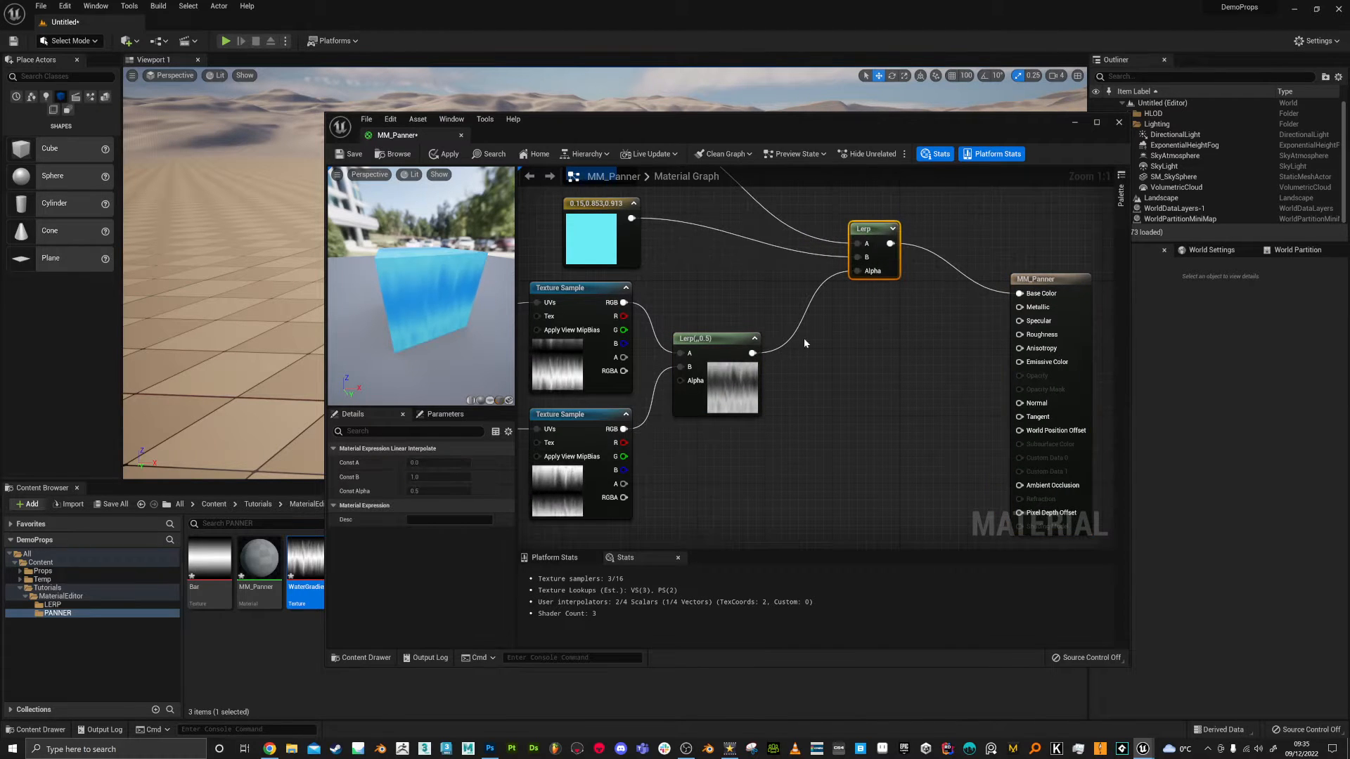
Create an Add node beside the texture Lerp and feed the Lerp's output into both A and B
right_click_drag(795, 374, 763, 381)
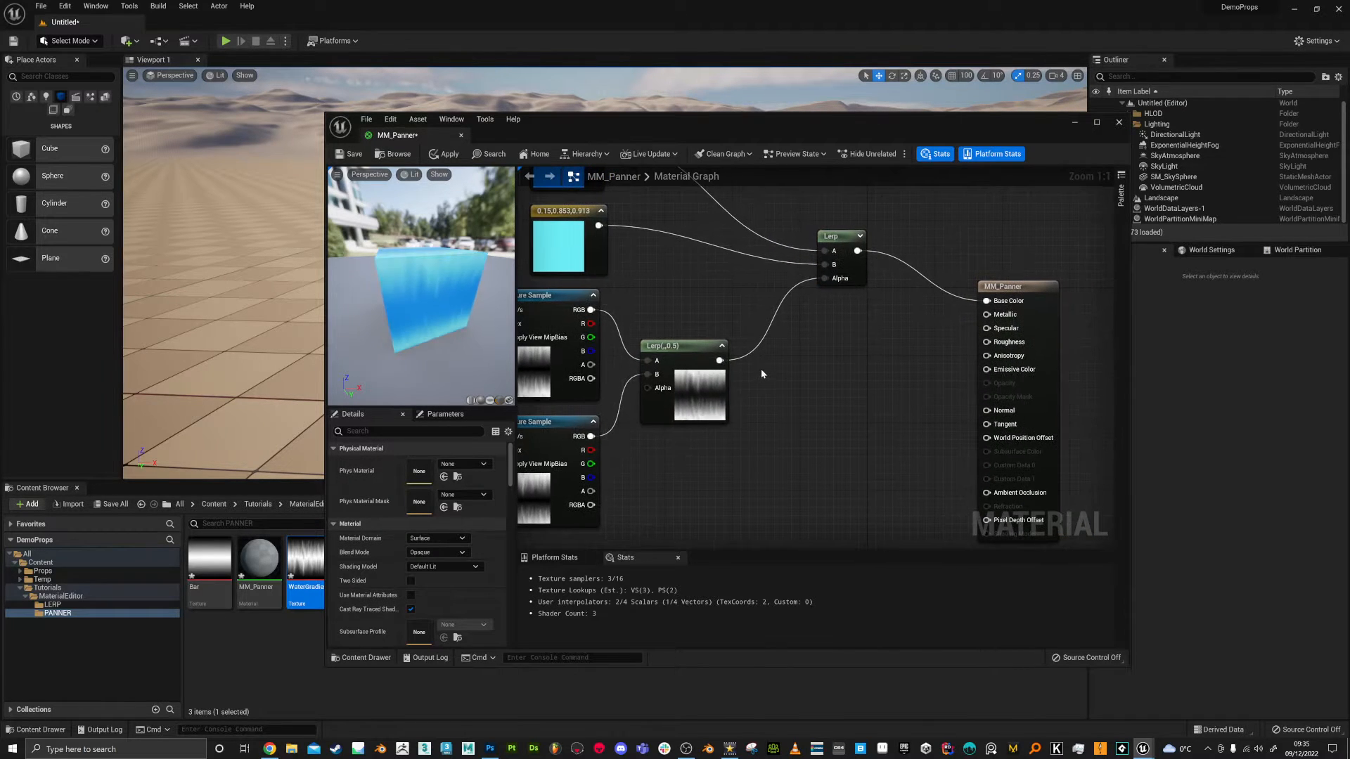
left_click(772, 363)
left_click_drag(720, 362, 777, 349)
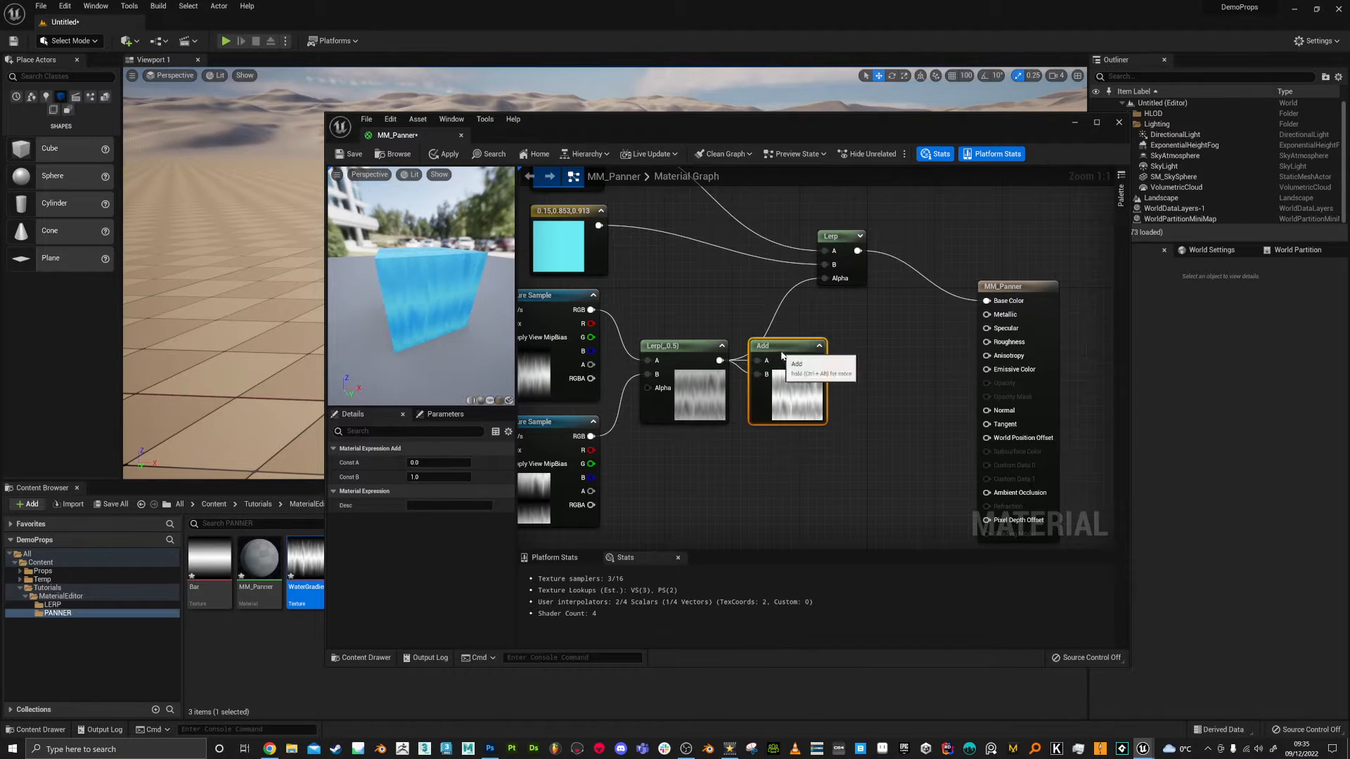
Try multiplying the Add result by itself with a Multiply node feeding the colour Lerp's Alpha
right_click_drag(865, 384, 737, 400)
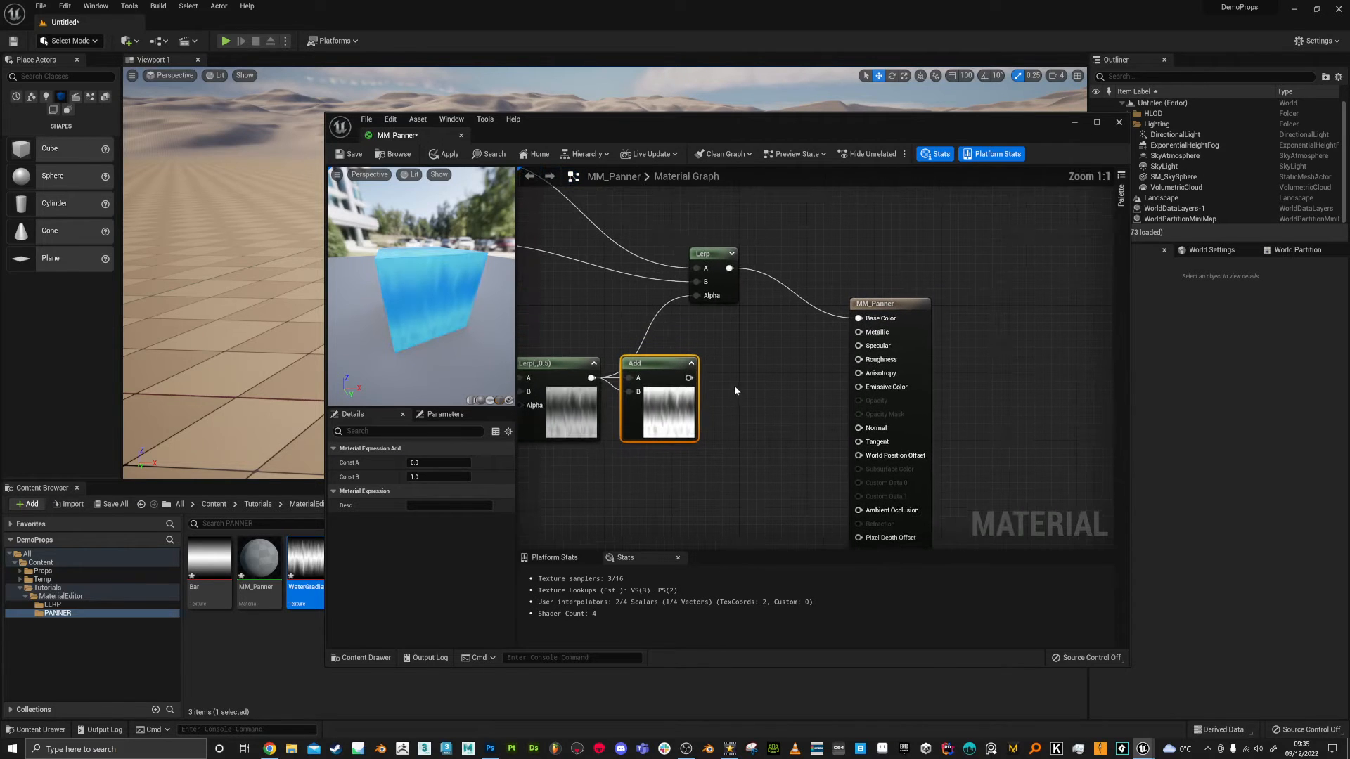
key("m")
left_click(728, 363)
left_click_drag(737, 381, 696, 297)
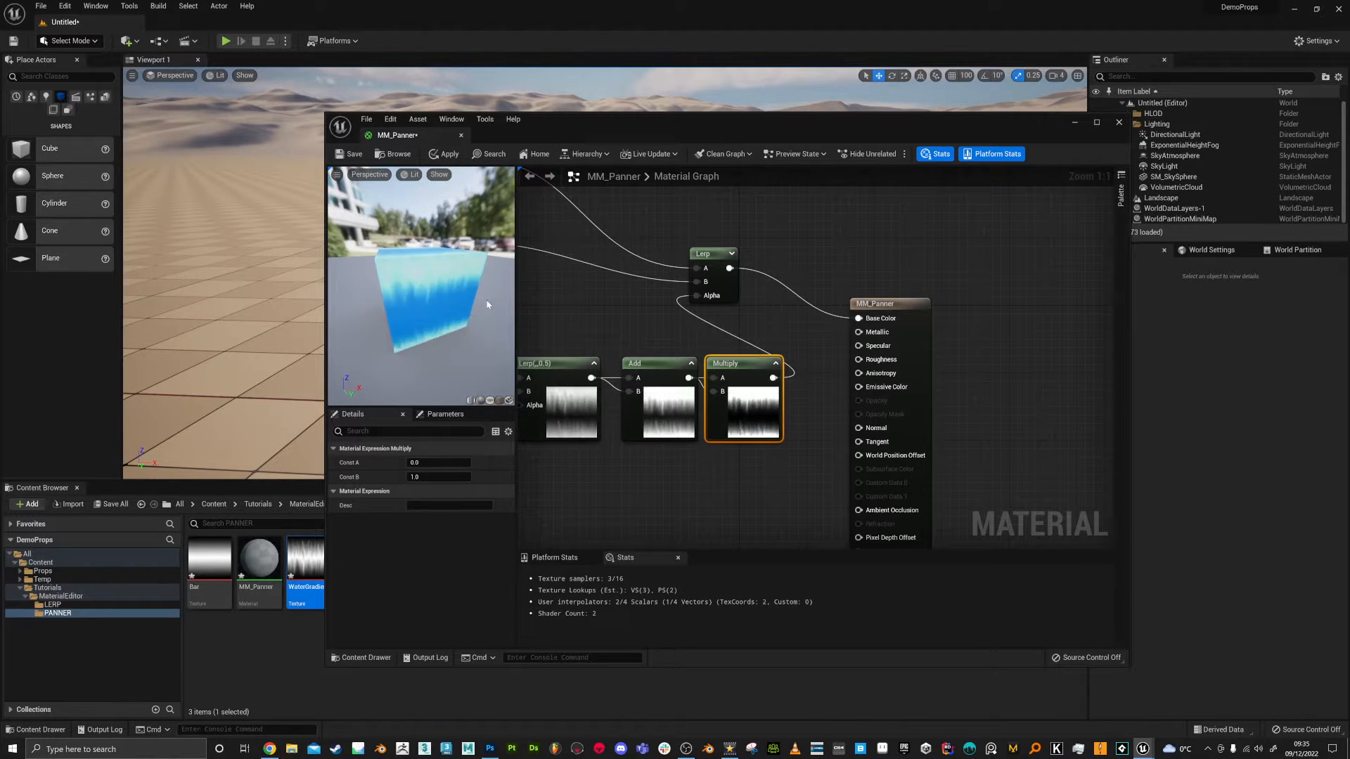
Make room by moving the material node and colour Lerp, and insert a Saturate node between Multiply and the Lerp's Alpha
left_click_drag(872, 301, 965, 292)
left_click_drag(707, 253, 848, 228)
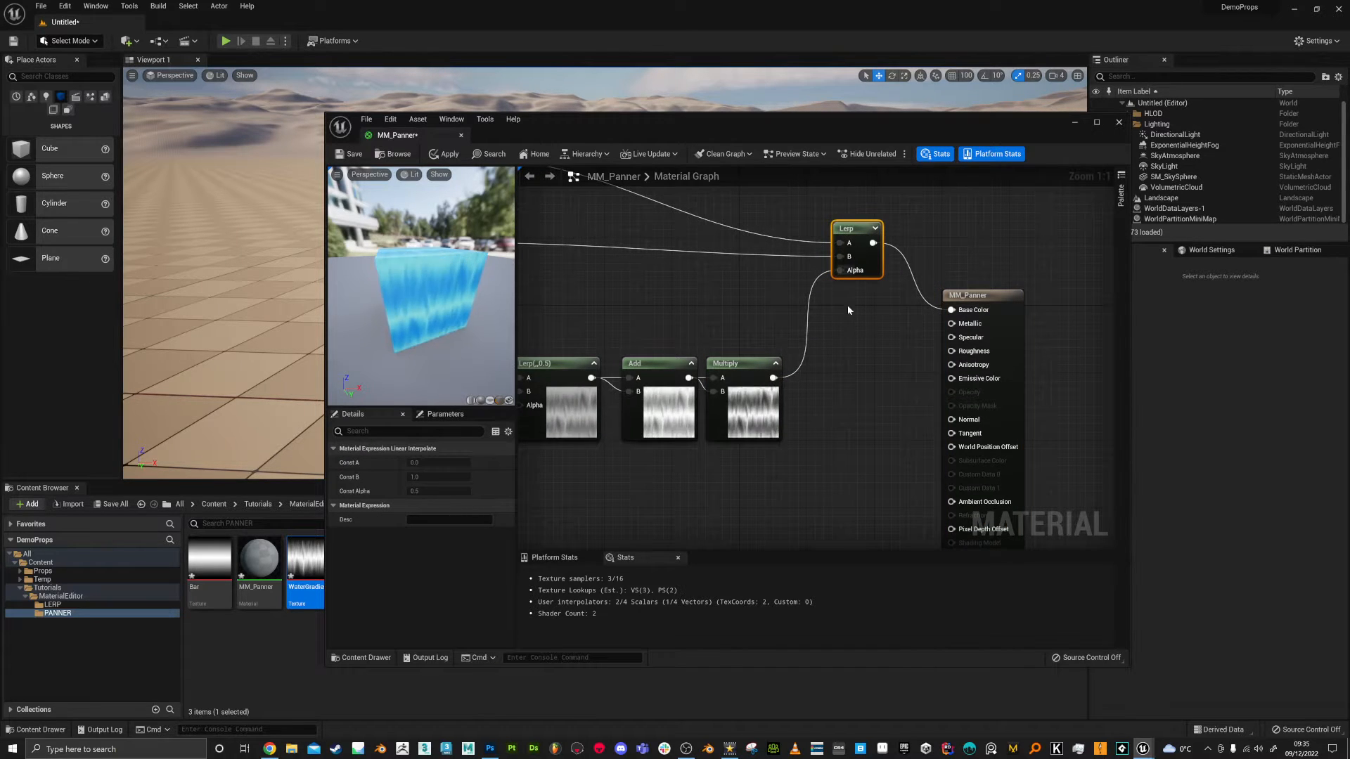
right_click_drag(848, 294, 795, 295)
right_click(768, 355)
type("sat")
left_click(797, 409)
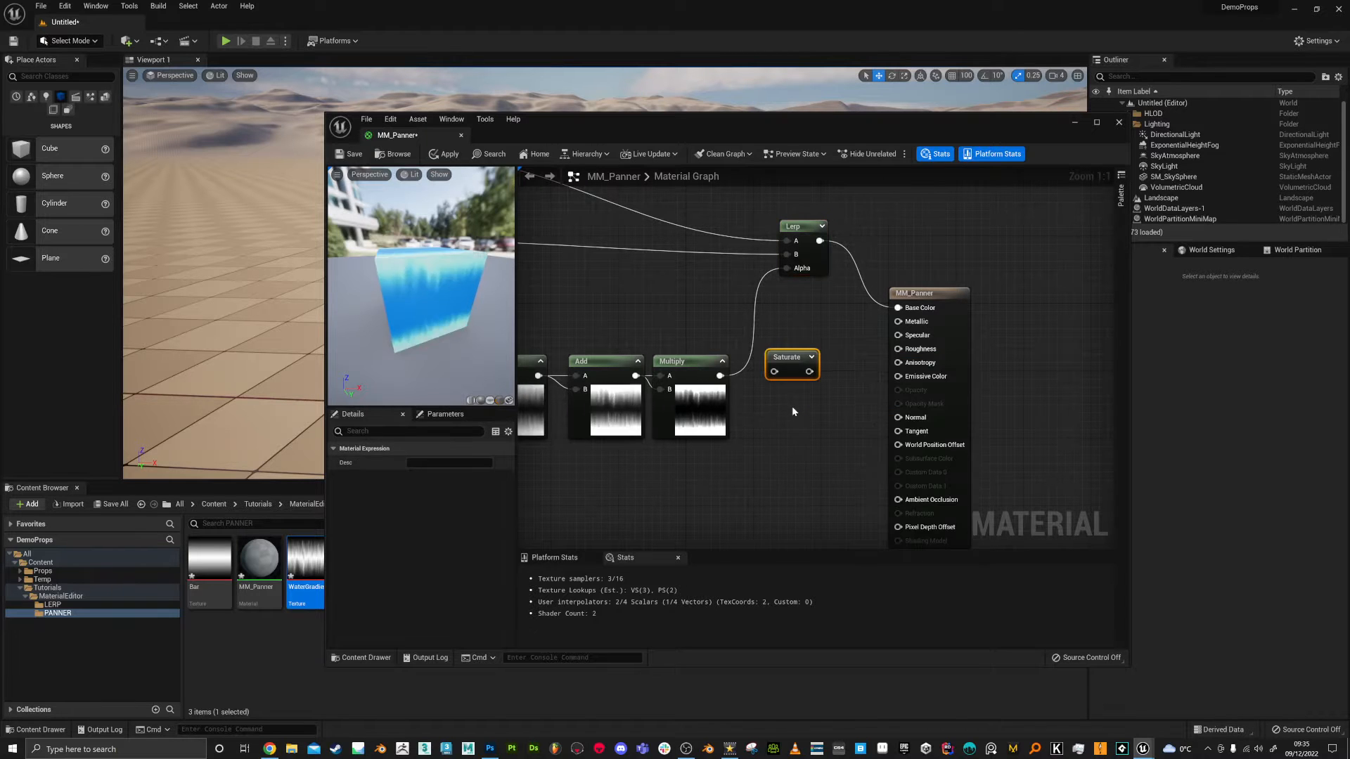
left_click_drag(720, 377, 788, 272)
left_click_drag(788, 357, 770, 361)
right_click_drag(766, 438, 800, 434)
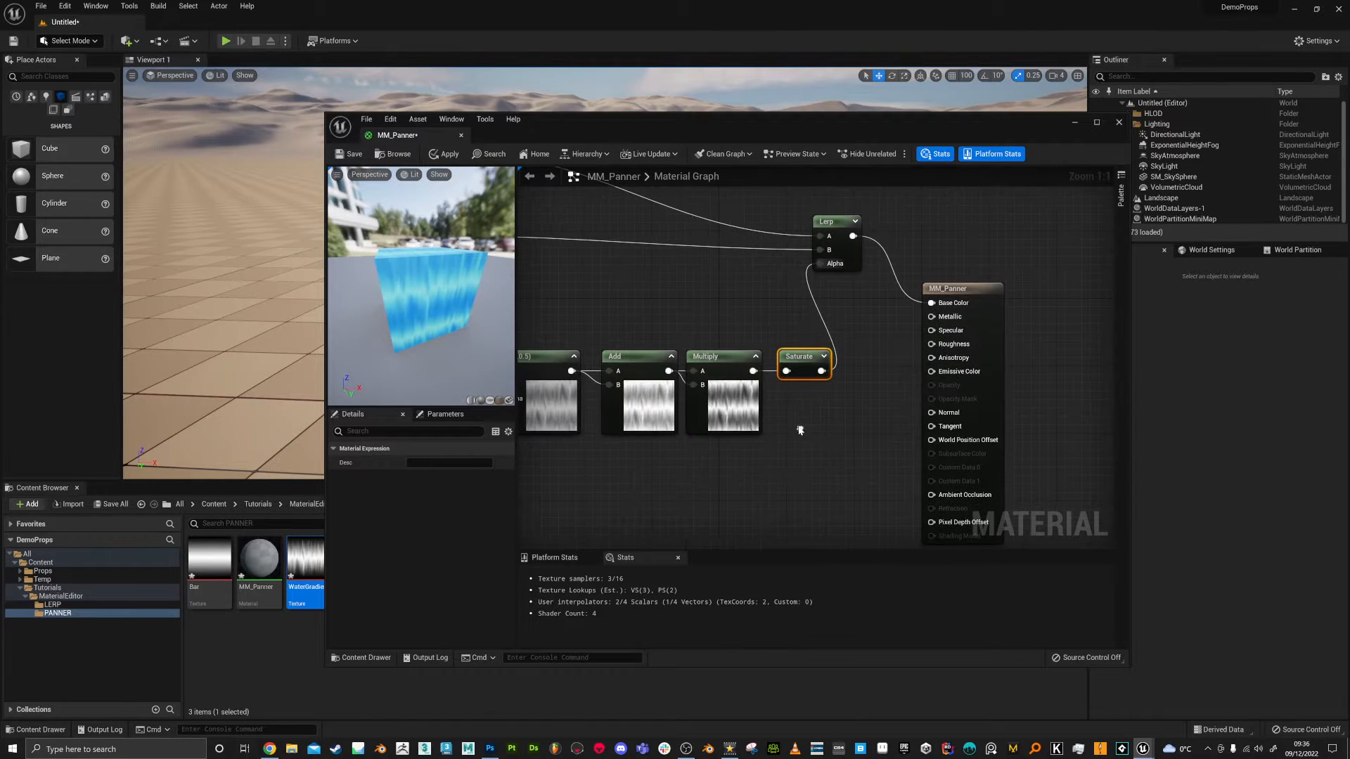
left_click_drag(443, 340, 464, 376)
left_click_drag(408, 329, 470, 316)
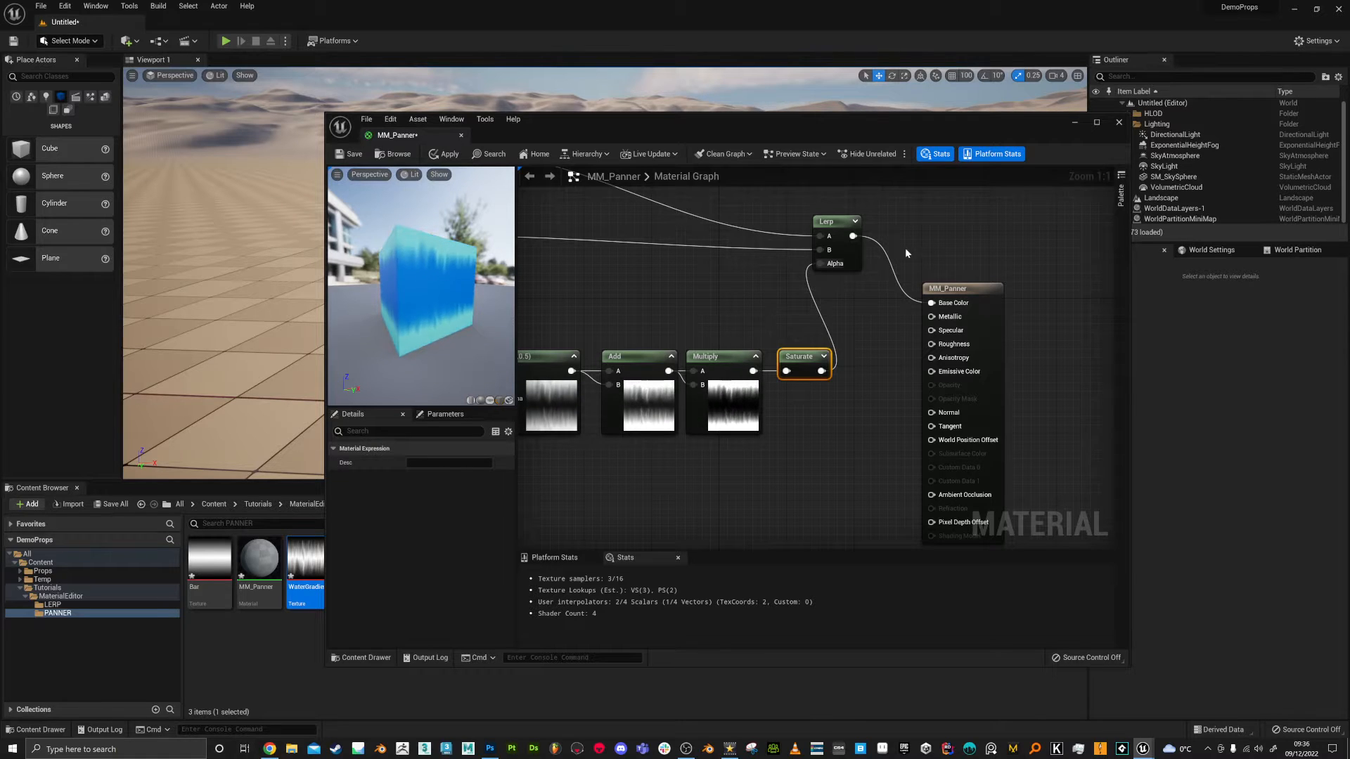
Remove the Multiply node, connecting Add directly to Saturate, and move Saturate next to the Add node
mouse_move(710, 310)
right_mouse_down()
mouse_move(780, 301)
mouse_move(724, 313)
right_mouse_up()
left_click_drag(687, 373, 745, 428)
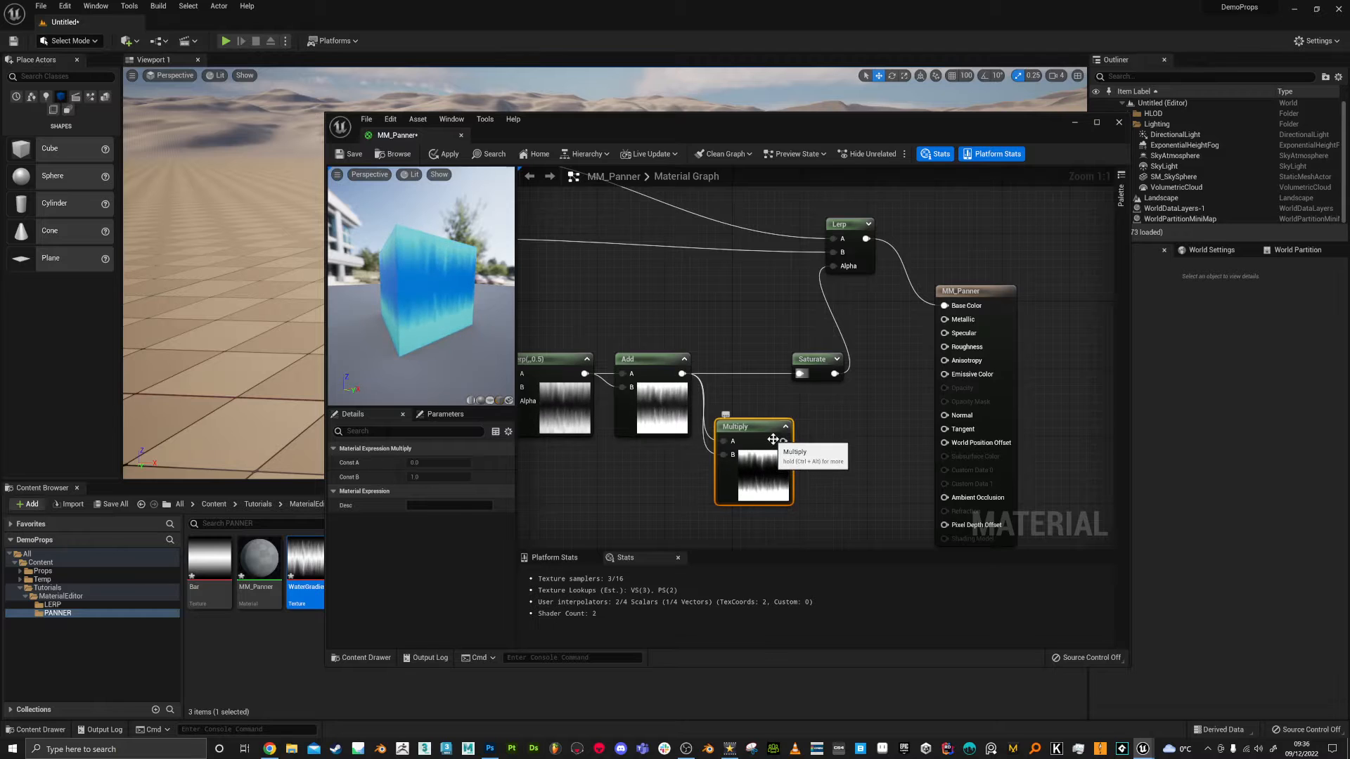
key("Delete")
left_click_drag(828, 355, 776, 356)
right_click_drag(814, 374, 820, 368)
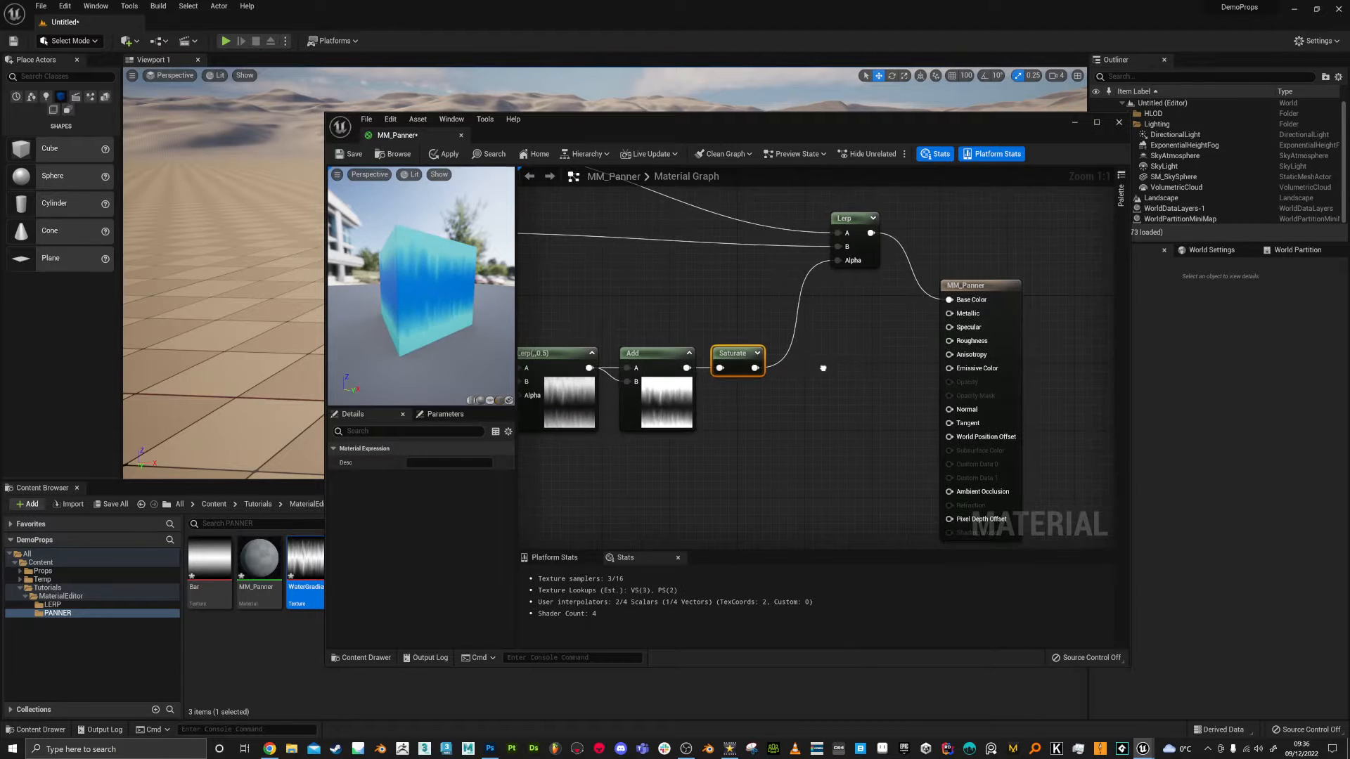
Shift the colour Lerp node away from the material node and also feed its output into Emissive Color
left_click_drag(878, 246, 836, 247)
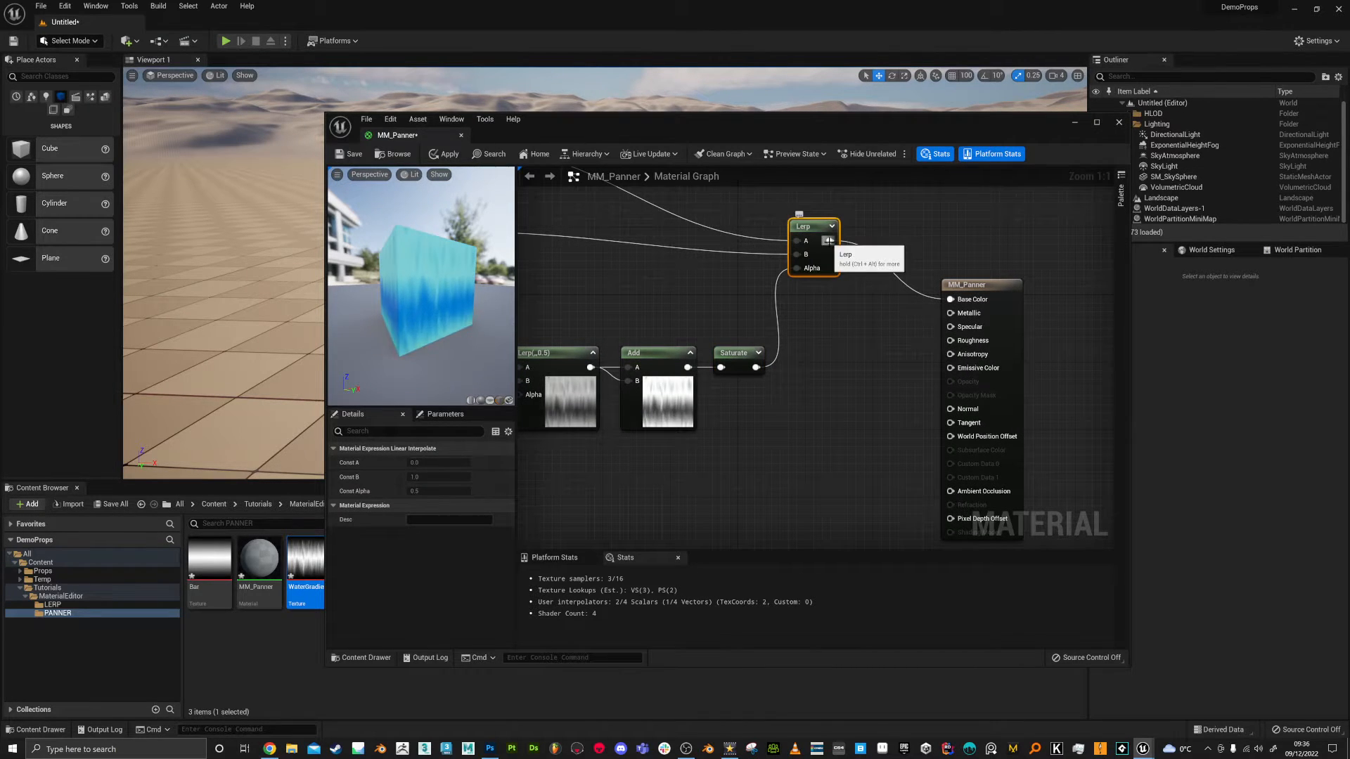
left_click_drag(830, 241, 953, 383)
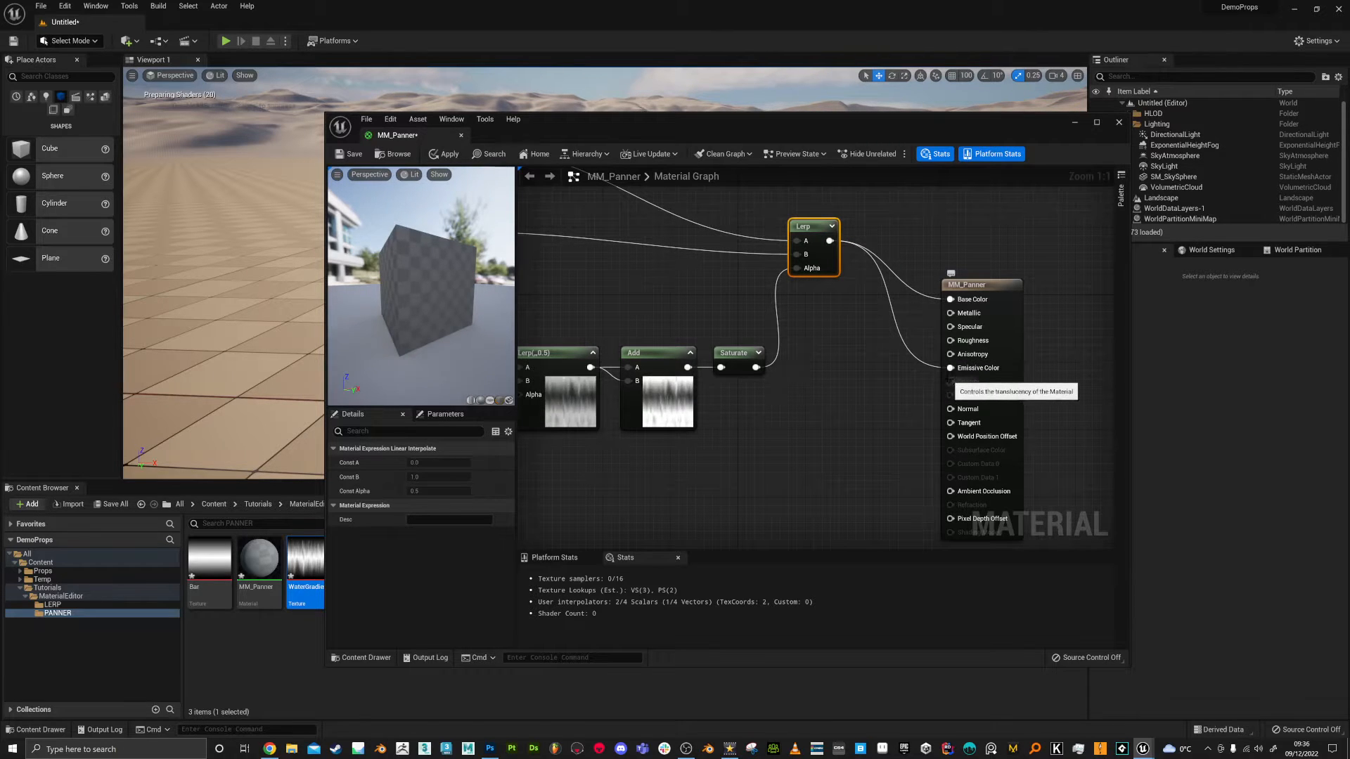
mouse_move(440, 309)
left_mouse_down()
mouse_move(485, 317)
mouse_move(458, 345)
mouse_move(436, 302)
left_mouse_up()
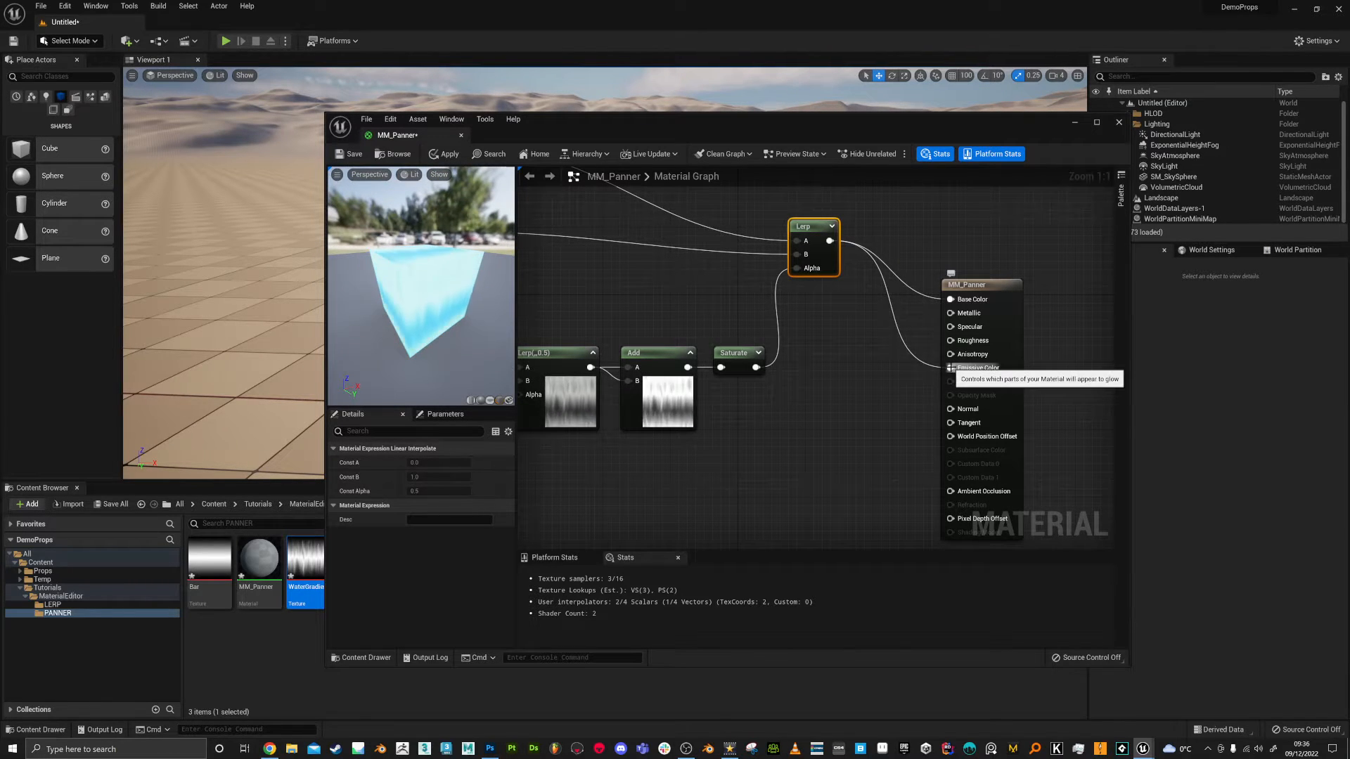
Insert a Multiply node with Const B 0.1 between the colour Lerp and Emissive Color, and save the material
left_click(865, 320)
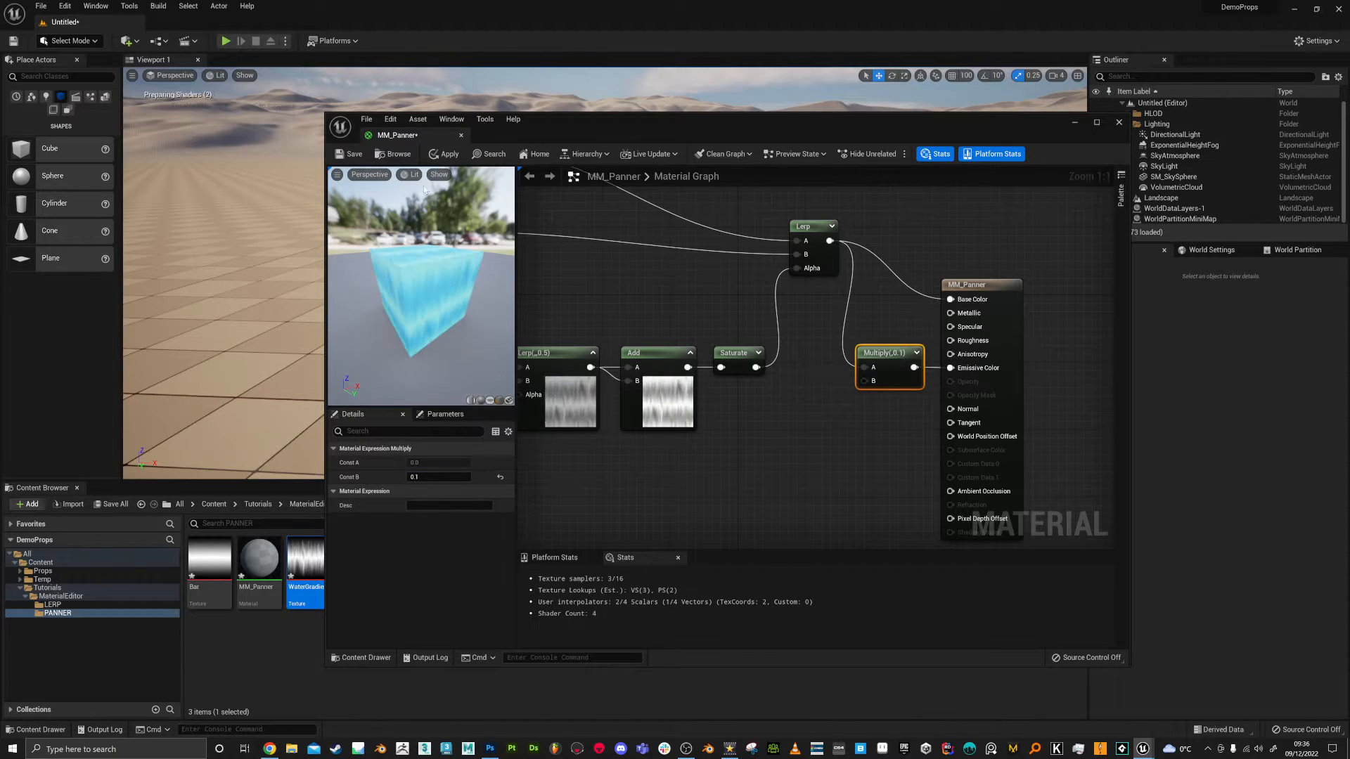
left_click(350, 156)
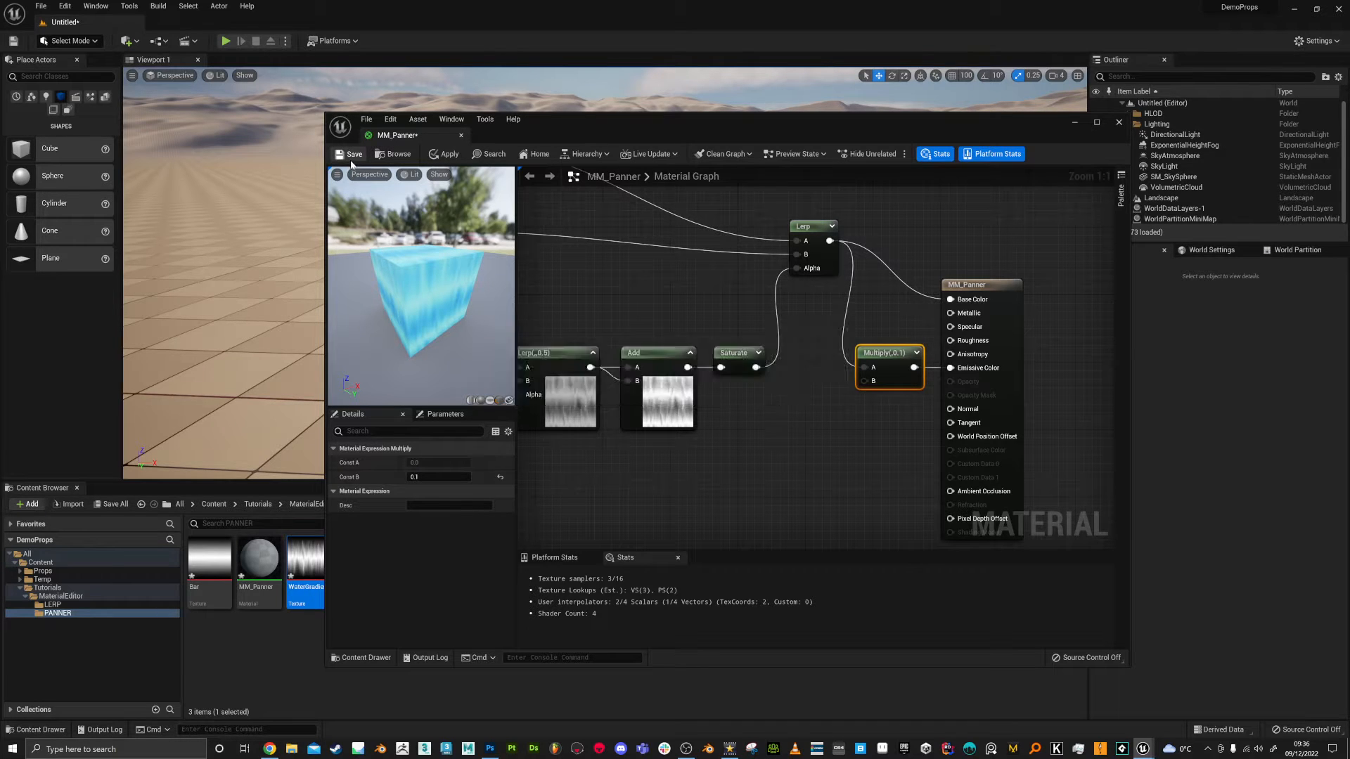
left_click_drag(437, 235, 502, 227)
Move the material editor aside, place a cylinder in the level and stretch its height to a scale of 2.75
left_click_drag(555, 135, 854, 156)
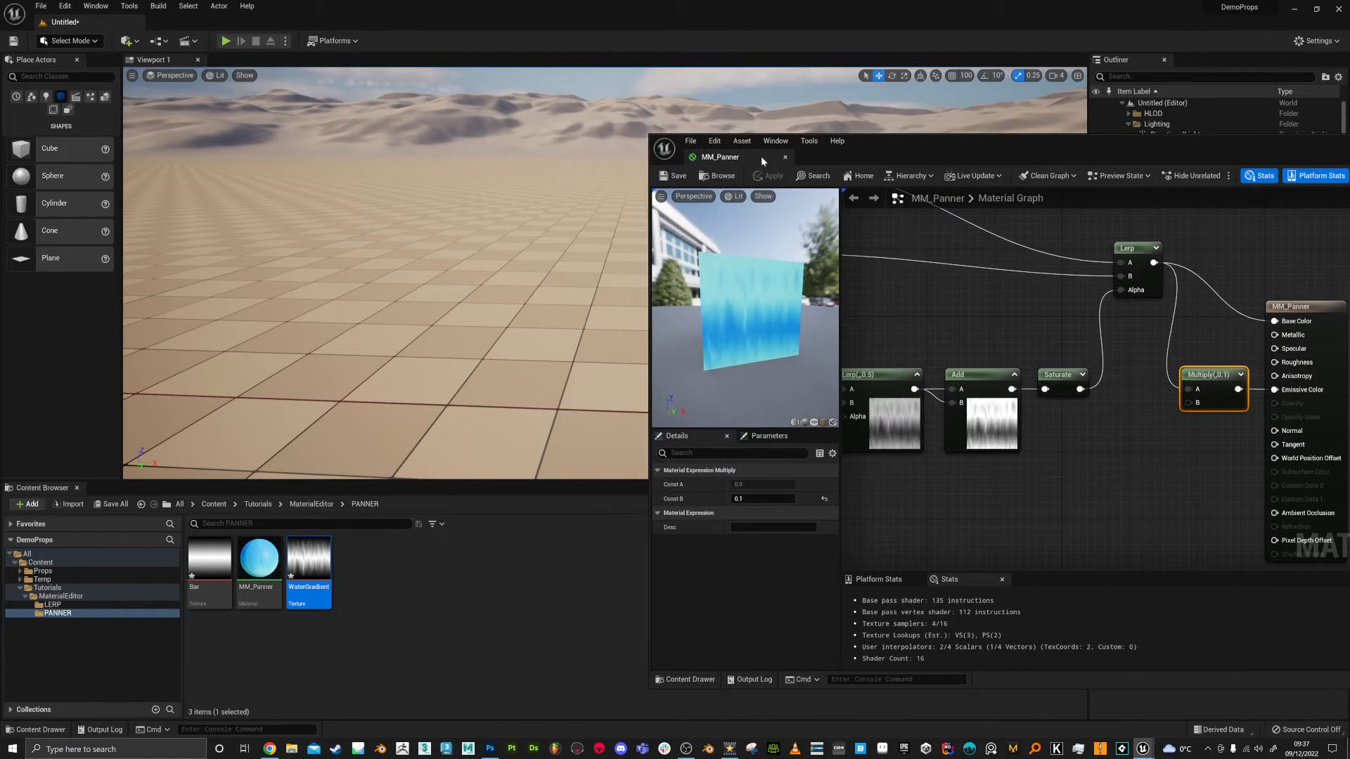
left_click_drag(46, 208, 458, 316)
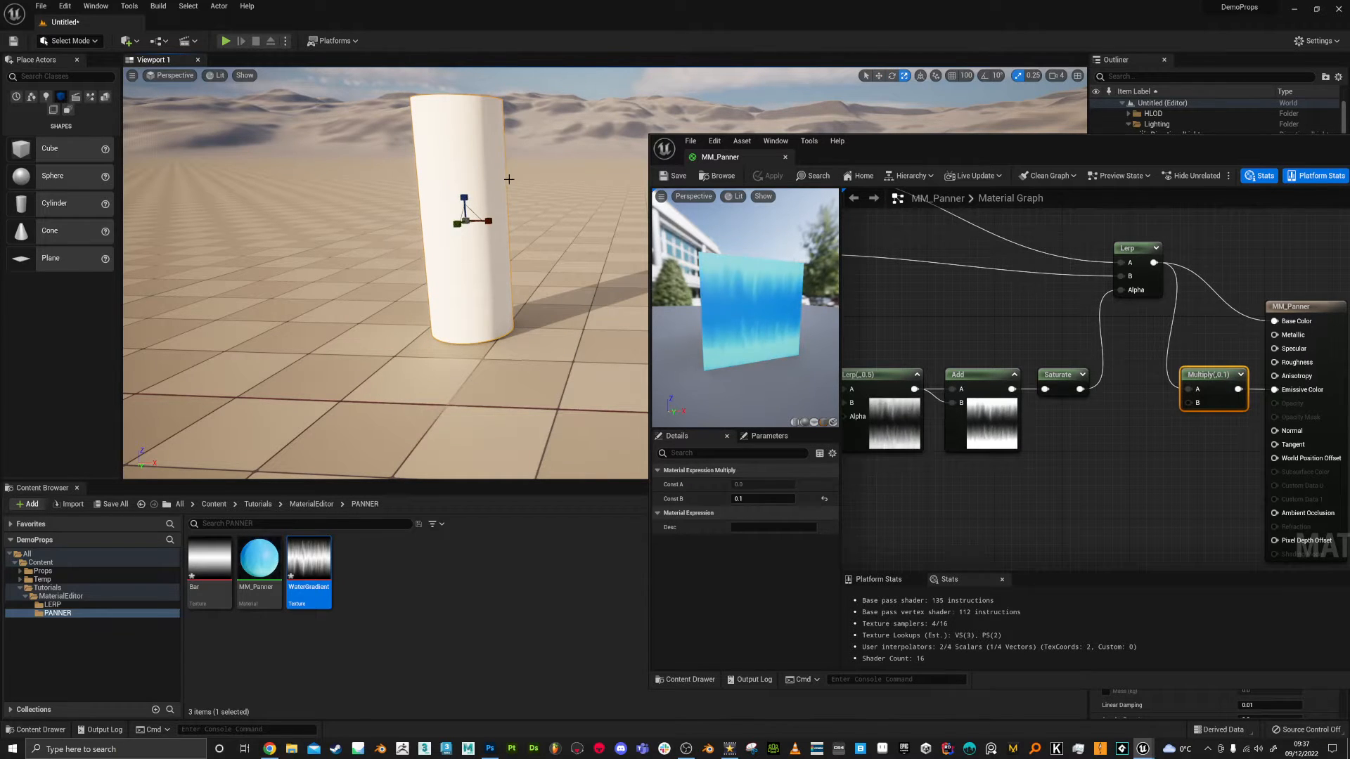
left_click_drag(460, 191, 464, 197)
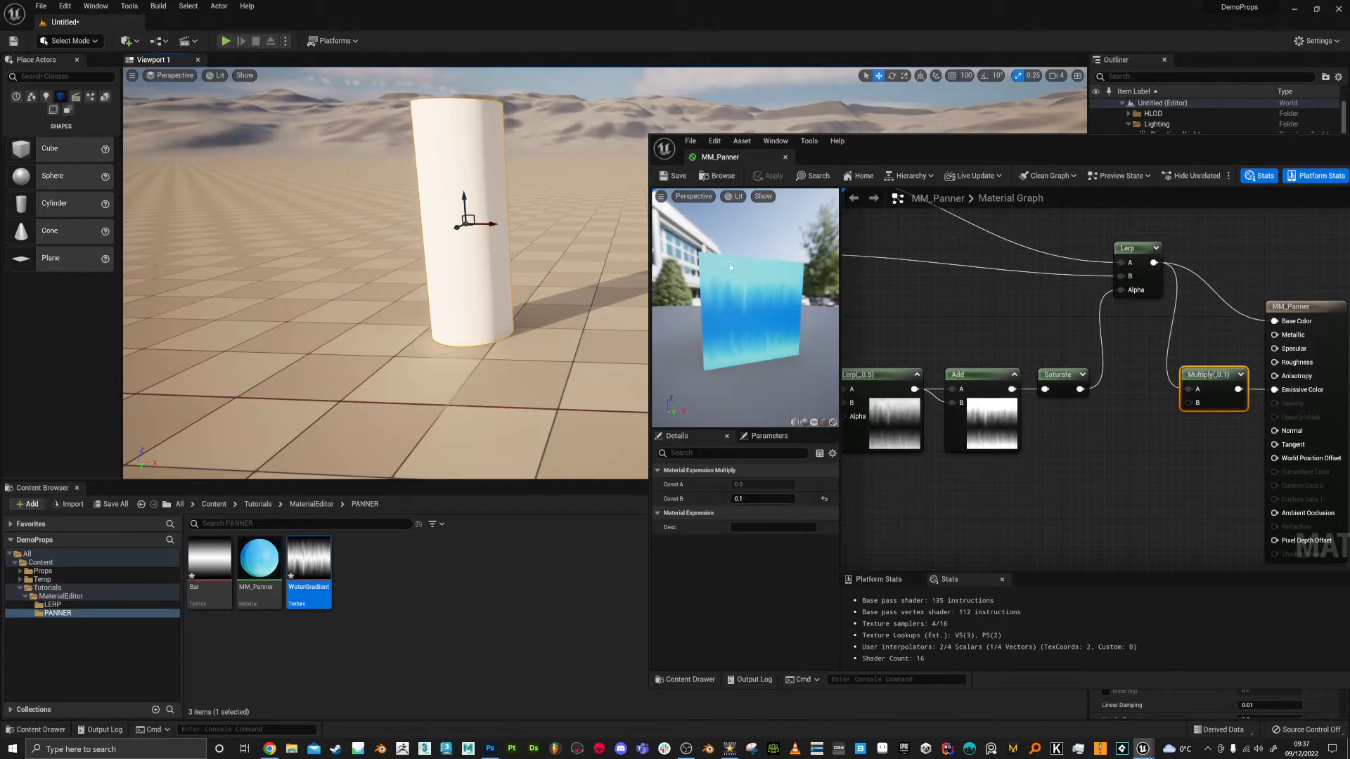
Apply the MM_Panner material to the cylinder and view it from above
left_click_drag(259, 559, 467, 281)
right_click_drag(468, 281, 424, 362)
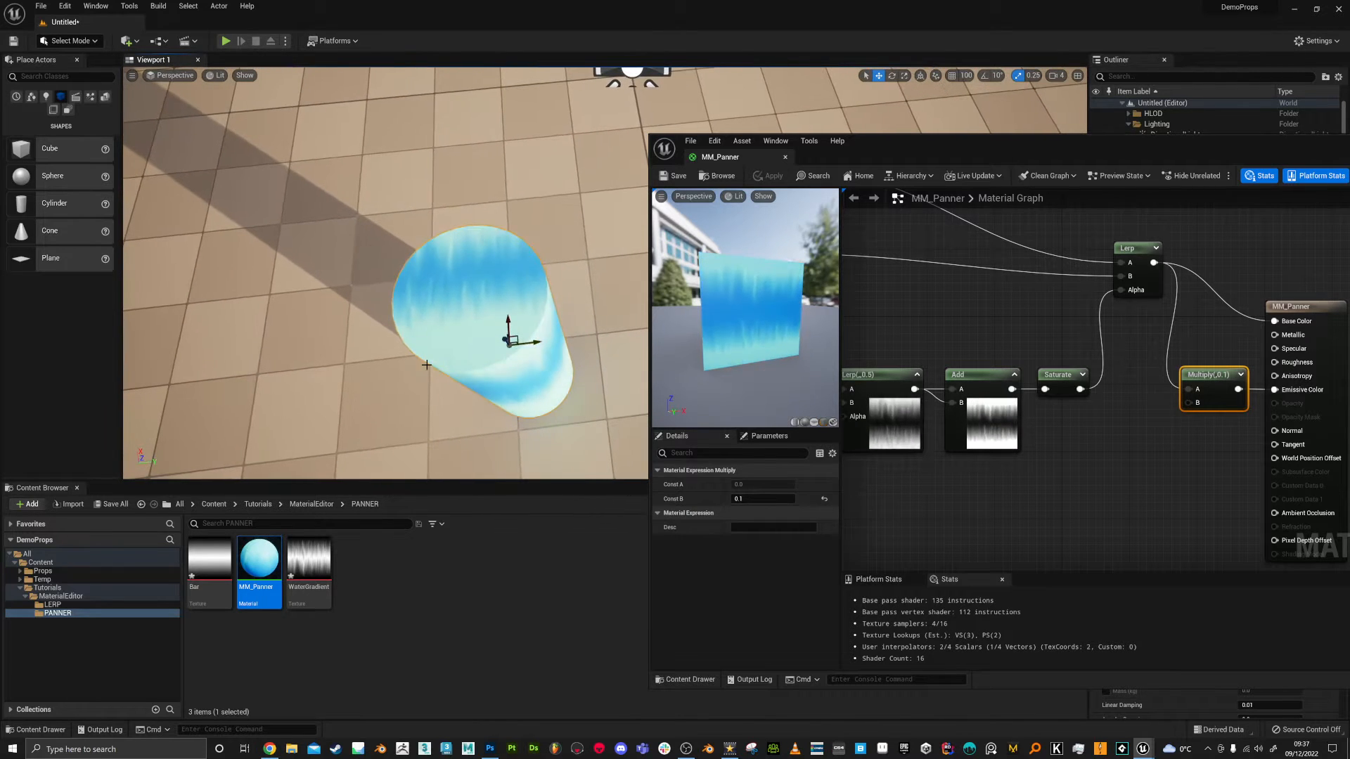
Place a cube beside the cylinder, apply MM_Panner to it and inspect the water on its faces
right_click_drag(509, 341, 422, 309)
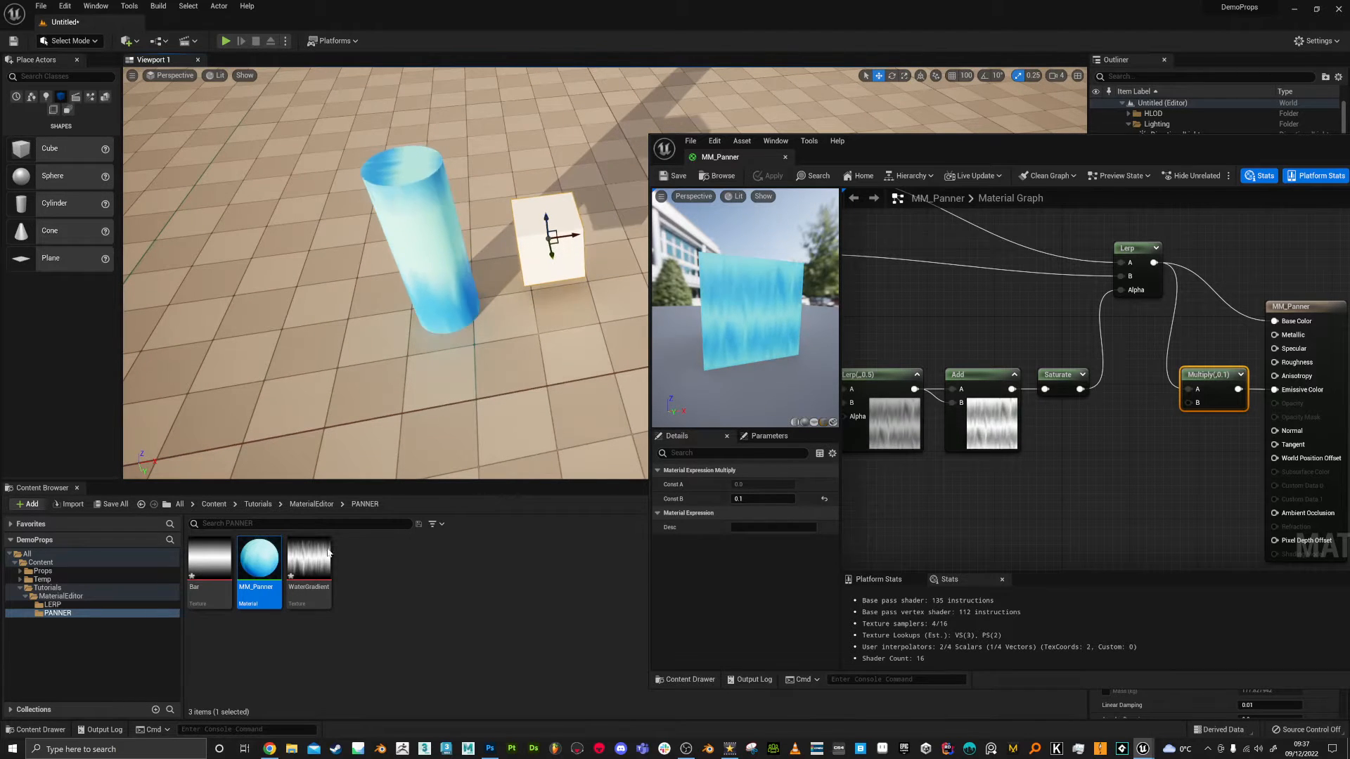
left_click_drag(258, 559, 551, 263)
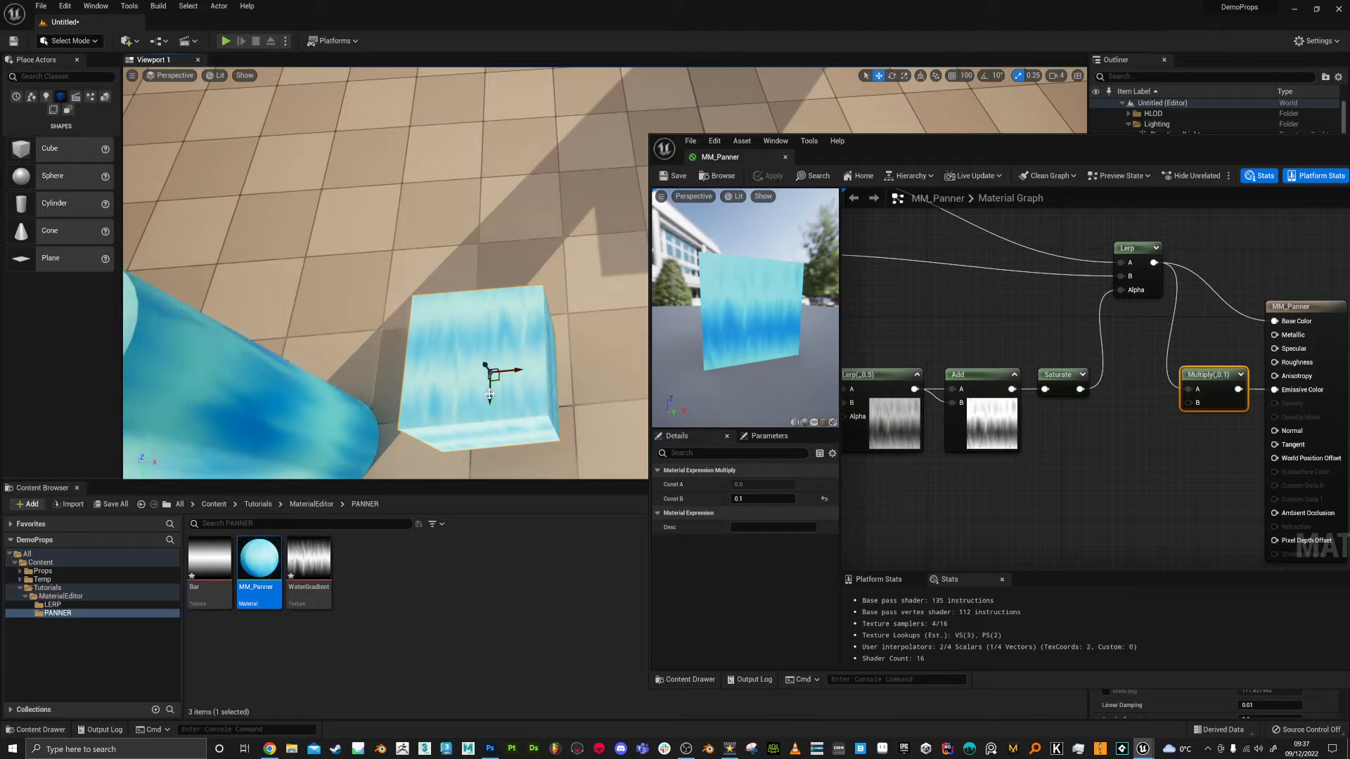
right_click_drag(450, 281, 436, 228)
right_click_drag(385, 318, 422, 351)
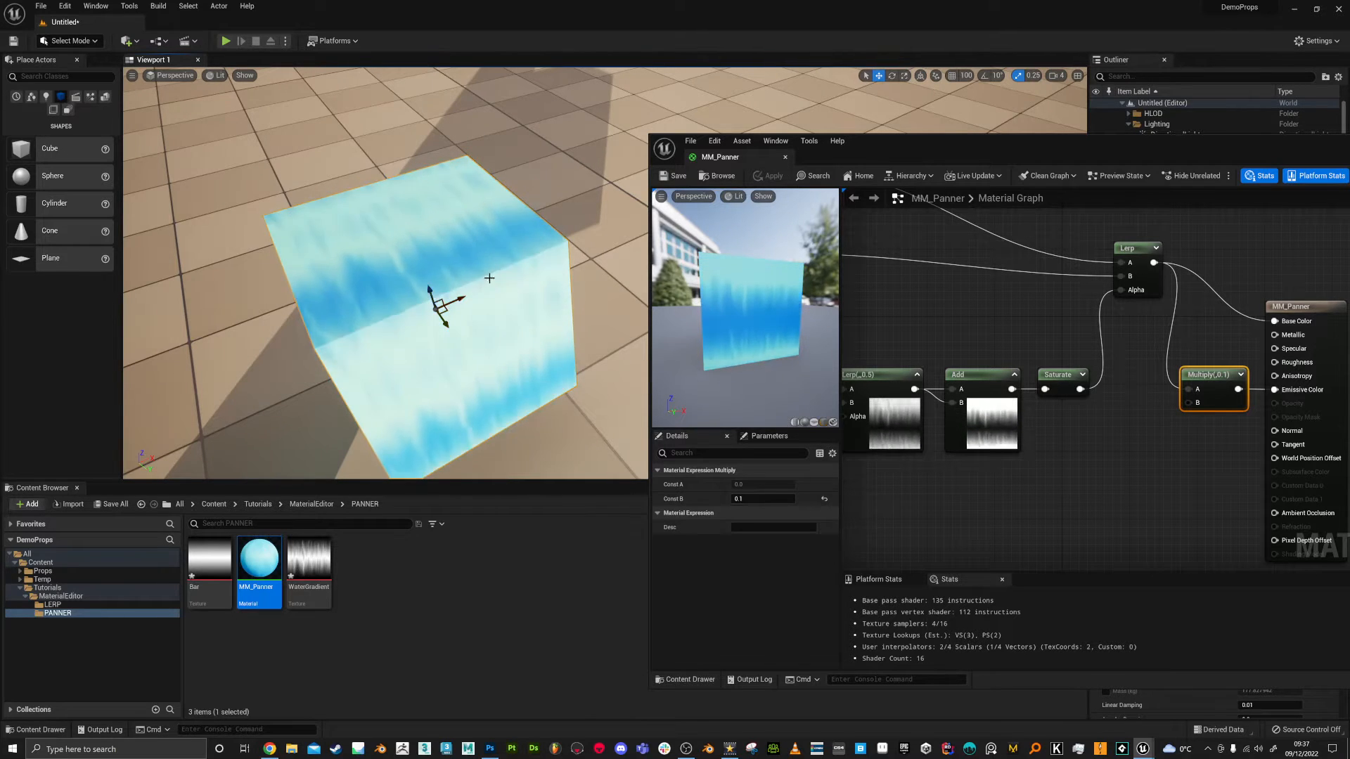
Rotate the cylinder so it lies horizontally with one end against the cube
right_click_drag(499, 299, 270, 272)
left_click(295, 271)
key("e")
mouse_move(351, 244)
left_mouse_down()
mouse_move(393, 281)
mouse_move(345, 243)
left_mouse_up()
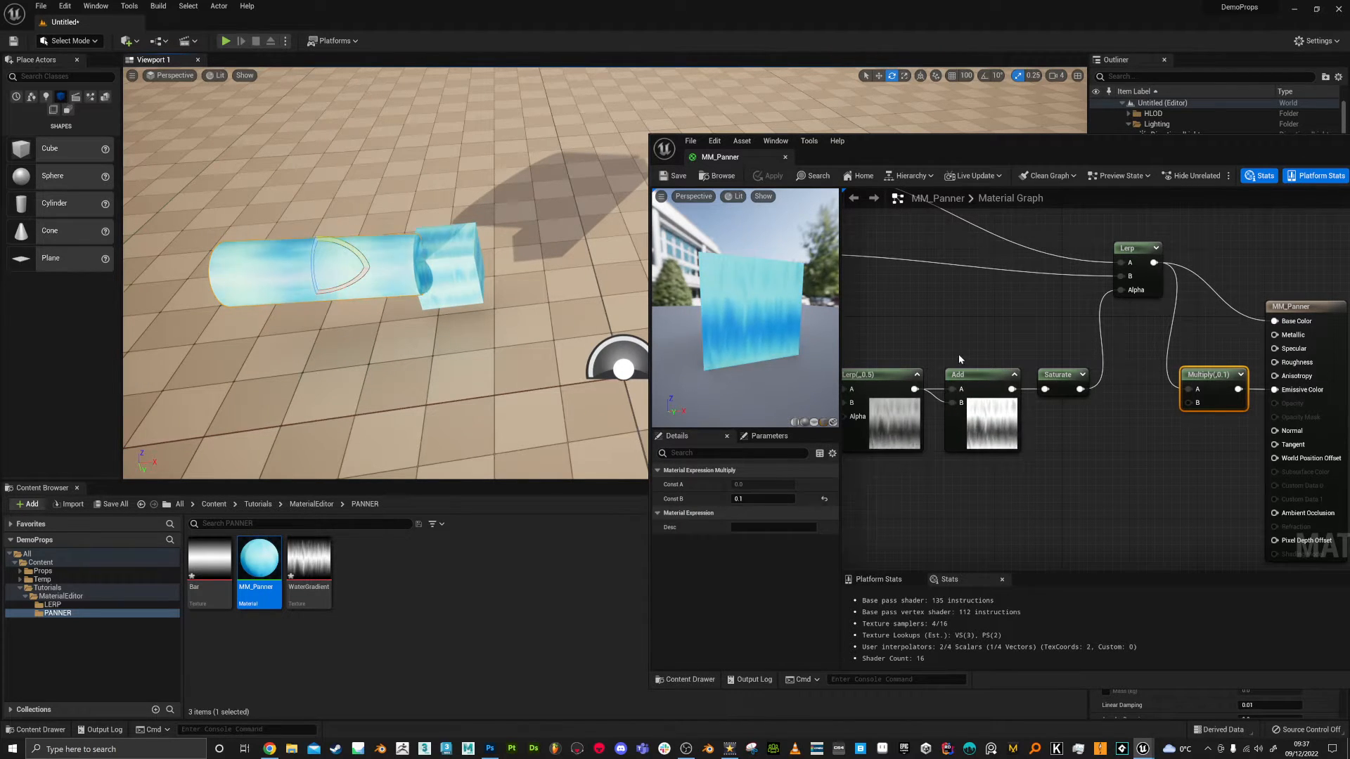
Review the Texture Samples in the graph, the source gradient in Photoshop, and the upper Panner's speed settings
right_click_drag(988, 471, 1229, 466)
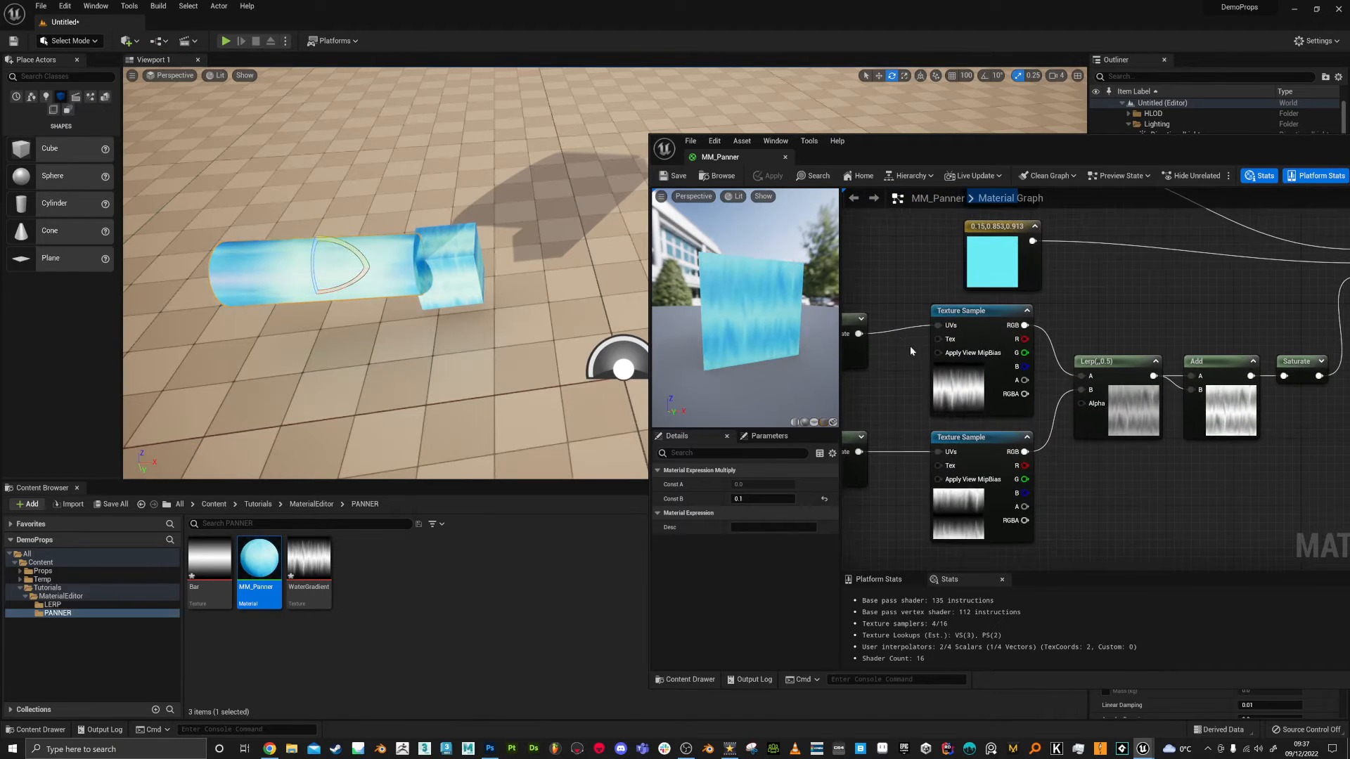
right_click_drag(913, 344, 1035, 357)
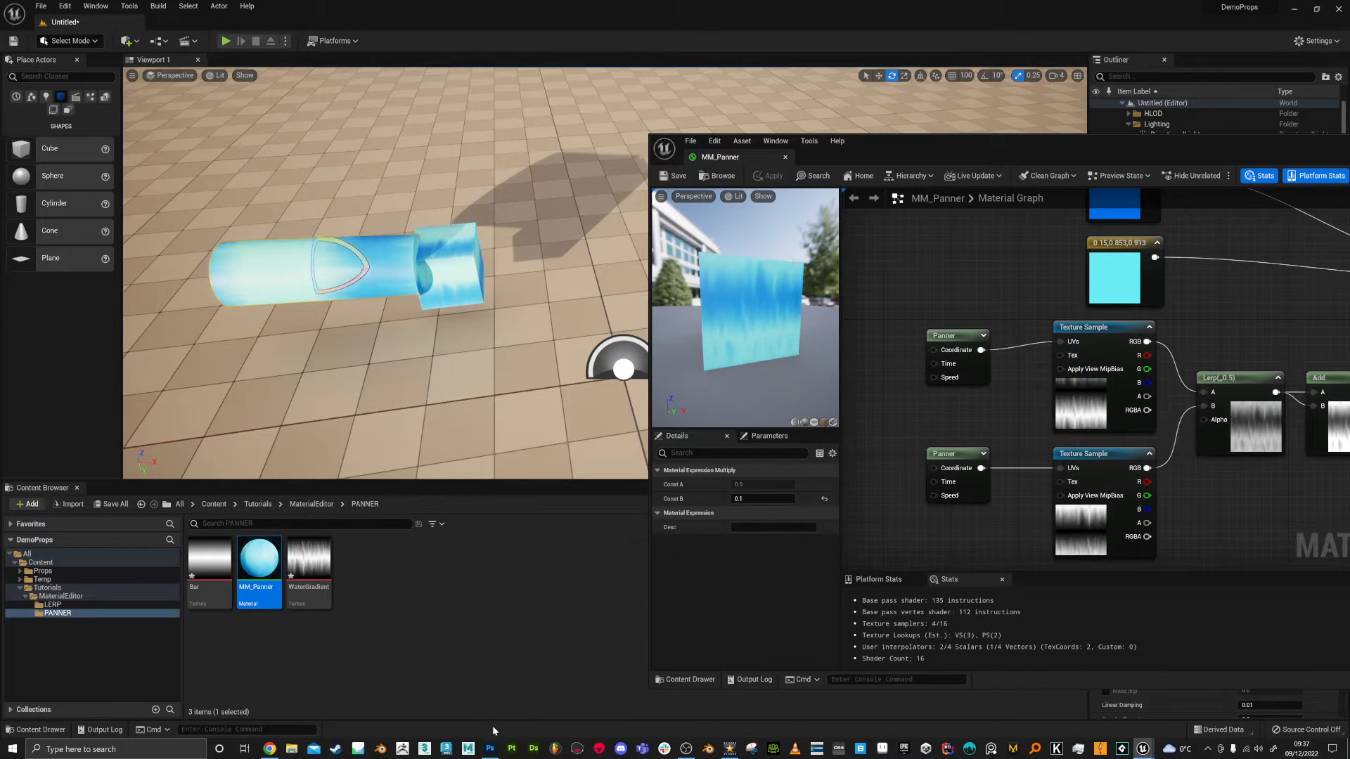
left_click(489, 750)
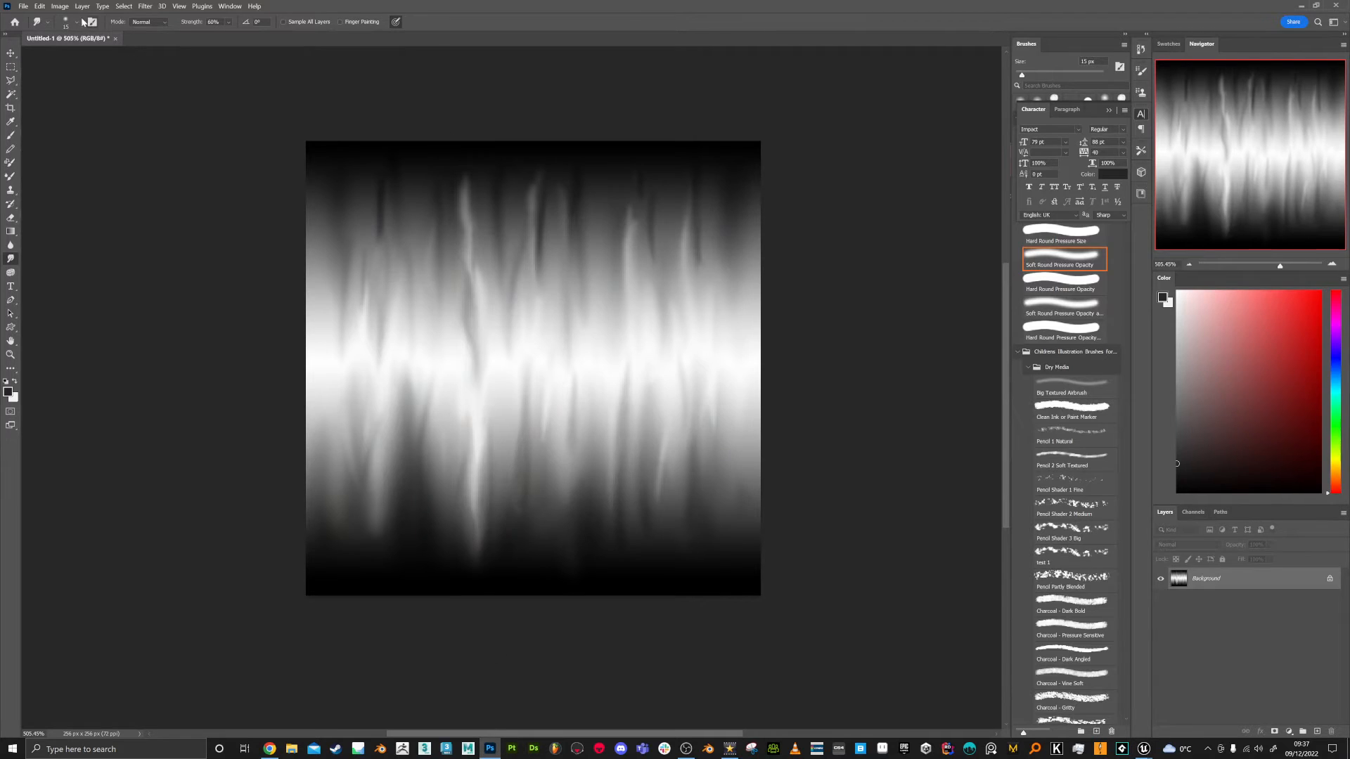
key("alt+Tab")
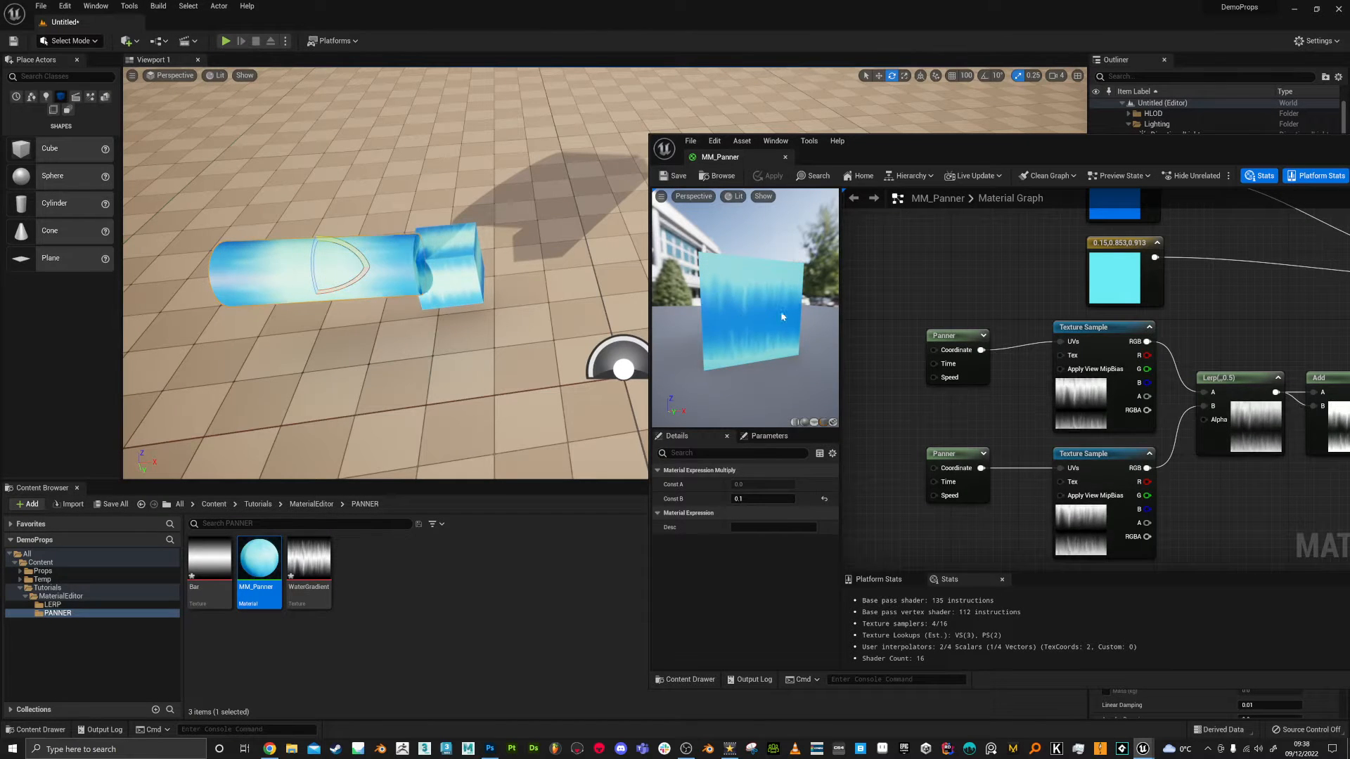
right_click_drag(968, 371, 972, 329)
left_click(959, 318)
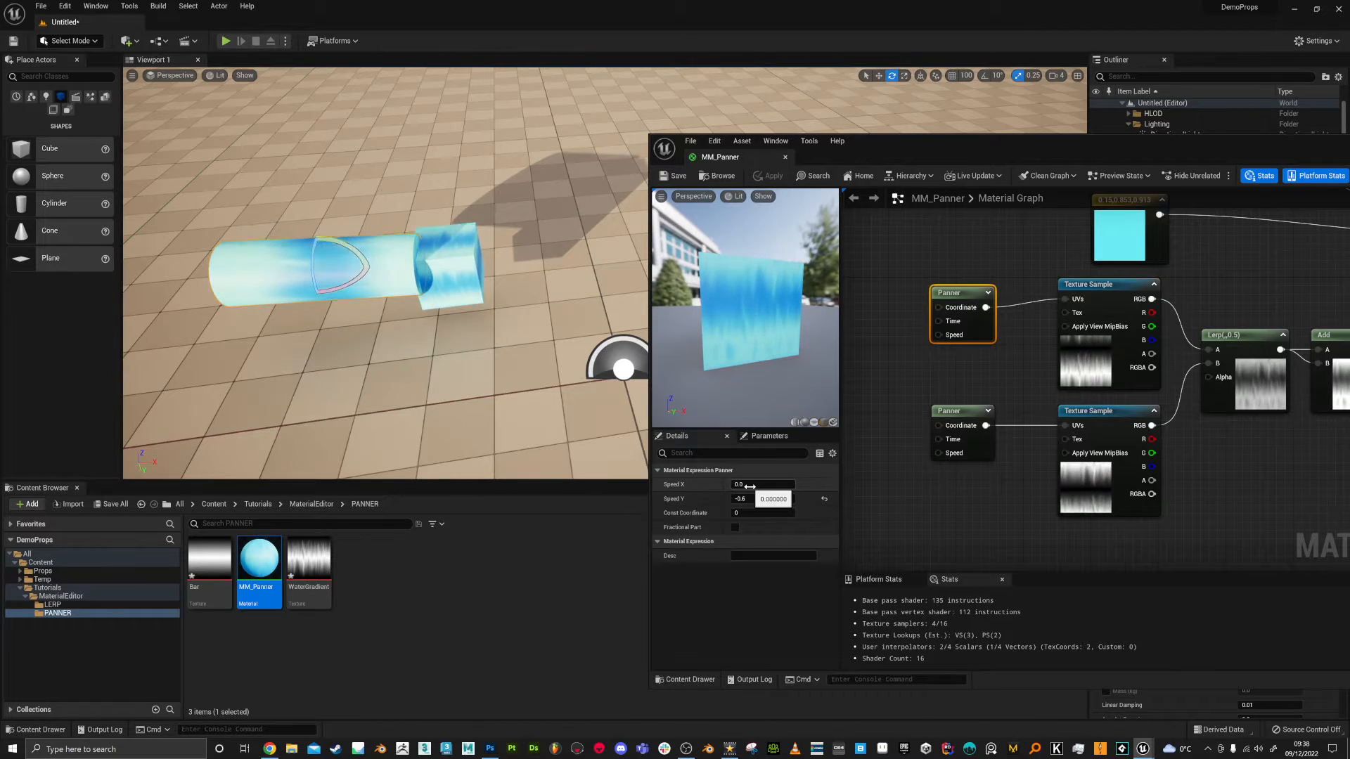
Examine the panning water on the cylinder and cube from several angles in the level viewport
right_click_drag(476, 328, 422, 313)
right_click_drag(407, 264, 342, 231)
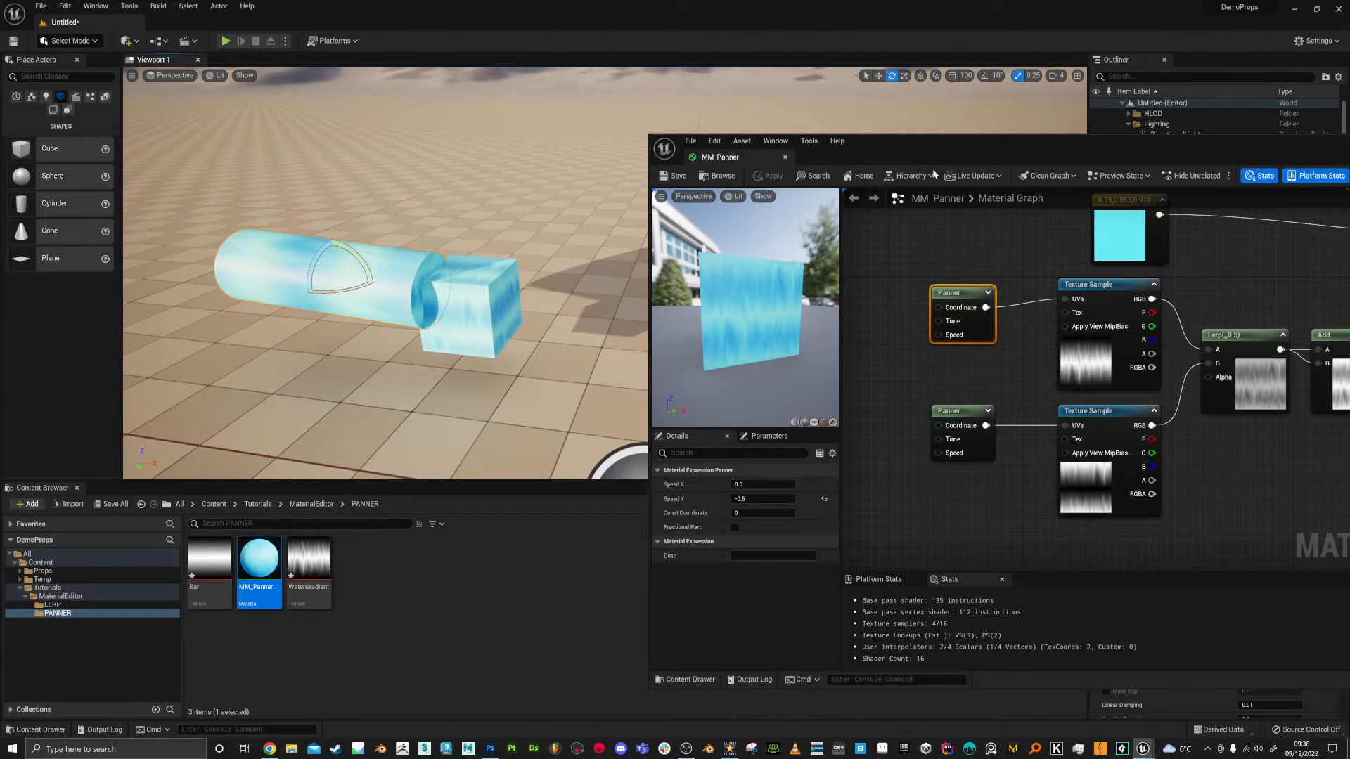
right_click_drag(503, 268, 450, 250)
mouse_move(446, 302)
right_mouse_down()
mouse_move(479, 303)
mouse_move(445, 301)
right_mouse_up()
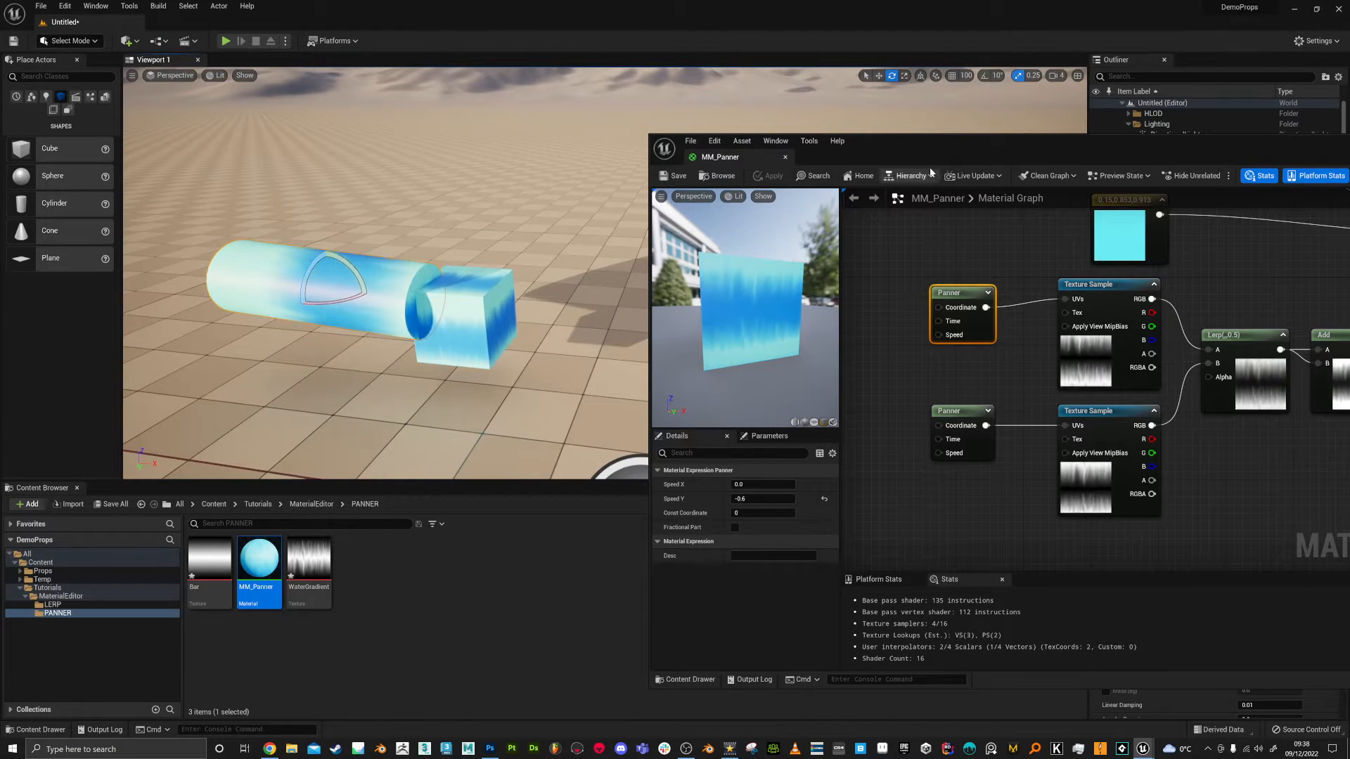
right_click_drag(453, 320, 499, 321)
left_click_drag(914, 150, 857, 317)
right_click_drag(556, 254, 524, 306)
right_click_drag(457, 243, 452, 201)
key("q")
right_click_drag(308, 291, 133, 203)
right_click_drag(443, 280, 498, 274)
Bring the material editor back into view and browse the available blend functions for the empty area below the Add node
left_click_drag(869, 318, 668, 127)
scroll(745, 415, "down", 2)
right_click_drag(969, 474, 812, 408)
right_click_drag(925, 439, 864, 401)
scroll(816, 422, "up", 1)
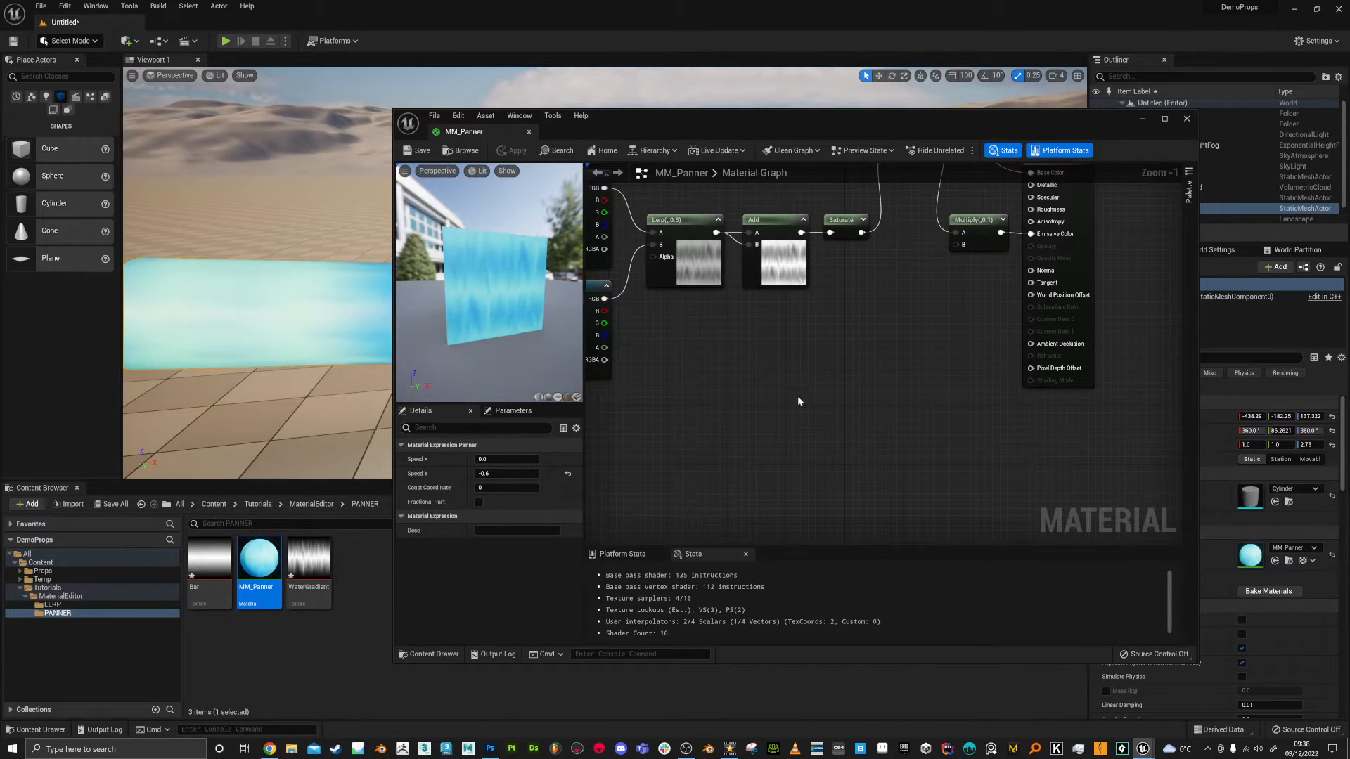
scroll(816, 371, "up", 1)
right_click(819, 376)
type("blend")
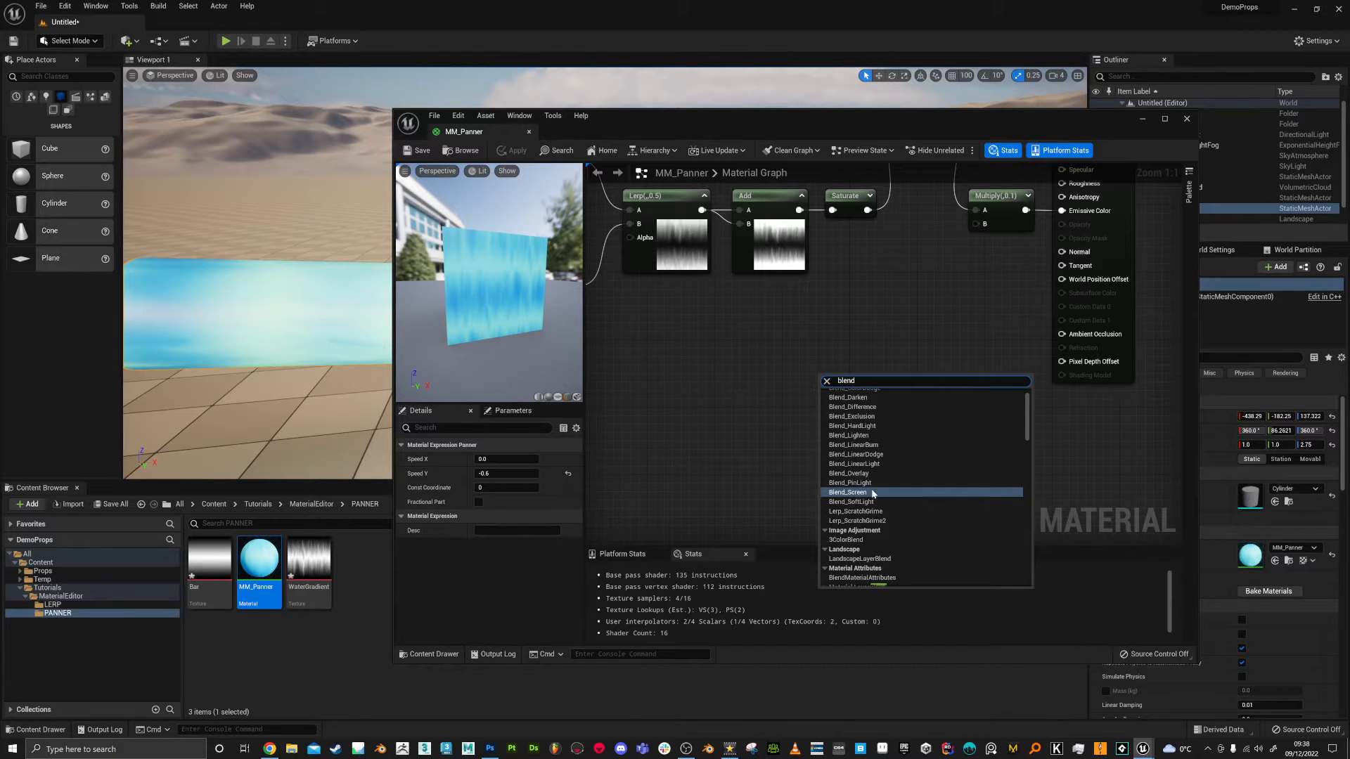
scroll(885, 575, "down", 3)
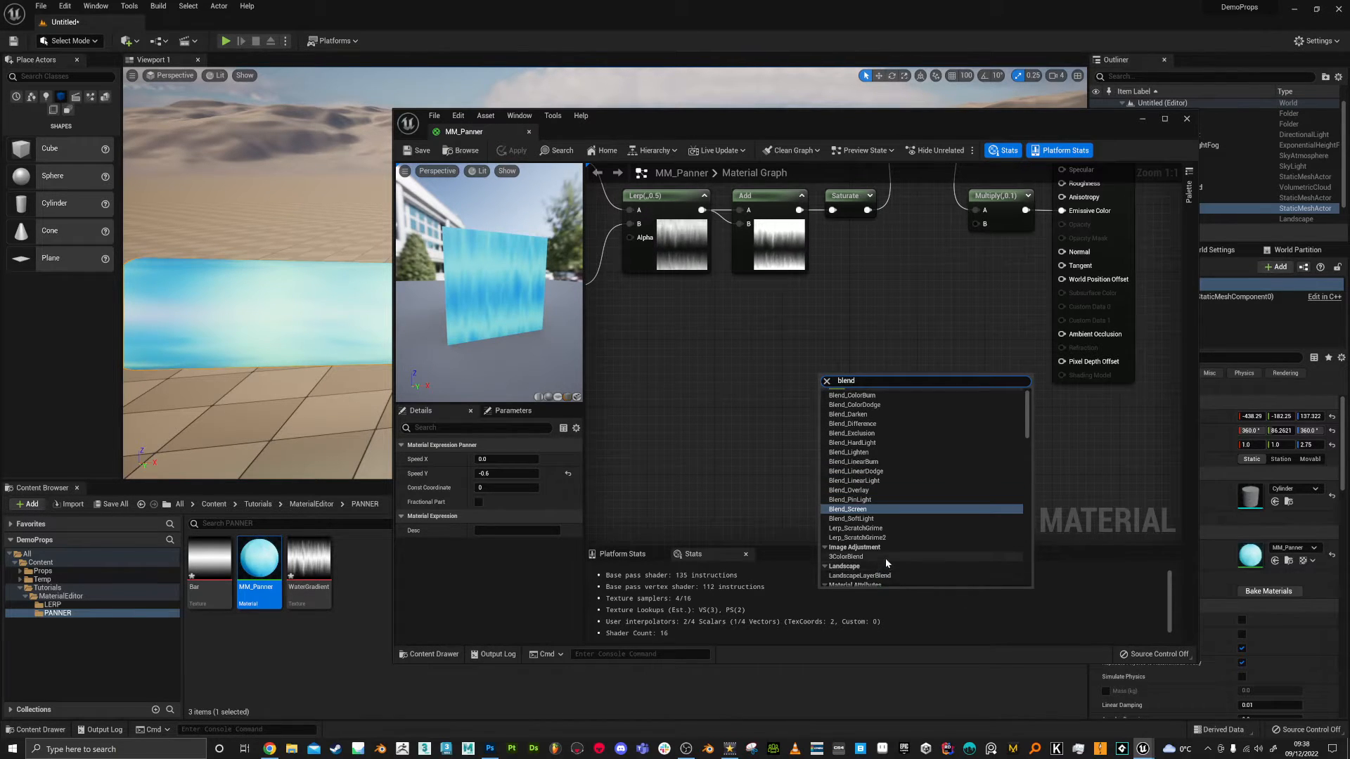
scroll(888, 513, "down", 3)
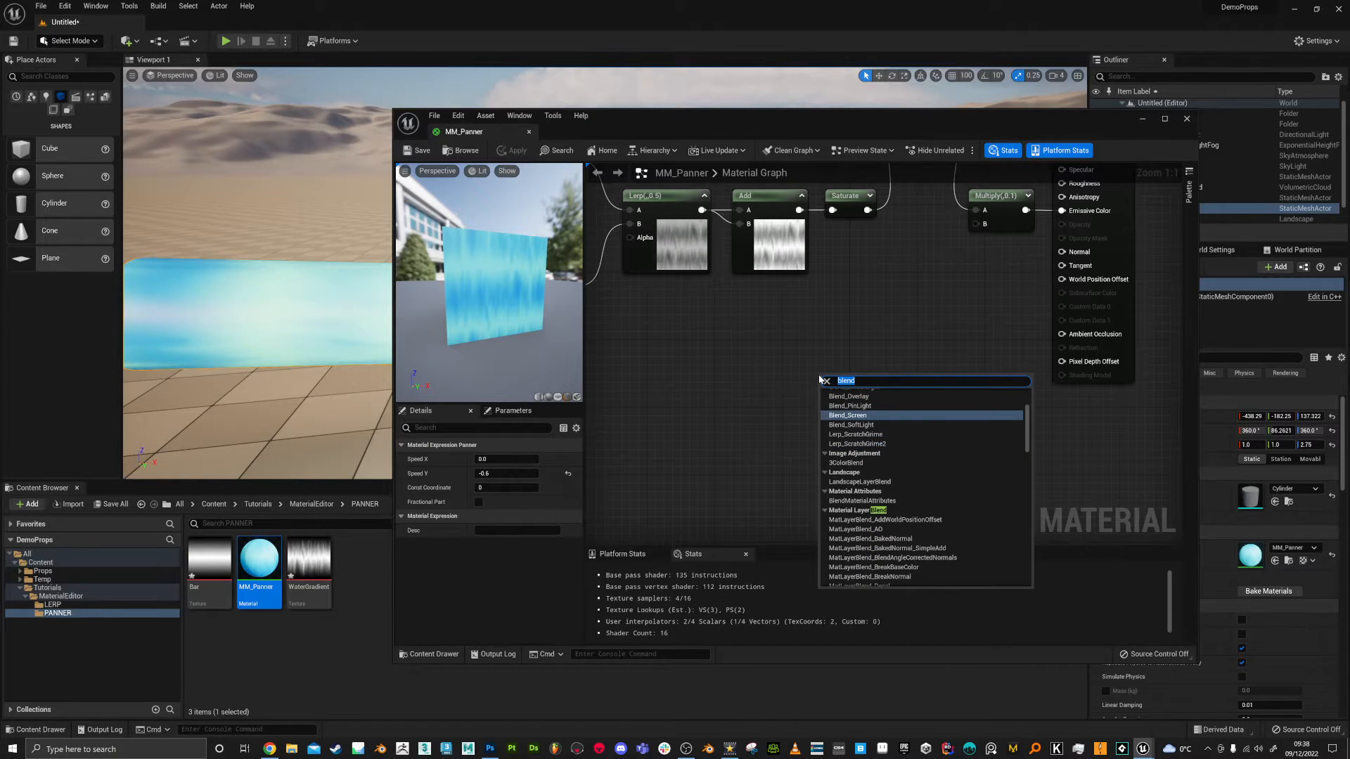
Search the node list for normal functions and add a BlendAngleCorrectedNormals node below the Saturate node
type("normal")
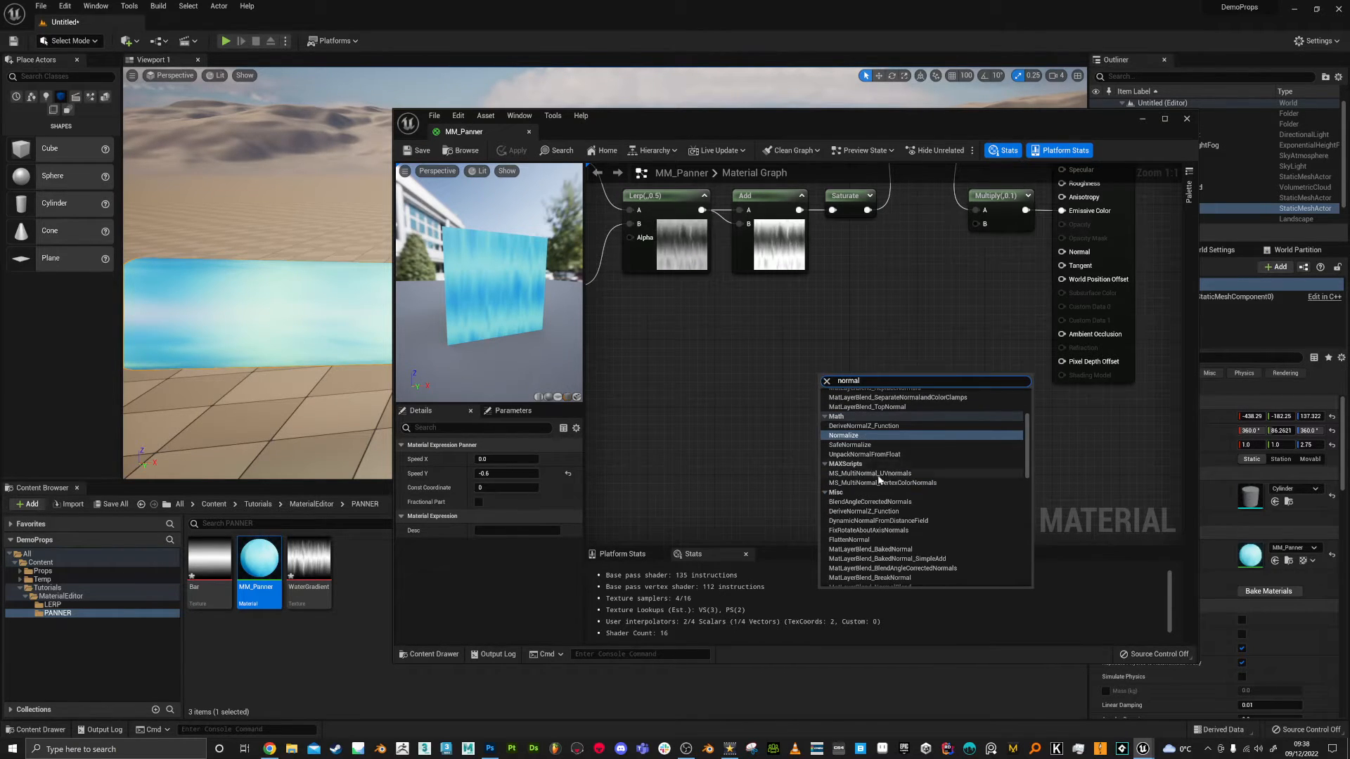
left_click_drag(1029, 462, 1034, 542)
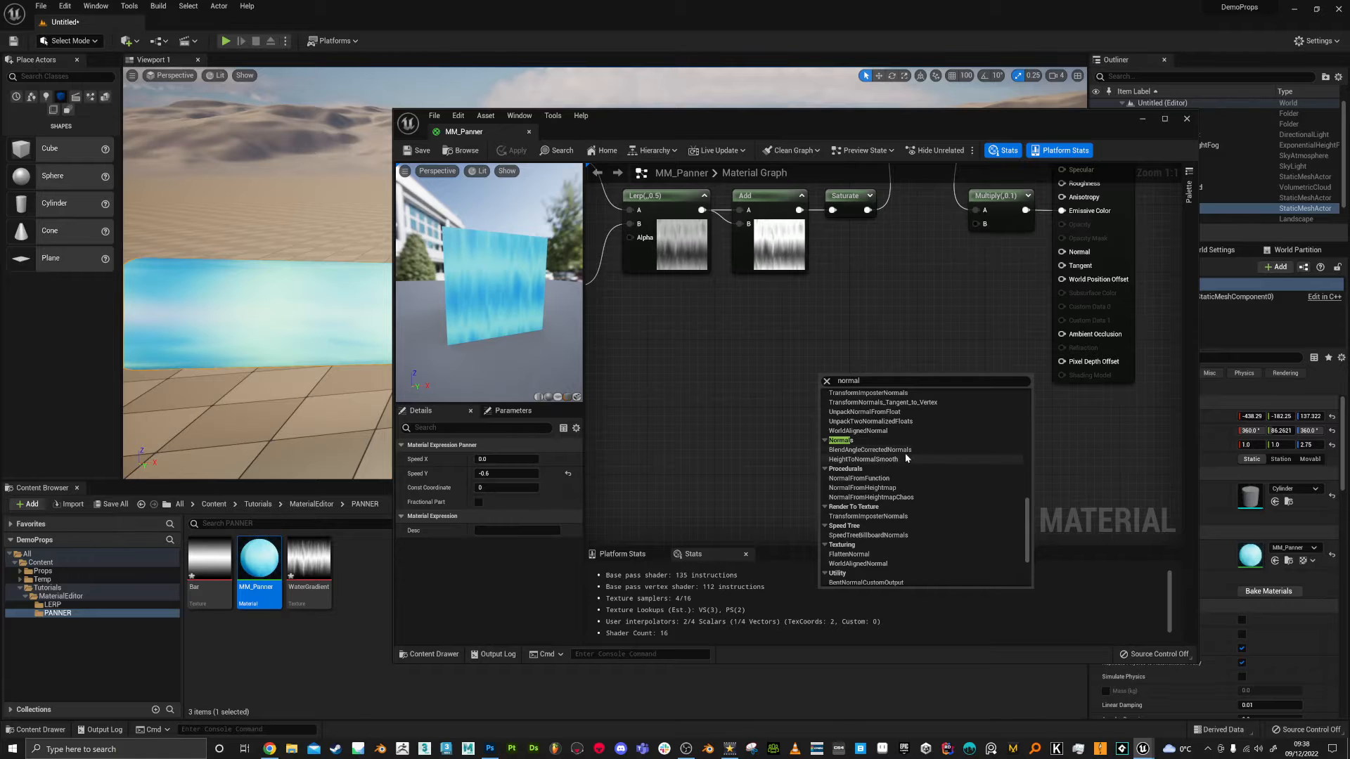
left_click(897, 452)
left_click_drag(856, 382, 762, 407)
left_click(687, 383)
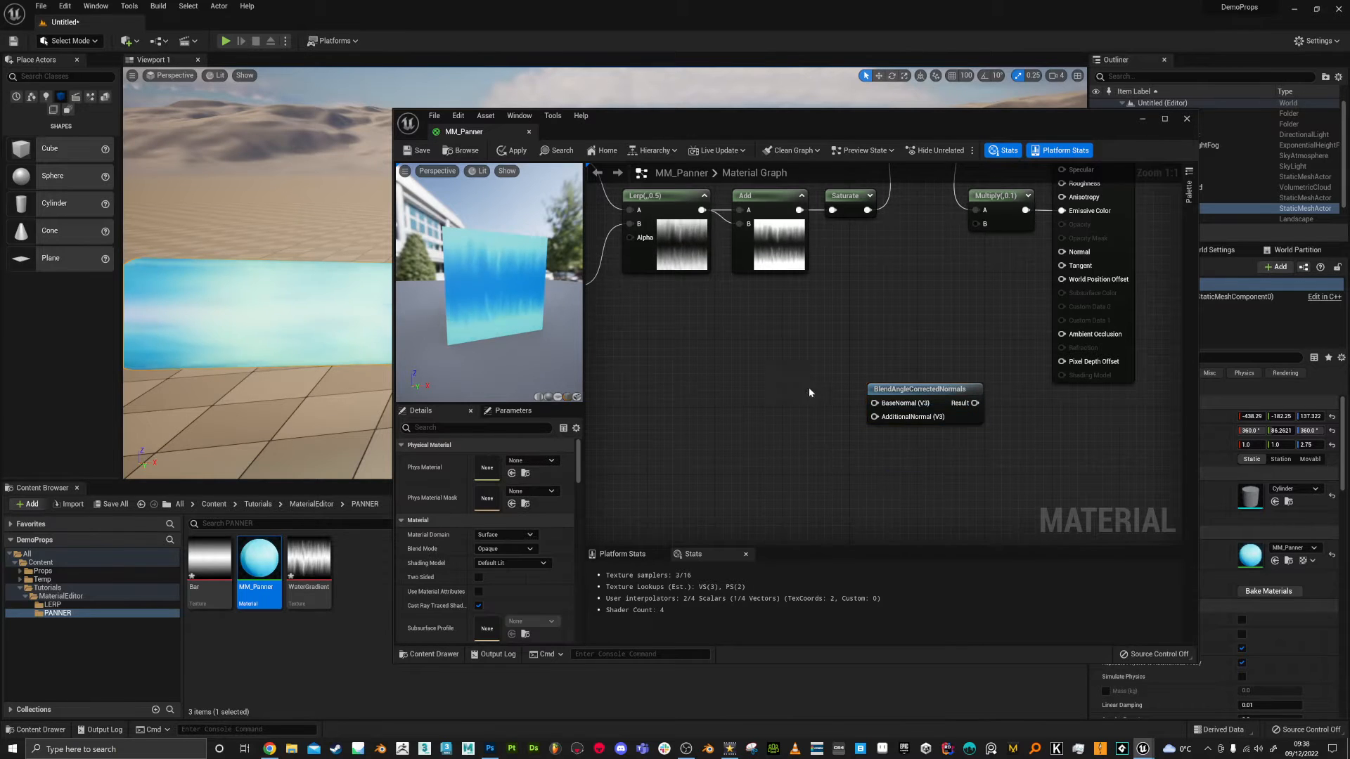
left_click_drag(875, 417, 819, 440)
left_click(787, 409)
Reposition the BlendAngleCorrectedNormals node in the free space below the Saturate and emissive Multiply nodes
scroll(787, 375, "down", 2)
right_click_drag(786, 374, 857, 456)
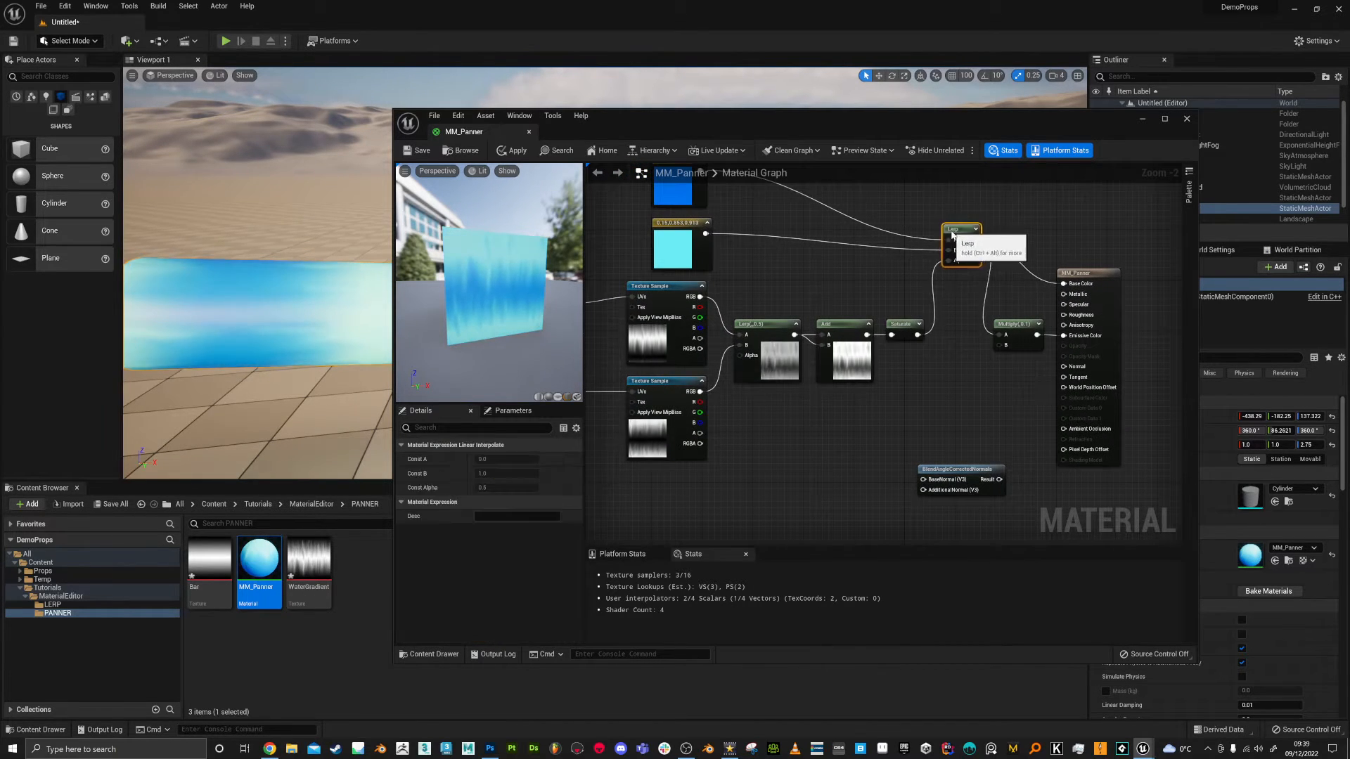
left_click_drag(944, 239, 944, 232)
left_click_drag(956, 471, 936, 477)
right_click_drag(956, 418, 972, 361)
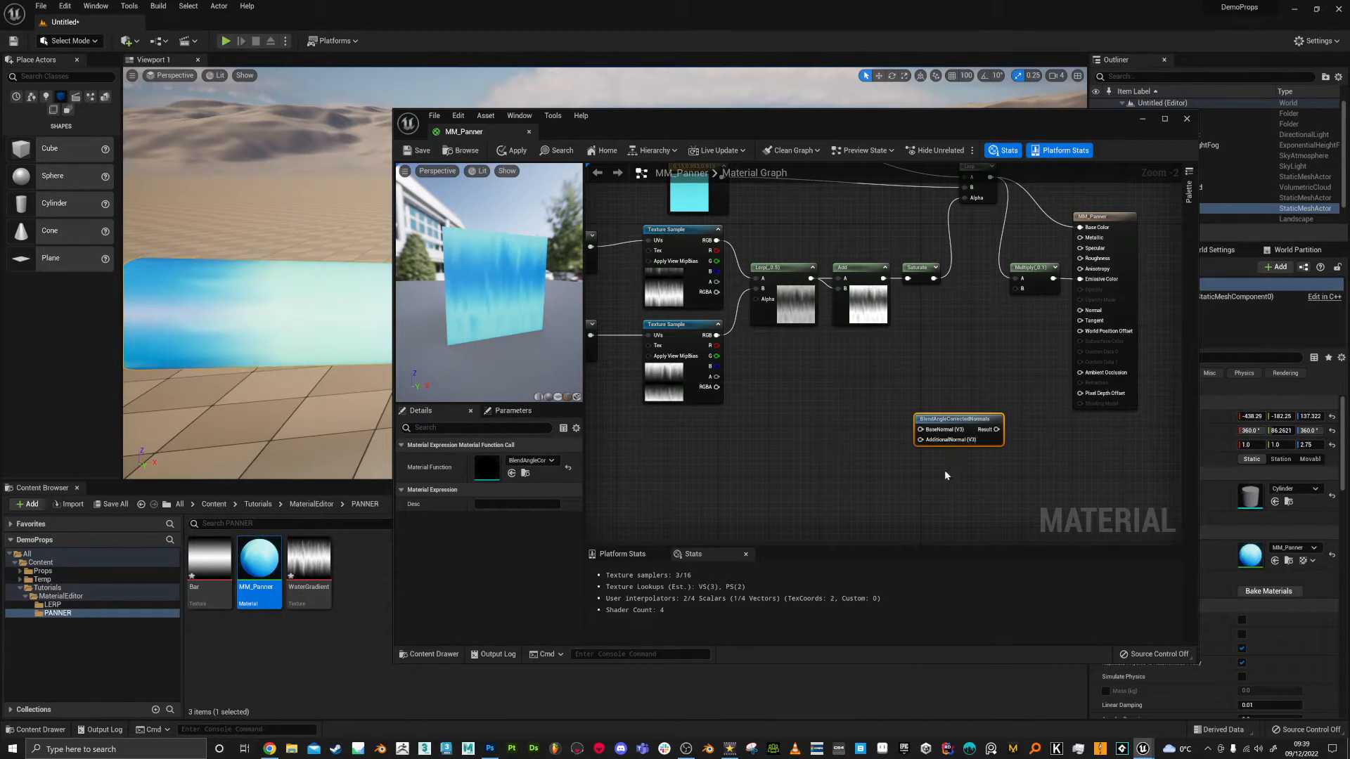
Examine the BlendAngleCorrectedNormals function's internal graph and close it again
scroll(871, 461, "up", 1)
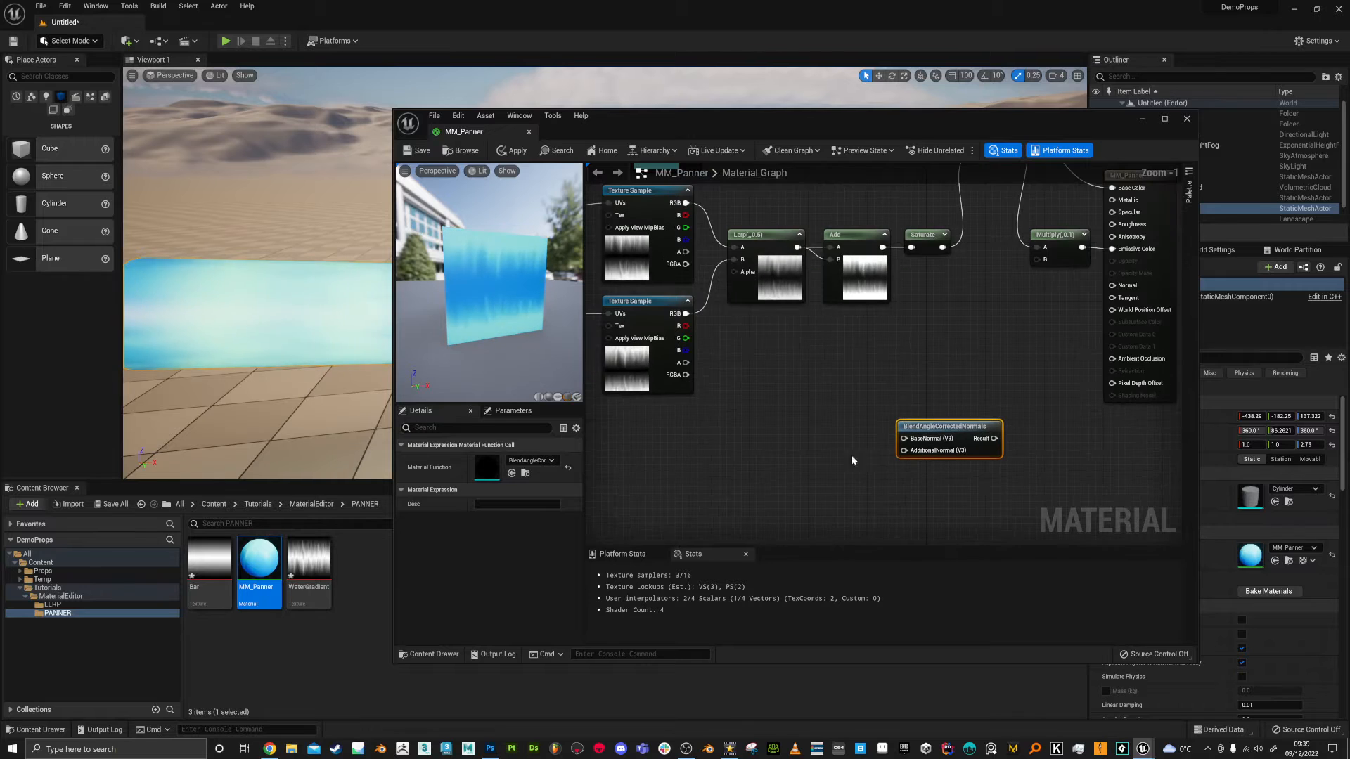
left_click_drag(938, 429, 938, 436)
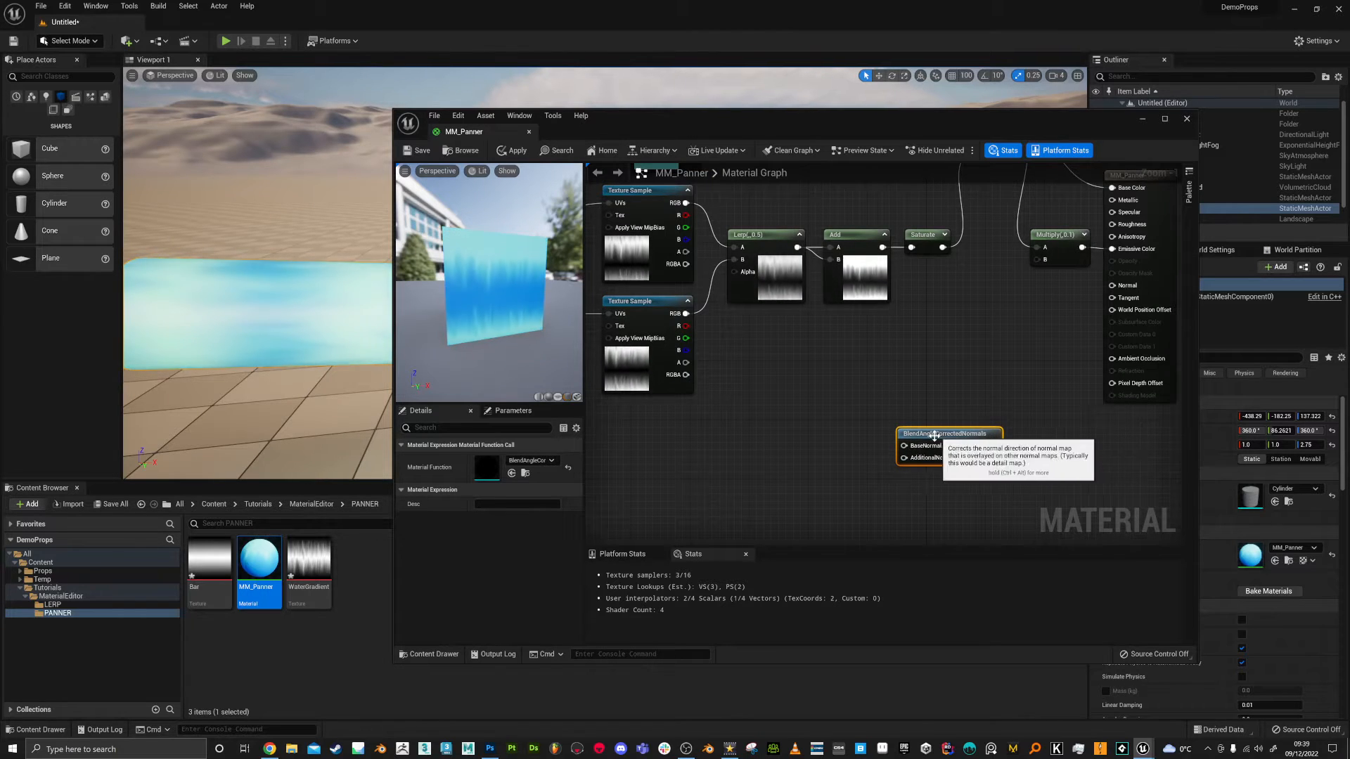
double_click(945, 438)
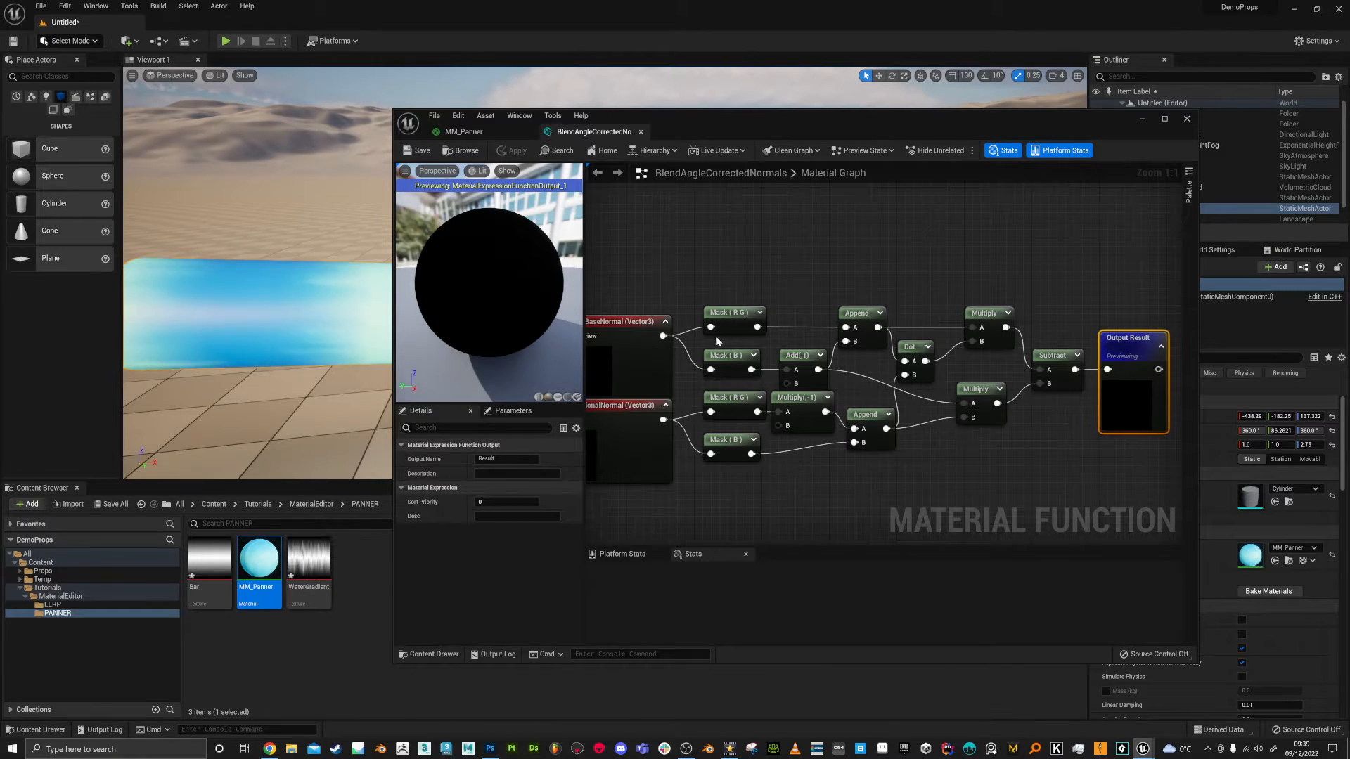
left_click(641, 133)
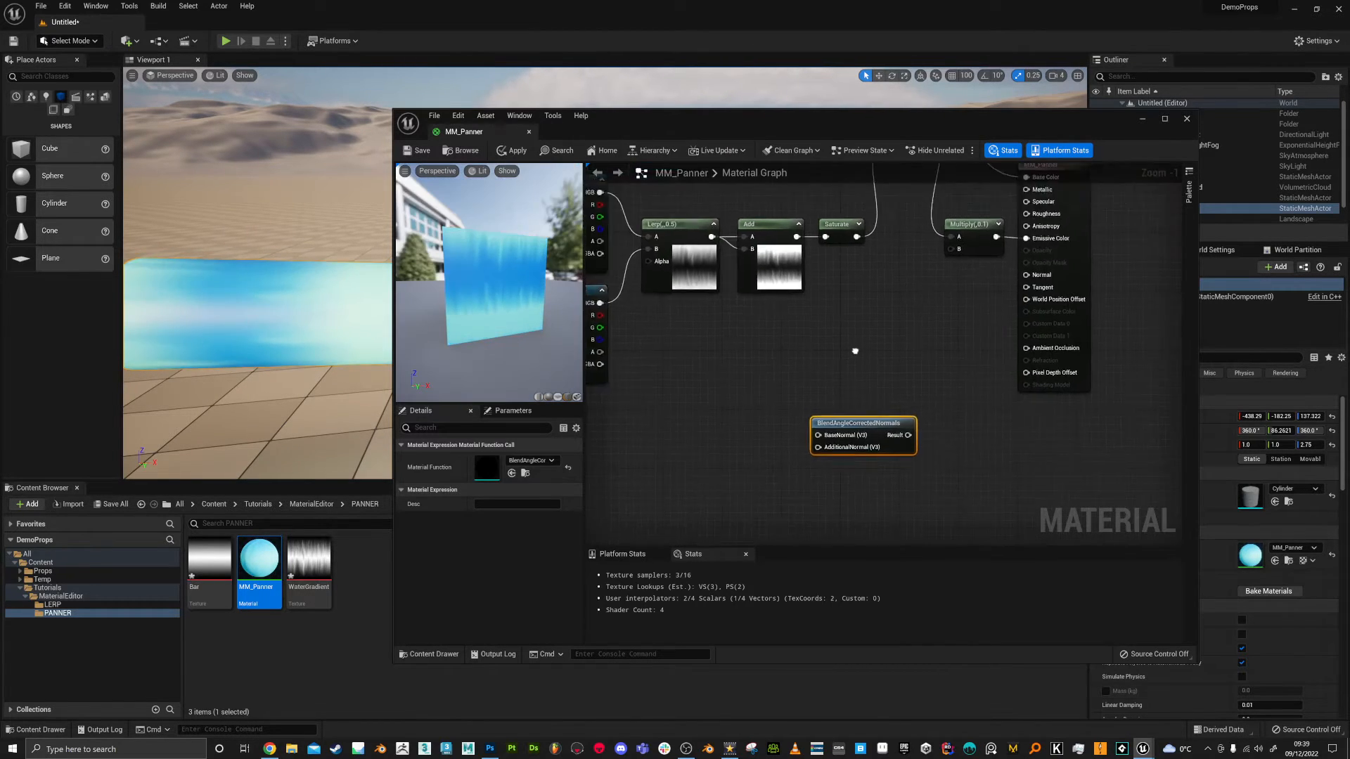
Switch to the Chrome browser, search for an online normal map generator in a new tab, and open the NormalMap-Online site
right_click_drag(817, 386, 886, 363)
left_click(887, 363)
right_click_drag(810, 326, 852, 378)
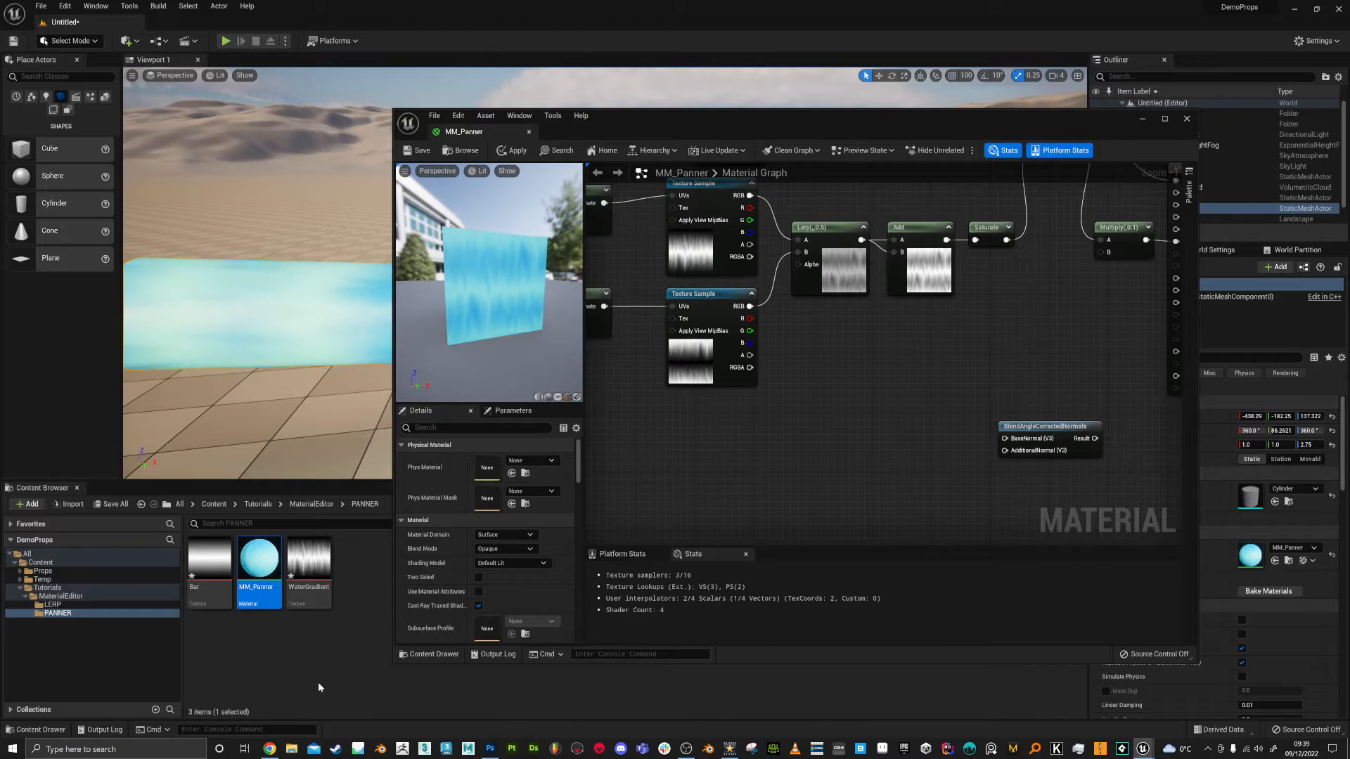
left_click(268, 750)
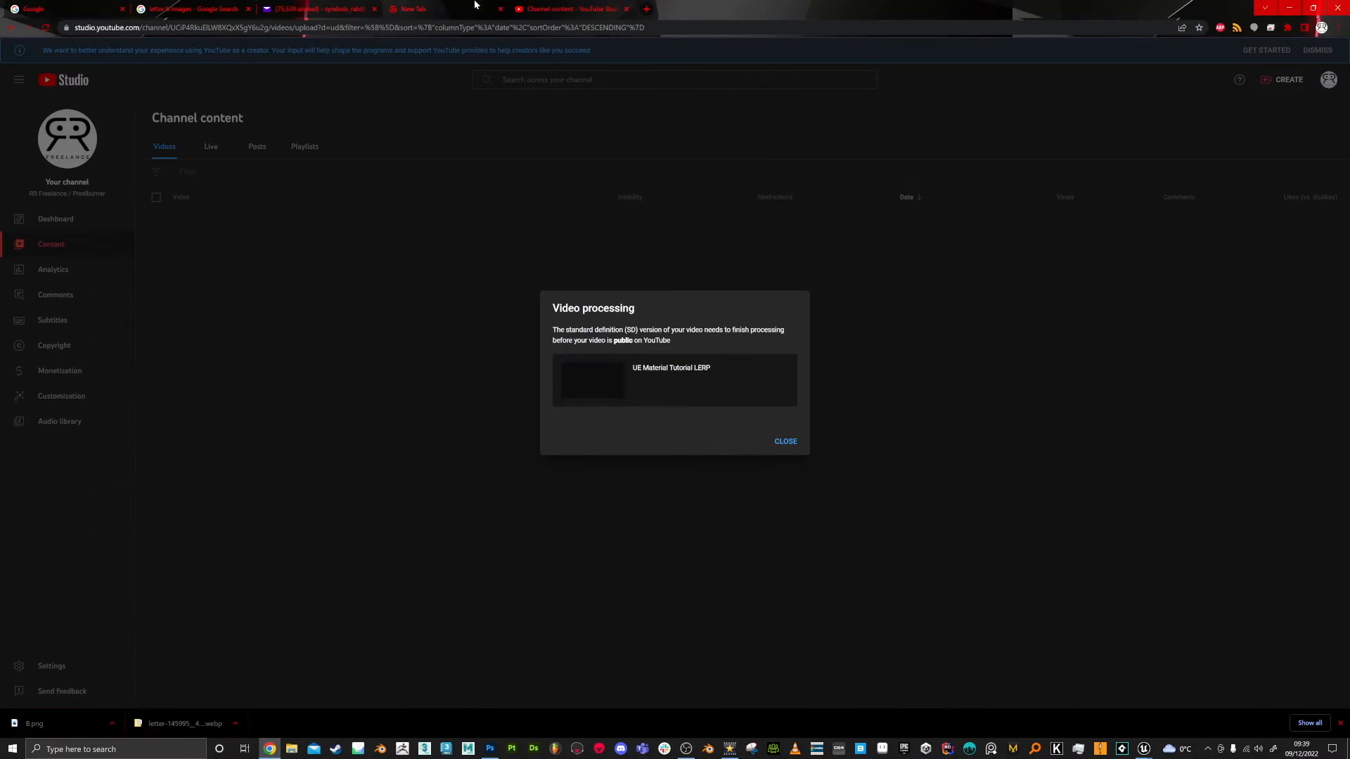
left_click(648, 9)
type("cp")
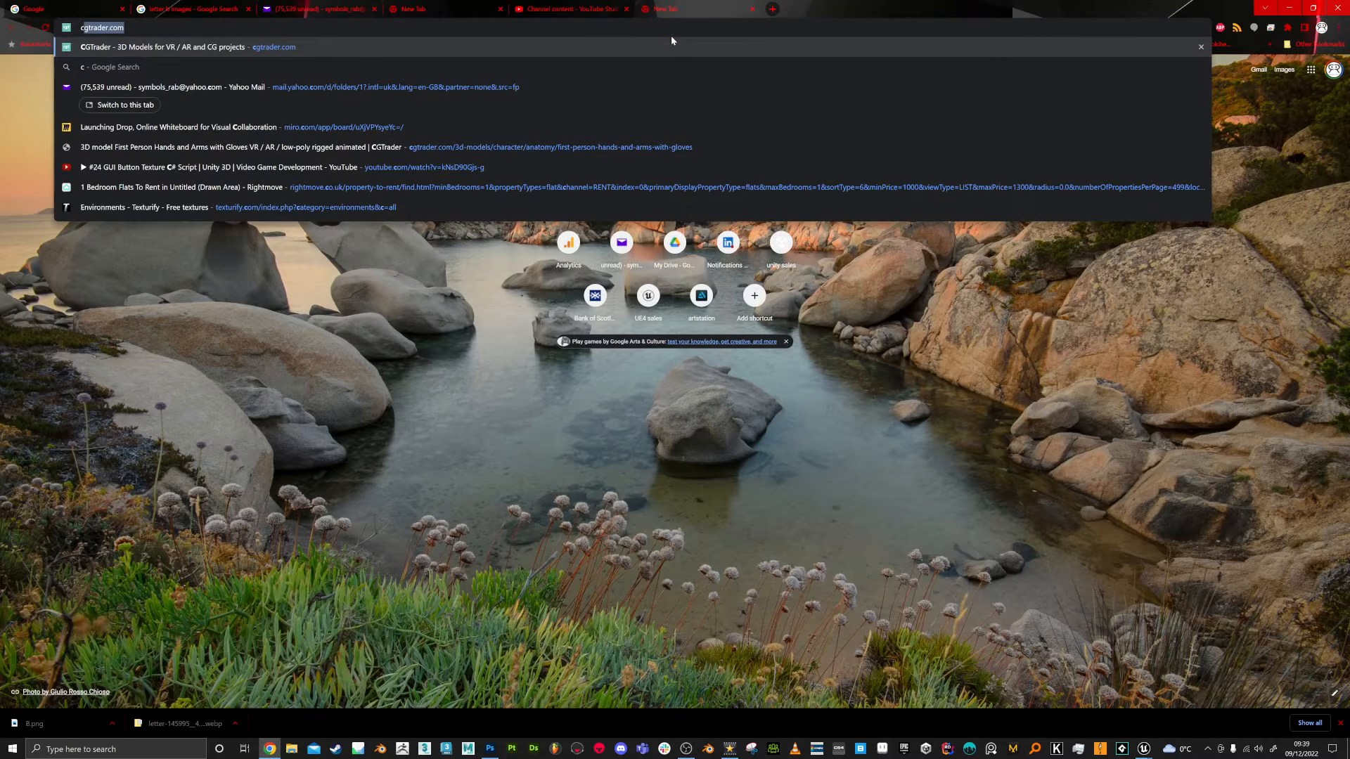
type("y n")
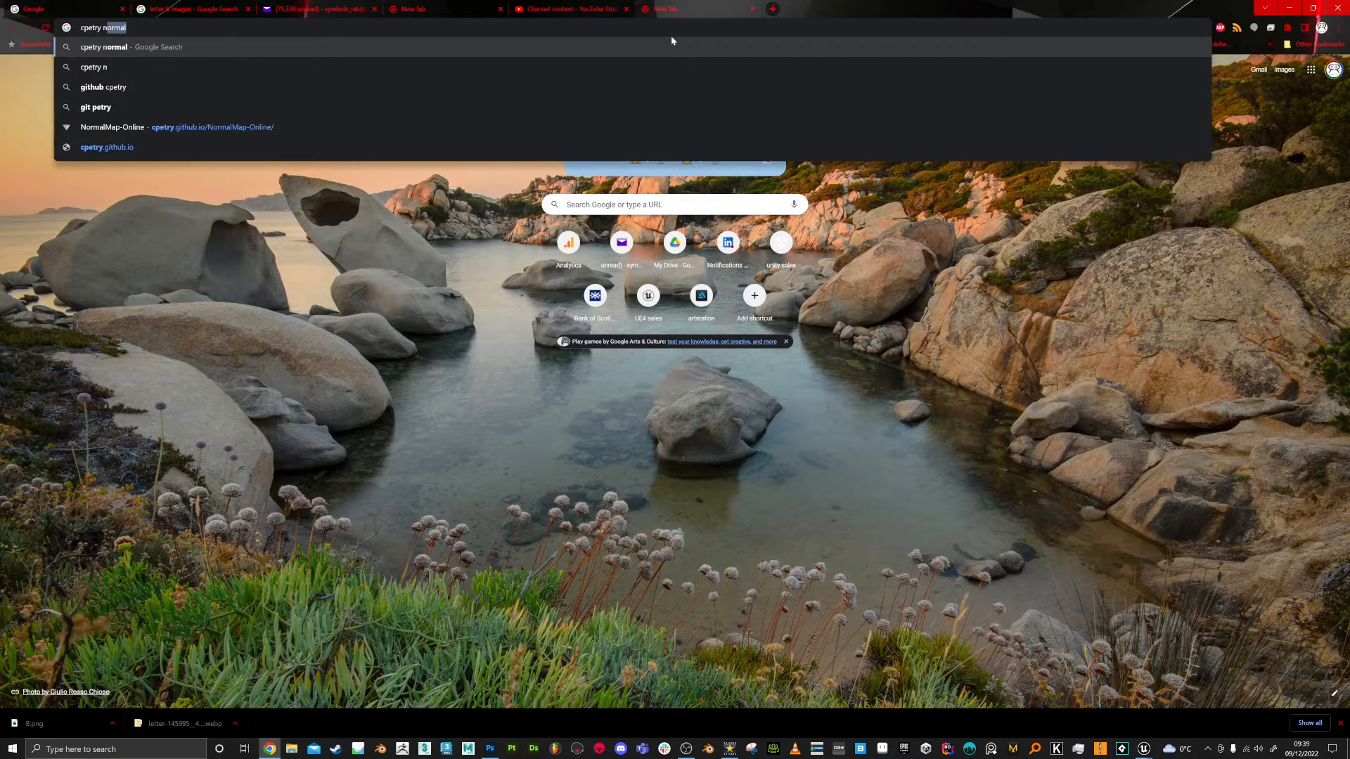
type("rmal map")
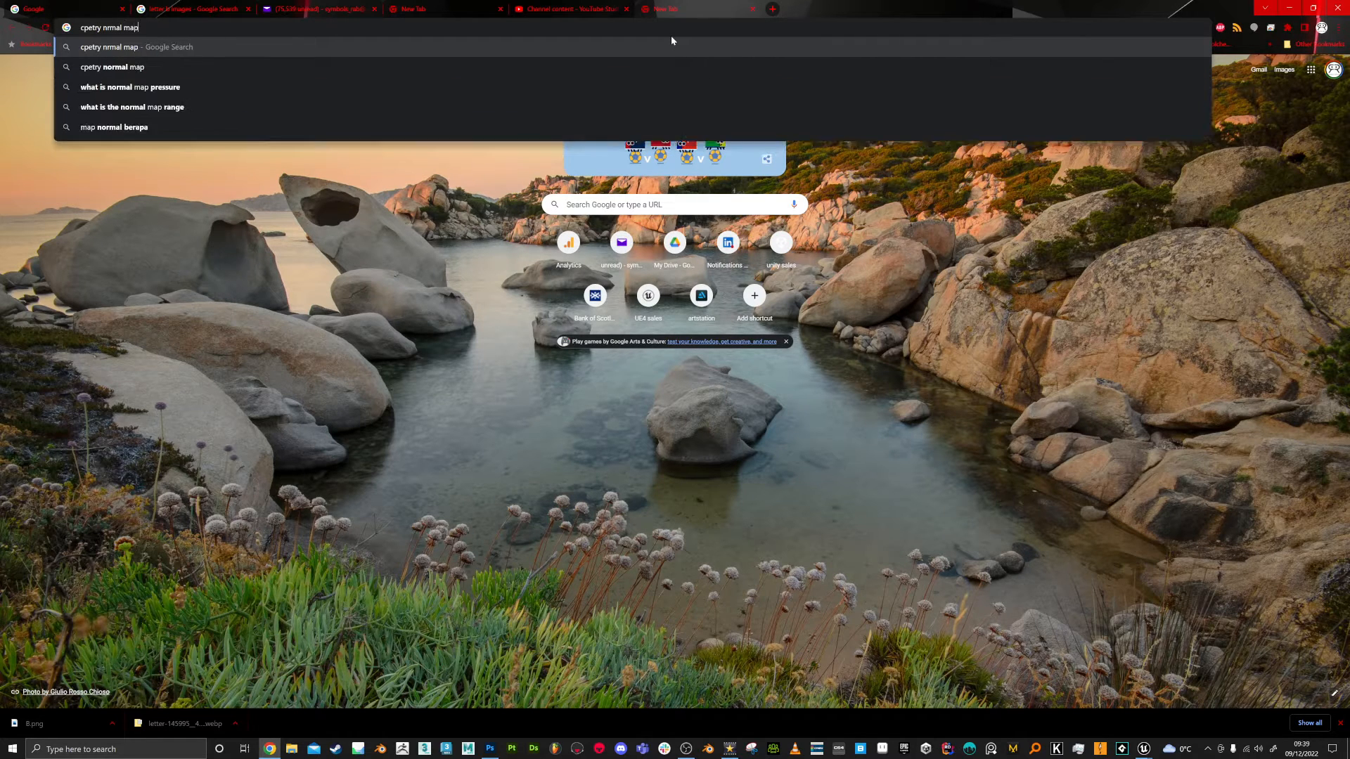
key("Return")
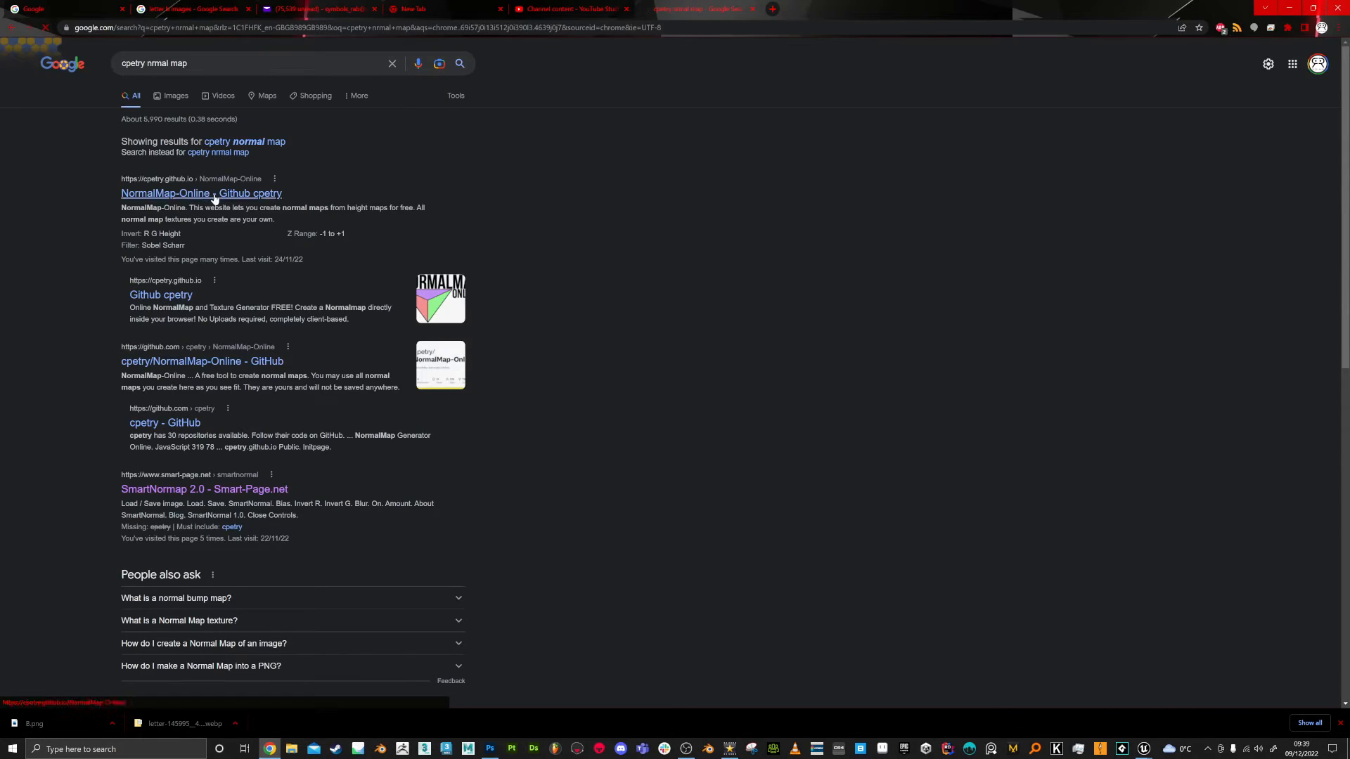
left_click(215, 199)
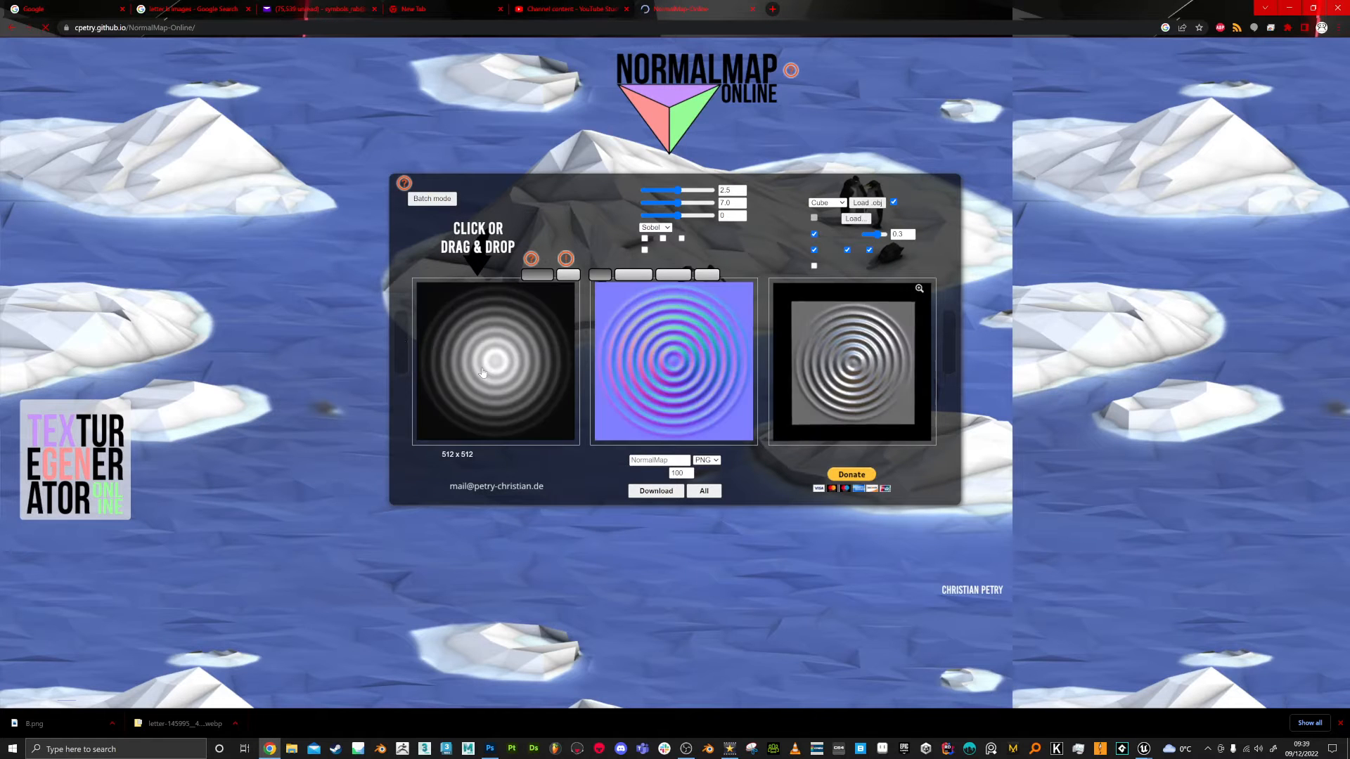
Load the WaterGradient image from the Desktop as the height map in NormalMap-Online
left_click(482, 373)
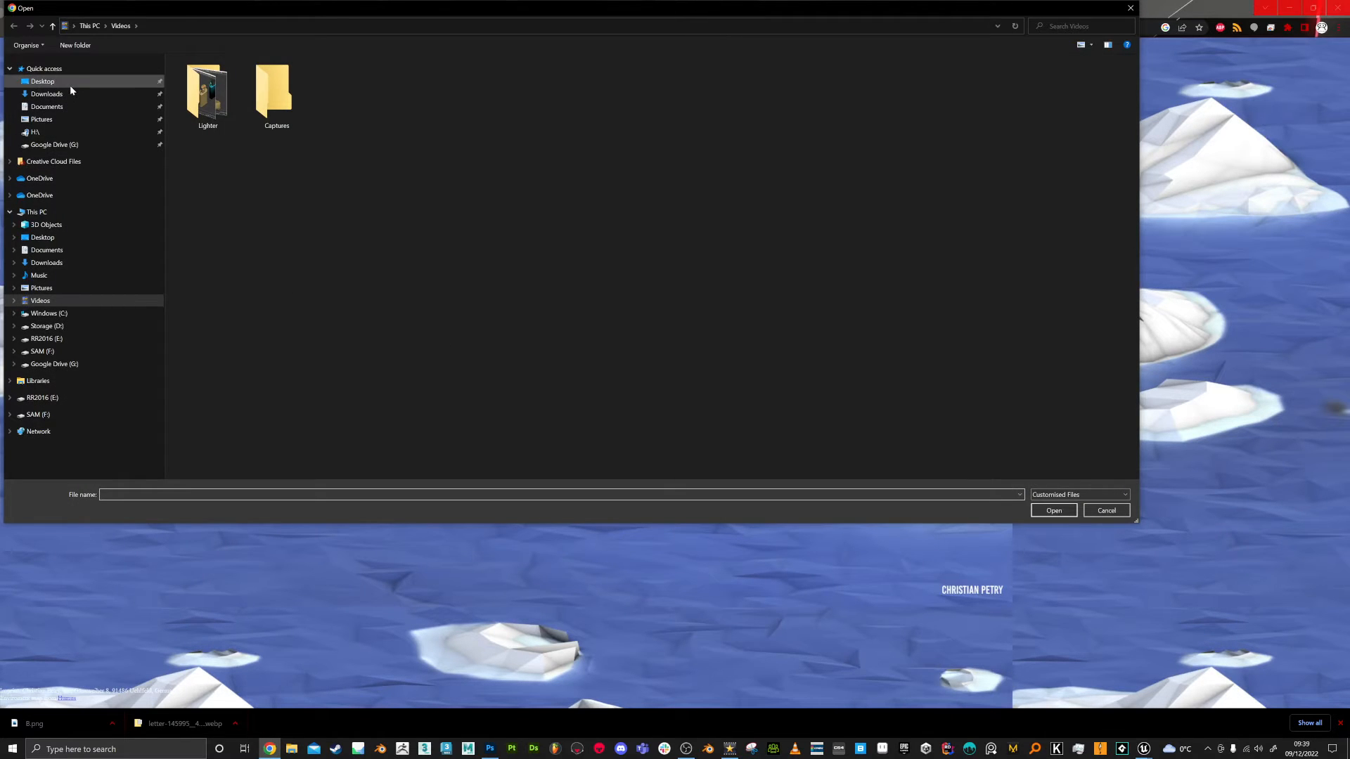
left_click(70, 86)
double_click(204, 93)
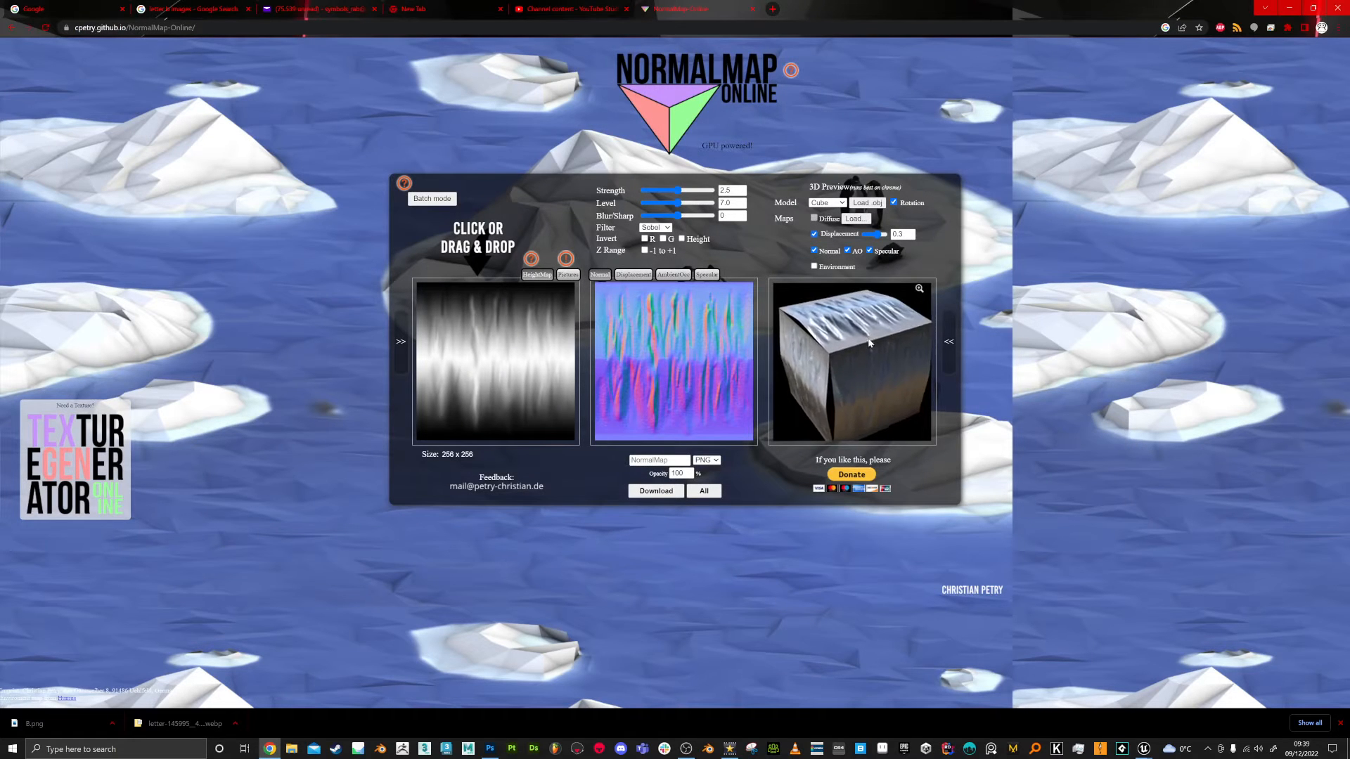
Turn off displacement and automatic rotation for the cube in the 3D preview and rotate it to view the surface
left_click(814, 234)
left_click(894, 202)
left_click_drag(863, 385, 910, 380)
Soften the normal map with strength 0.82, level 8.7 and blur/sharp -11, checking it on the preview cube
left_click_drag(673, 216, 687, 205)
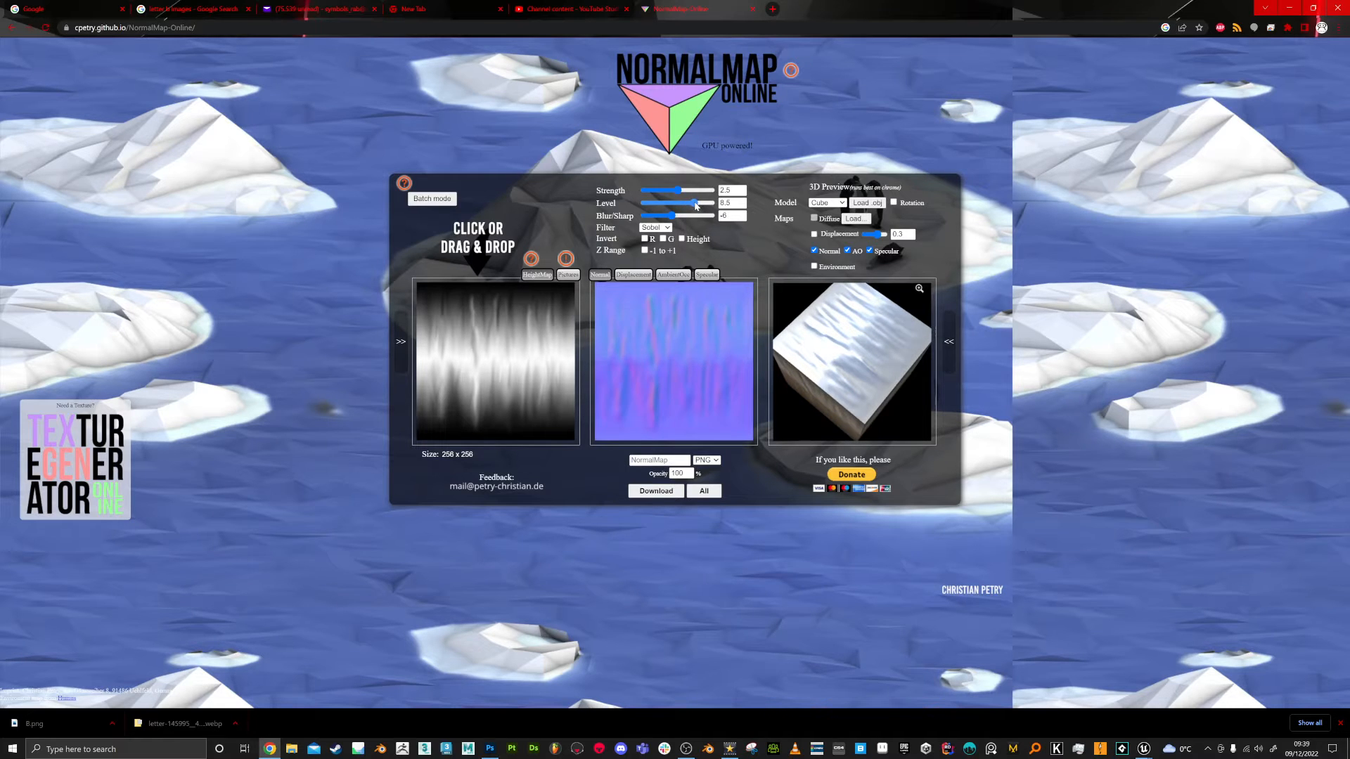
left_click_drag(842, 365, 790, 338)
left_click_drag(674, 190, 650, 192)
mouse_move(843, 376)
left_mouse_down()
mouse_move(825, 339)
mouse_move(876, 369)
mouse_move(847, 363)
left_mouse_up()
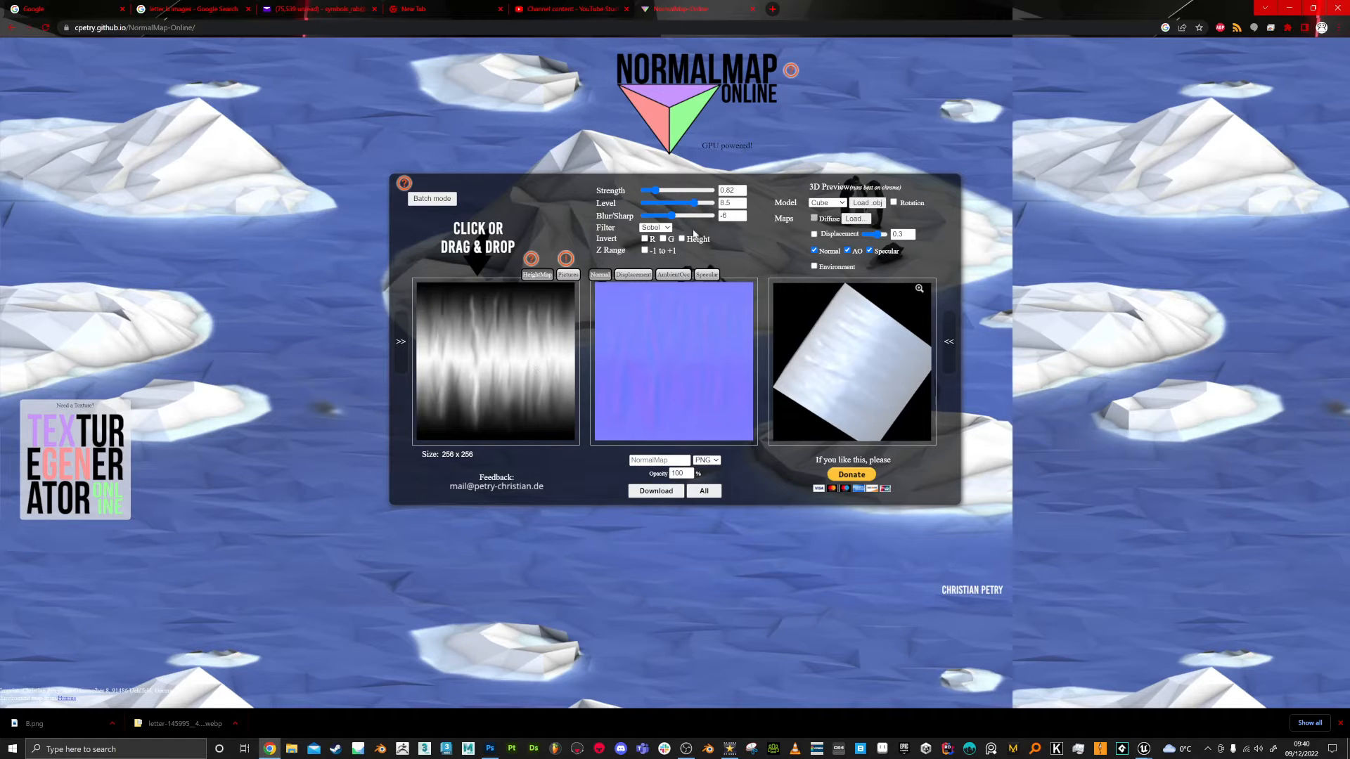
left_click_drag(689, 210, 693, 211)
mouse_move(800, 327)
left_mouse_down()
mouse_move(845, 347)
mouse_move(810, 336)
left_mouse_up()
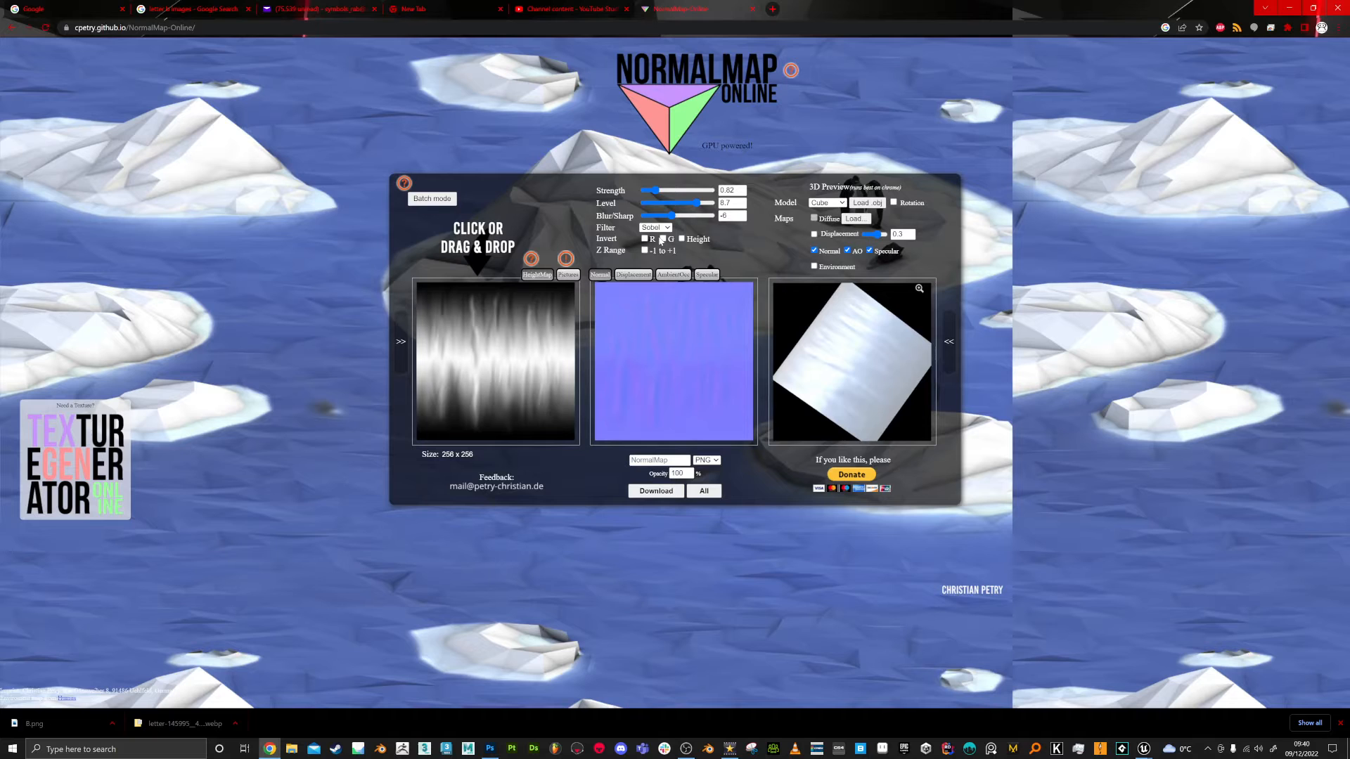
left_click_drag(690, 220, 658, 222)
left_click_drag(845, 347, 837, 338)
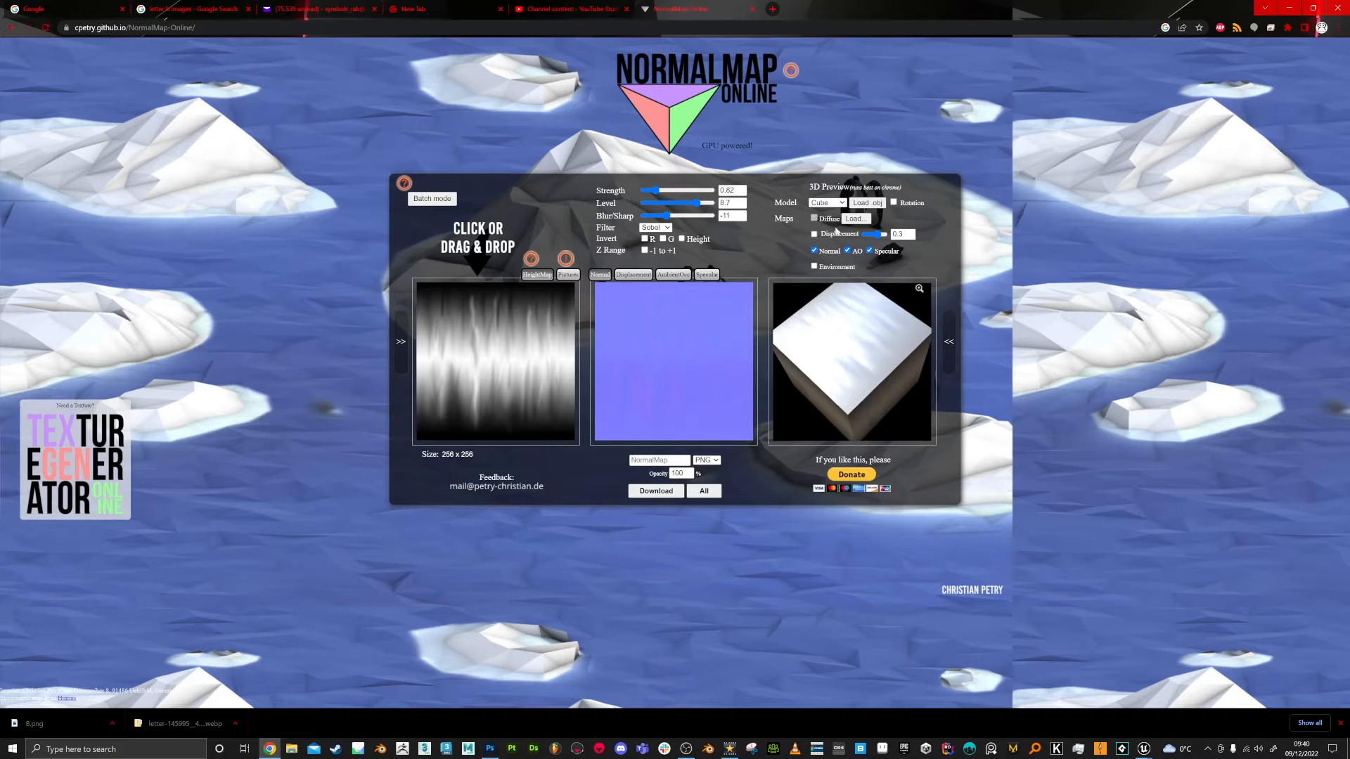
Adjust the specular map to strength 0.43 and range 0.96, checking its effect on the preview cube
left_click(707, 275)
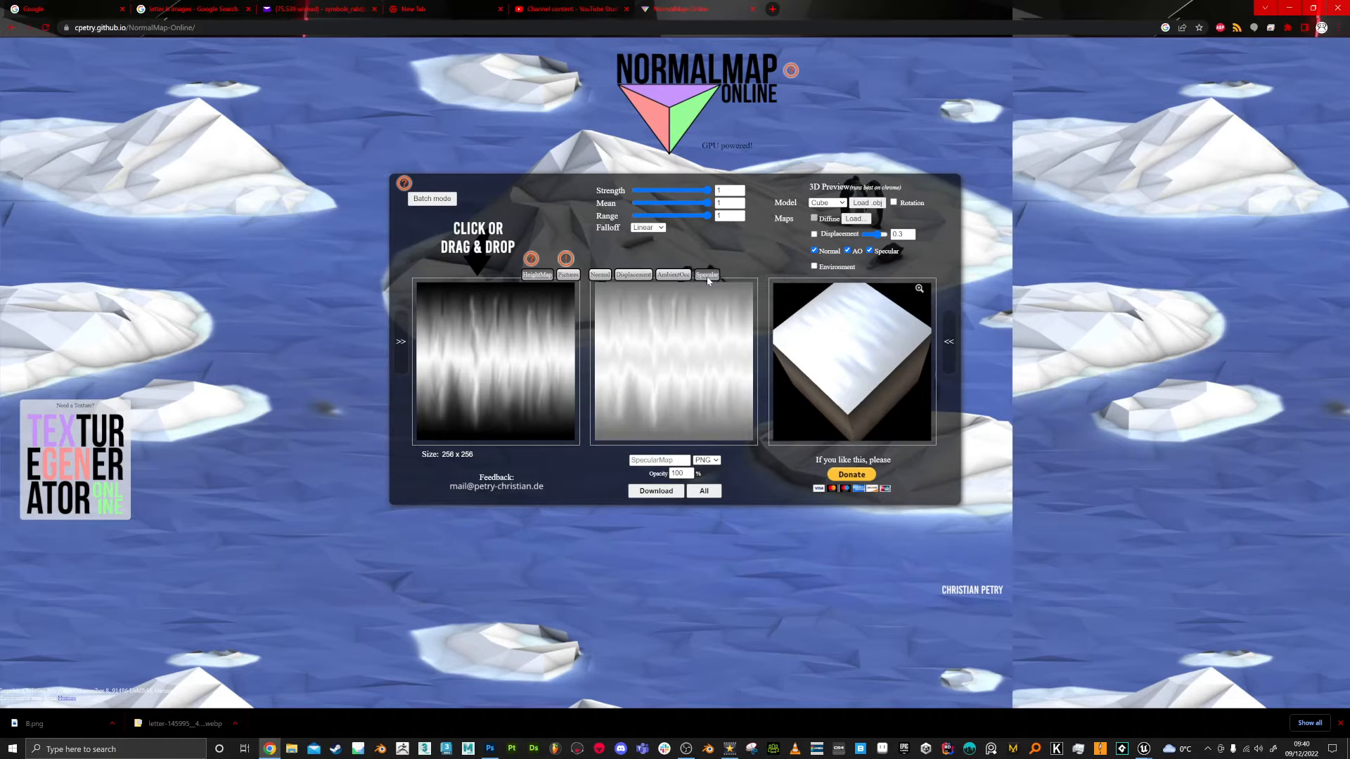
left_click_drag(709, 190, 649, 225)
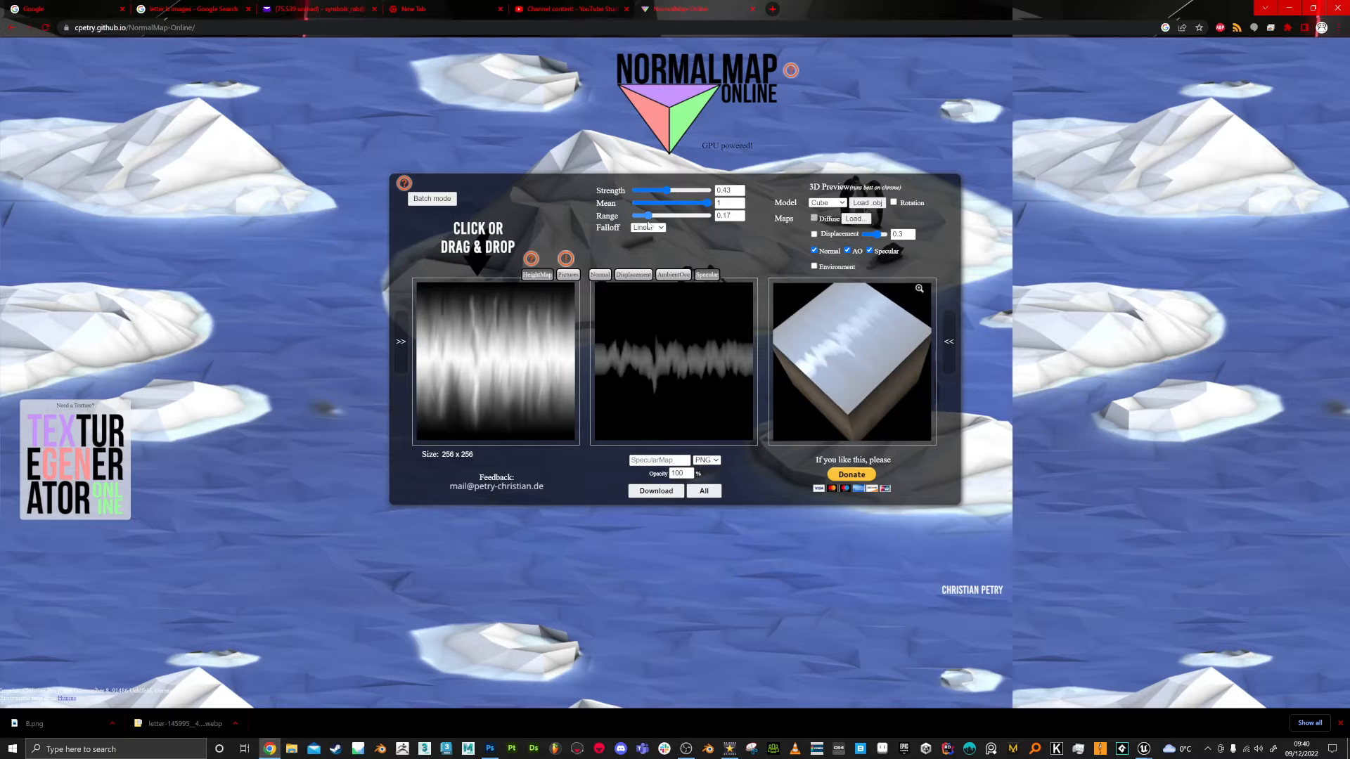
mouse_move(847, 367)
left_mouse_down()
mouse_move(837, 385)
mouse_move(826, 372)
mouse_move(857, 365)
mouse_move(845, 373)
left_mouse_up()
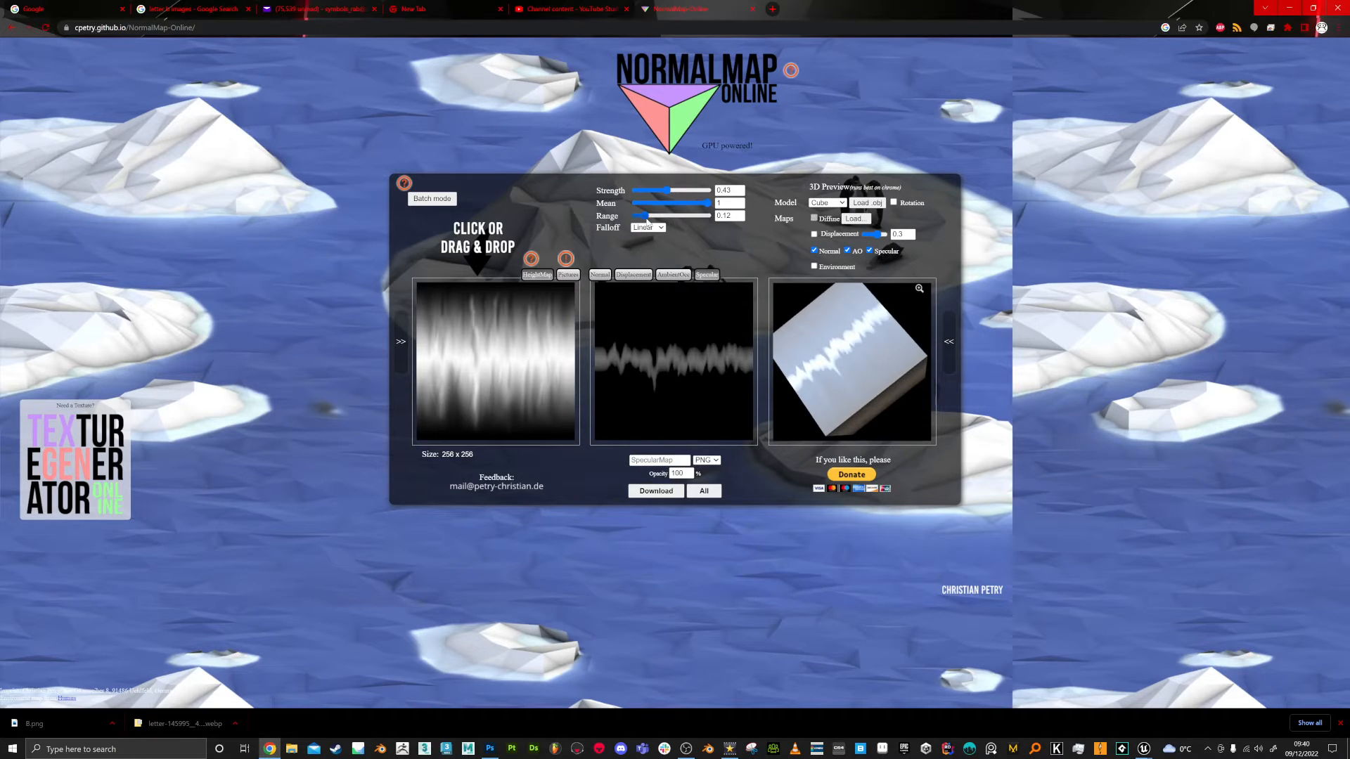
left_click_drag(647, 221, 705, 225)
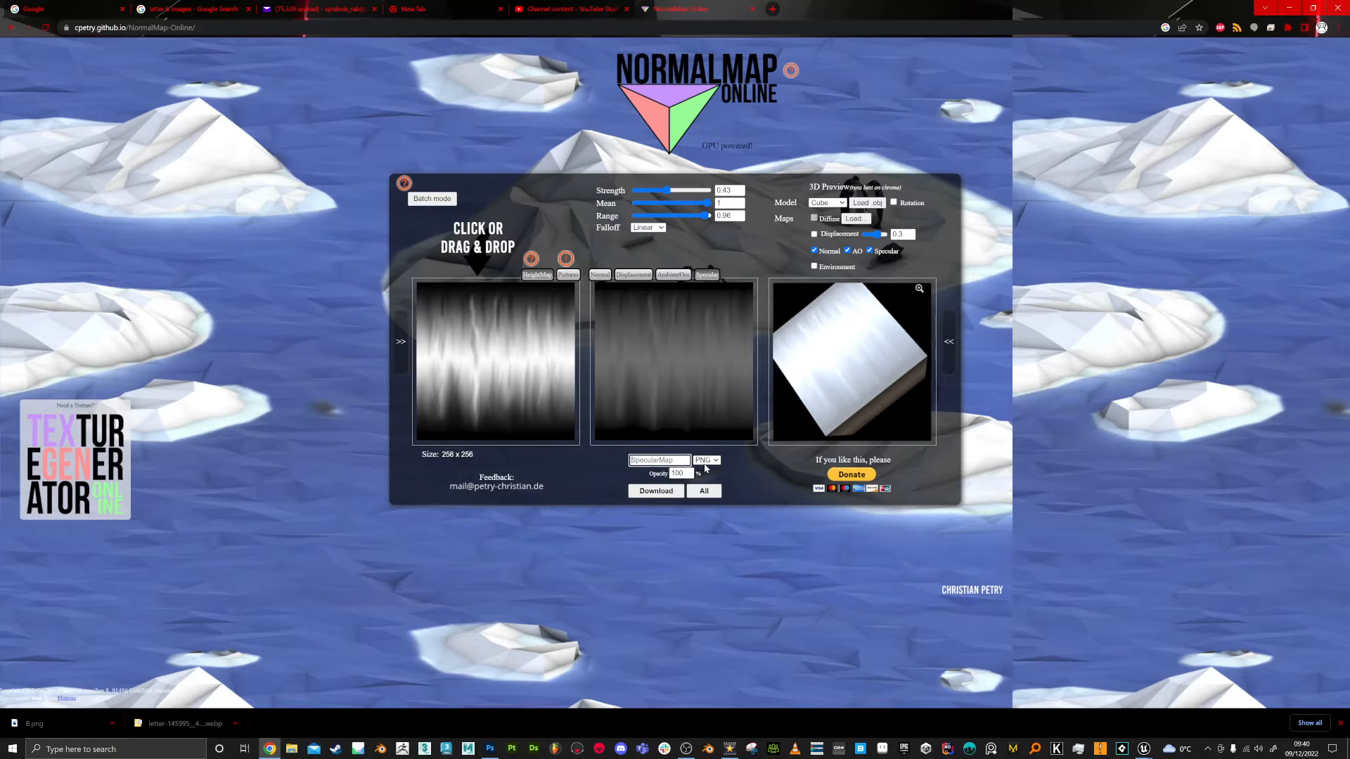
Return to the normal map, set its strength to 2.39, check the preview cube, and download the map as NormalMap.png
left_click(602, 276)
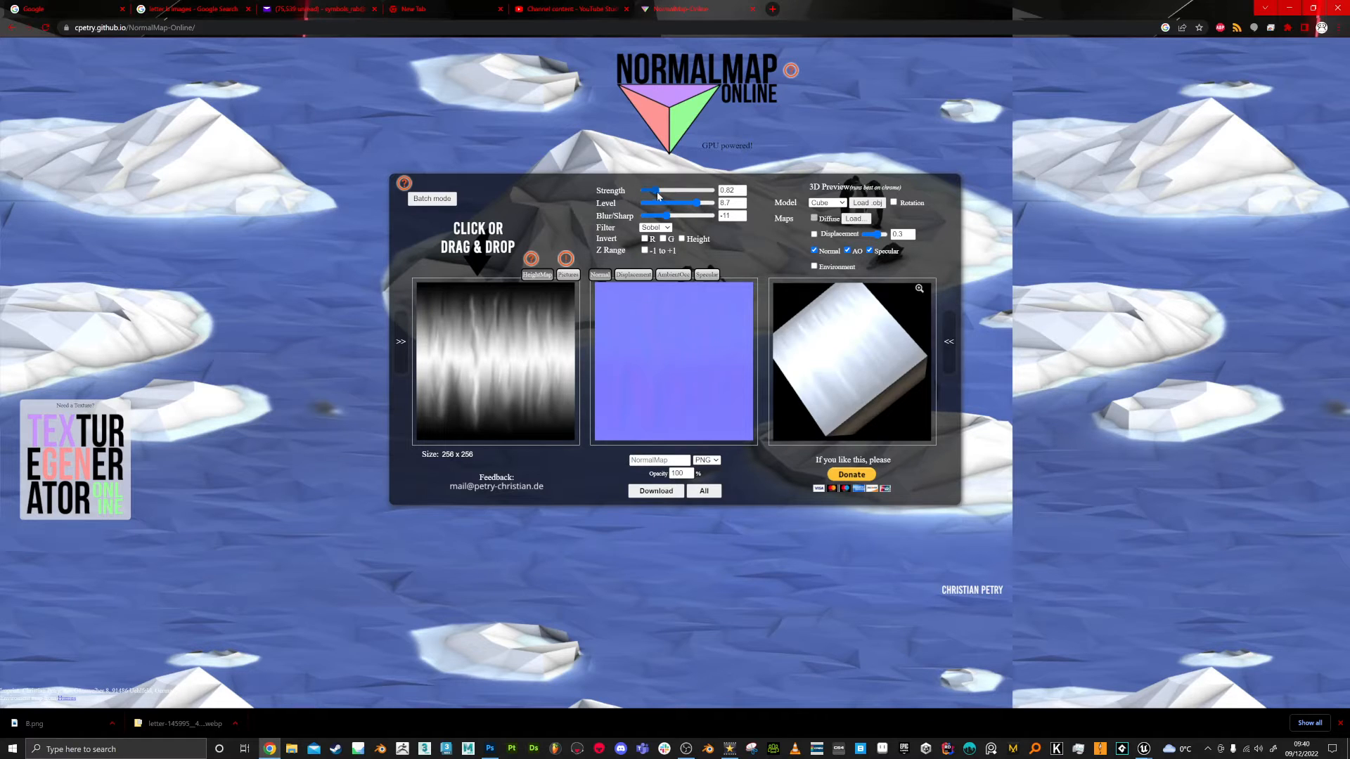
left_click_drag(856, 346, 814, 337)
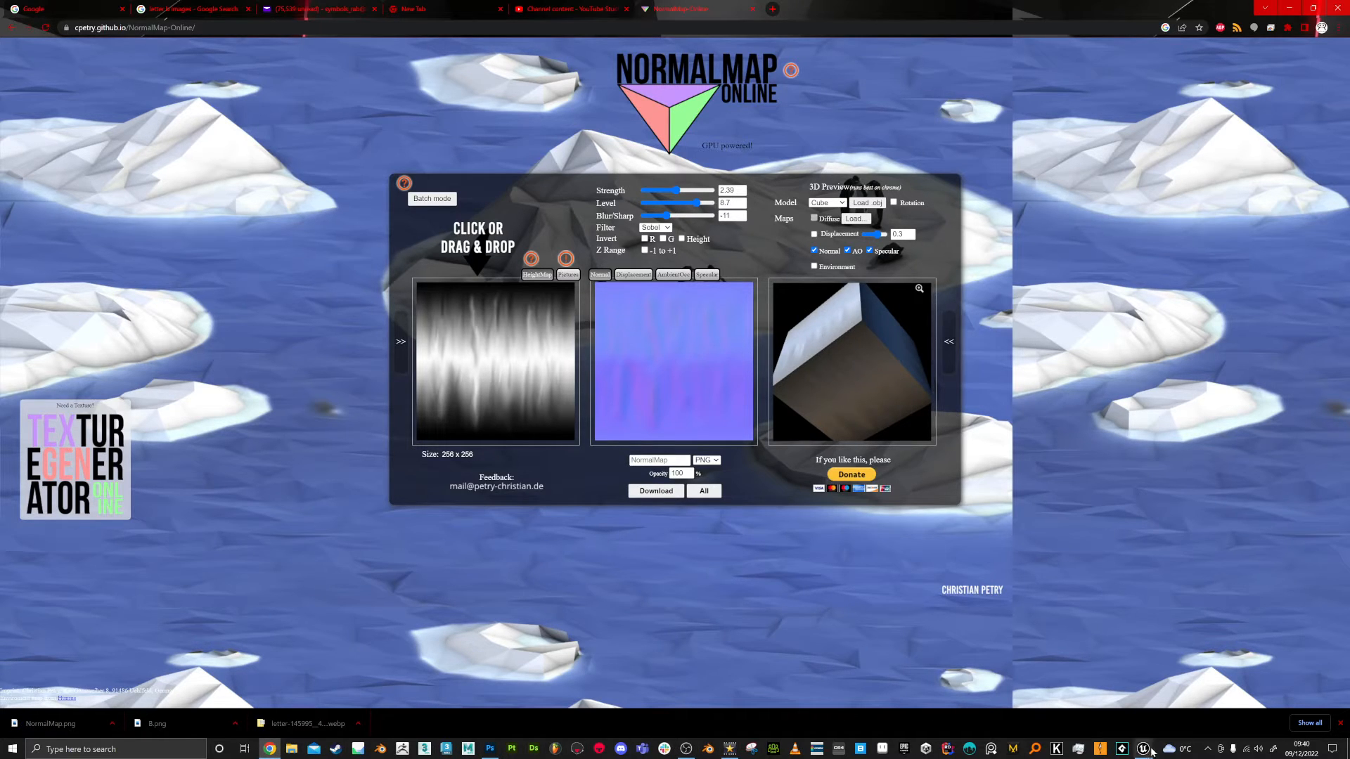
Switch back to Unreal Editor and import the NormalMap image from Downloads into the PANNER folder
mouse_move(1151, 753)
left_click(1126, 717)
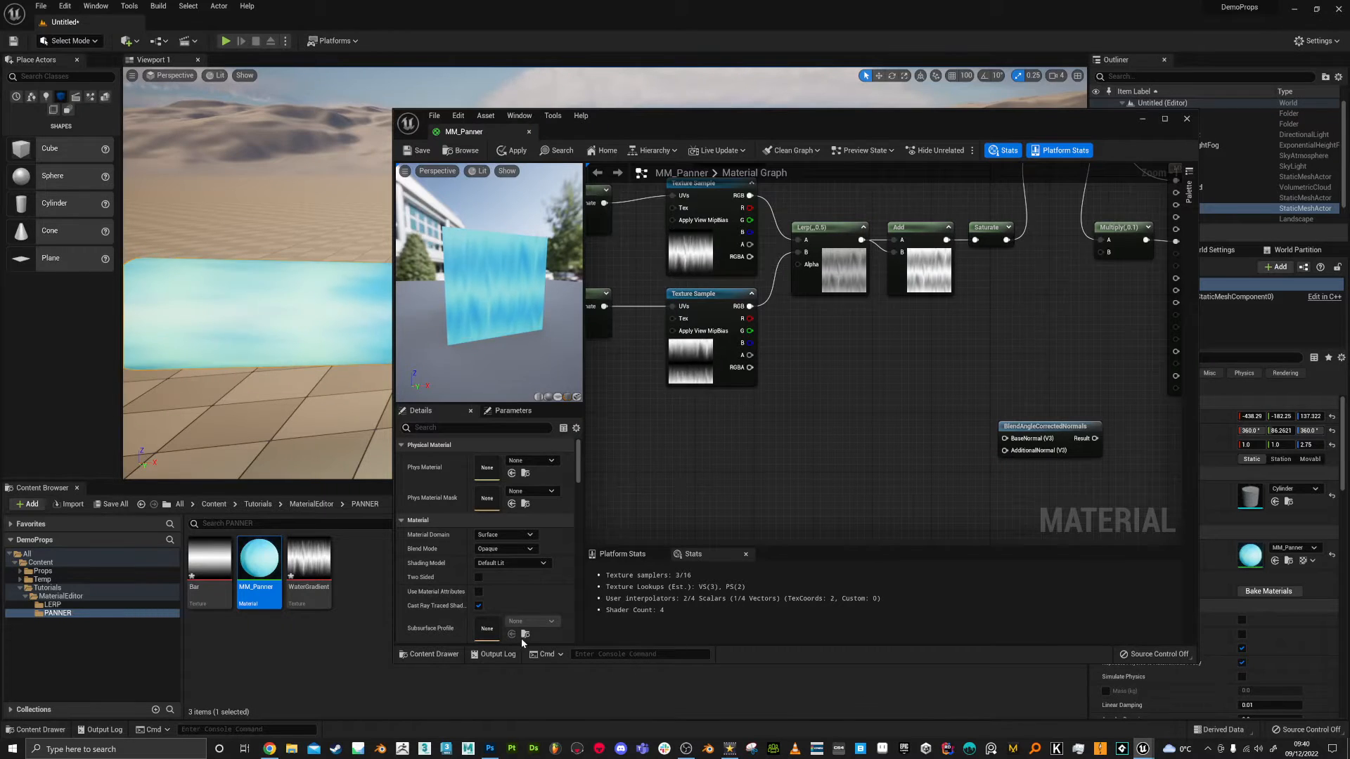
right_click(284, 633)
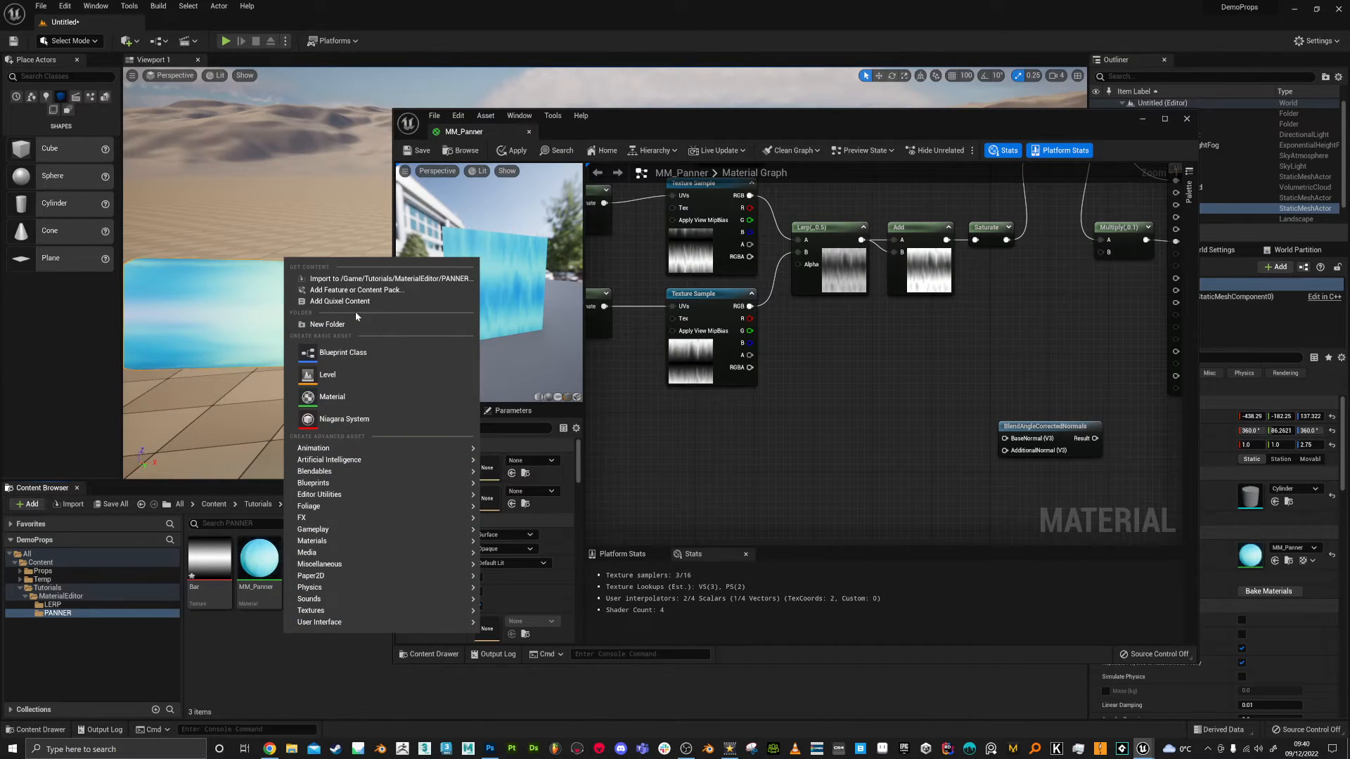
left_click(371, 278)
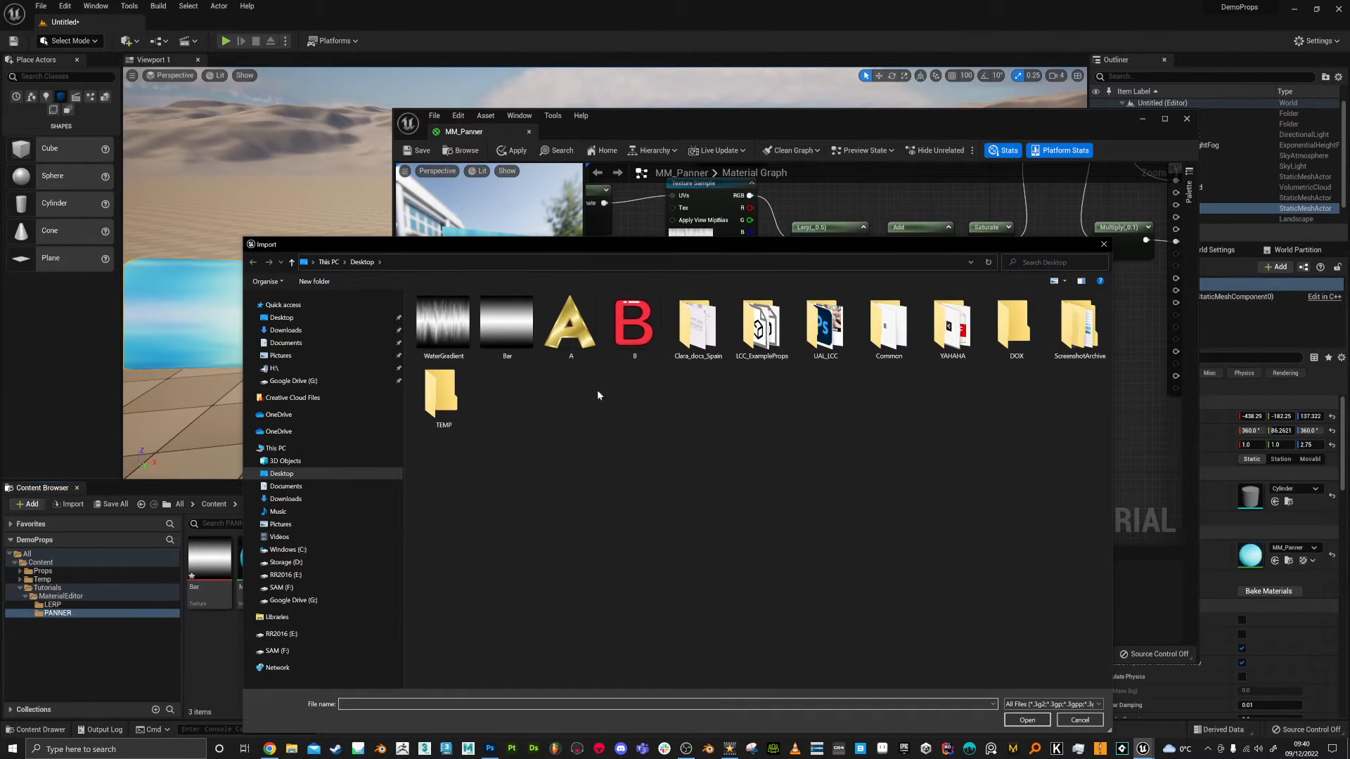
left_click(308, 335)
double_click(439, 329)
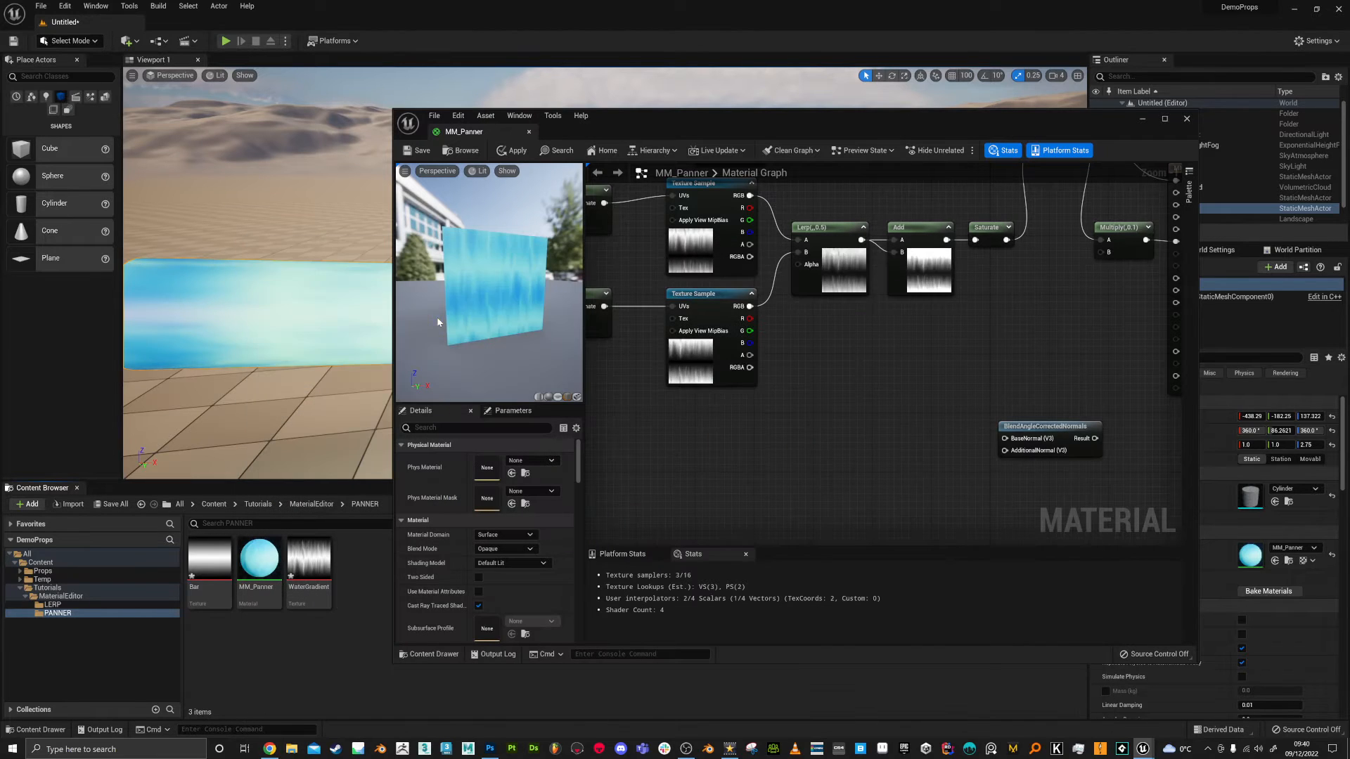
Add the imported NormalMap texture to the material graph as a Texture Sample beside the BlendAngleCorrectedNormals node
left_click_drag(358, 559, 807, 409)
right_click_drag(933, 416, 839, 395)
left_click_drag(774, 420, 784, 429)
right_click_drag(803, 405, 864, 280)
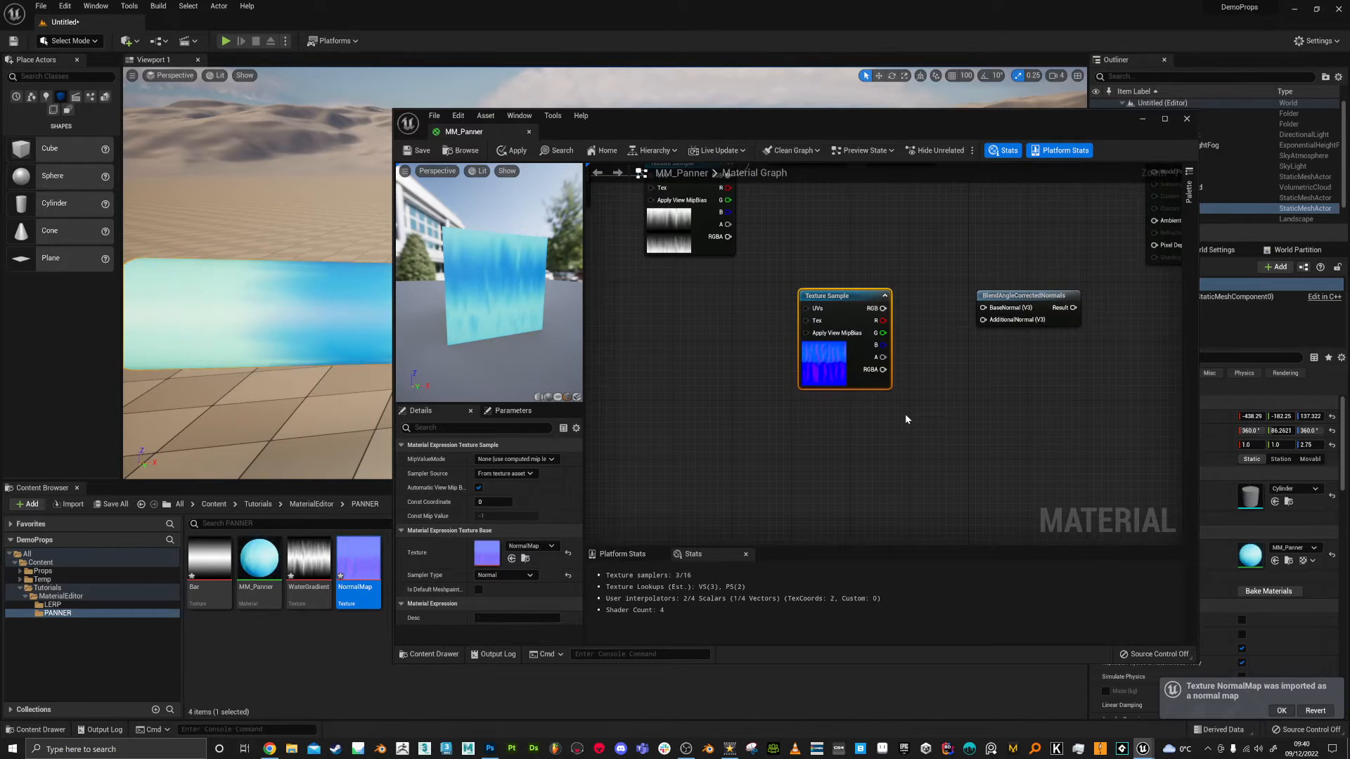
Duplicate the NormalMap Texture Sample and place the copy directly below the original
key("ctrl+d")
left_click_drag(894, 318, 864, 411)
left_click(946, 400)
right_click(925, 391)
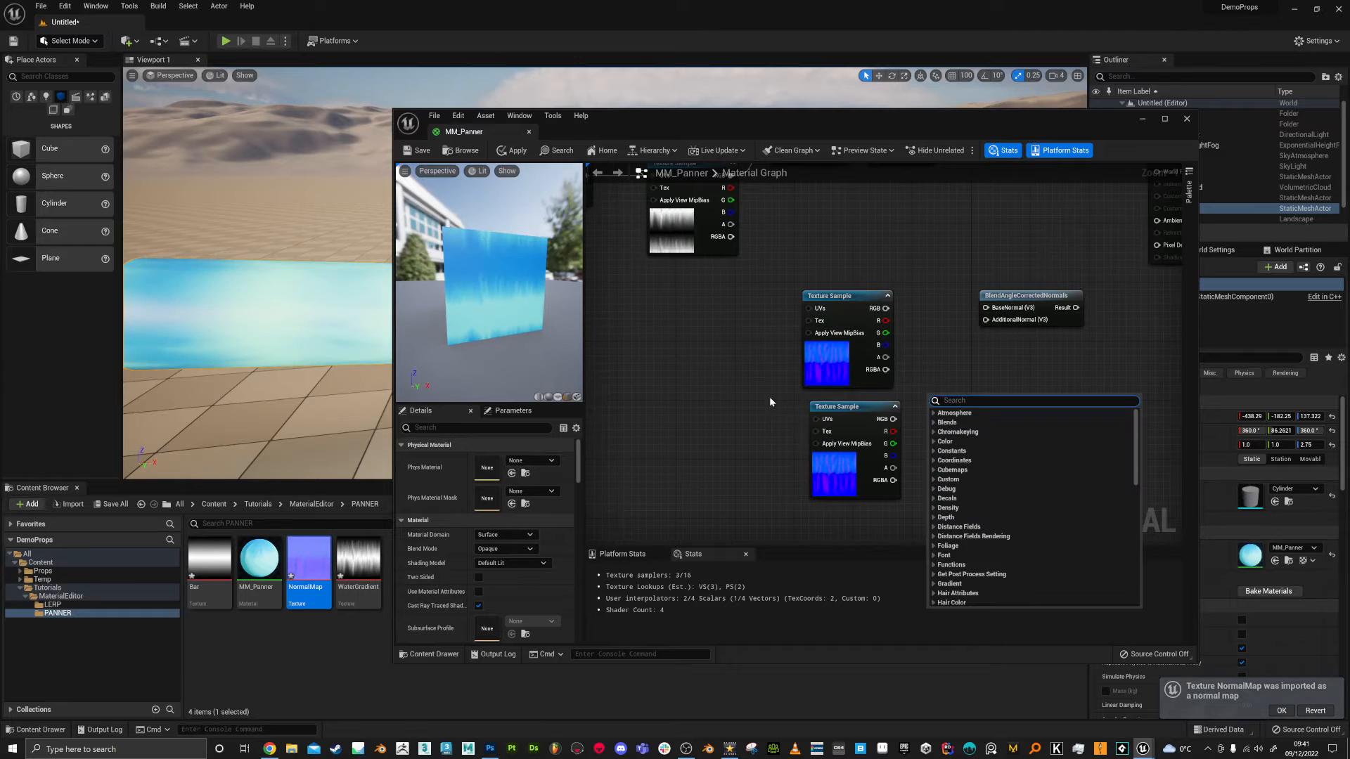
left_click(760, 400)
Move both Panner nodes down beside the NormalMap Texture Samples and connect each one to a sample's UVs input
scroll(769, 408, "down", 4)
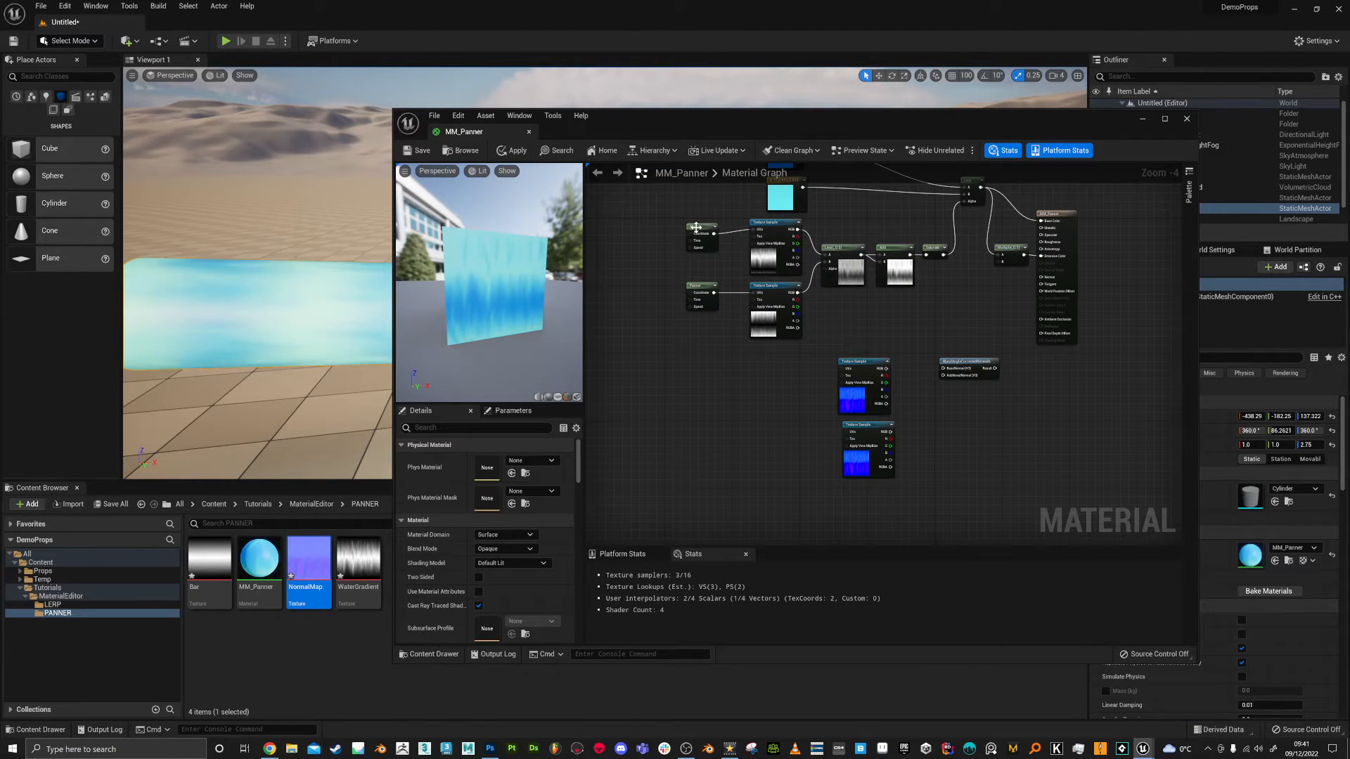
left_click_drag(693, 284, 714, 382)
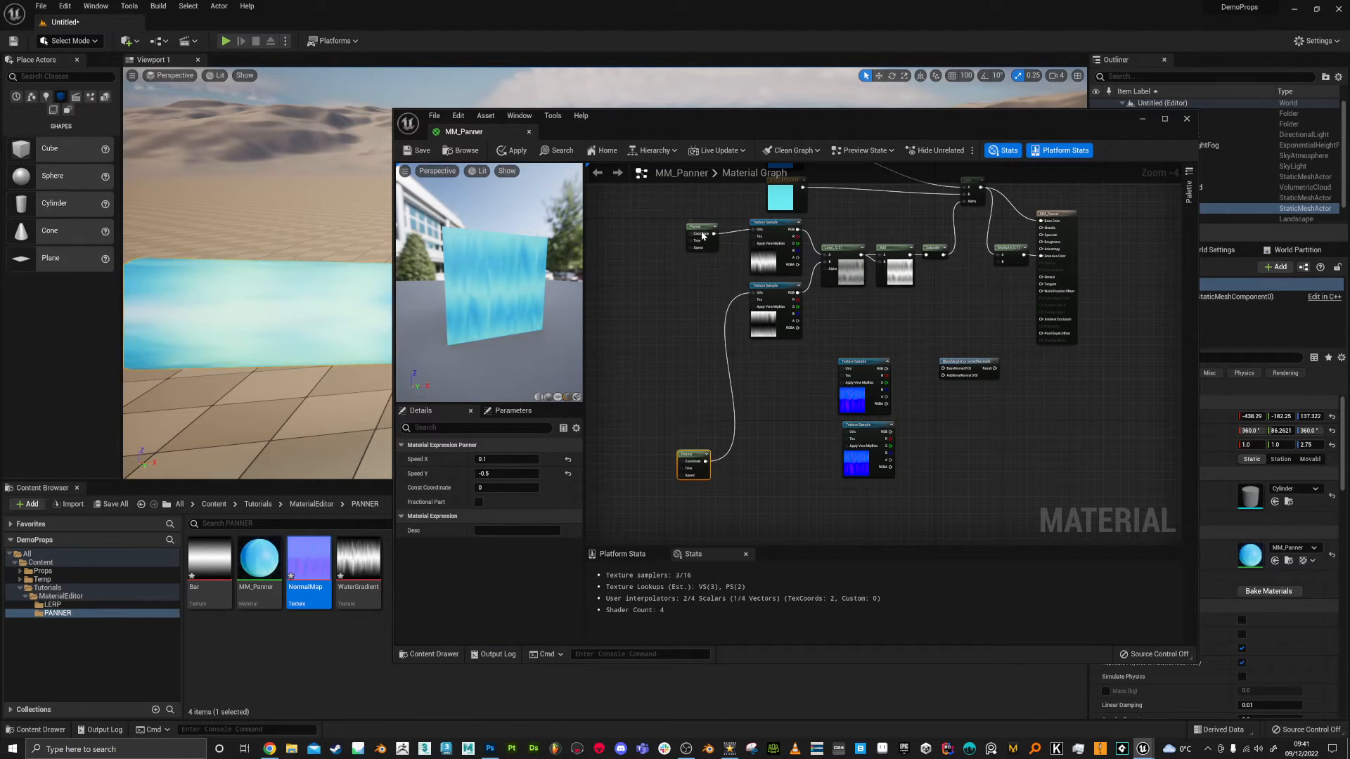
left_click_drag(699, 238, 688, 311)
scroll(692, 371, "up", 2)
left_click_drag(702, 380, 907, 364)
left_click_drag(701, 500, 913, 457)
Connect the two normal samples' RGB outputs to BaseNormal and AdditionalNormal, and the blend Result to the material's Normal input
right_click_drag(1017, 436, 857, 430)
scroll(816, 356, "up", 2)
left_click_drag(809, 355, 924, 355)
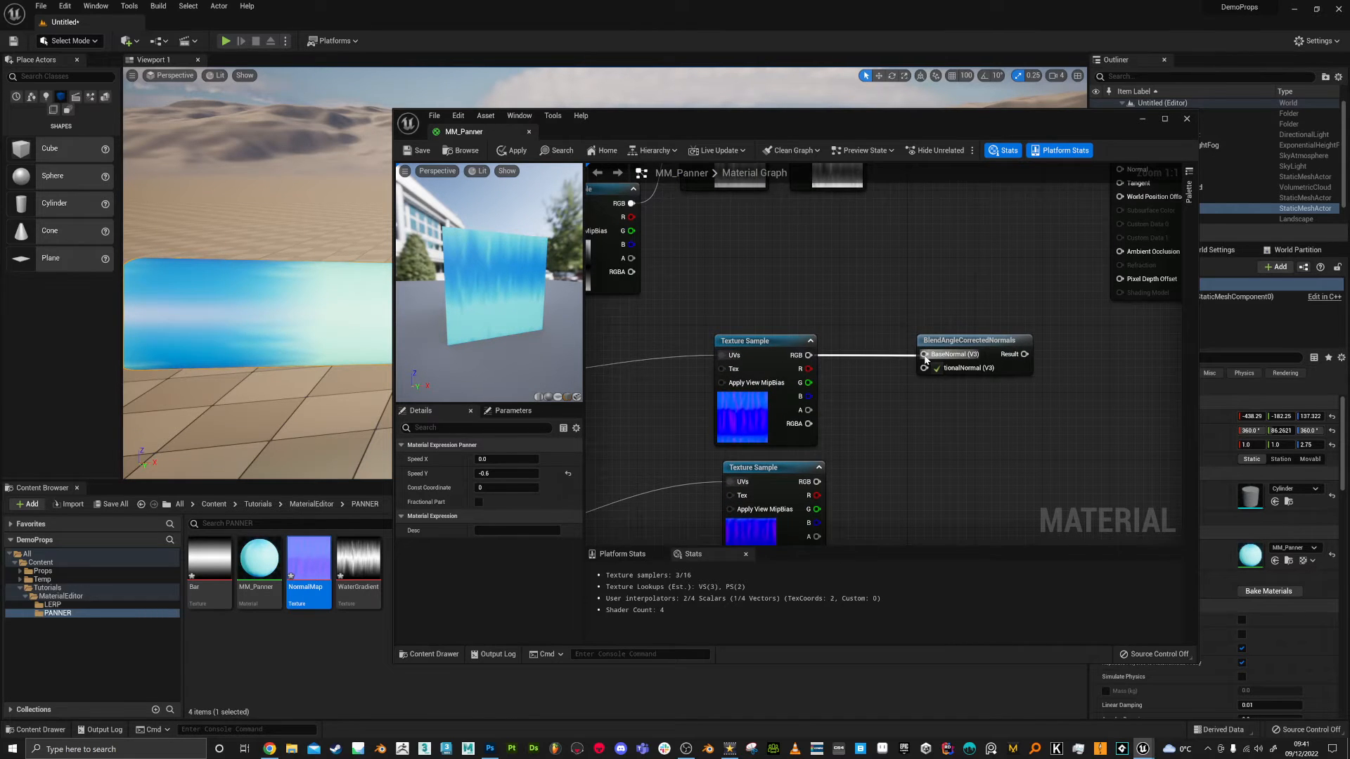
left_click_drag(816, 482, 925, 368)
right_click_drag(1006, 412, 823, 479)
scroll(894, 431, "down", 1)
left_click_drag(853, 424, 934, 264)
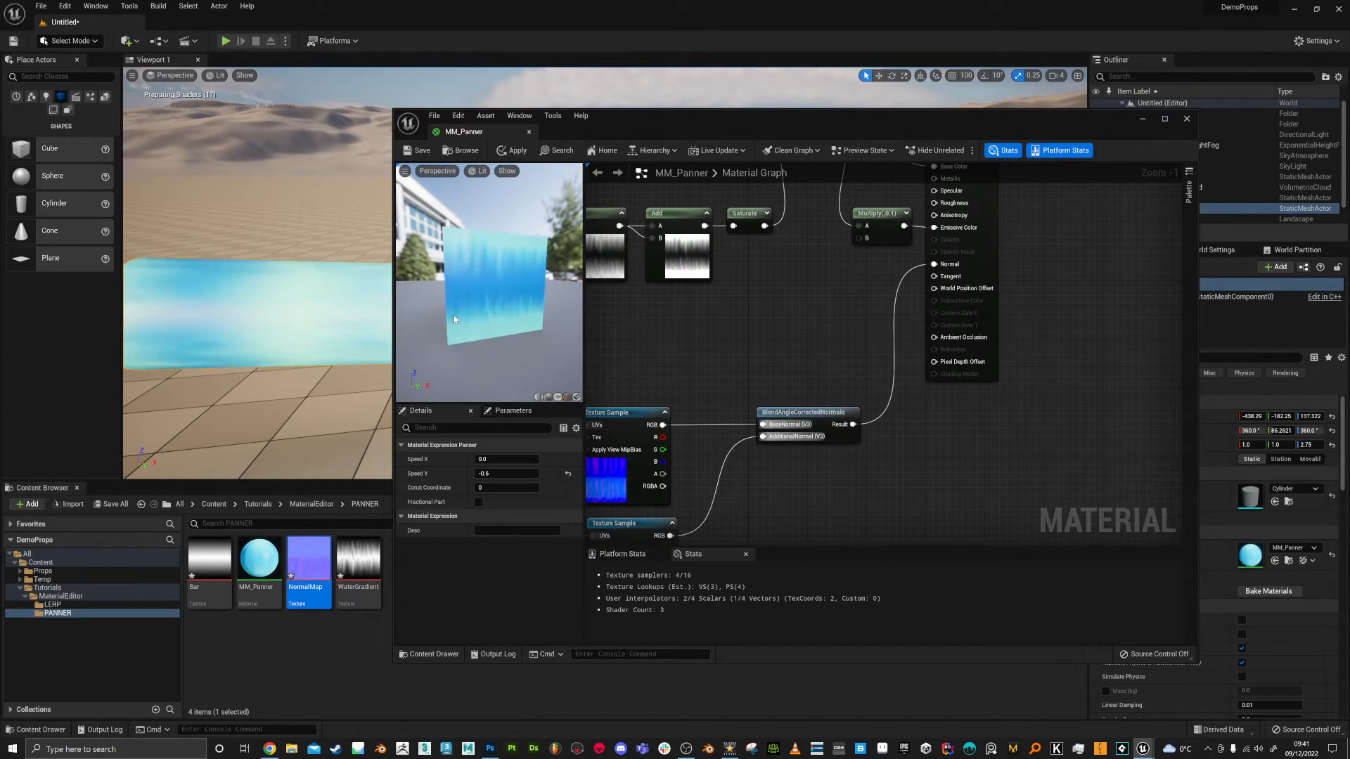
Inspect the normals on the preview mesh, enable Flip Green Channel on the NormalMap texture, save it and close its editor
left_click_drag(492, 296, 446, 253)
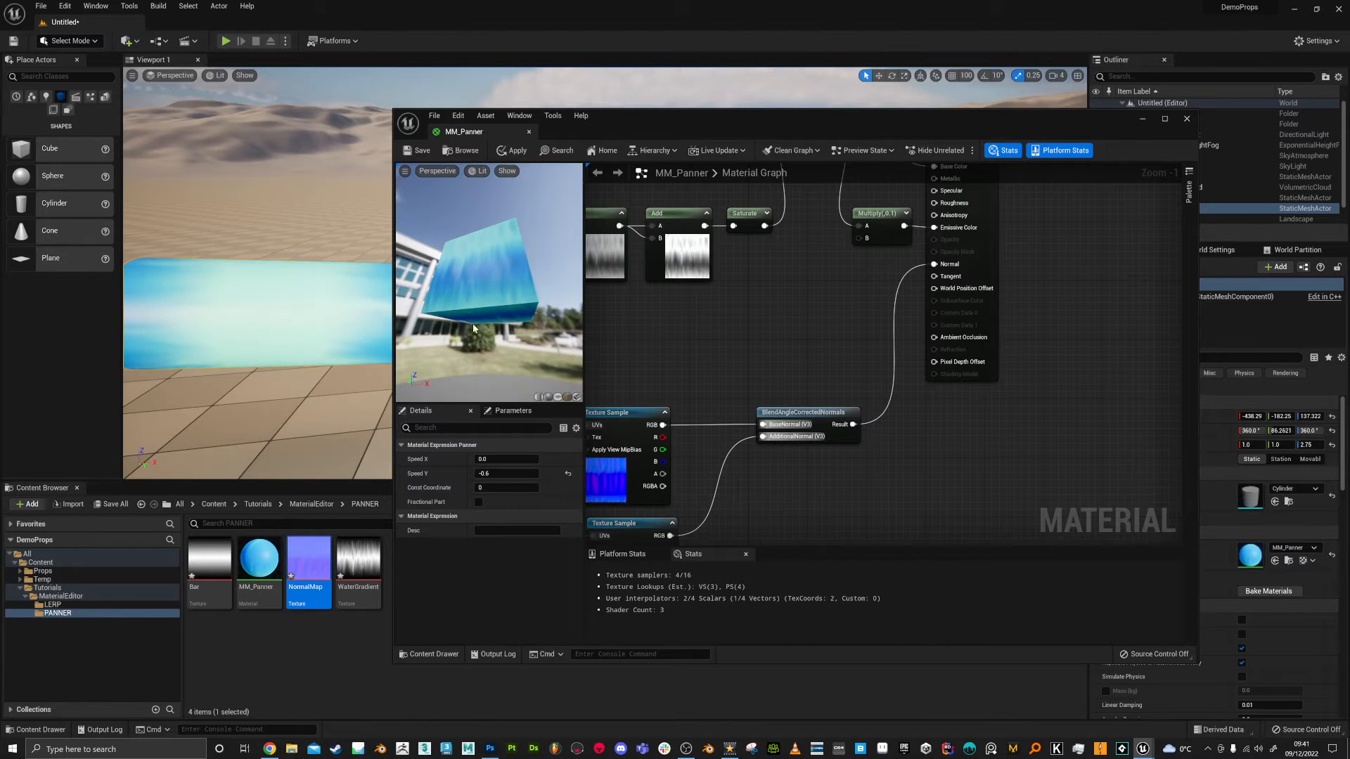
double_click(313, 550)
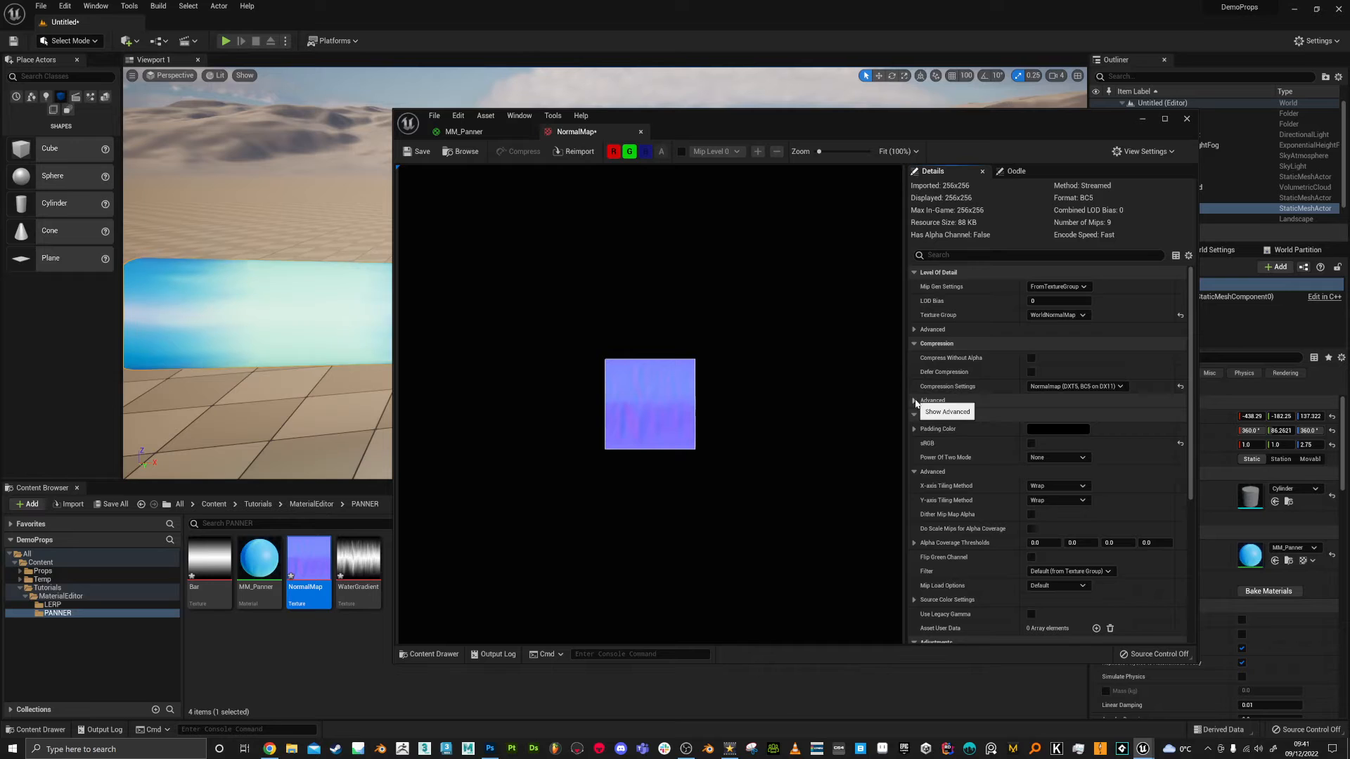
left_click(1031, 558)
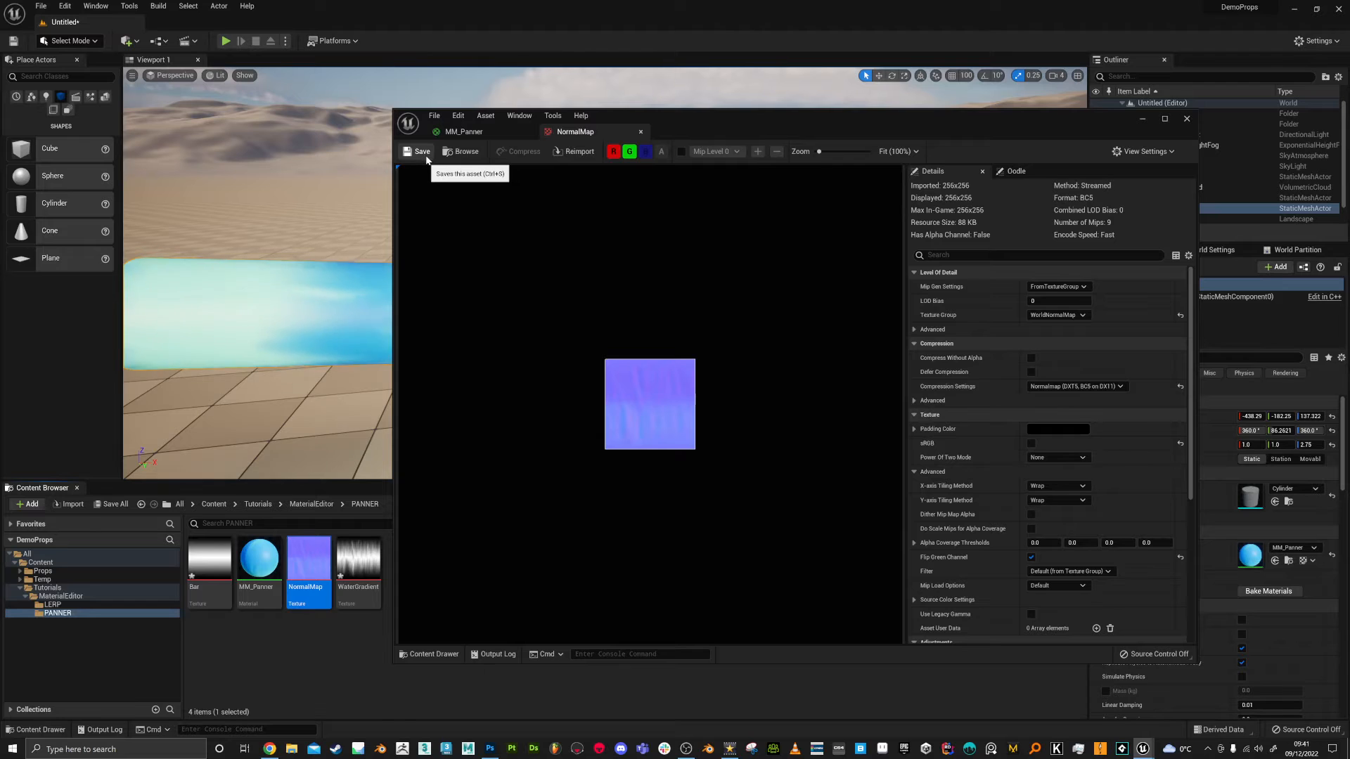
left_click(640, 132)
Add a scalar parameter named Roughness, connect it to the material's Roughness input, and save MM_Panner
right_click_drag(926, 169, 927, 275)
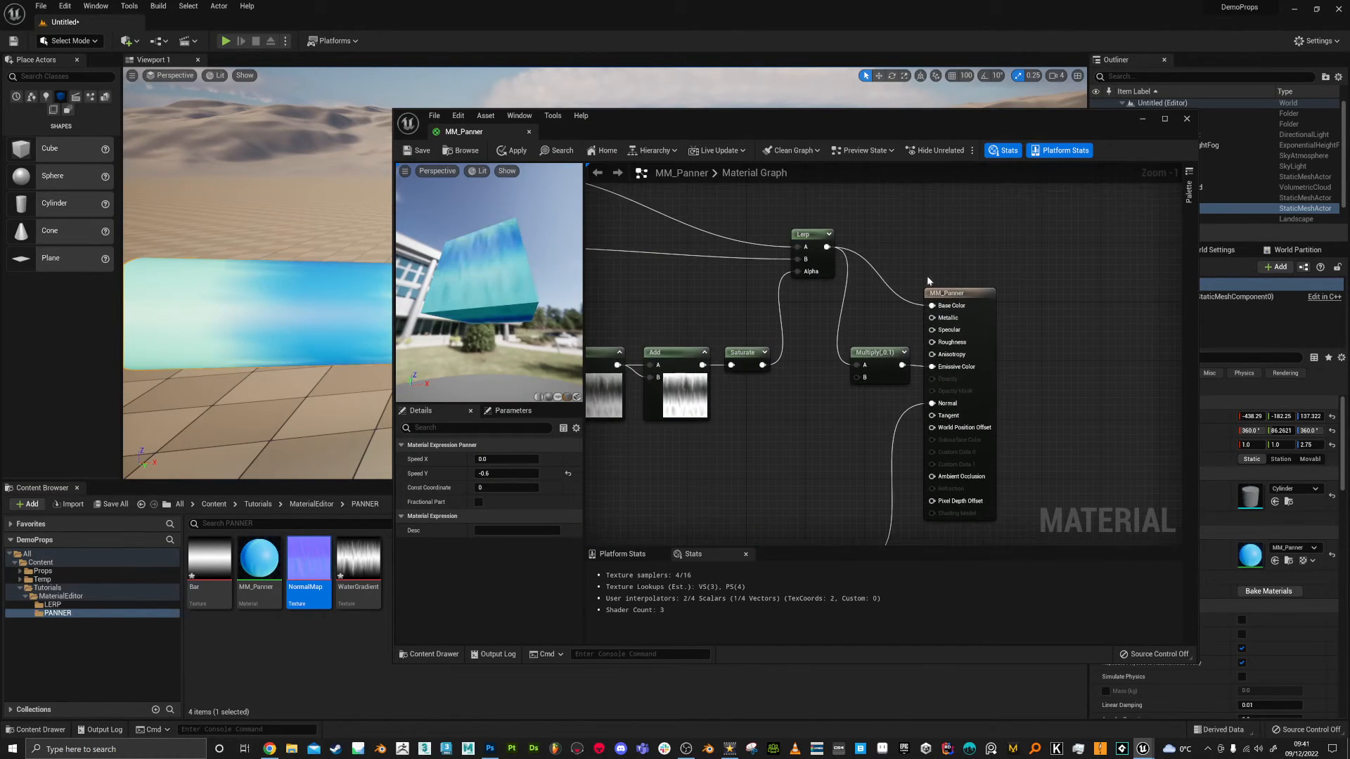
scroll(927, 281, "up", 1)
left_click_drag(946, 294, 1013, 282)
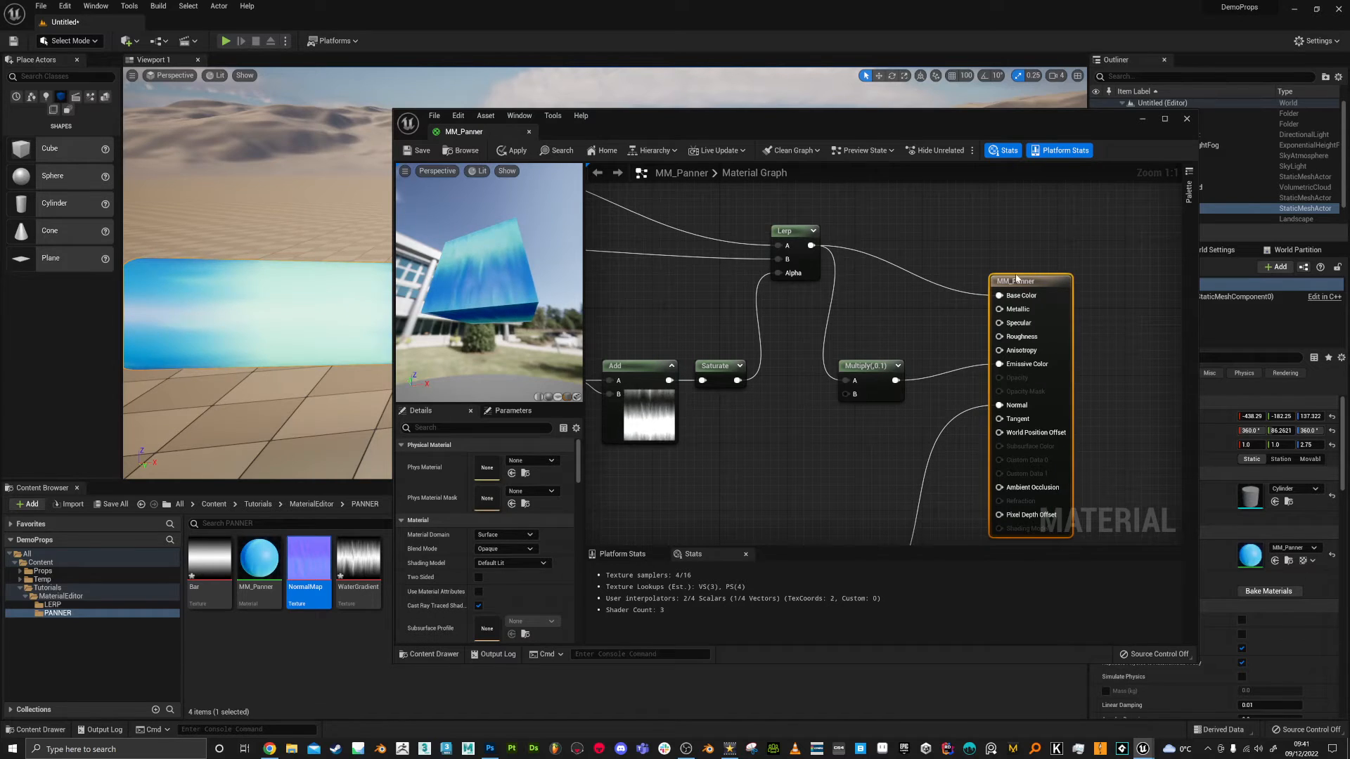
left_click(871, 296)
type("Roughness")
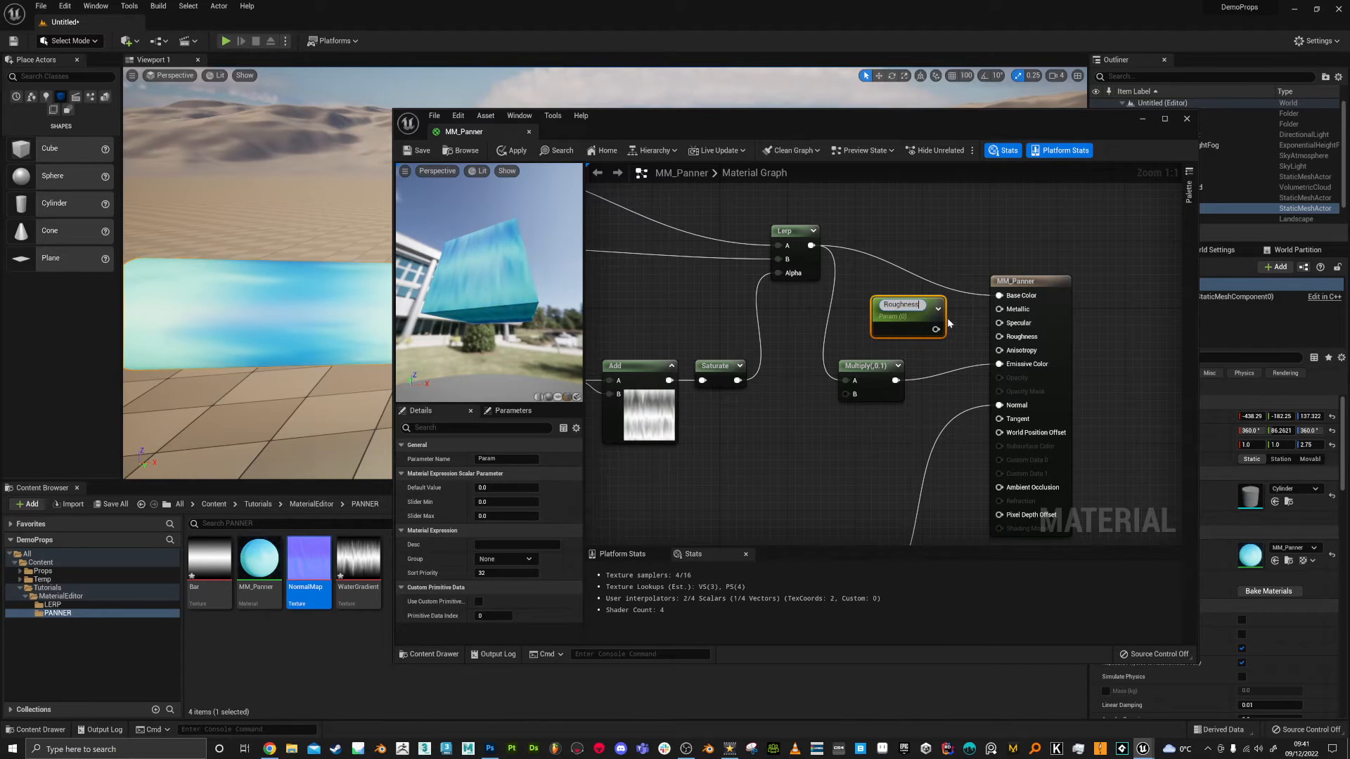
key("Return")
left_click_drag(922, 326, 999, 337)
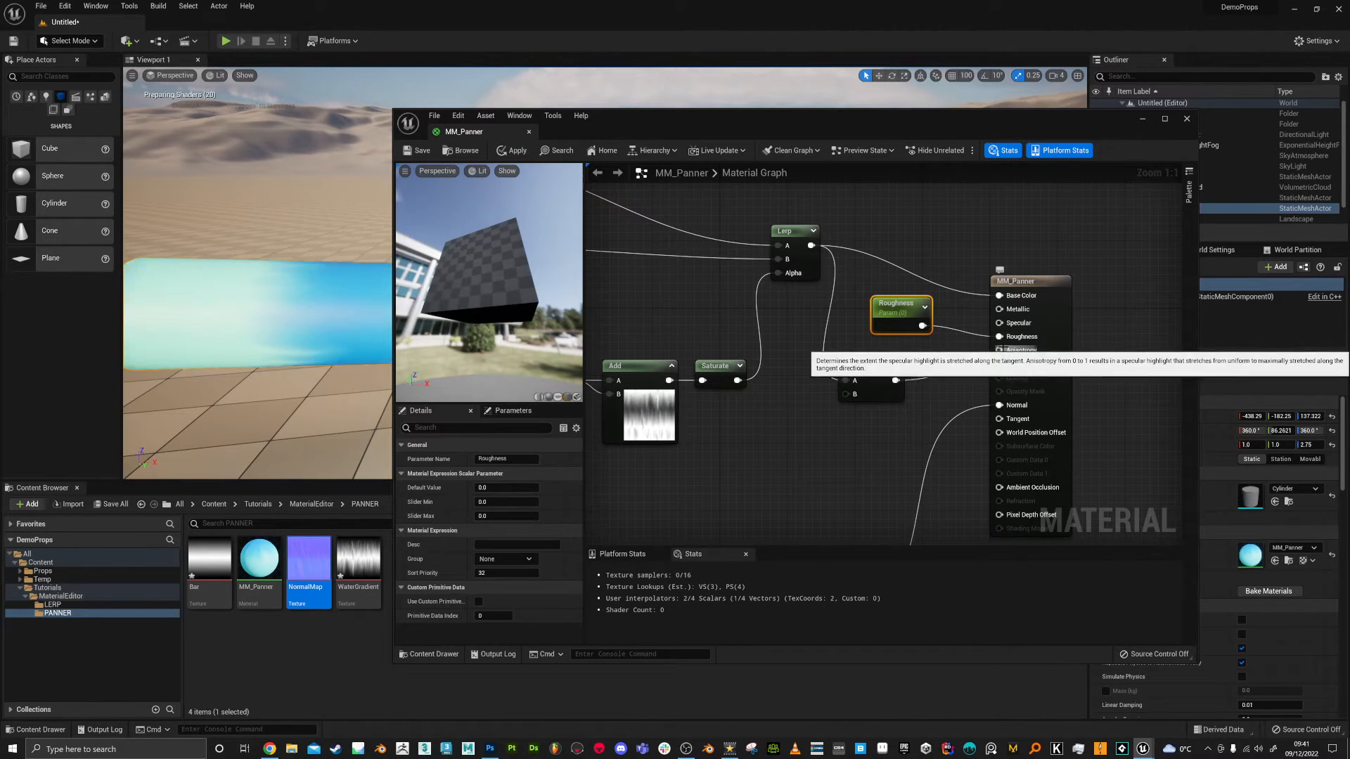
left_click(422, 151)
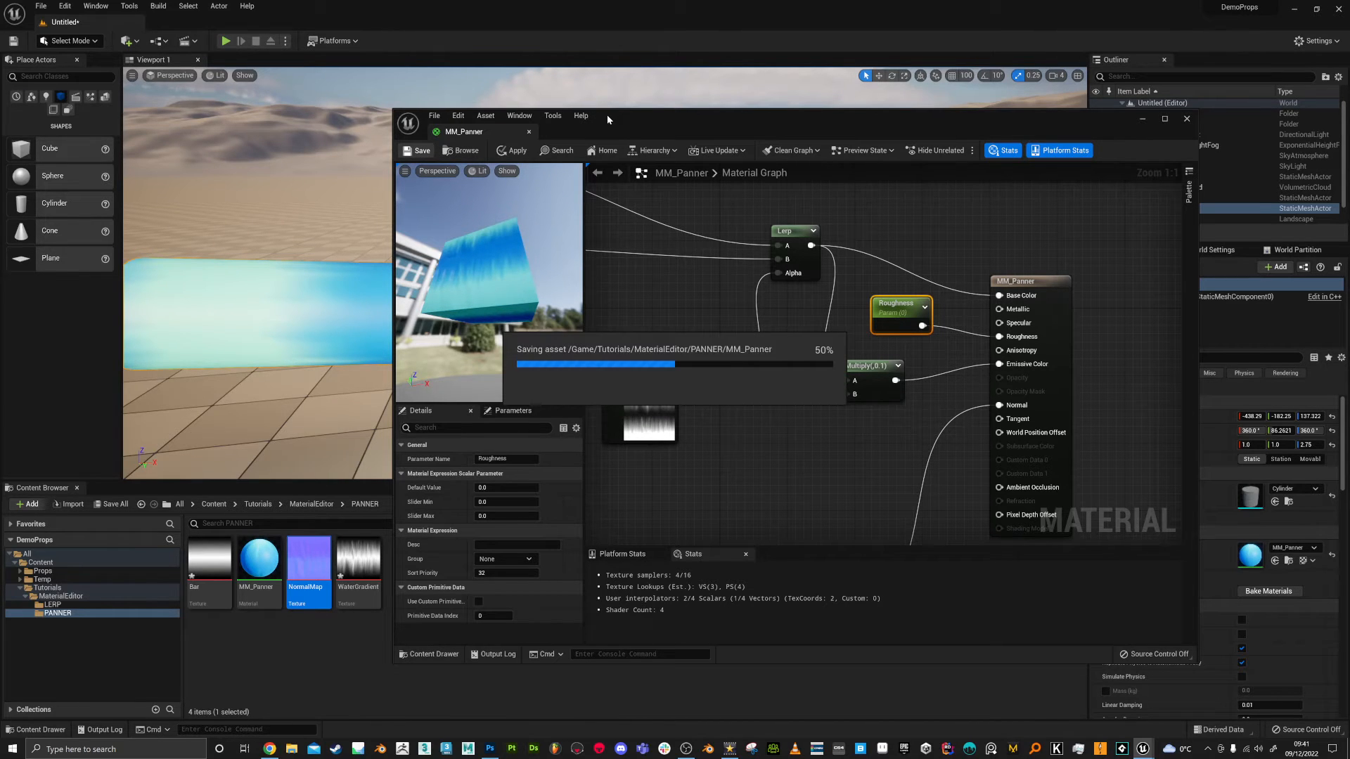
Uncover the level viewport by moving the material editor aside, and examine the water material on the level's cube from several angles
left_click_drag(608, 118, 922, 134)
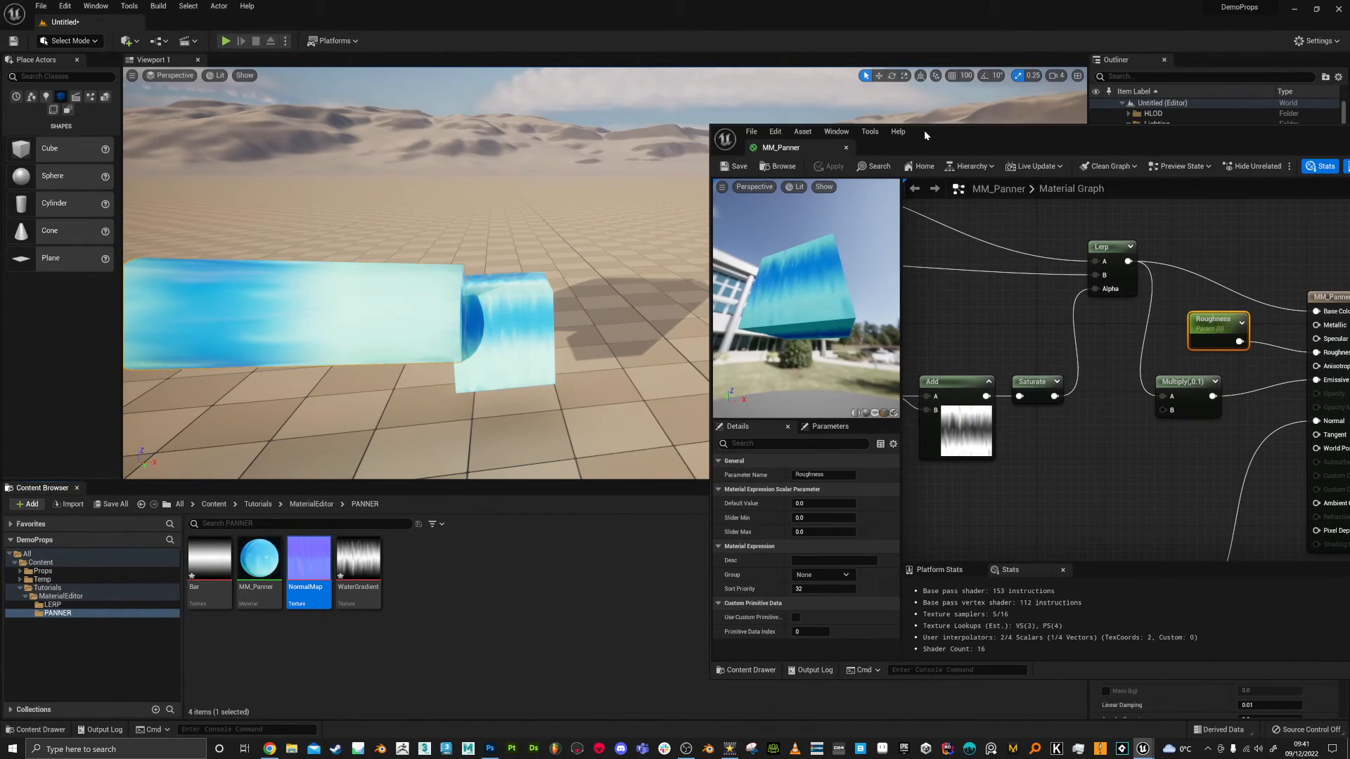
mouse_move(512, 313)
right_mouse_down()
mouse_move(492, 275)
mouse_move(511, 313)
right_mouse_up()
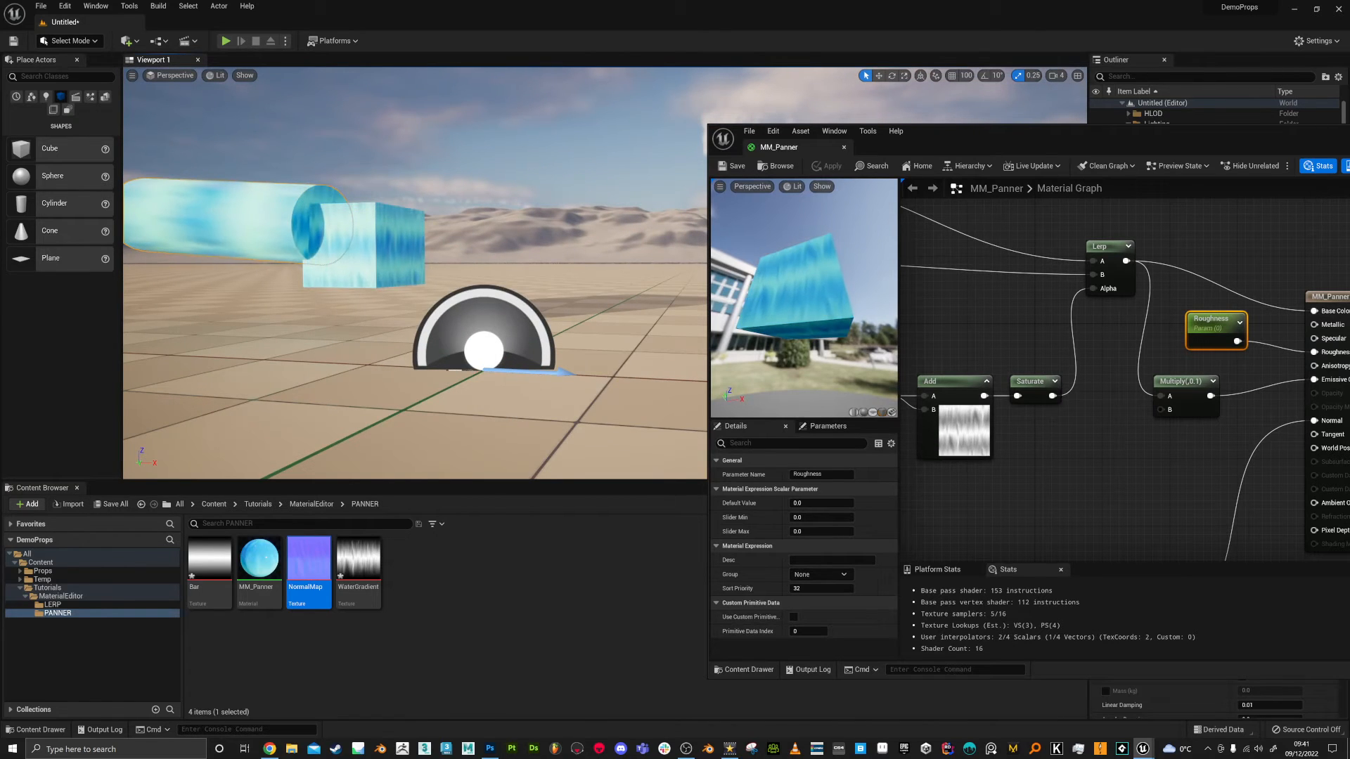
left_click(400, 271)
key("f")
left_click_drag(522, 274, 470, 235, "alt")
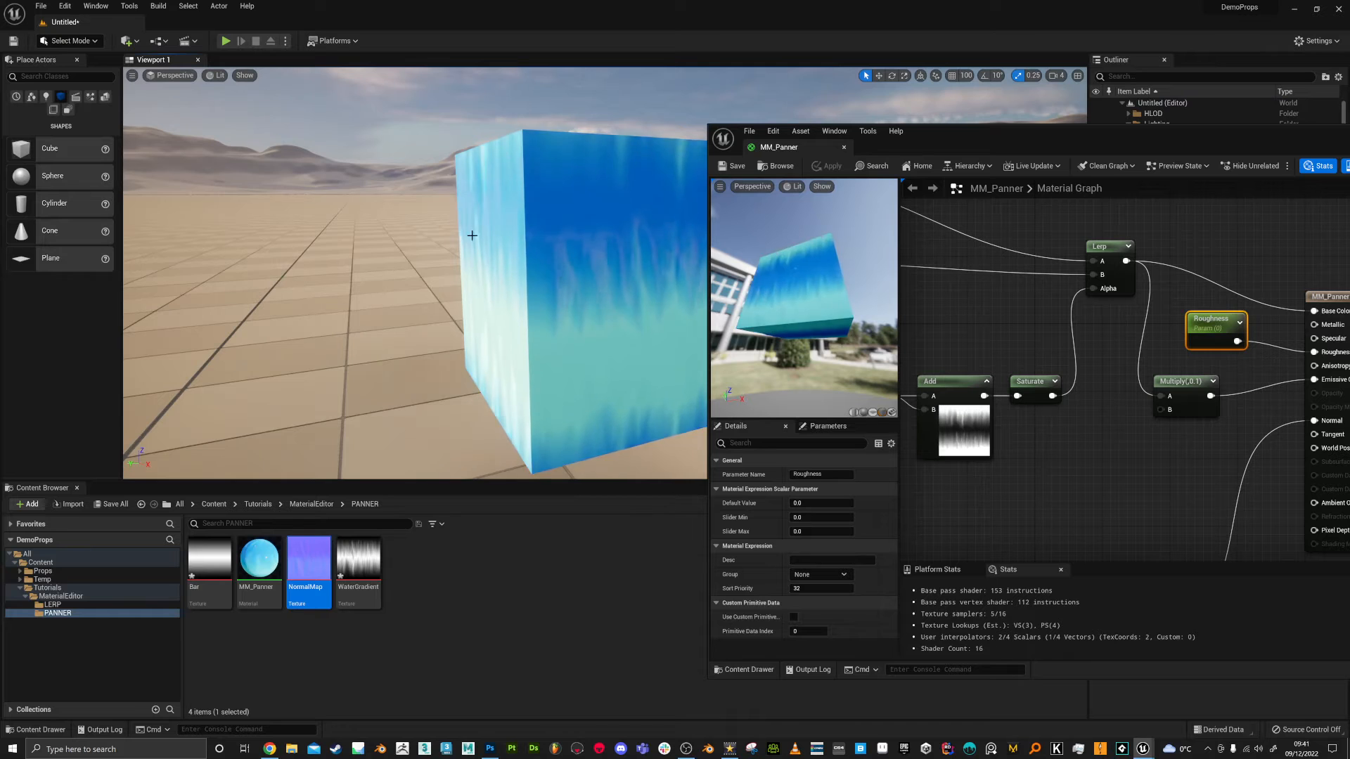
left_click(453, 239)
mouse_move(550, 279)
left_mouse_down("alt")
mouse_move(618, 225)
mouse_move(619, 186)
mouse_move(549, 278)
left_mouse_up("alt")
right_click_drag(550, 279, 577, 313)
left_click_drag(577, 313, 394, 369, "alt")
right_click_drag(393, 370, 429, 362)
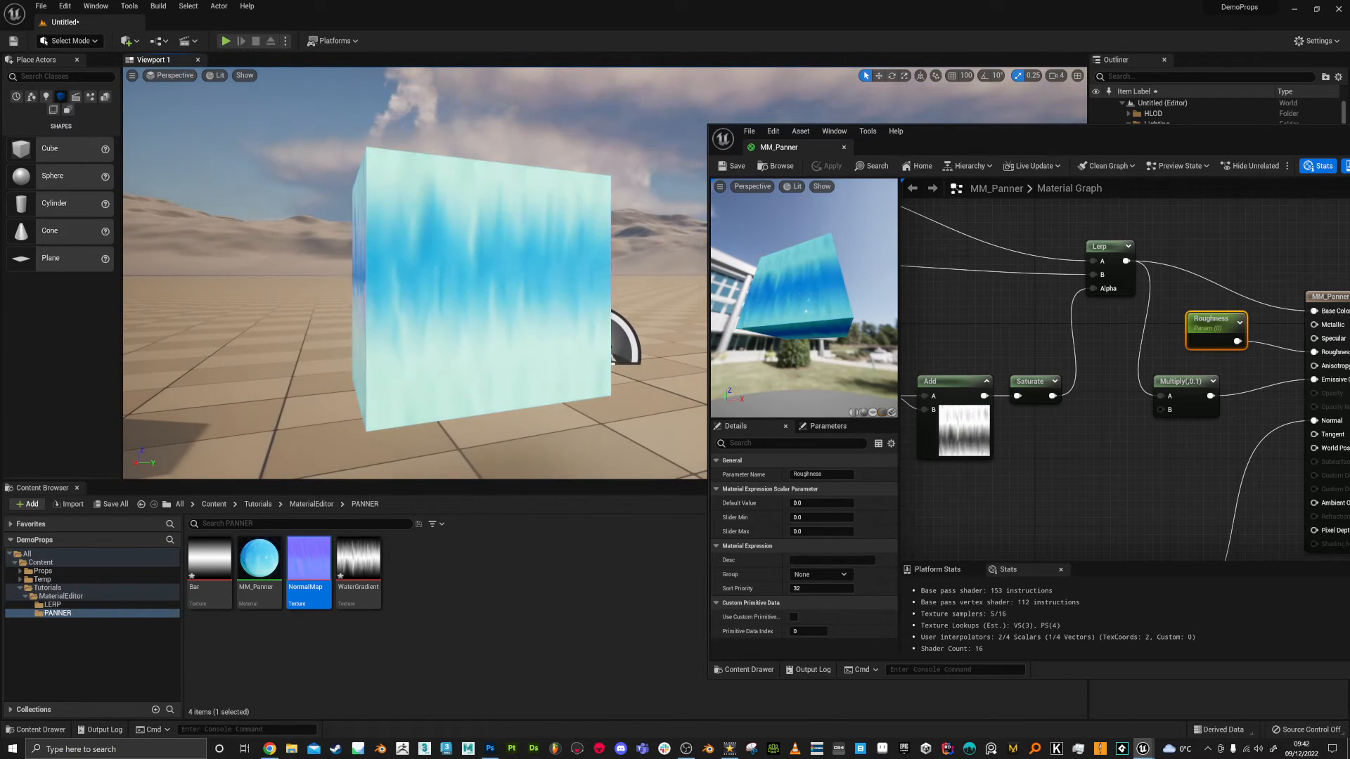
Set Speed Y to -0.25 on the upper Panner node
left_click_drag(1103, 148, 1055, 116)
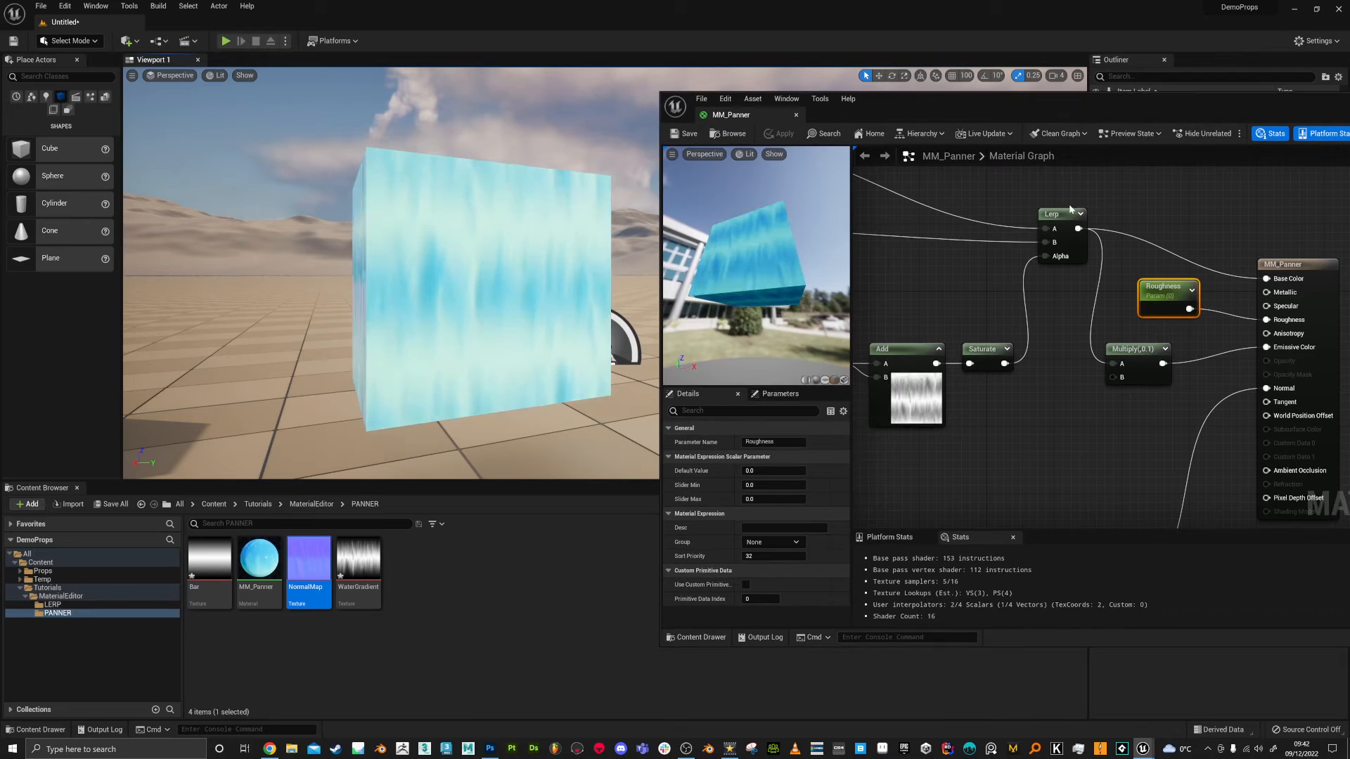
scroll(1065, 435, "down", 1)
right_click_drag(1065, 435, 1217, 415)
right_click_drag(949, 448, 1134, 445)
scroll(1068, 431, "down", 2)
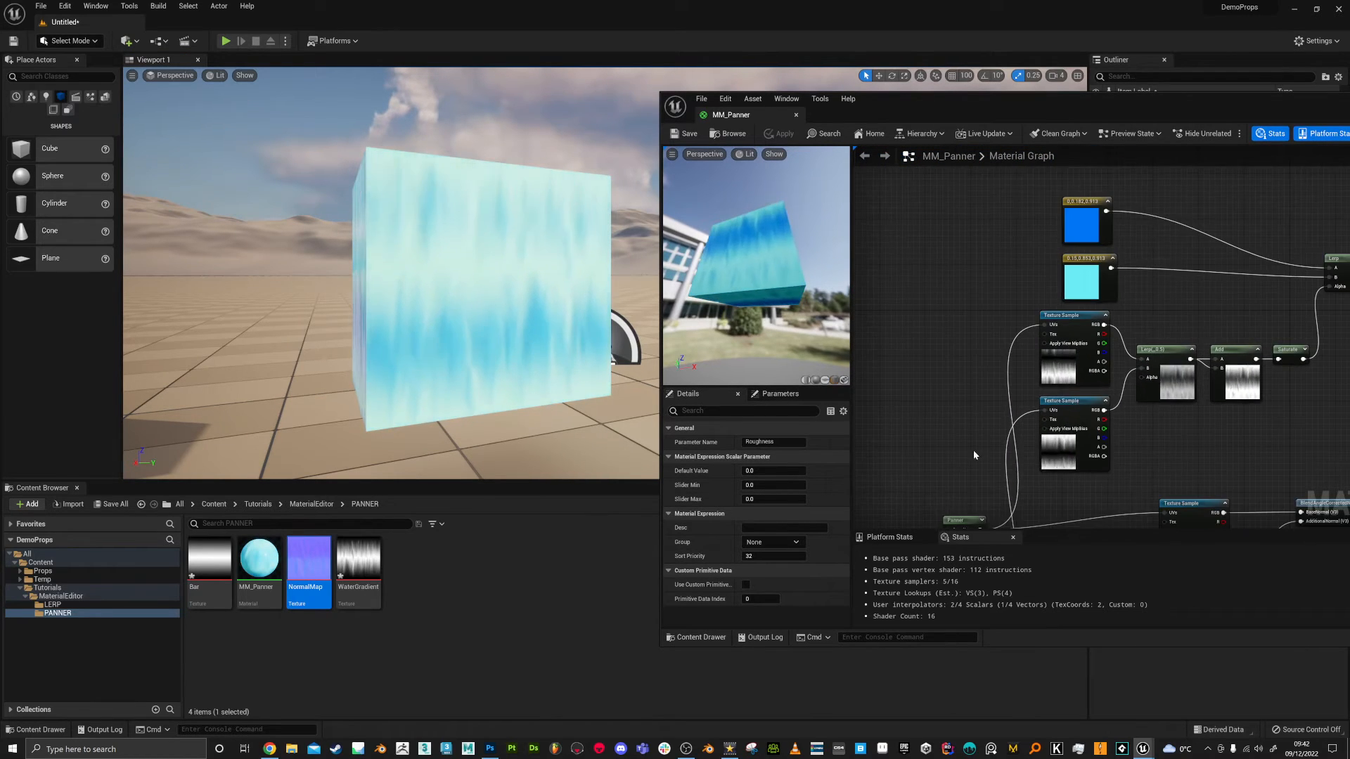
right_click_drag(971, 450, 1036, 331)
scroll(1037, 414, "up", 2)
left_click(1039, 405)
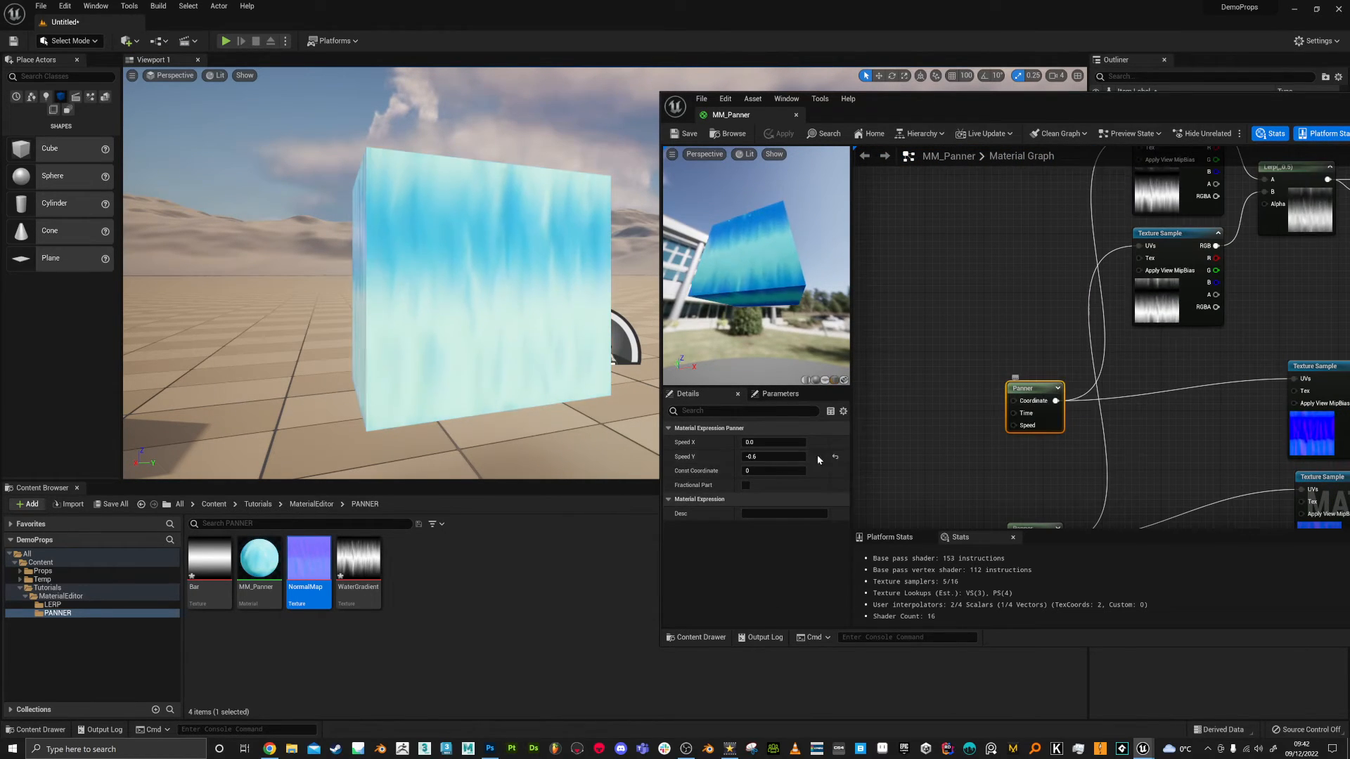
left_click(774, 457)
type("-0.25")
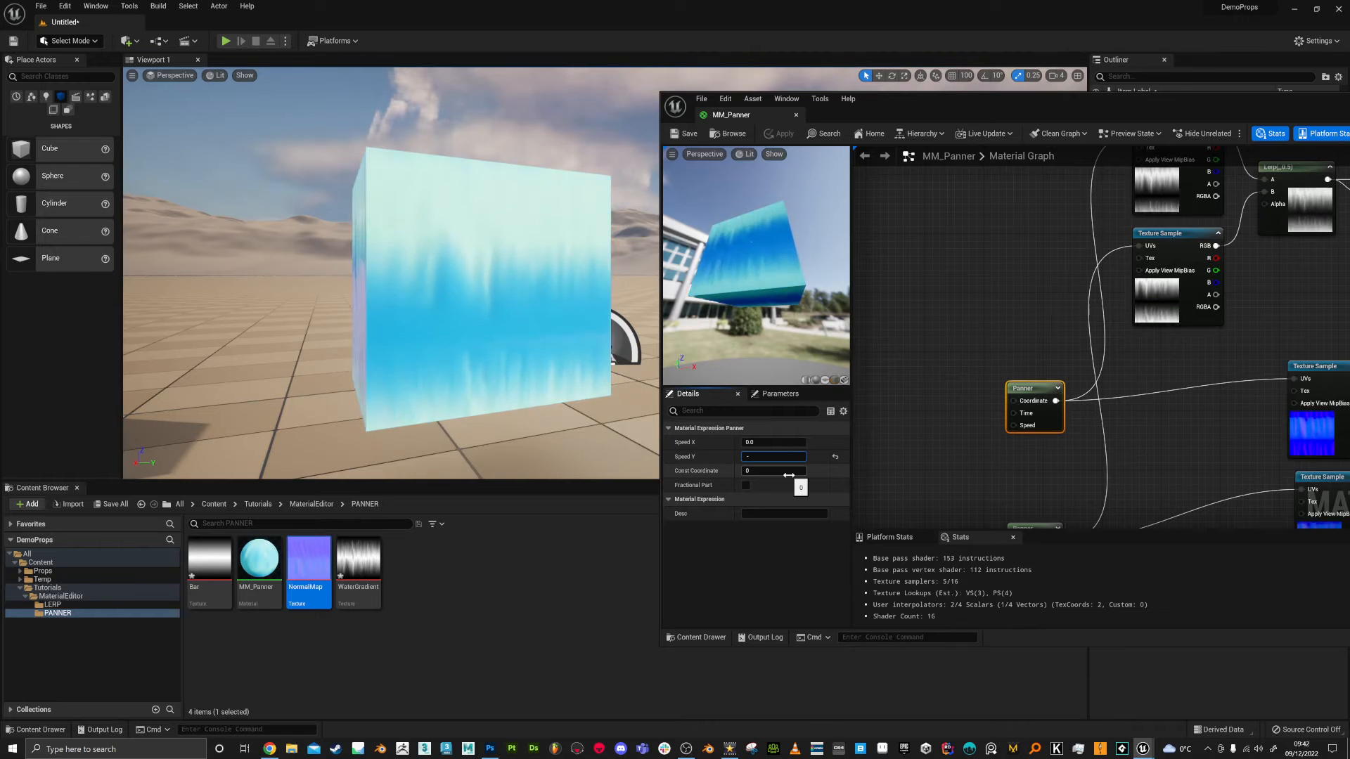
key("Return")
Set the lower Panner's Speed Y to -0.33 and save the material
right_click_drag(903, 339, 915, 230)
left_click(1044, 422)
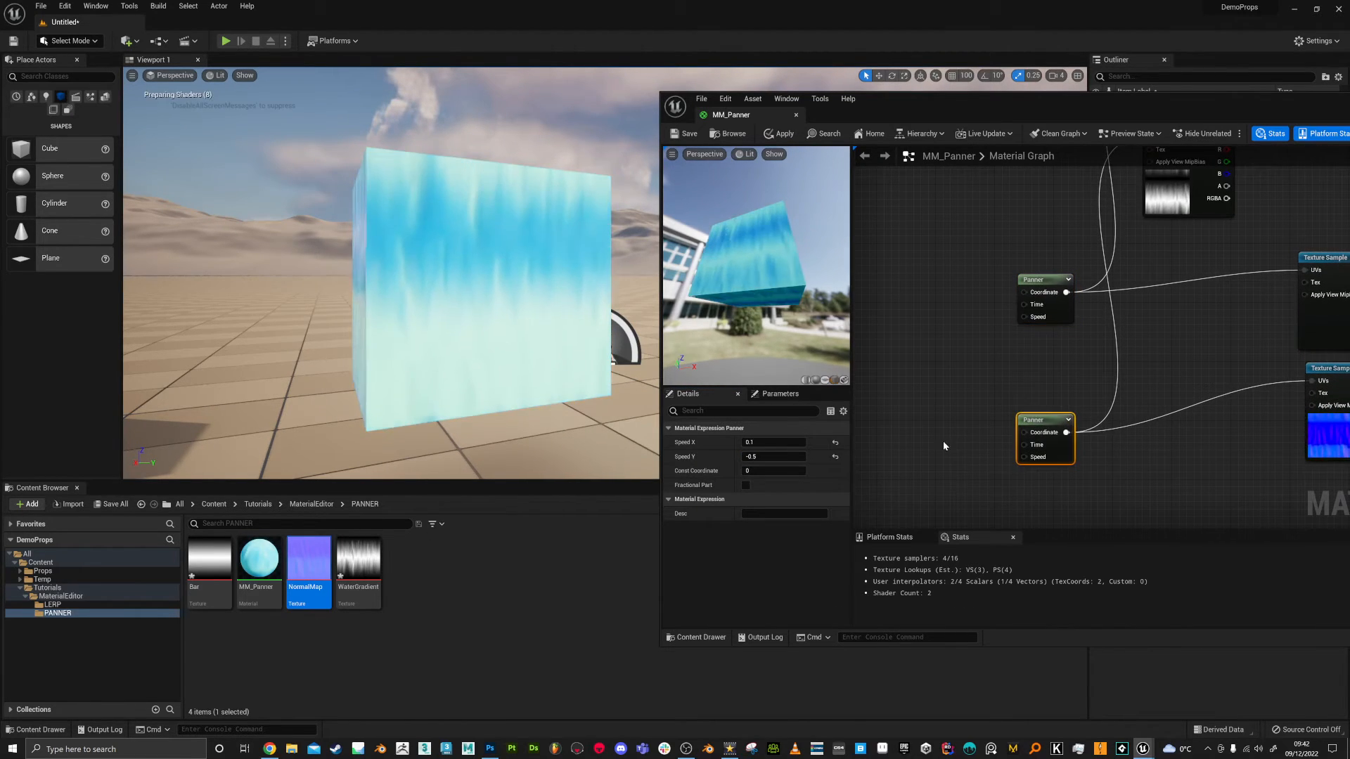
left_click(768, 456)
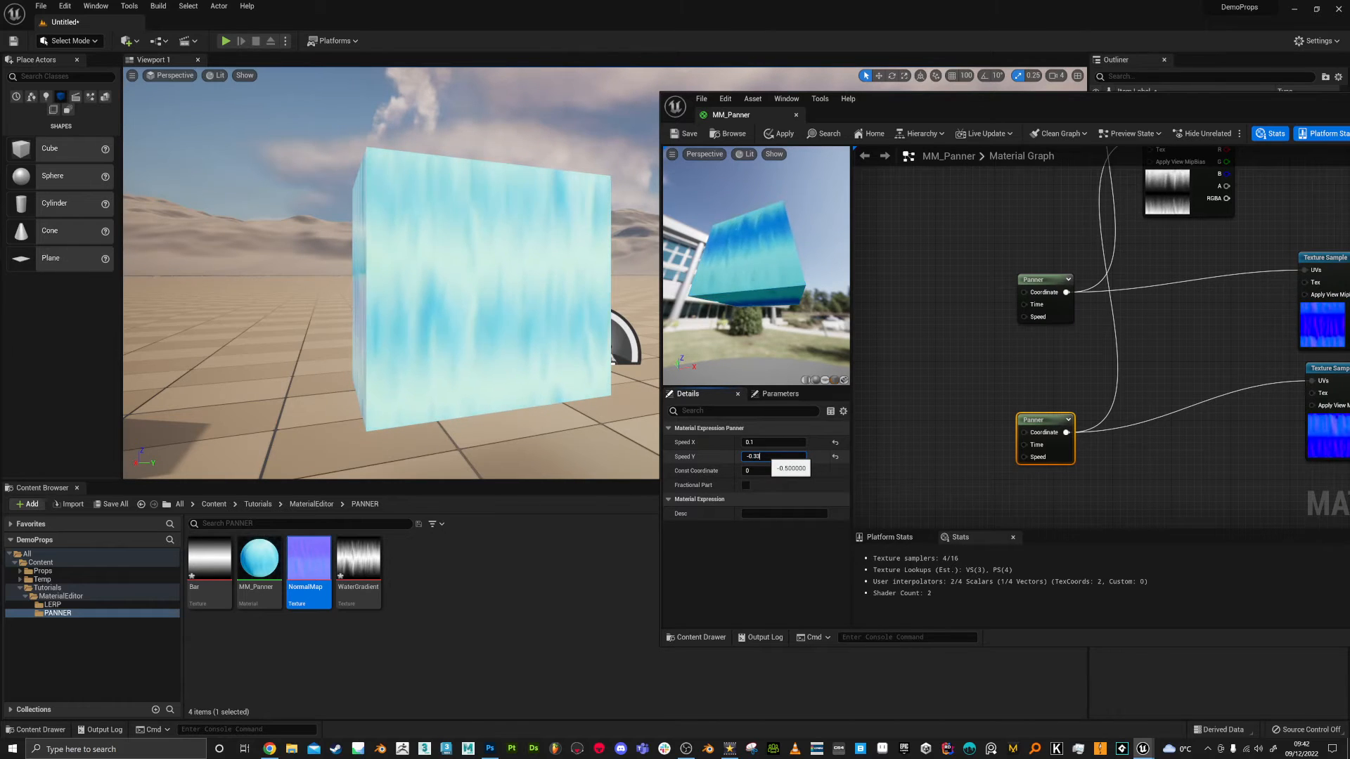
key("Return")
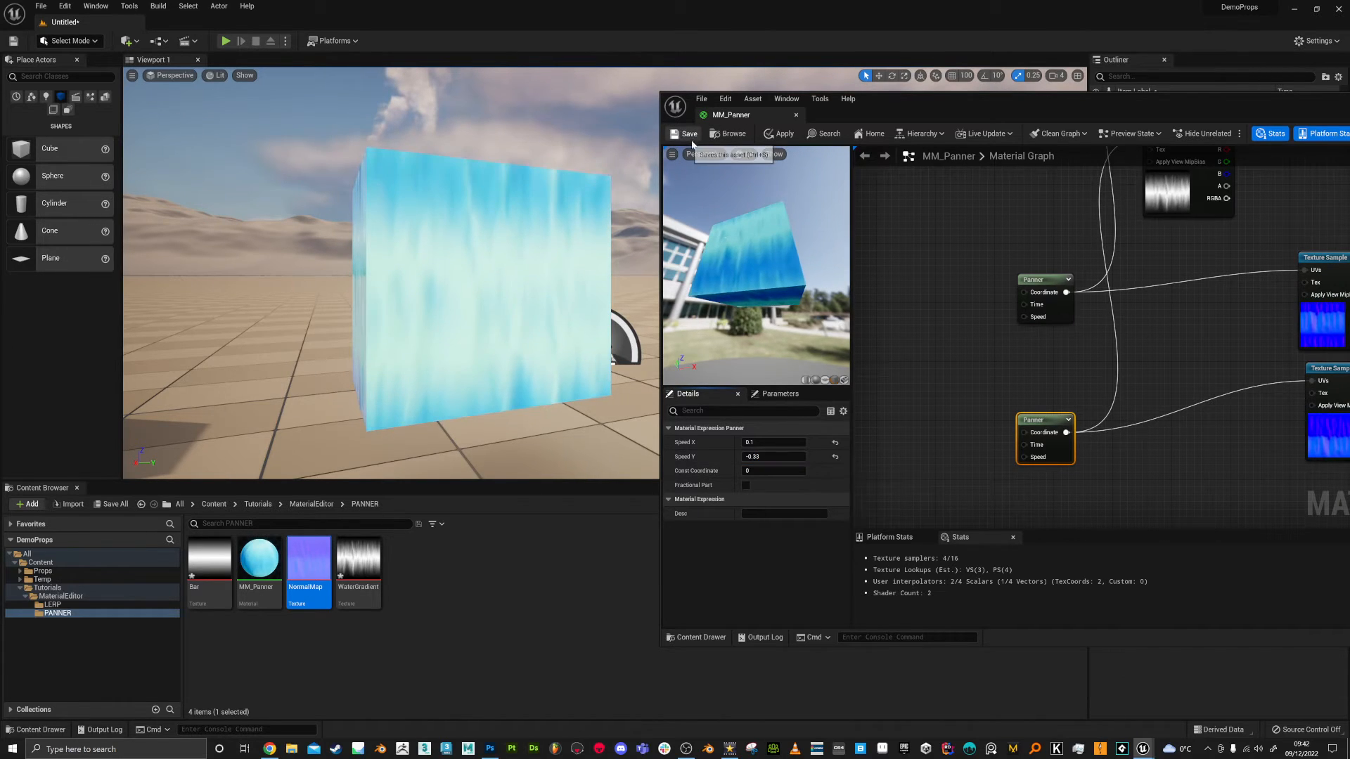
left_click(686, 133)
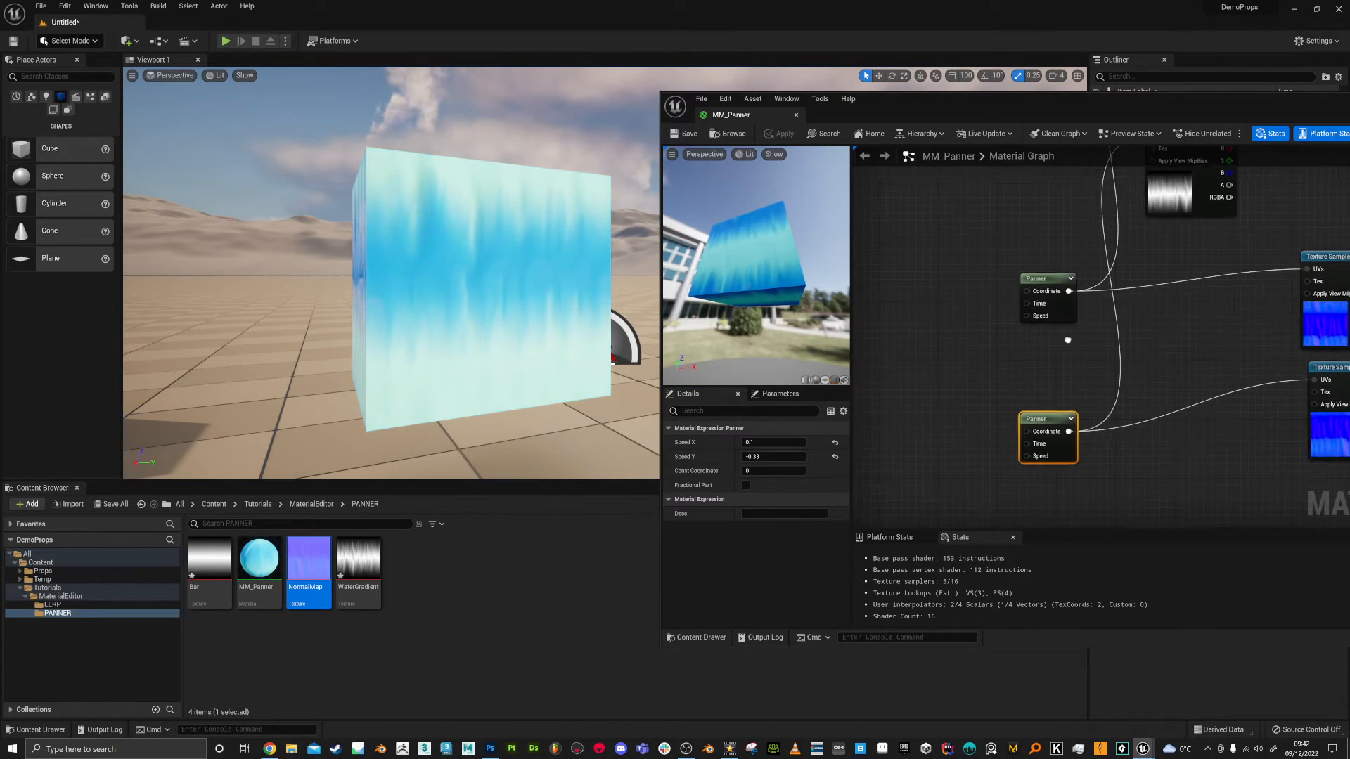
Examine the slower water flow on the preview mesh and review the complete node graph down to the two Panners
right_click_drag(984, 316, 1005, 299)
left_click_drag(747, 238, 787, 233)
right_click_drag(1016, 380, 891, 453)
scroll(903, 449, "down", 1)
scroll(903, 452, "down", 2)
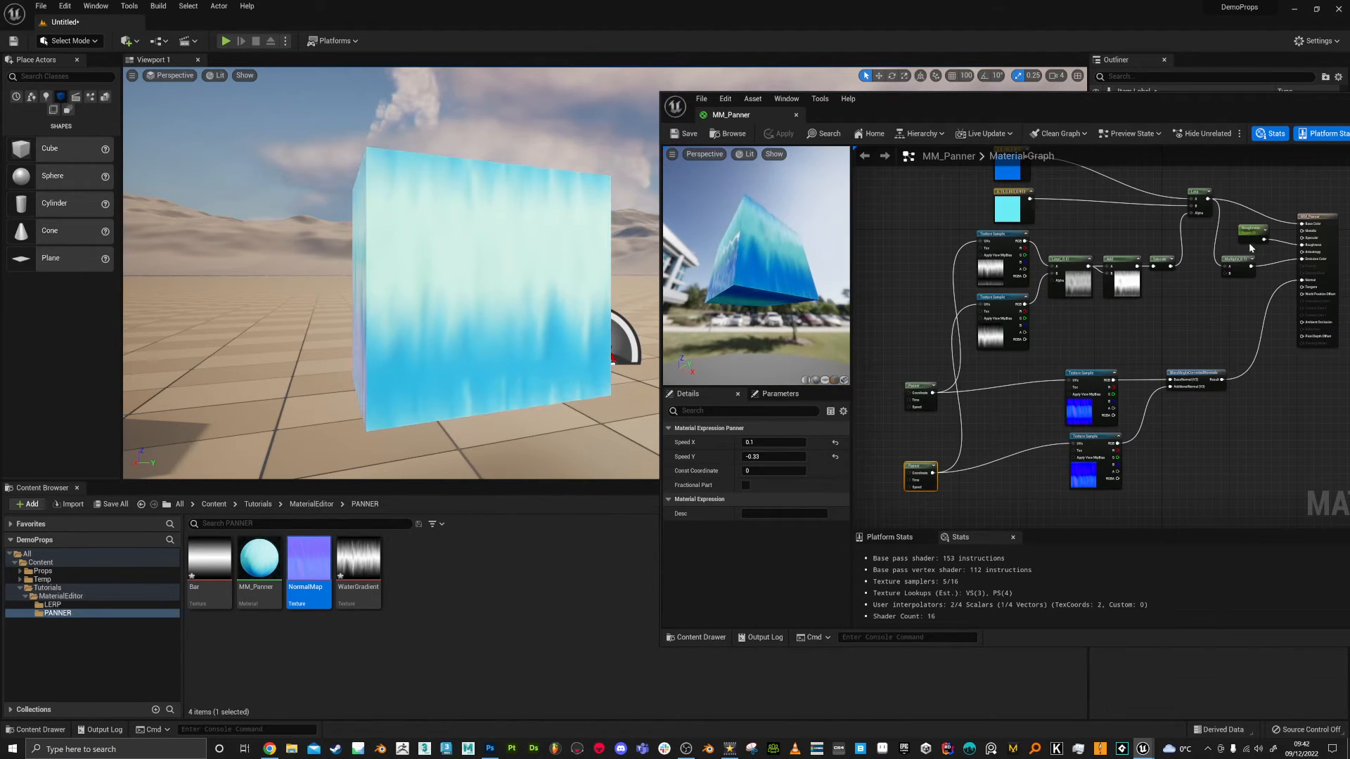
scroll(956, 378, "up", 4)
left_click(938, 401)
right_click_drag(939, 403, 964, 391)
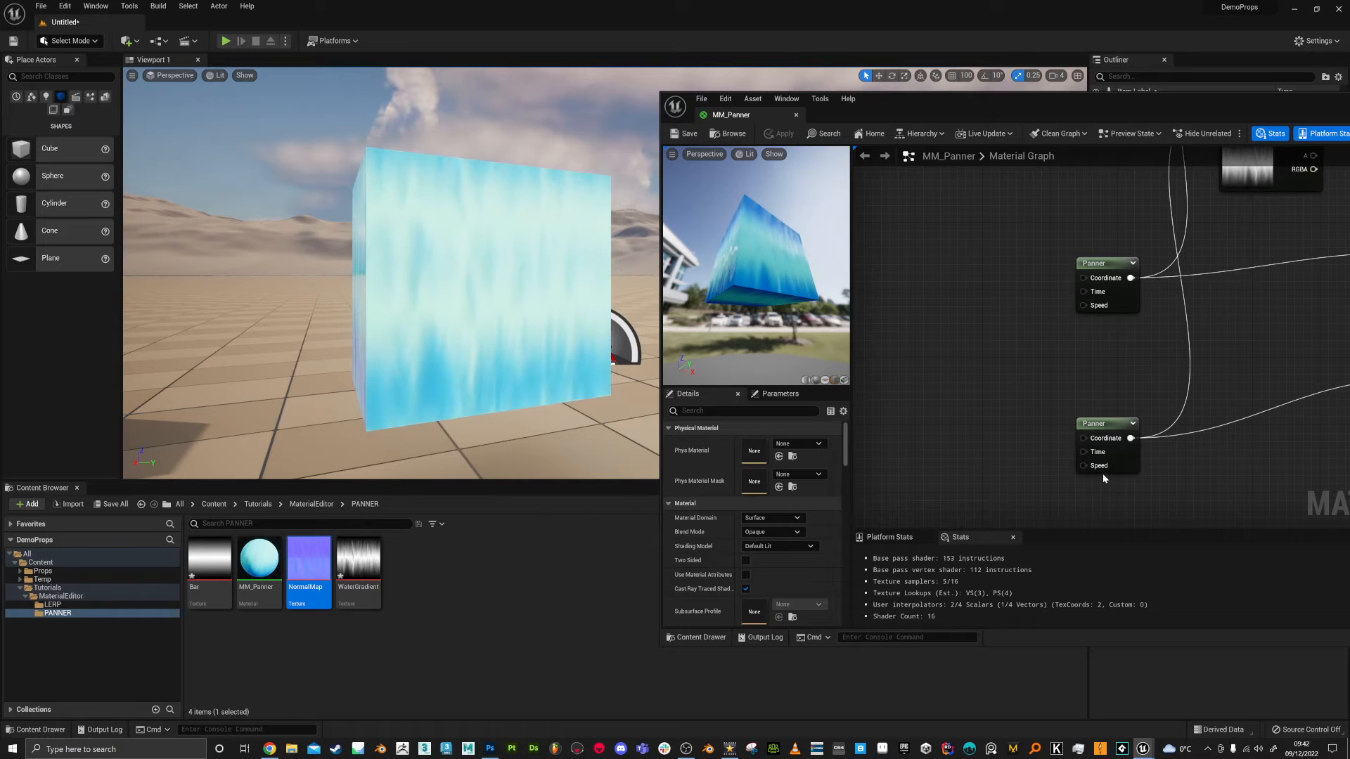
key("s")
left_click(906, 371)
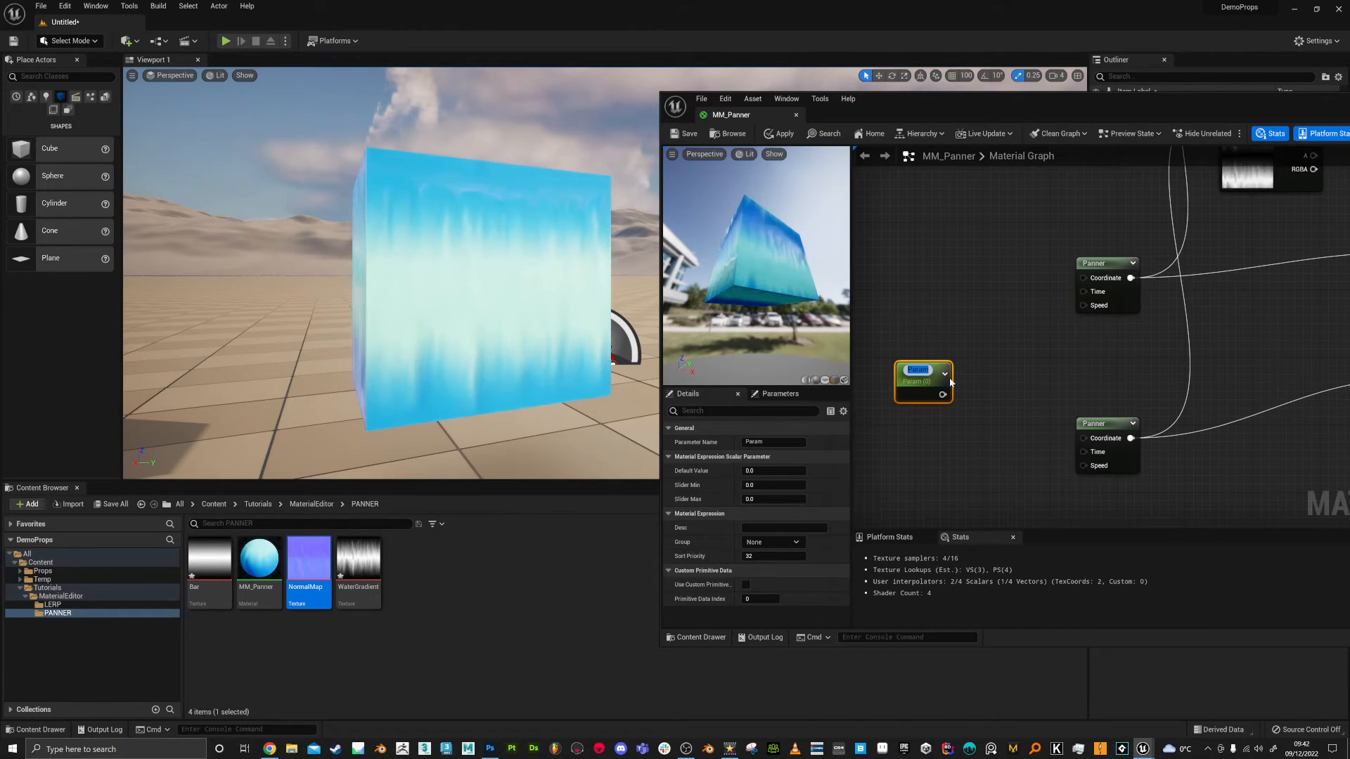
left_click_drag(973, 353, 973, 353)
key("Escape")
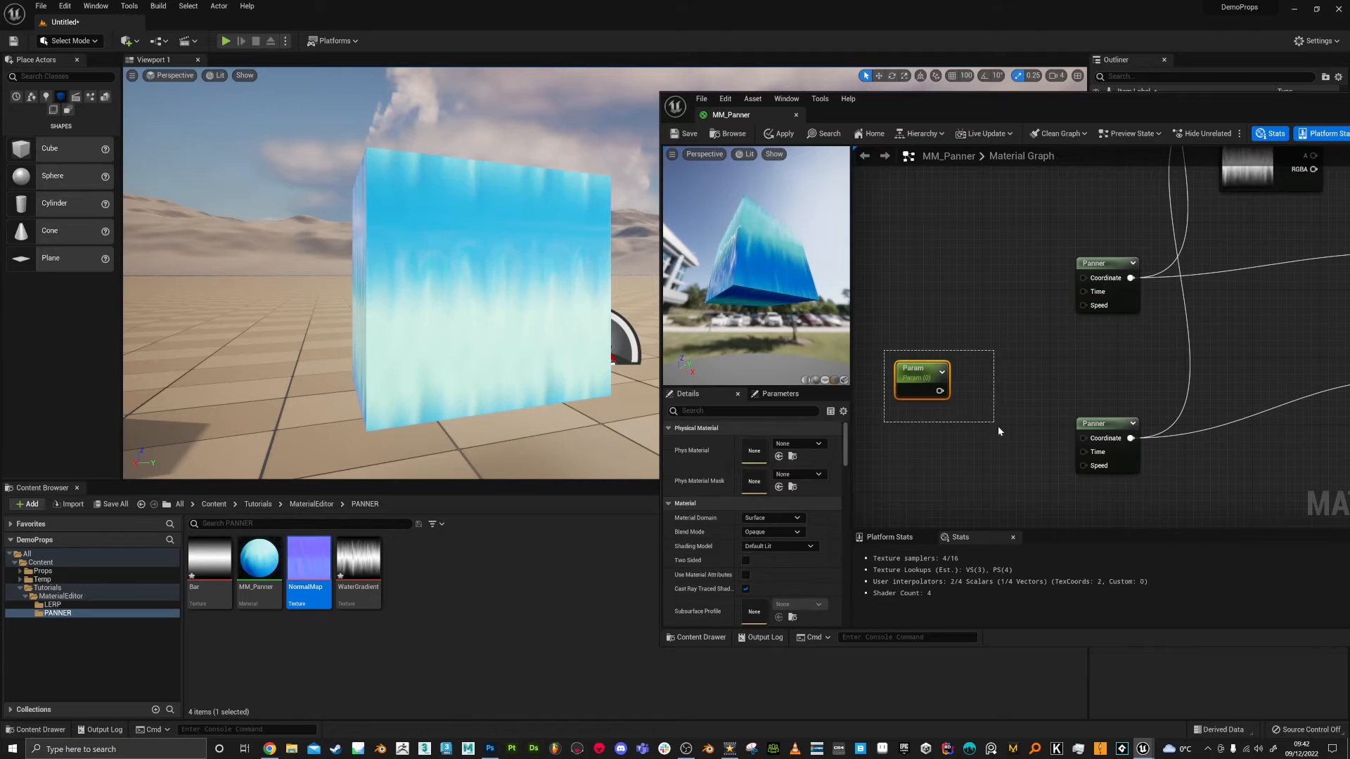
key("Delete")
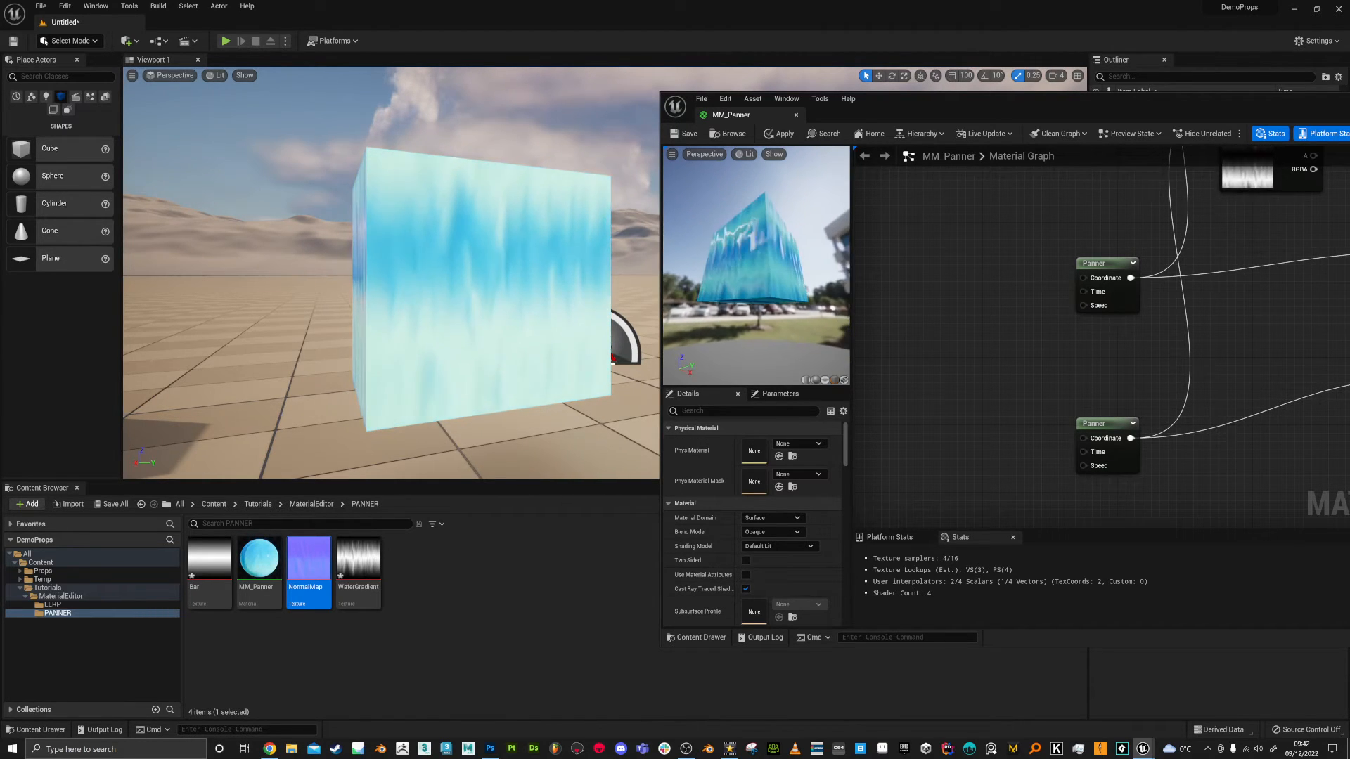
Examine the panning water on the preview mesh and on the level's cube from the side and from above
left_click_drag(756, 267, 794, 285)
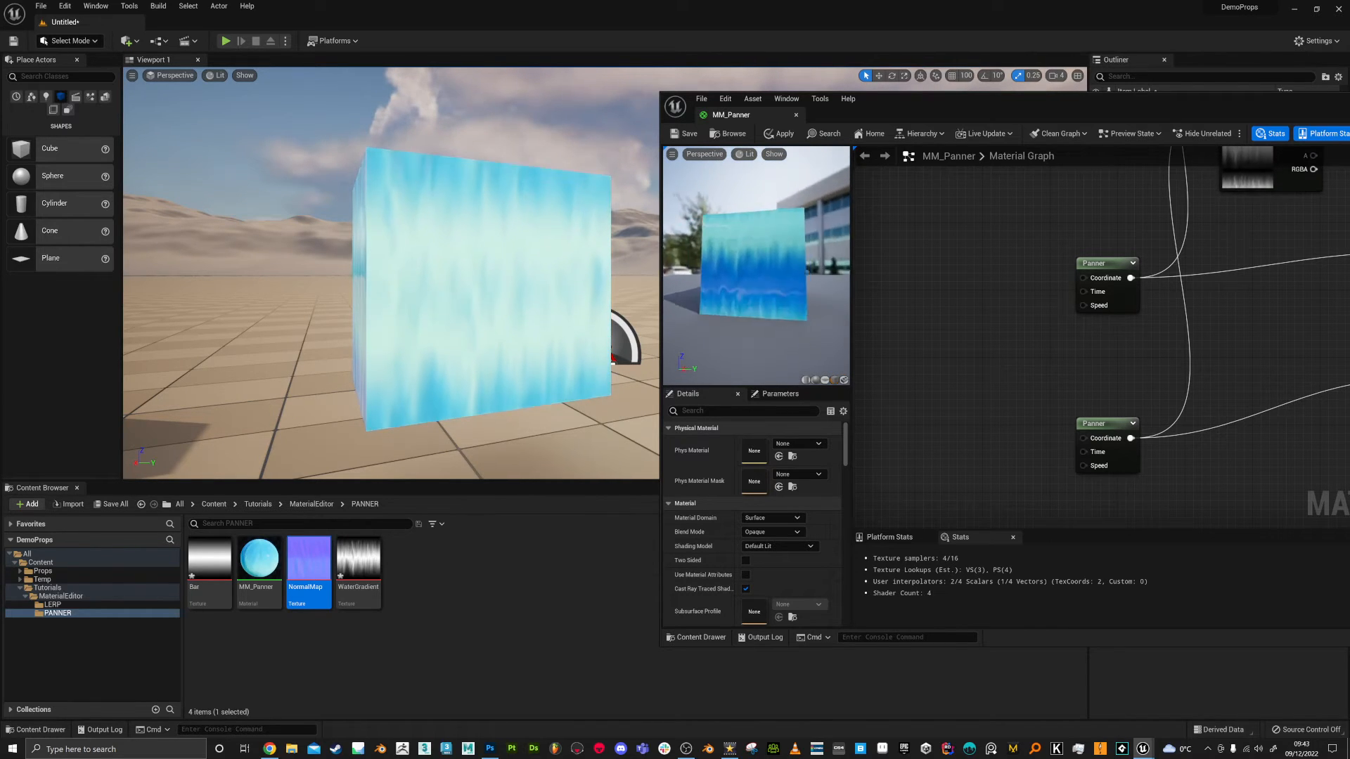
mouse_move(394, 274)
right_mouse_down()
mouse_move(376, 211)
mouse_move(422, 256)
mouse_move(429, 299)
mouse_move(401, 401)
mouse_move(355, 310)
mouse_move(392, 264)
right_mouse_up()
key("s")
key("a")
mouse_move(577, 322)
right_mouse_down()
mouse_move(548, 321)
mouse_move(587, 327)
mouse_move(577, 321)
right_mouse_up()
key("w")
right_click_drag(458, 354, 580, 347)
key("d")
right_click_drag(943, 341, 872, 376)
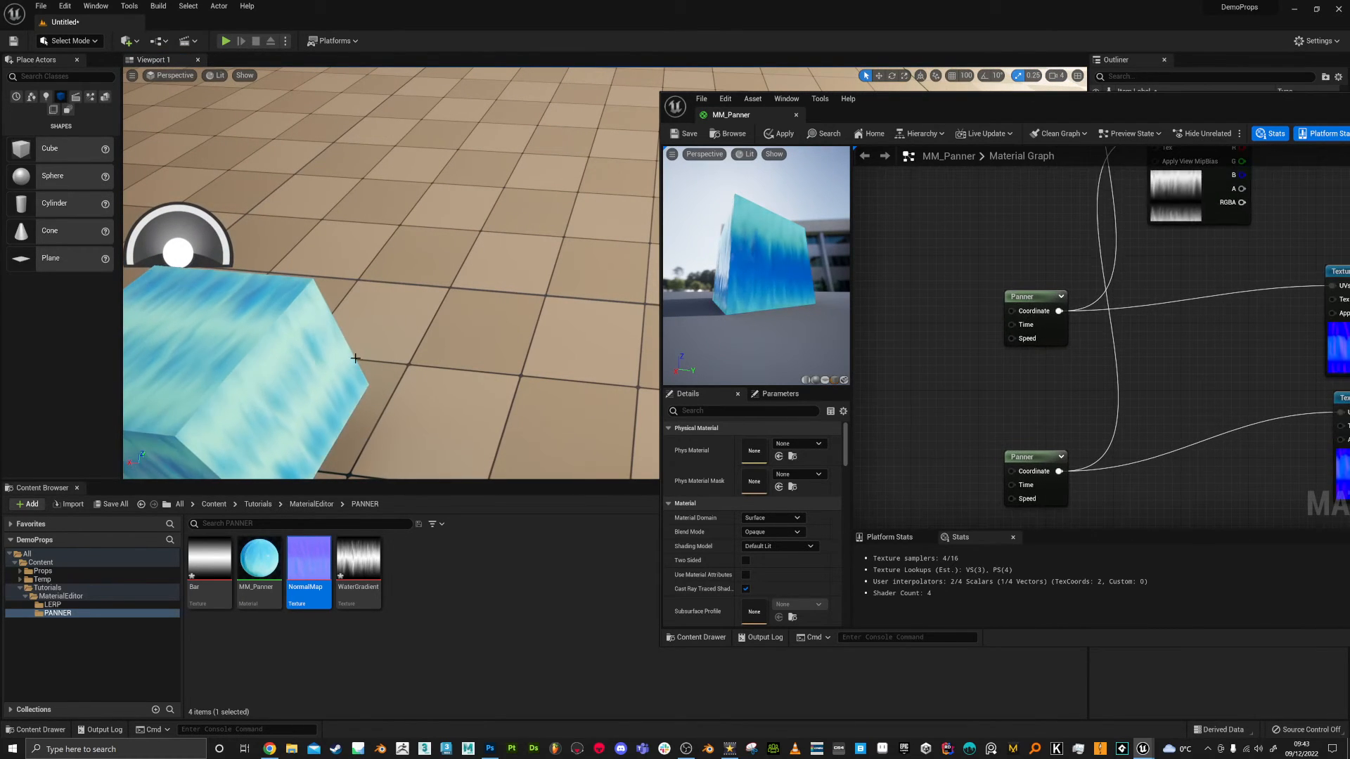
key("d")
mouse_move(246, 345)
right_mouse_down()
mouse_move(275, 330)
mouse_move(232, 351)
right_mouse_up()
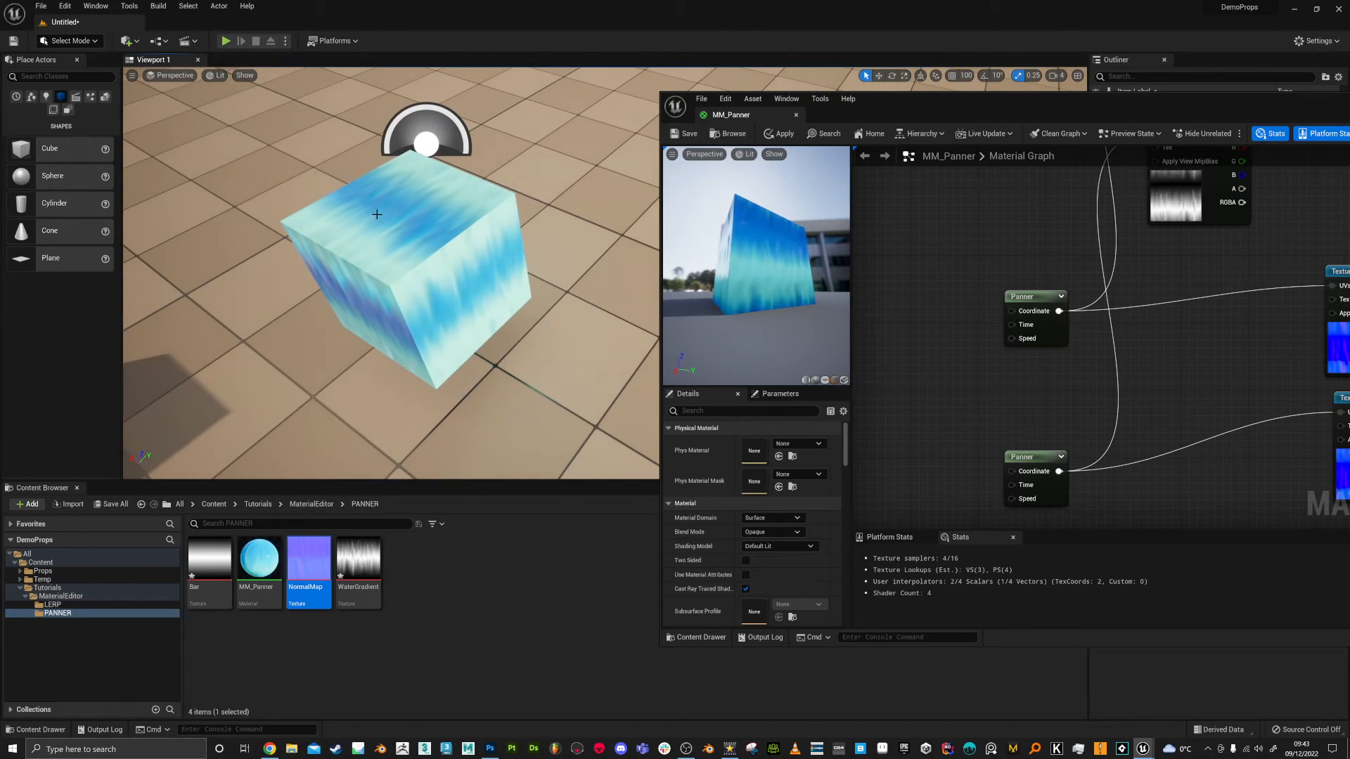
Switch to Chrome, search Google for "tilable water texture normal", and look through the Sea Water normal map and its related images
left_click(269, 748)
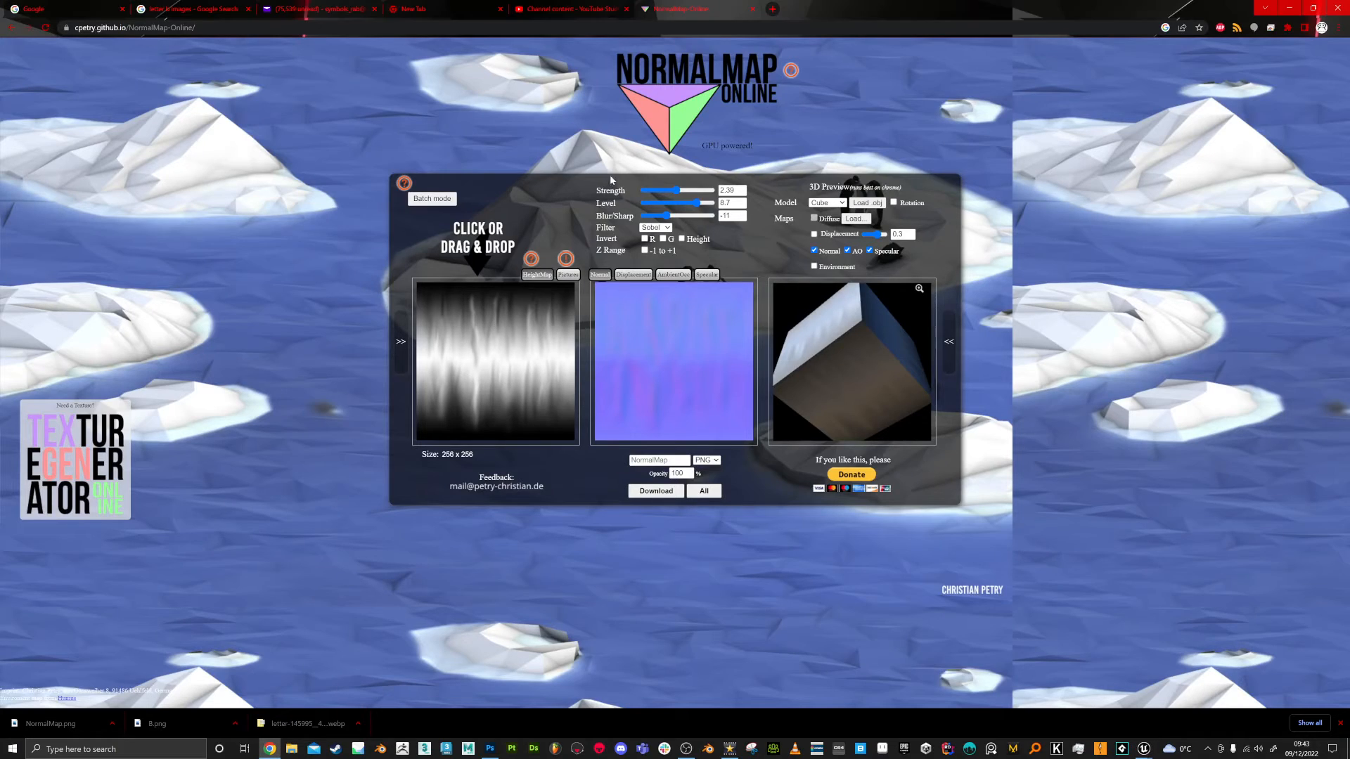
left_click(774, 11)
type("tilable ")
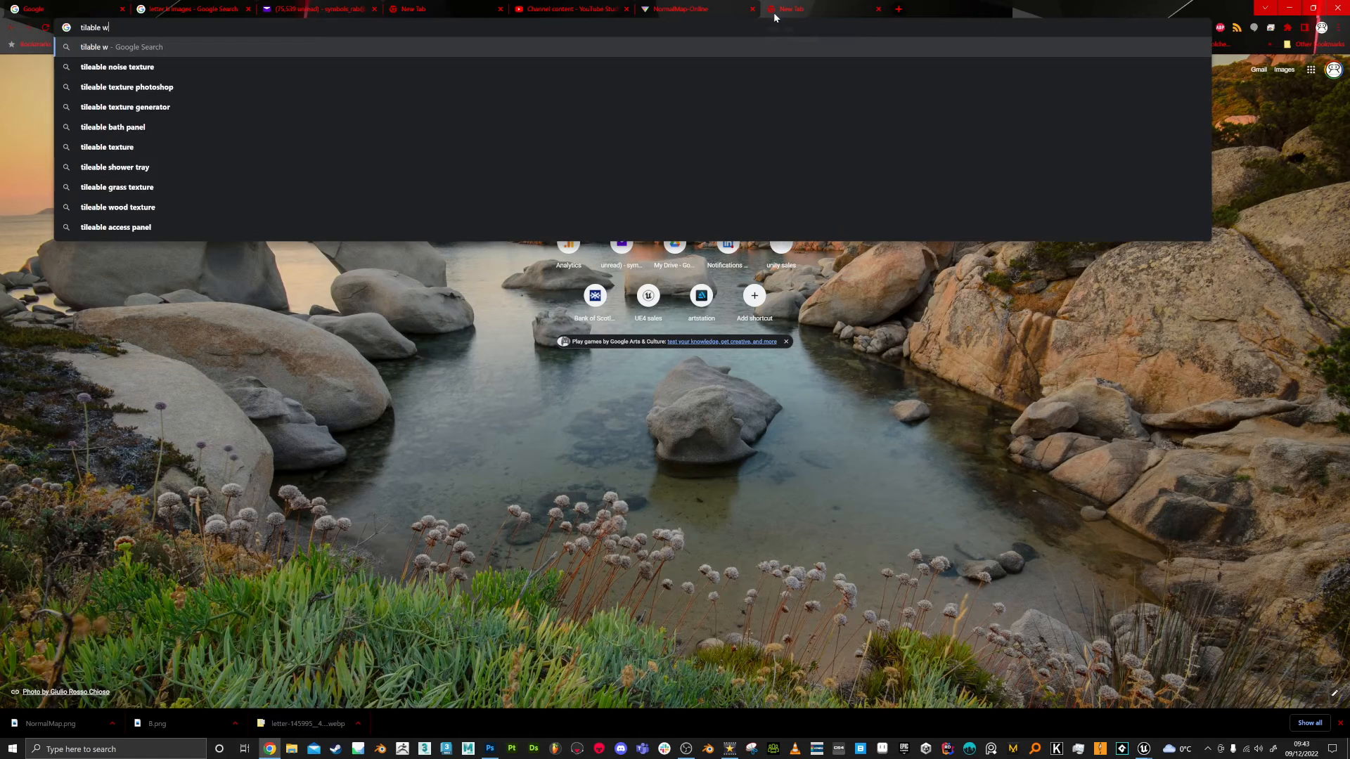
type("water texture normal")
key("Return")
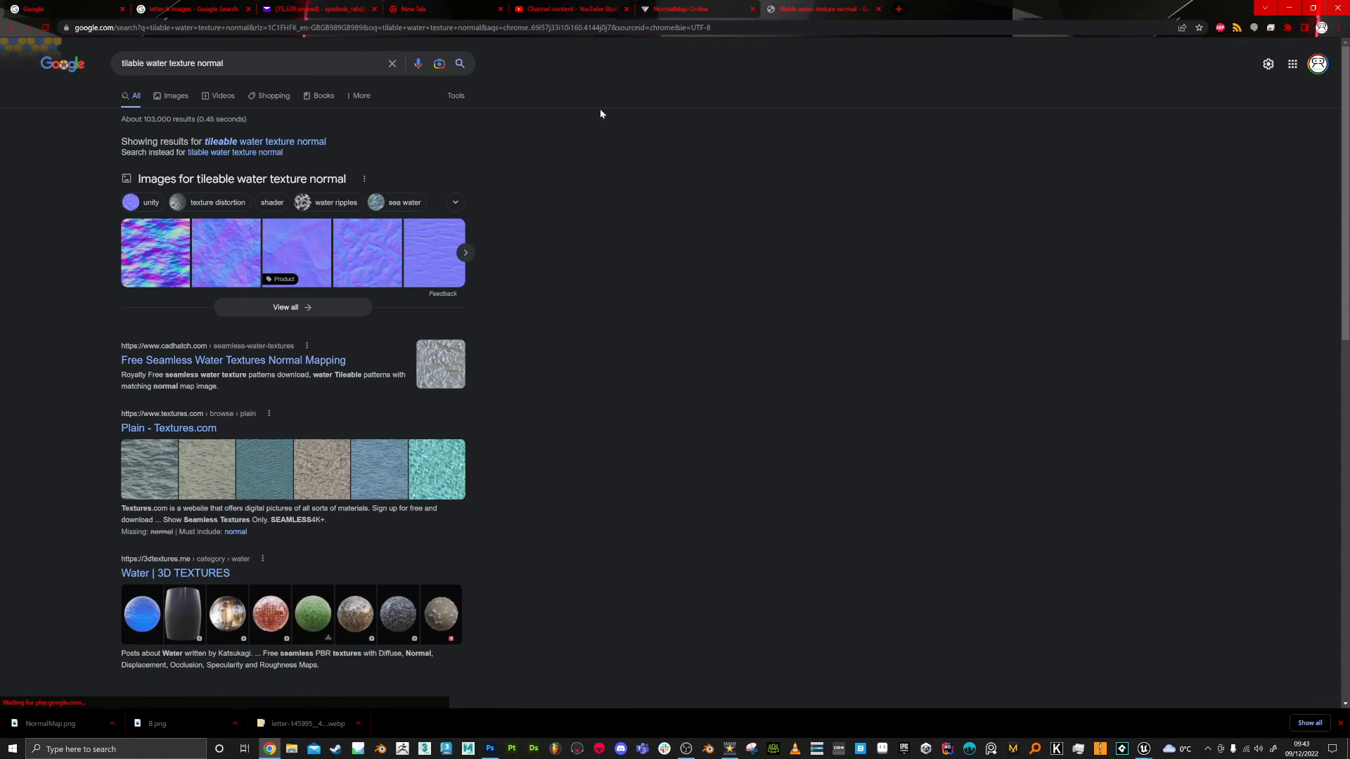
left_click(160, 273)
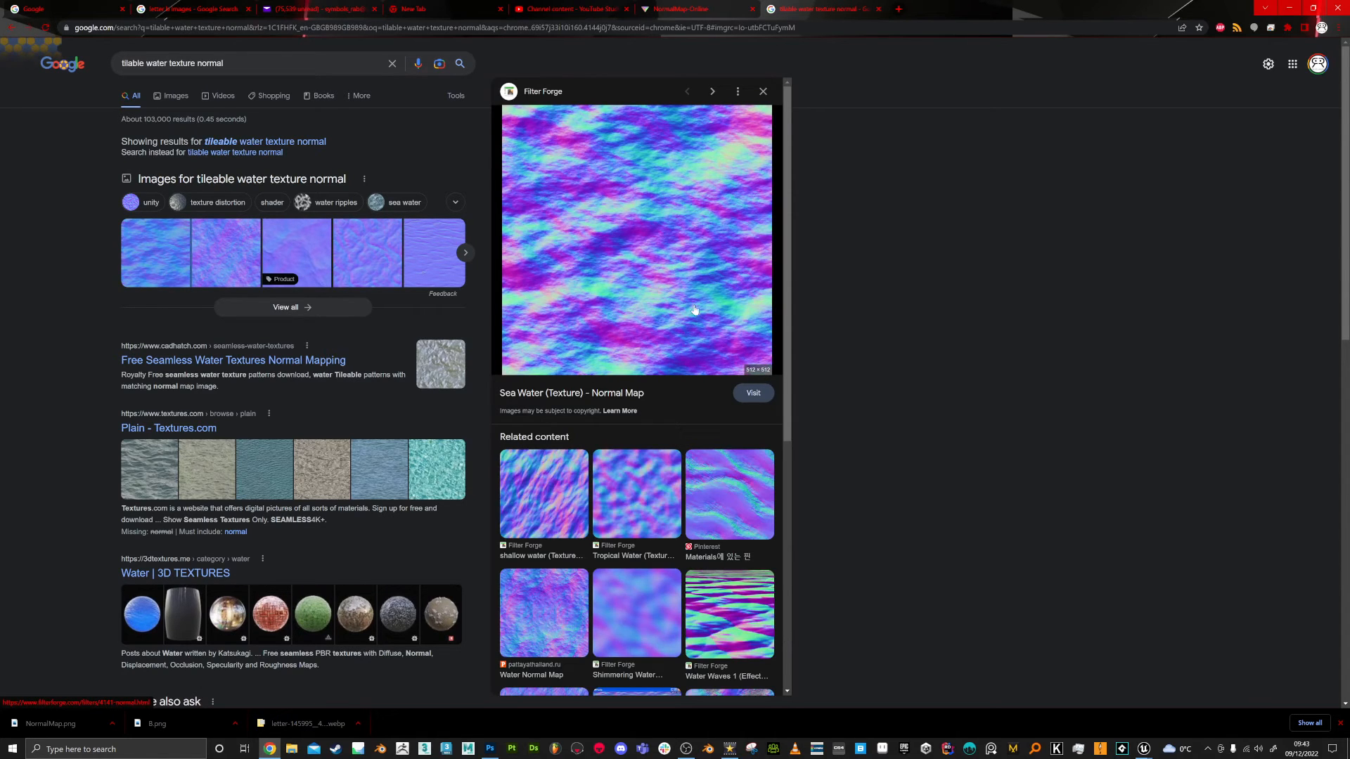
scroll(675, 253, "down", 1)
scroll(666, 501, "down", 5)
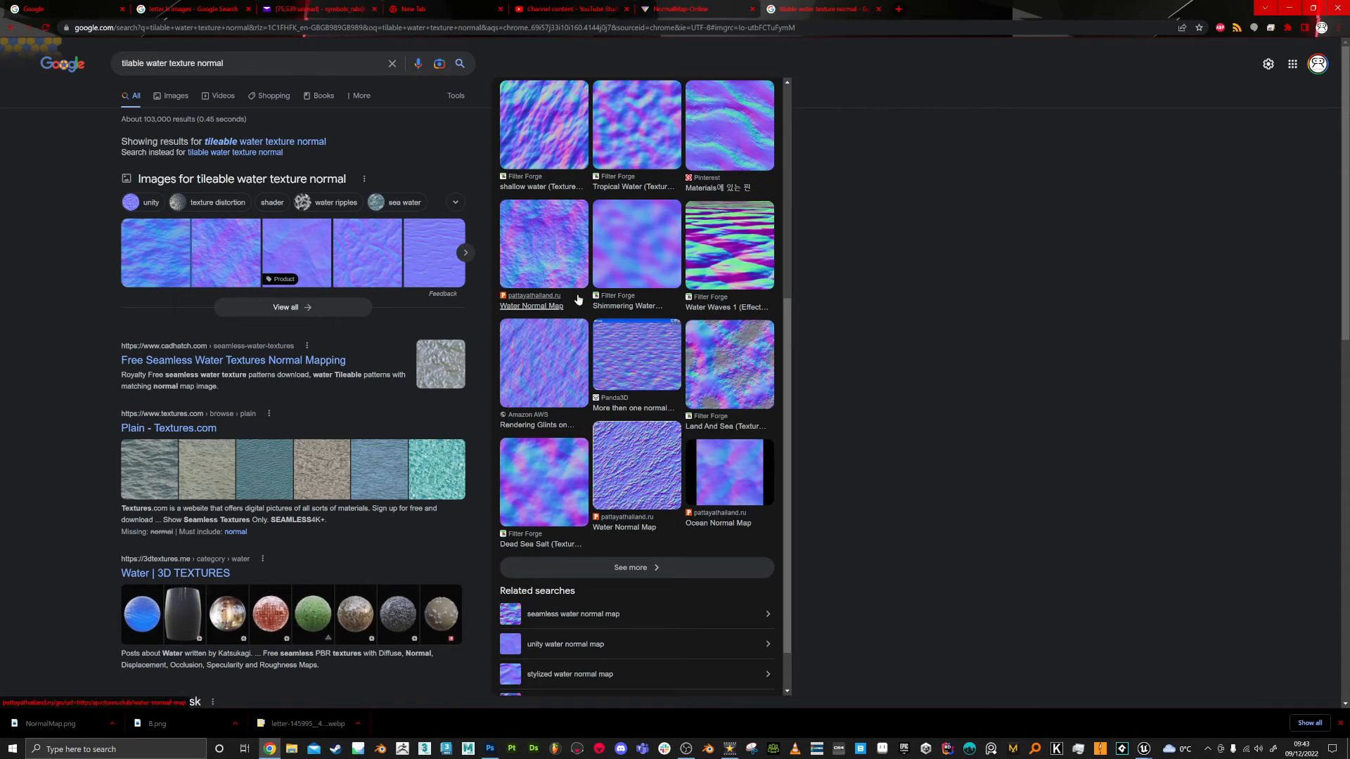
scroll(636, 281, "up", 3)
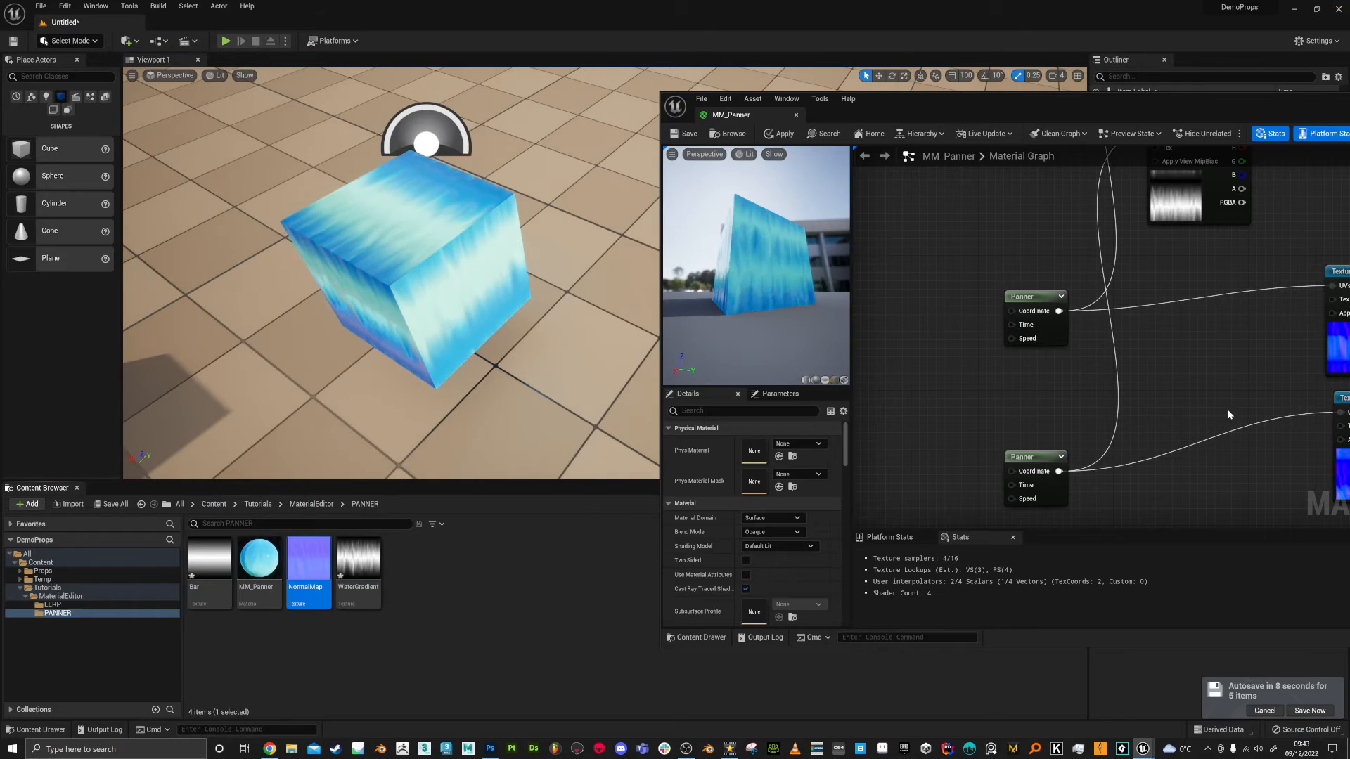
Return to Unreal Editor and review the normal map samples, the BlendAngleCorrectedNormals node and the Panners feeding them
right_click_drag(1229, 415, 941, 392)
right_click_drag(1241, 384, 1148, 404)
left_click_drag(996, 268, 1004, 268)
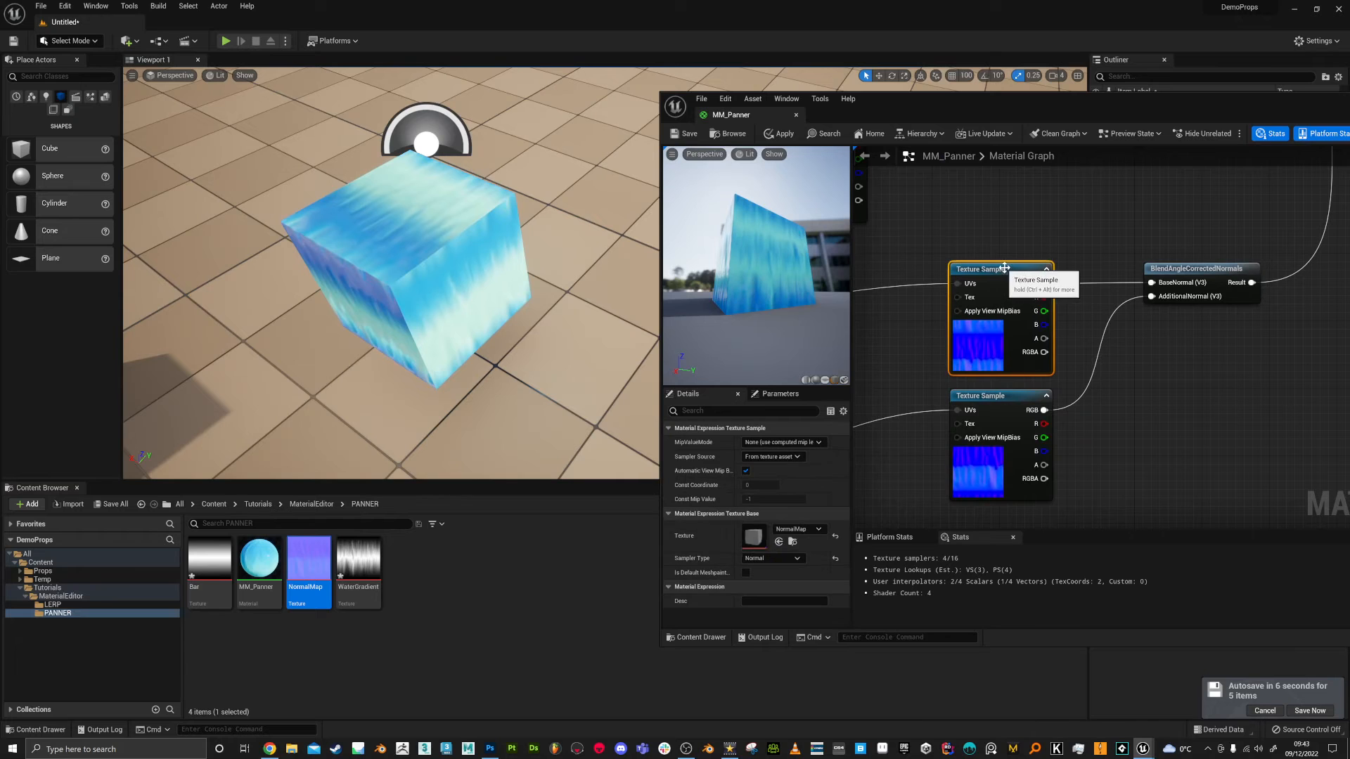
left_click(1182, 275)
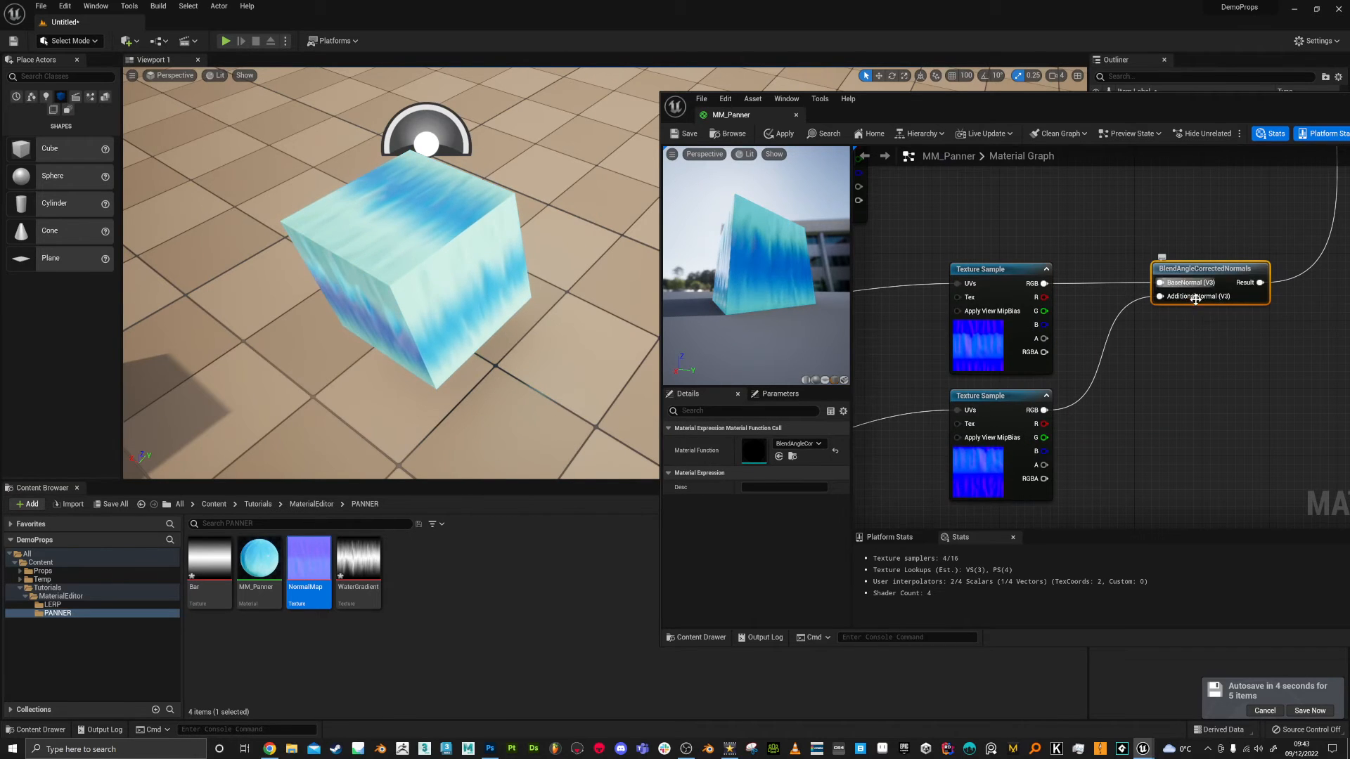
scroll(1221, 357, "down", 2)
right_click_drag(1090, 328, 1130, 394)
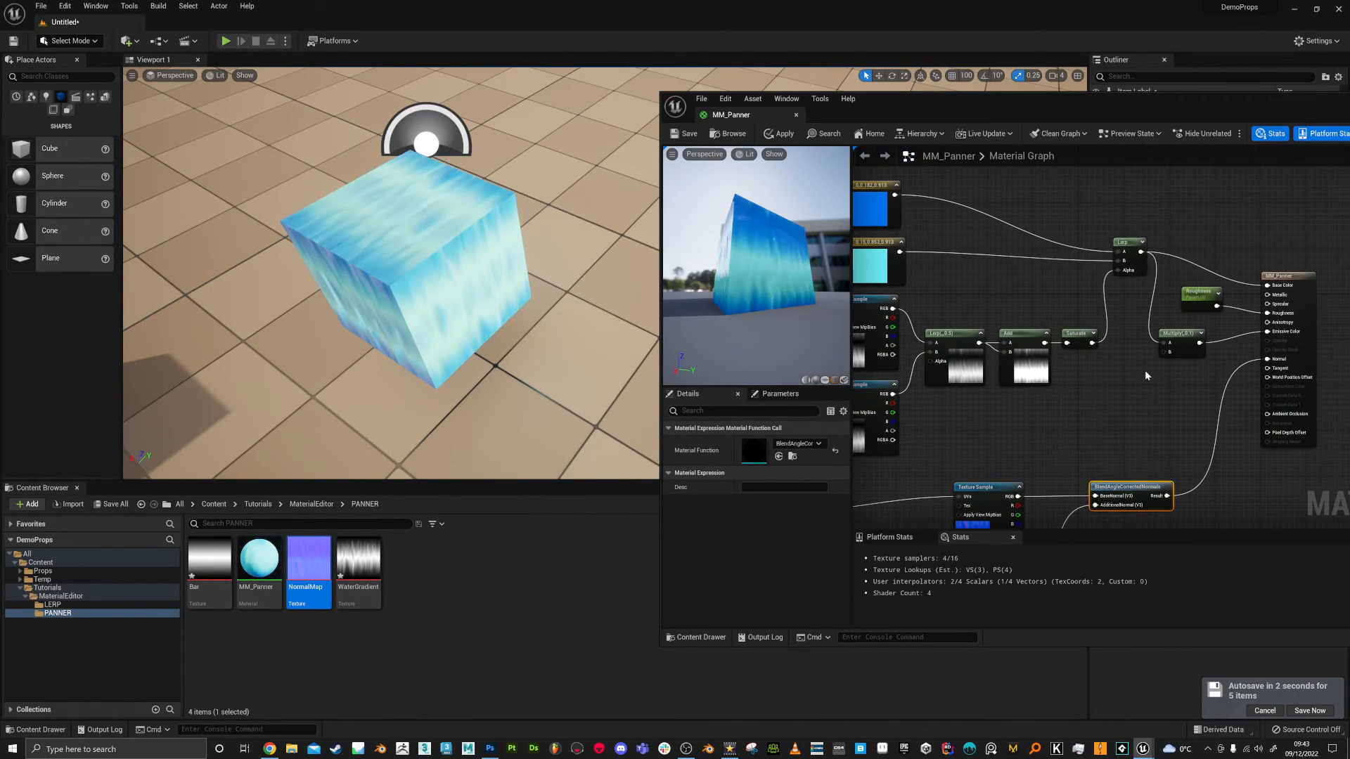
right_click_drag(1100, 476, 1099, 280)
scroll(997, 404, "up", 1)
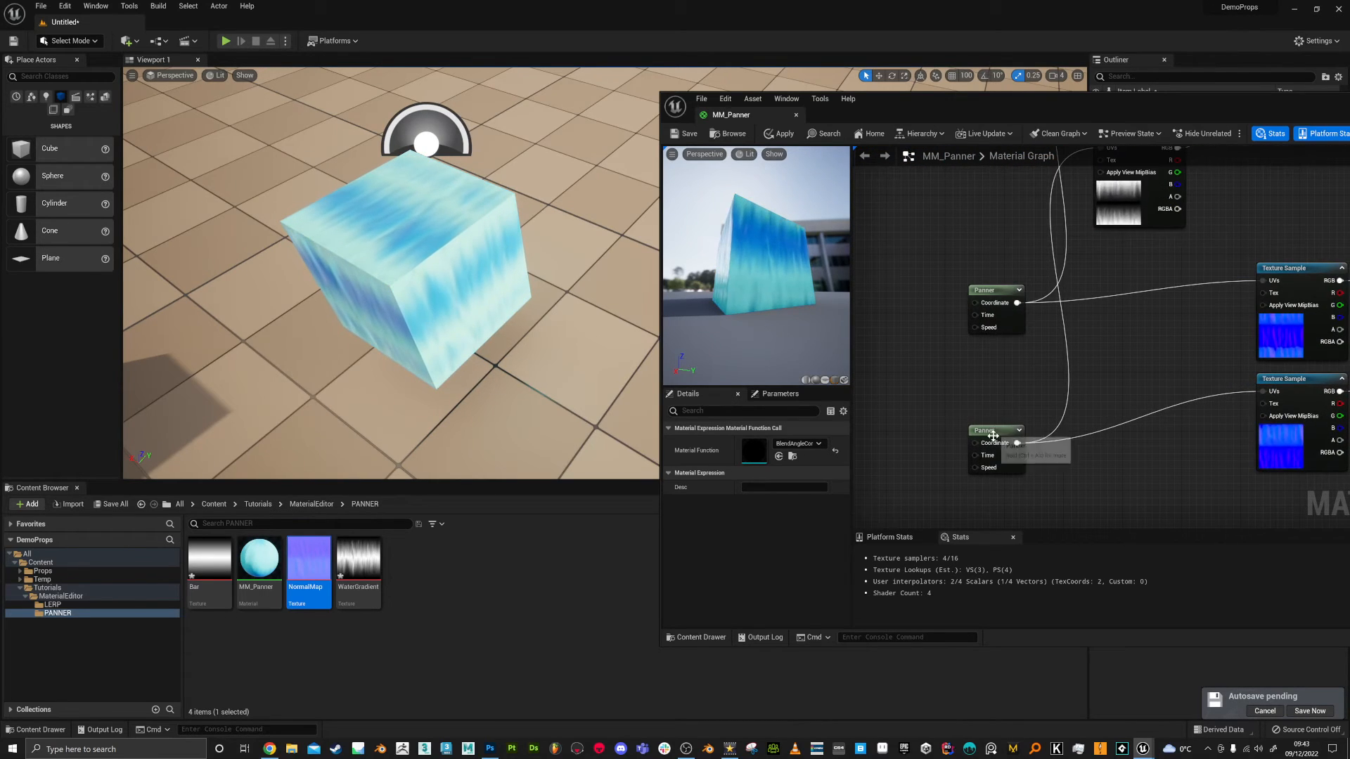
Move the lower Panner closer beneath the upper one, set its Speed X to -0.22, and inspect the flow on the cube
left_click_drag(993, 434, 991, 396)
right_click_drag(1159, 358, 1073, 367)
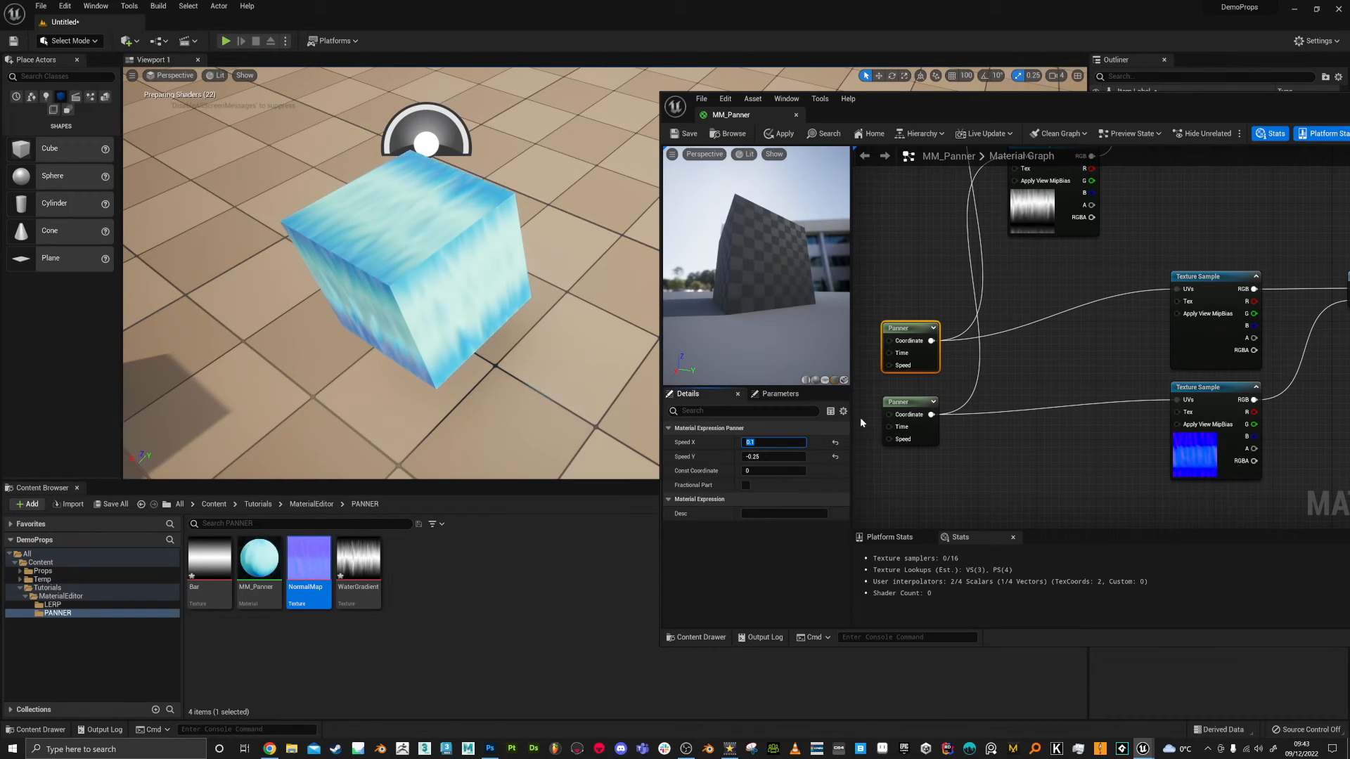
left_click(905, 403)
left_click(768, 445)
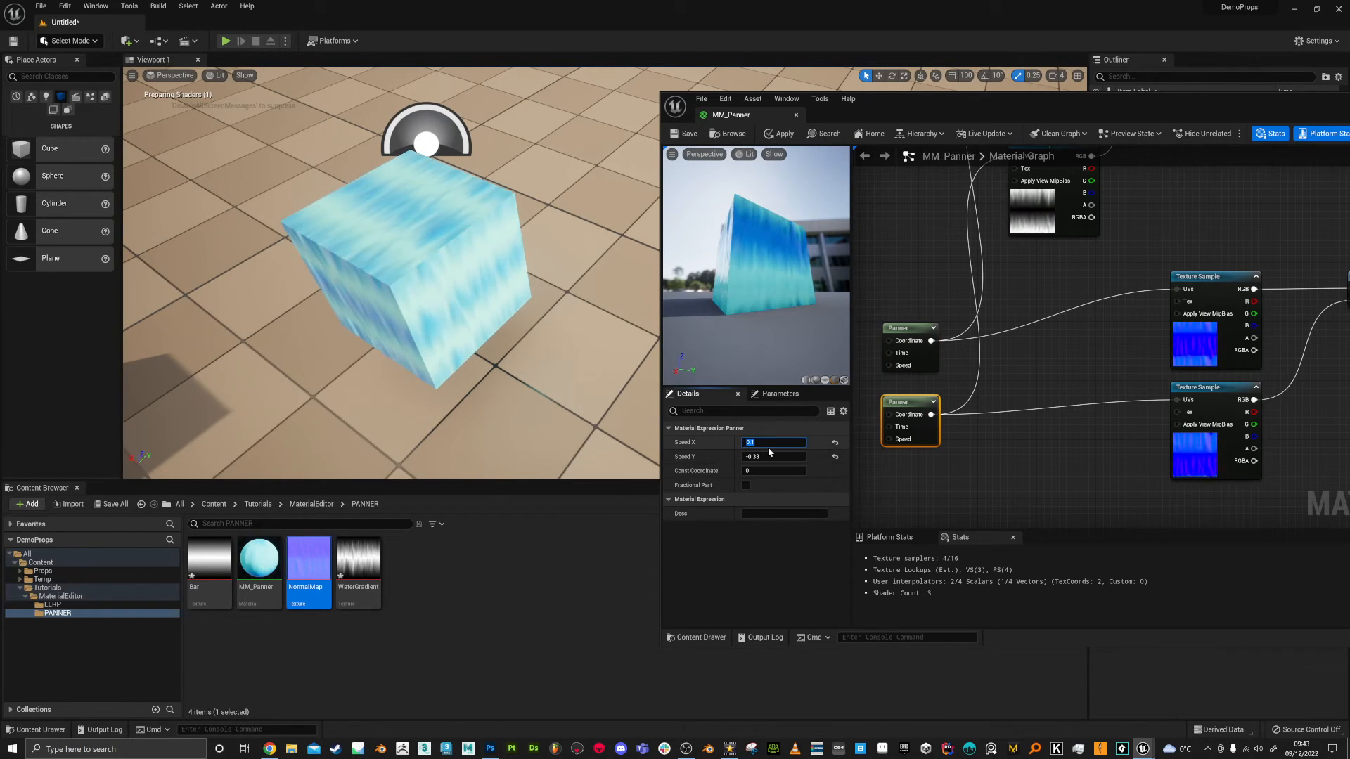
type("-0.22")
key("Return")
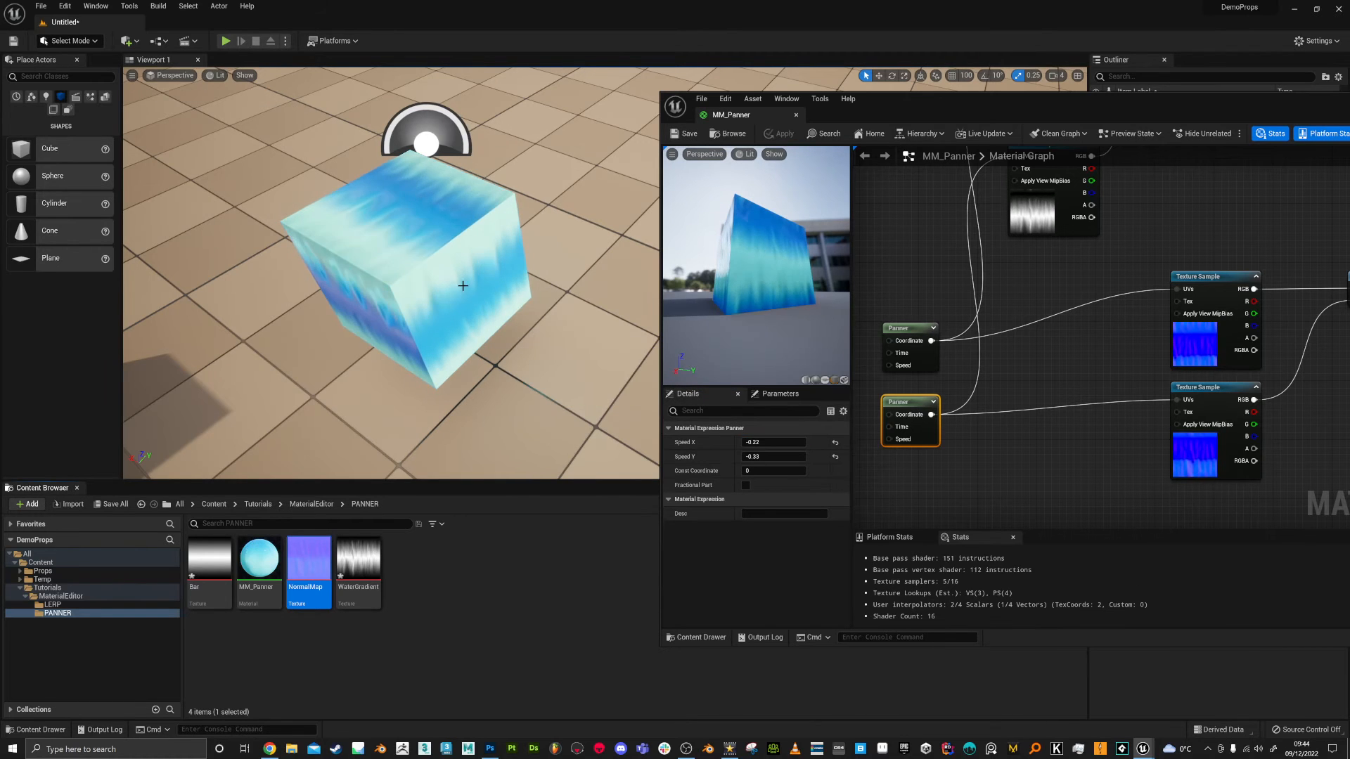
right_click_drag(462, 290, 486, 283)
mouse_move(795, 273)
left_mouse_down()
mouse_move(765, 263)
mouse_move(788, 248)
left_mouse_up()
right_click_drag(529, 281, 596, 310)
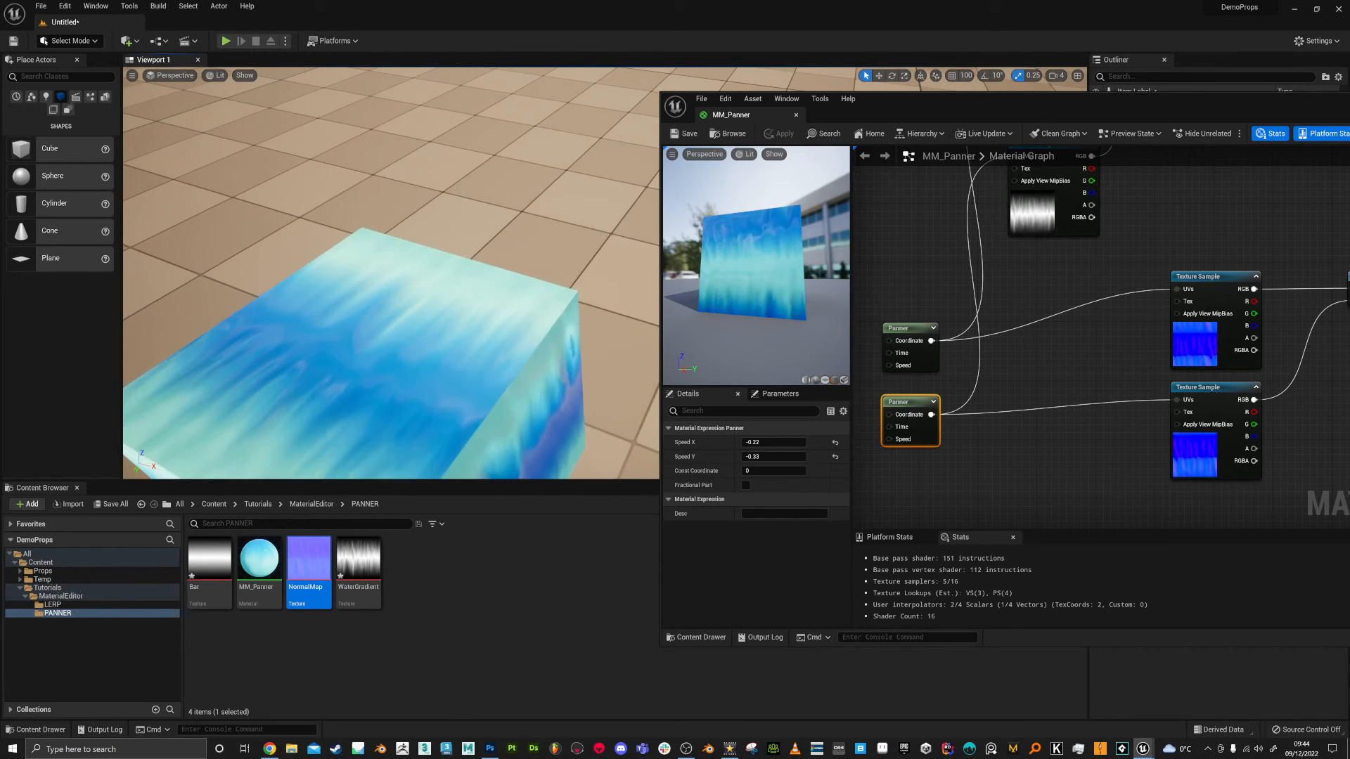
Add a TextureCoordinate node in the empty graph area ahead of the two Panners
right_click_drag(991, 285, 1044, 300)
scroll(1116, 394, "down", 2)
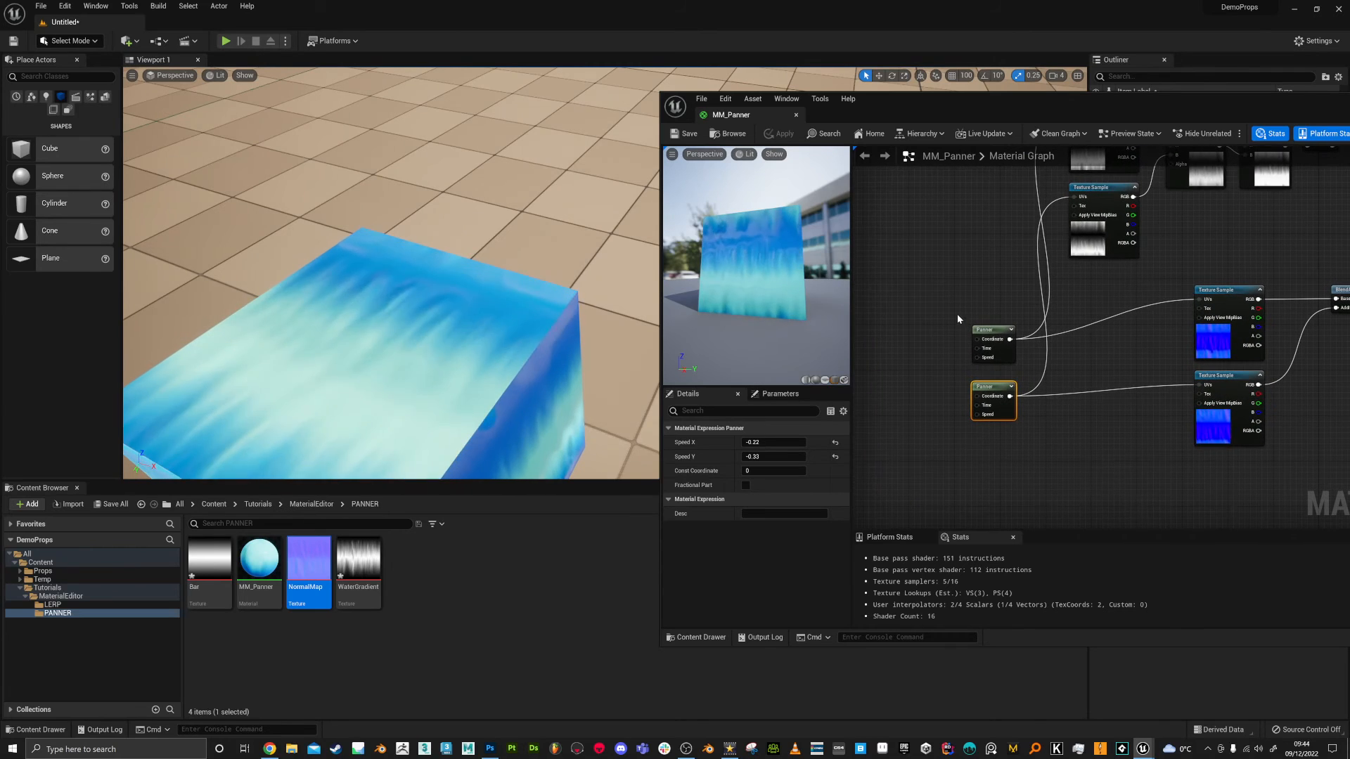
right_click_drag(920, 372, 982, 378)
left_click(948, 364)
scroll(920, 345, "up", 2)
right_click(920, 345)
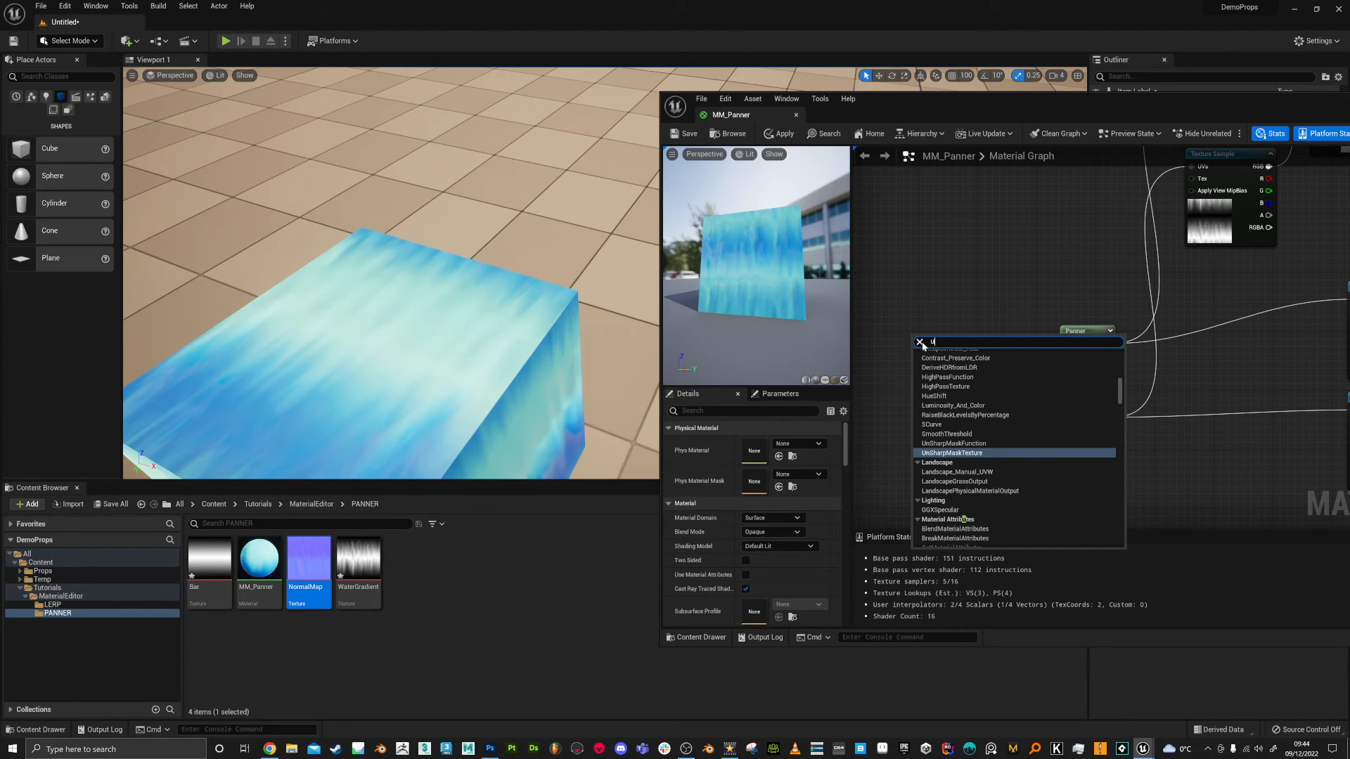
type("tex")
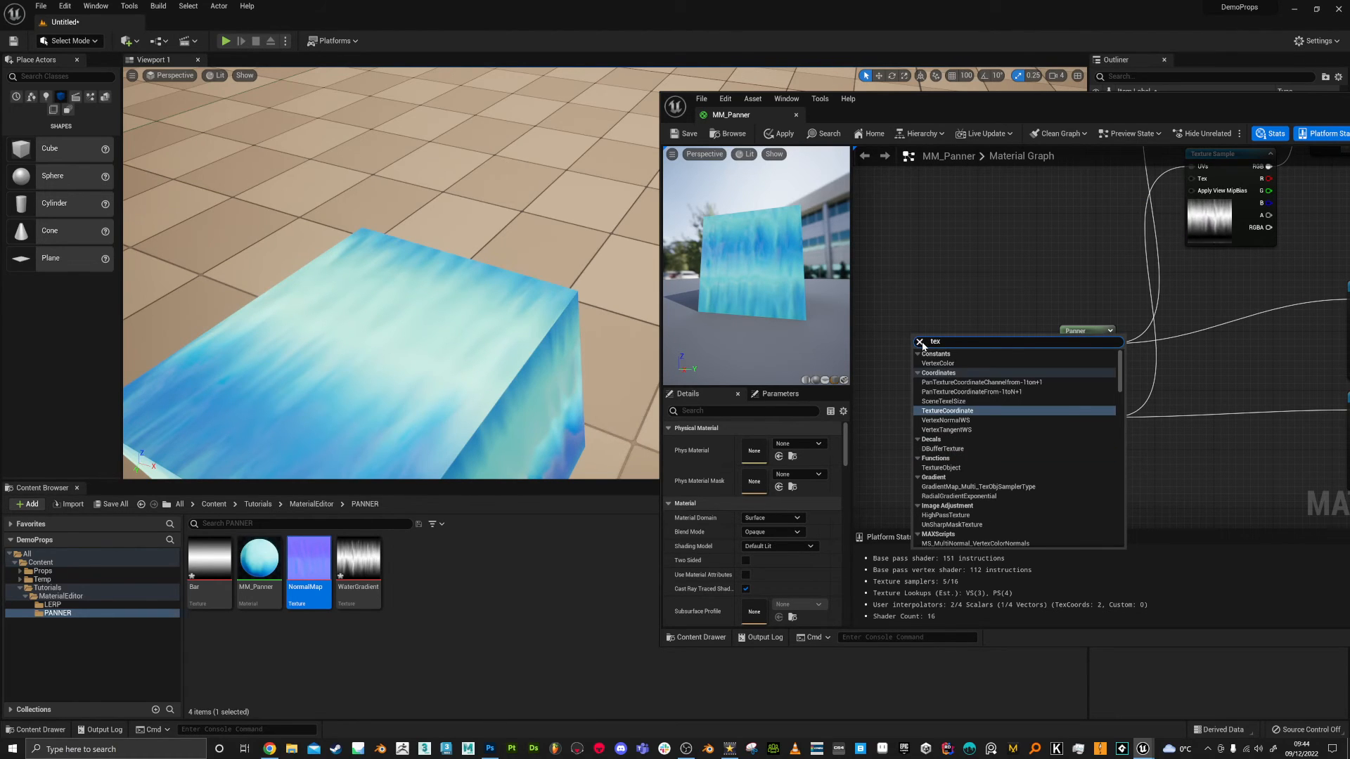
left_click(955, 411)
right_click_drag(1000, 361, 1037, 382)
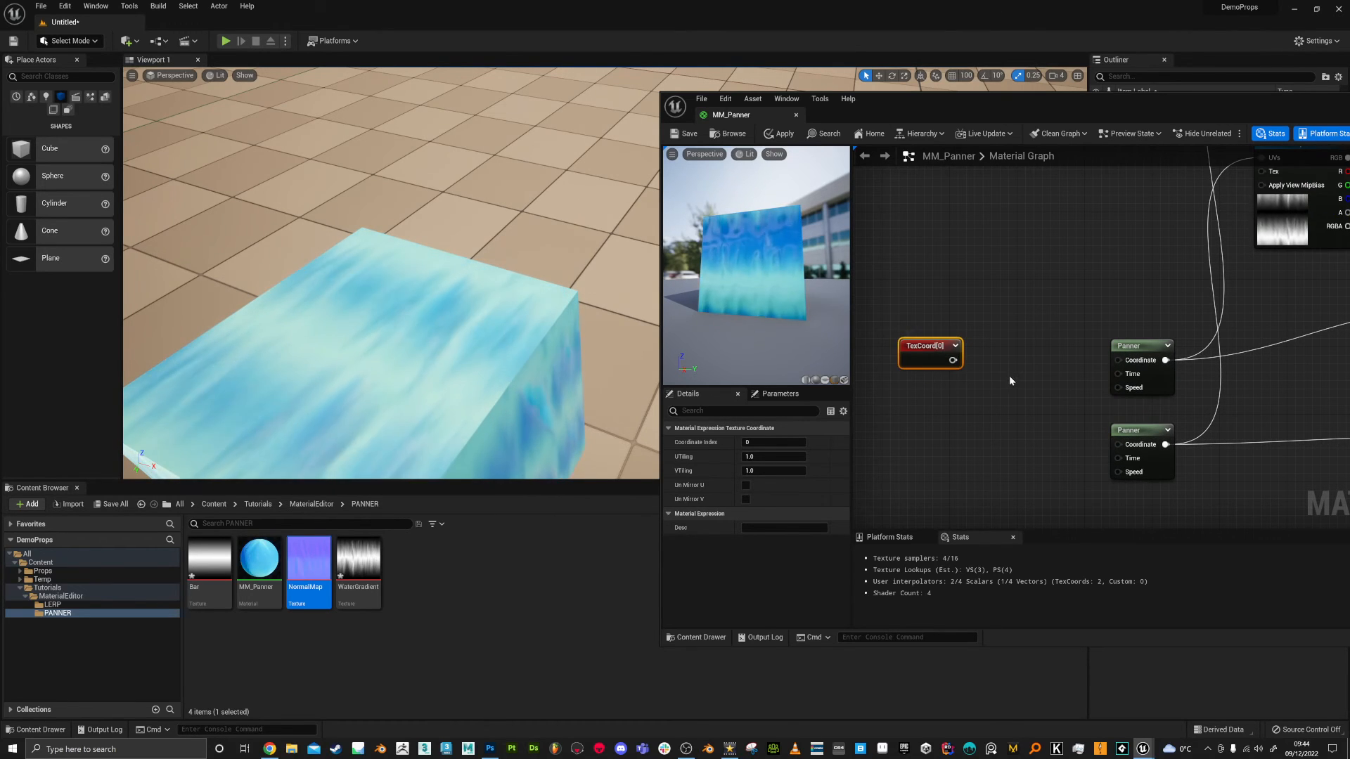
Add a Multiply node between the TexCoord and the Panners, and connect the TexCoord output to its A input
key("m")
left_click(998, 361)
left_click_drag(952, 361, 1015, 382)
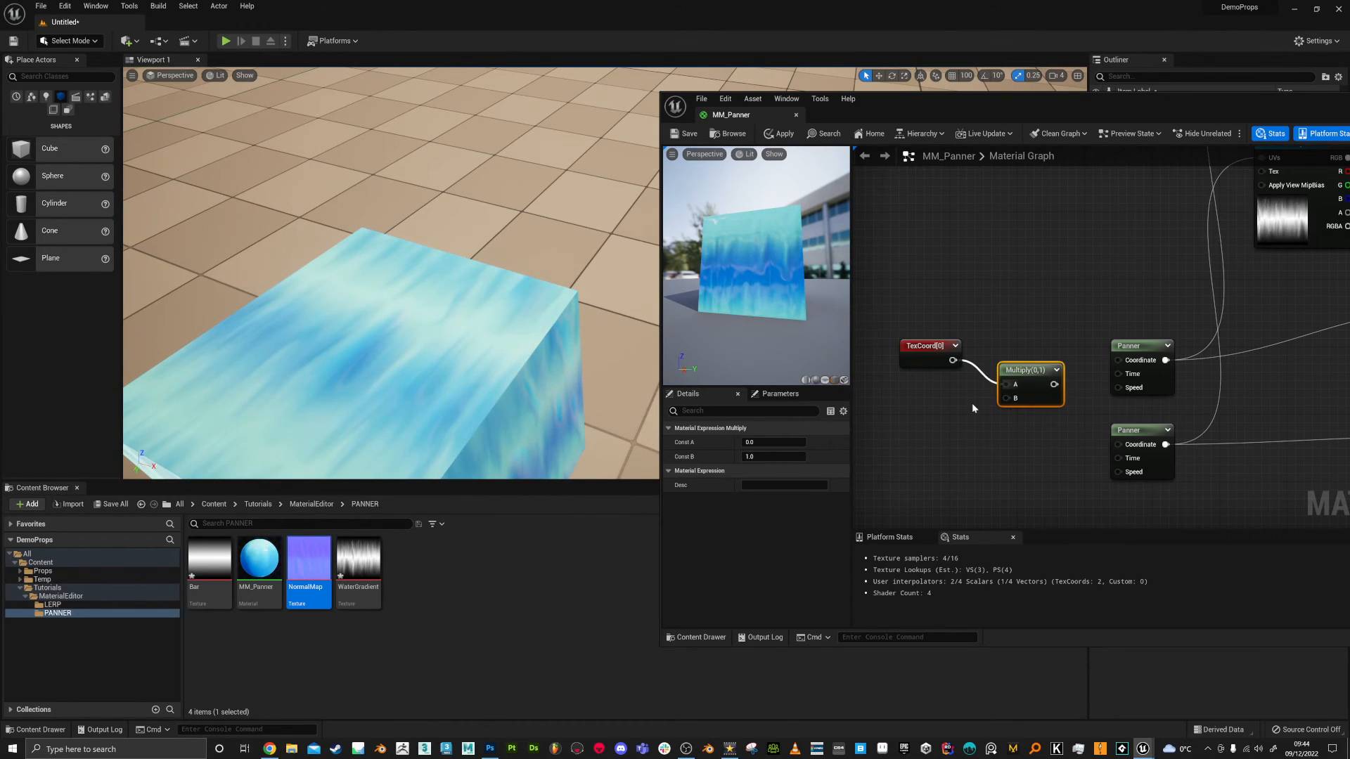
Add a Constant2Vector with R 1 and G 2 below the TexCoord node and connect it to the Multiply's B input
key("2")
left_click(901, 412)
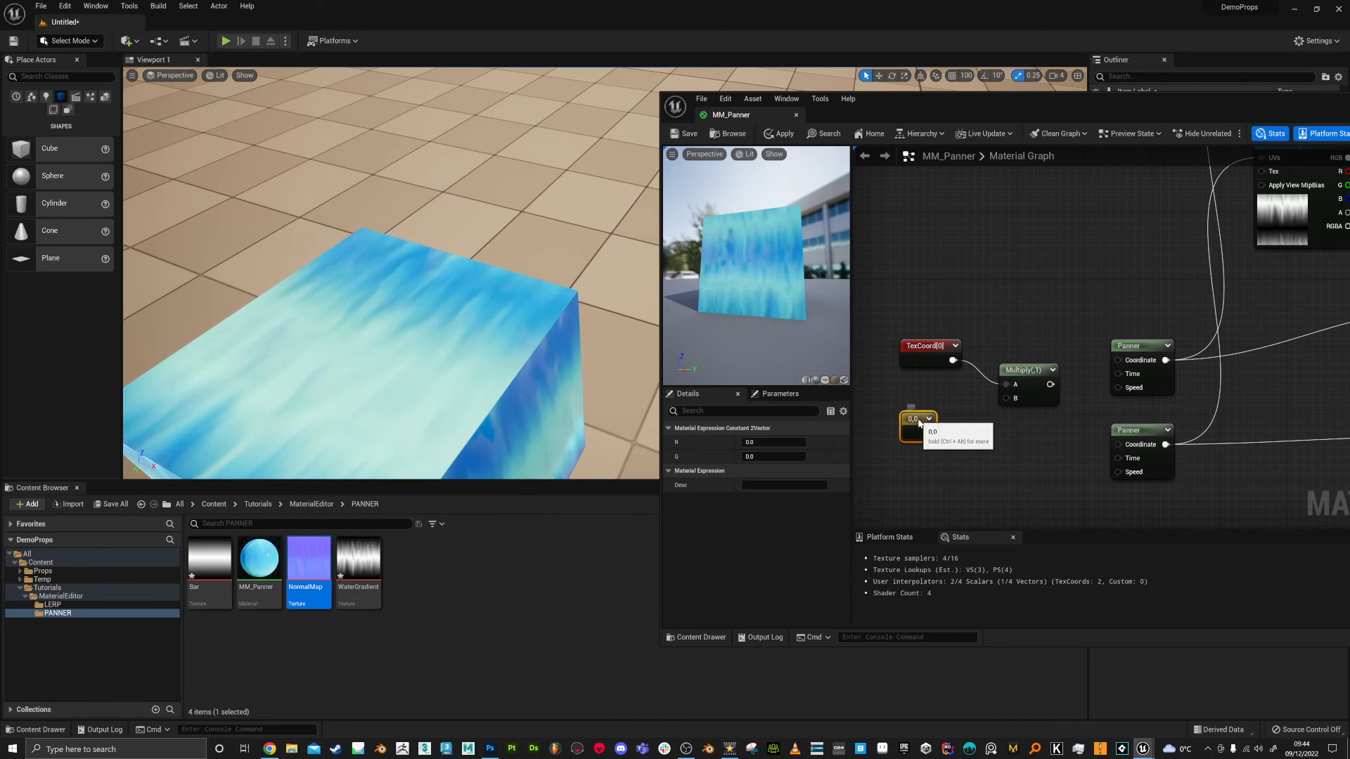
left_click(766, 442)
type("1")
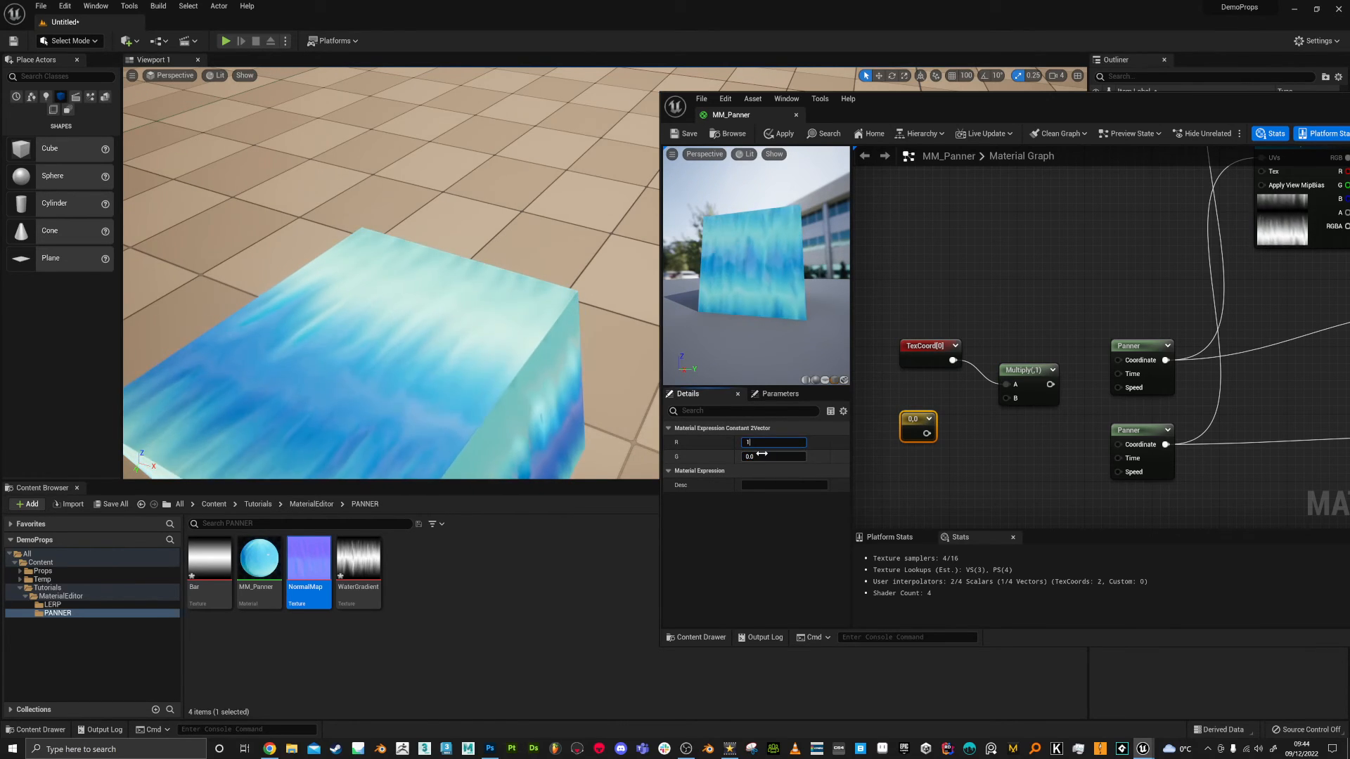
left_click(762, 457)
type("2")
key("Return")
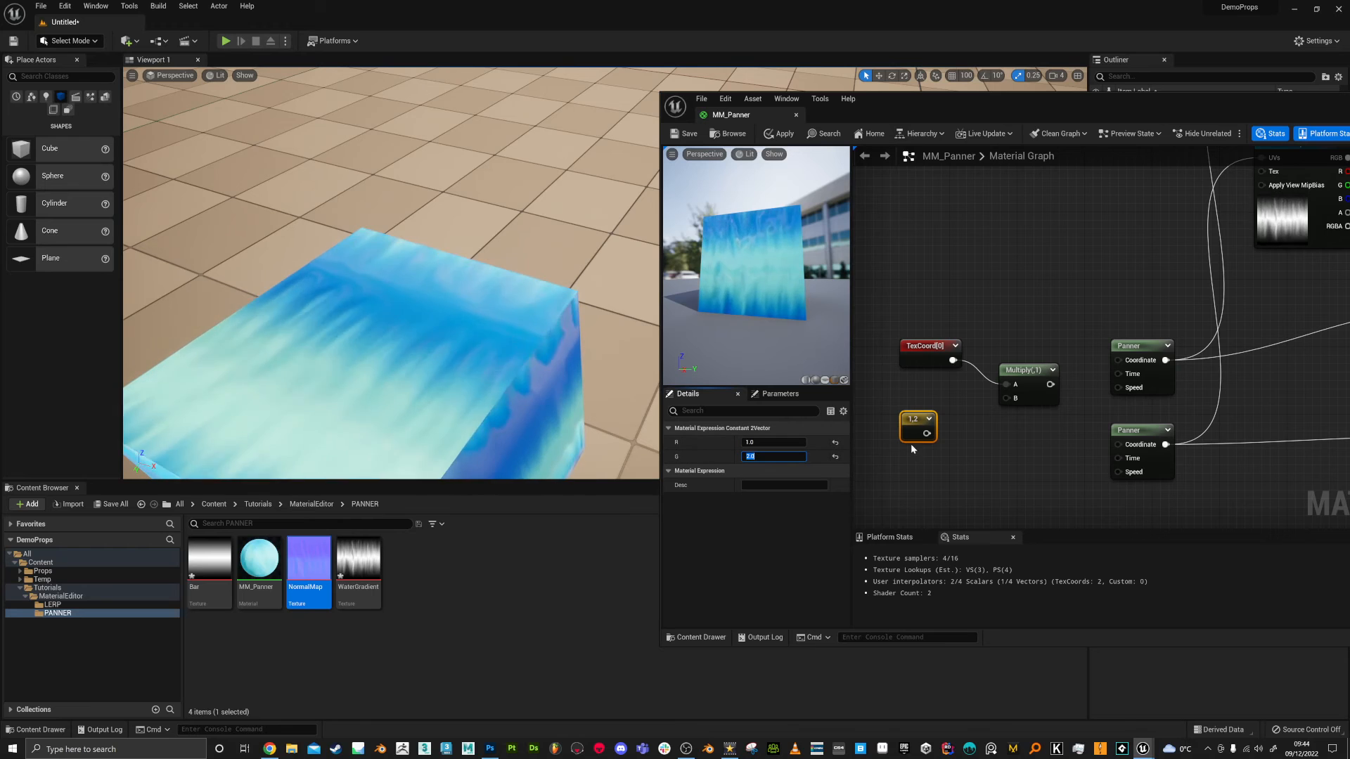
left_click_drag(927, 433, 1010, 398)
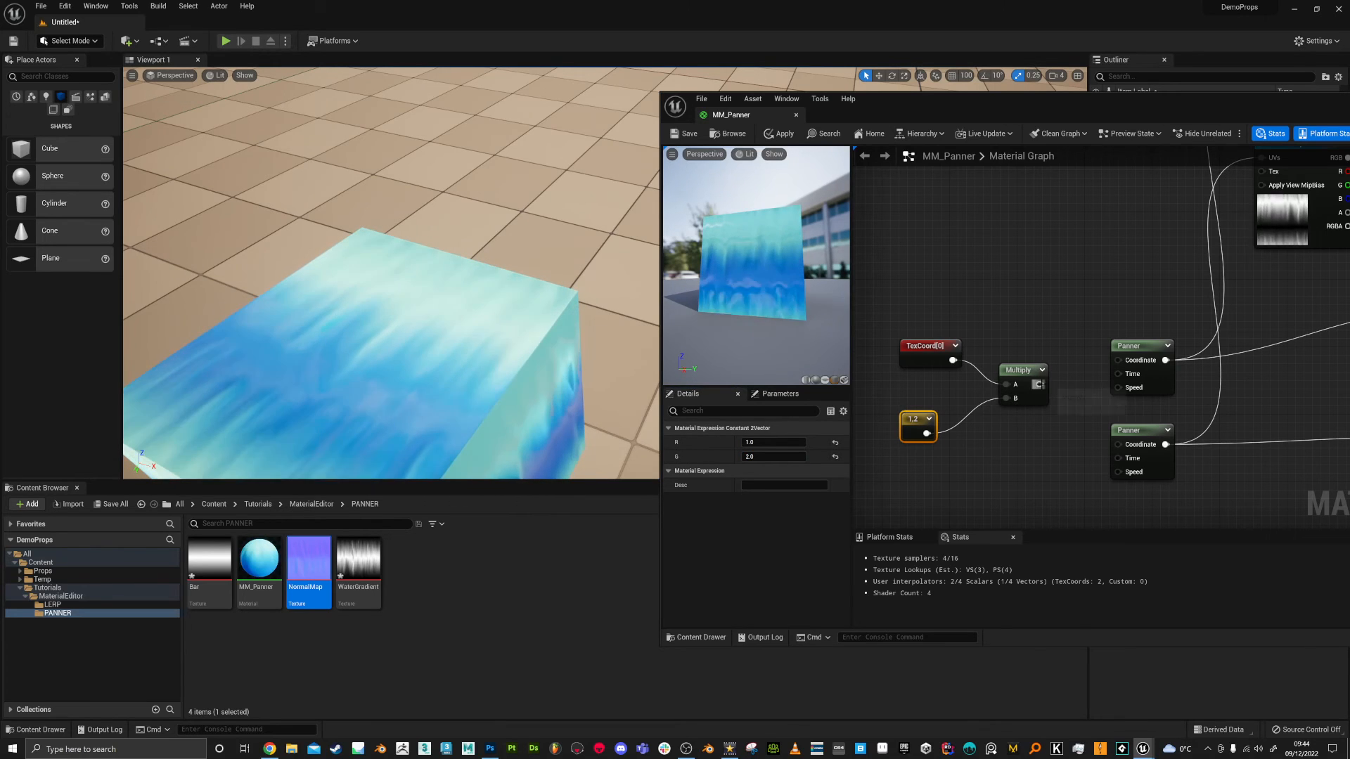
Connect the Multiply output to the Coordinate input of both Panners, save the material, and inspect the tiling on the cube
left_click_drag(1118, 359, 1040, 384)
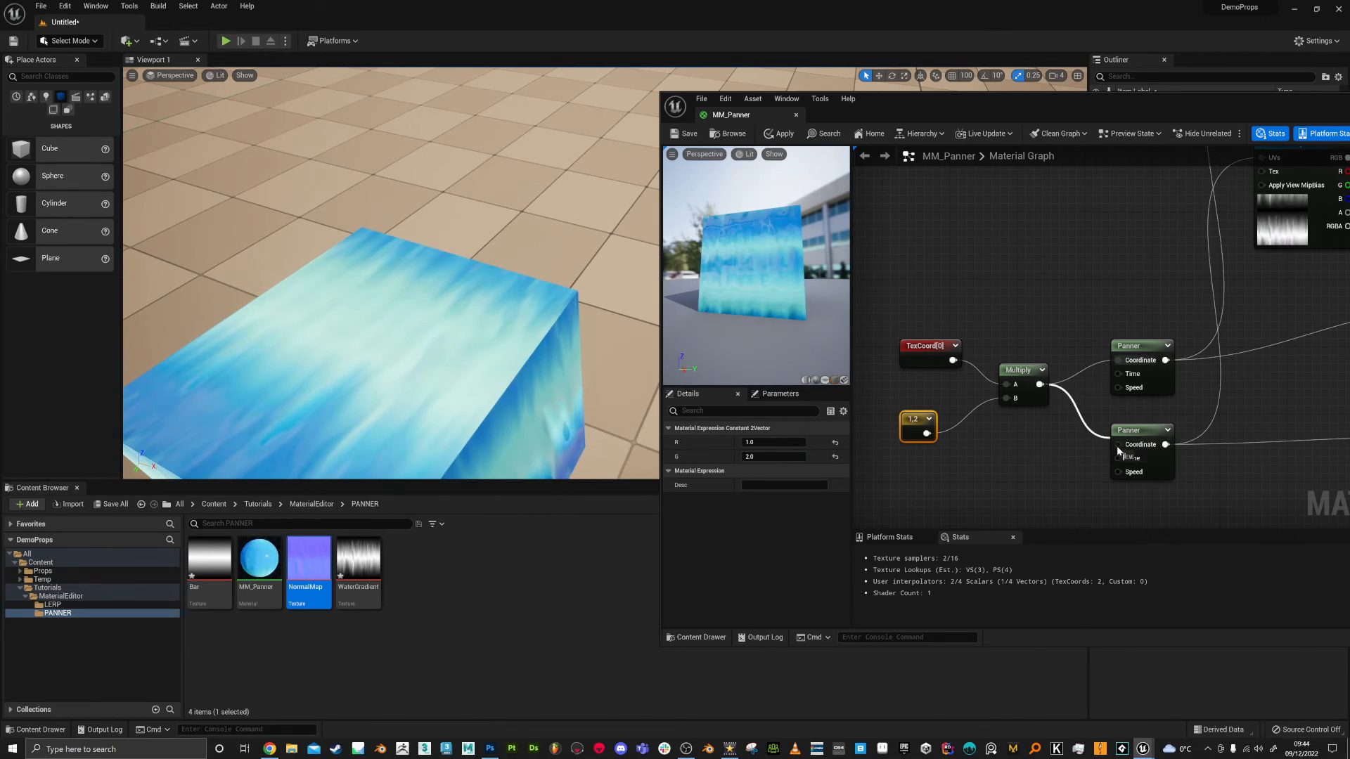
left_click_drag(1121, 450, 1118, 444)
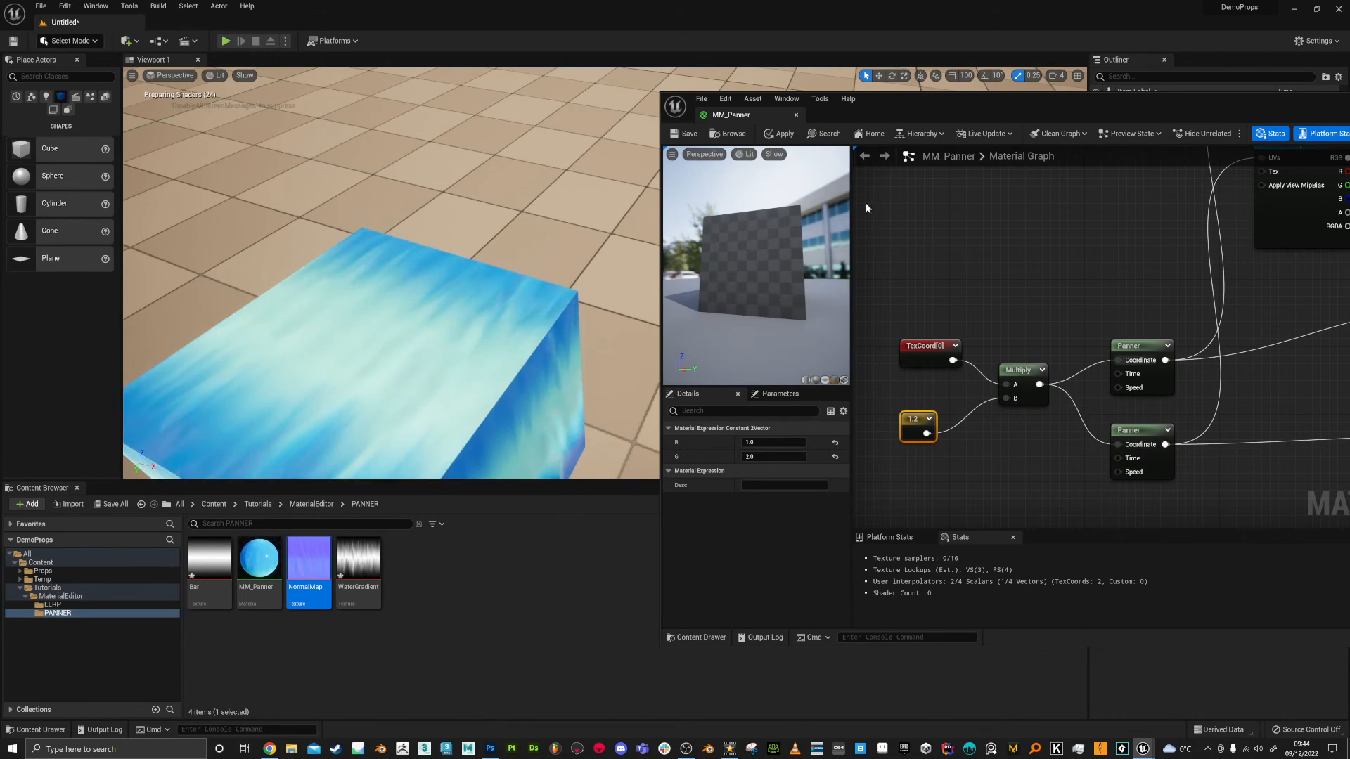
left_click(690, 141)
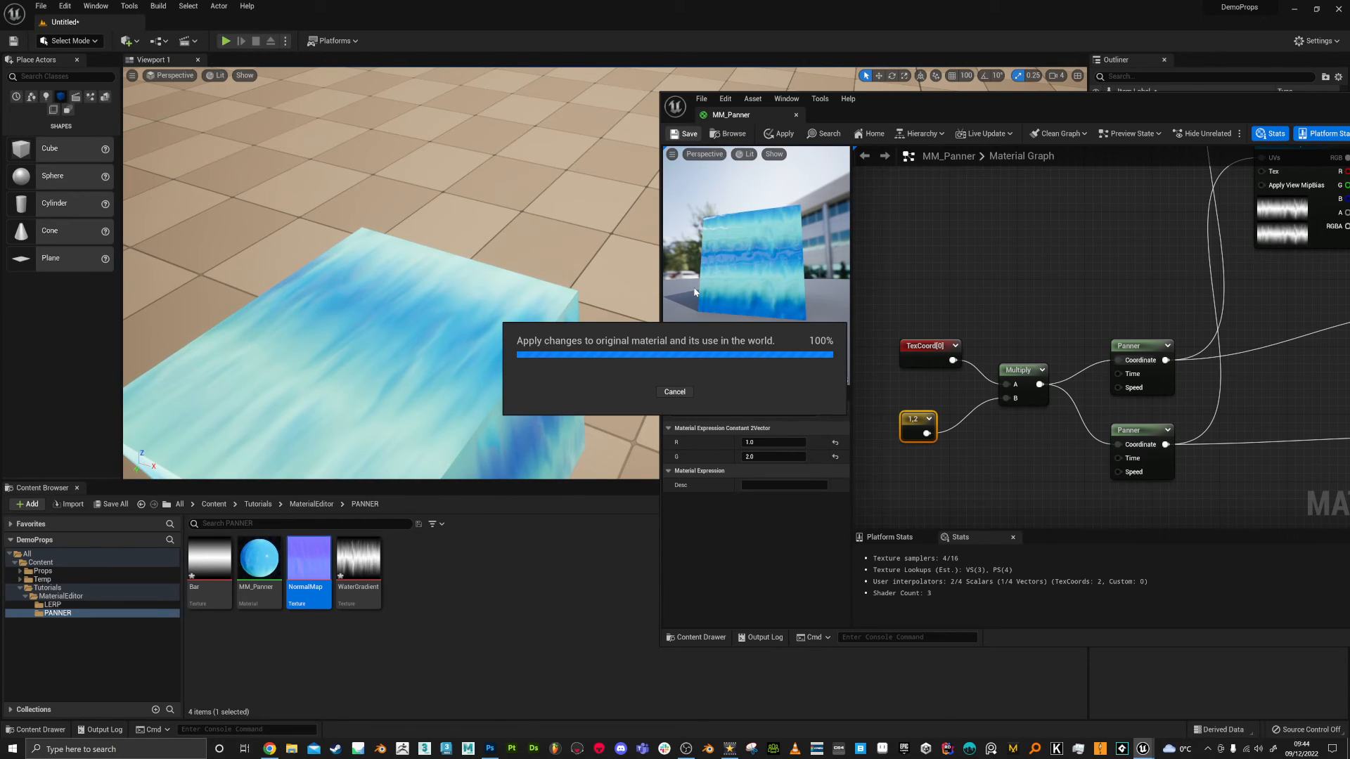
right_click_drag(488, 332, 507, 296)
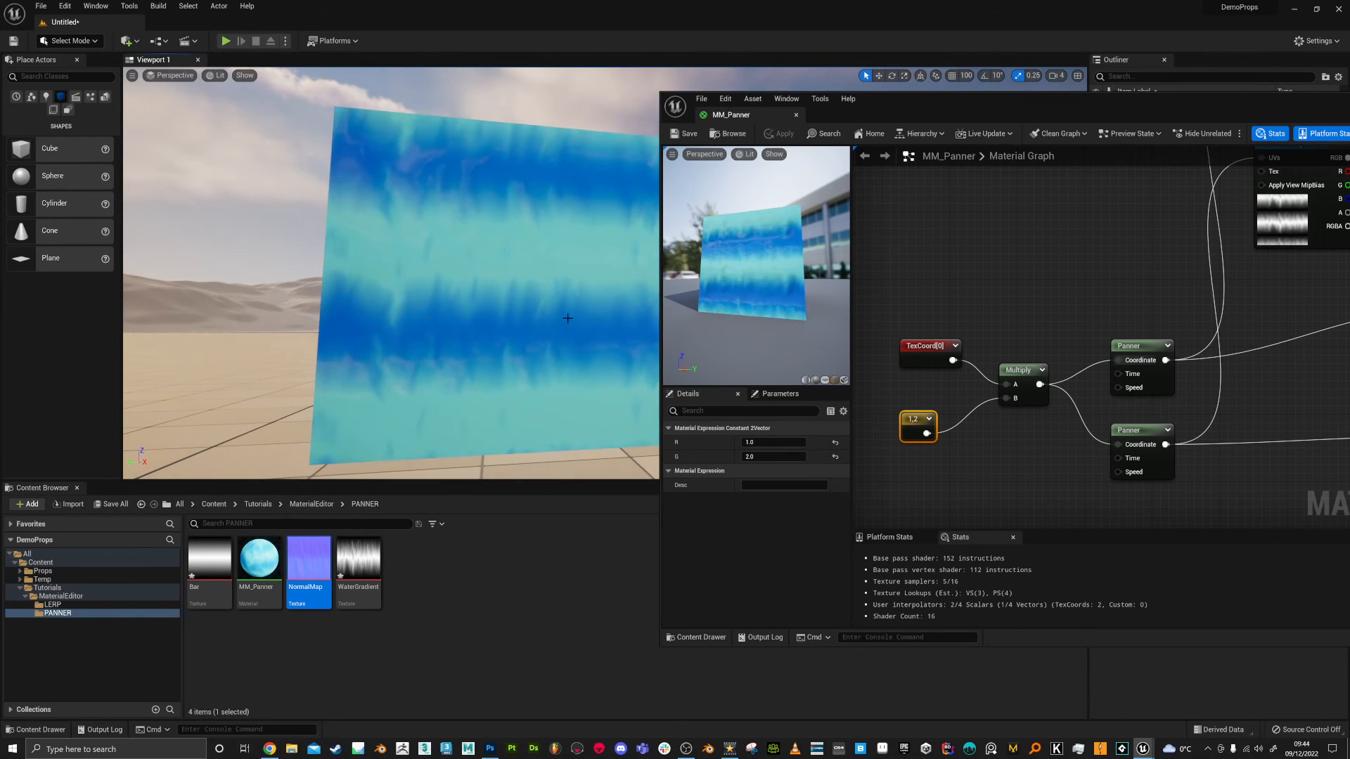
Set the Constant2Vector's G value to 4, save the material, and view the cube from above
left_click(759, 457)
type("4")
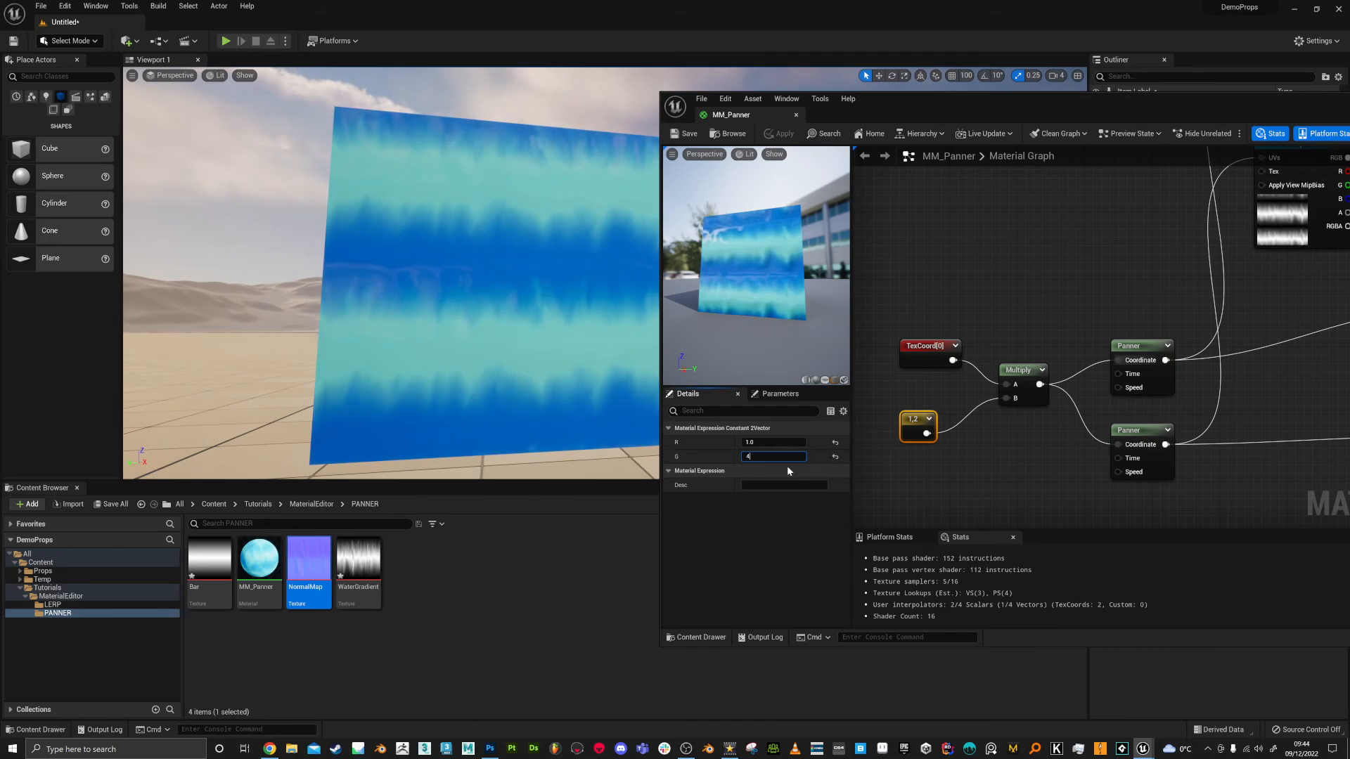
key("Return")
left_click(686, 134)
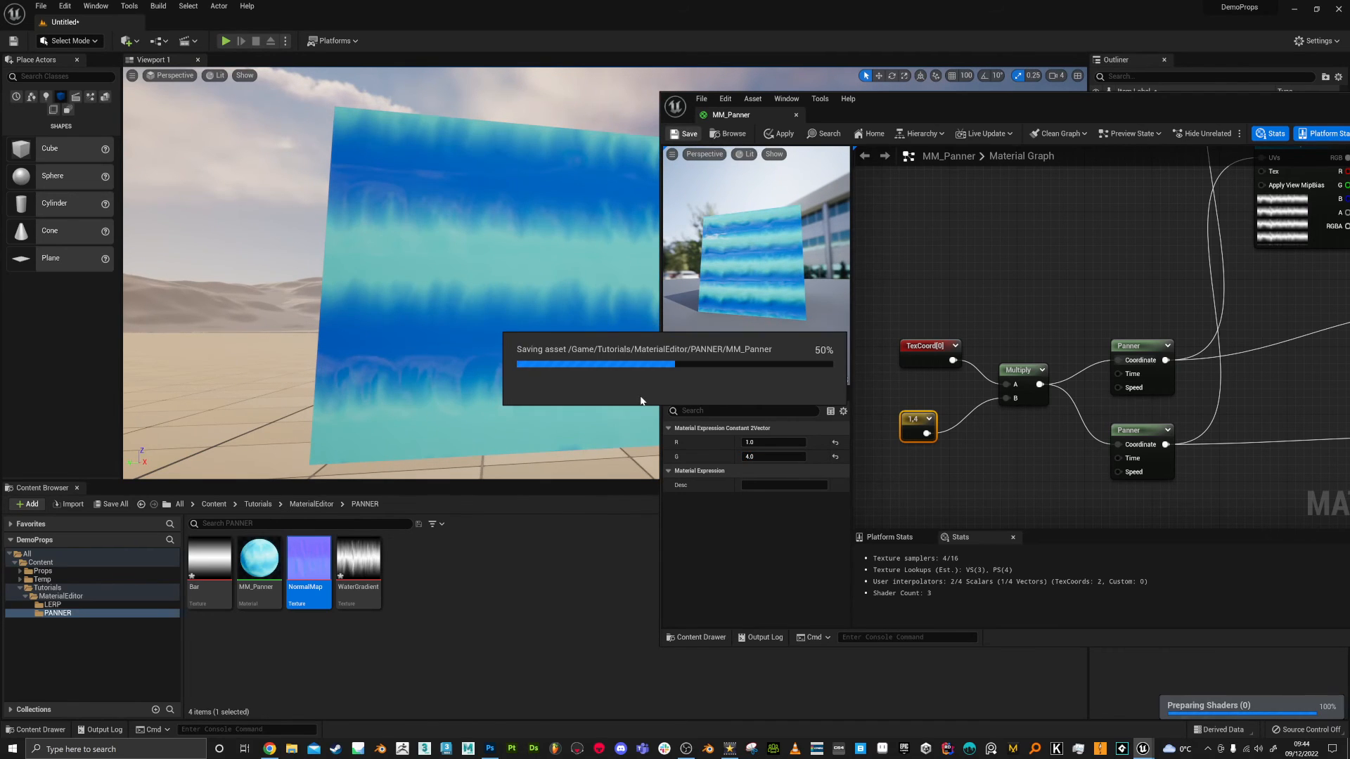
right_click_drag(519, 326, 500, 445)
Set the Constant2Vector's R value to 0.1, save the material, and inspect the stretched texture on the cube
left_click(781, 442)
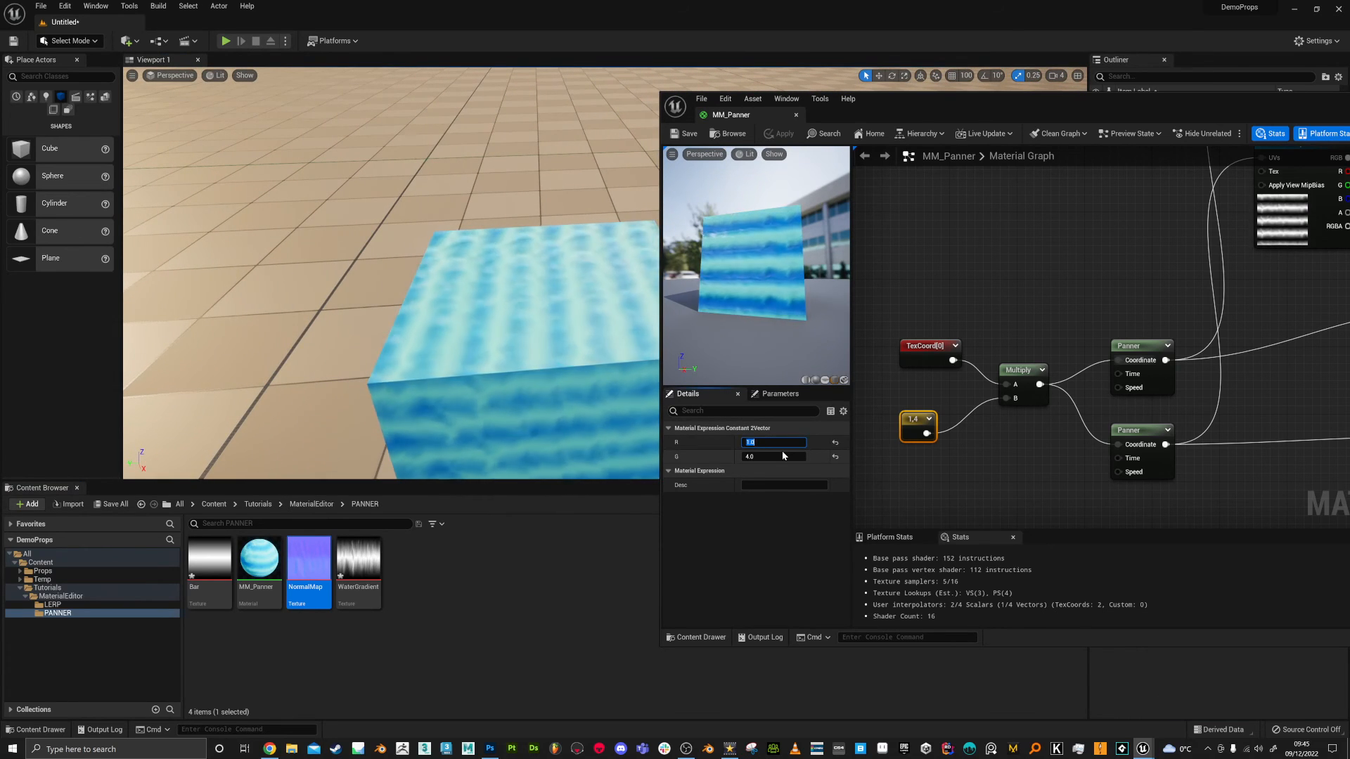
type(".1")
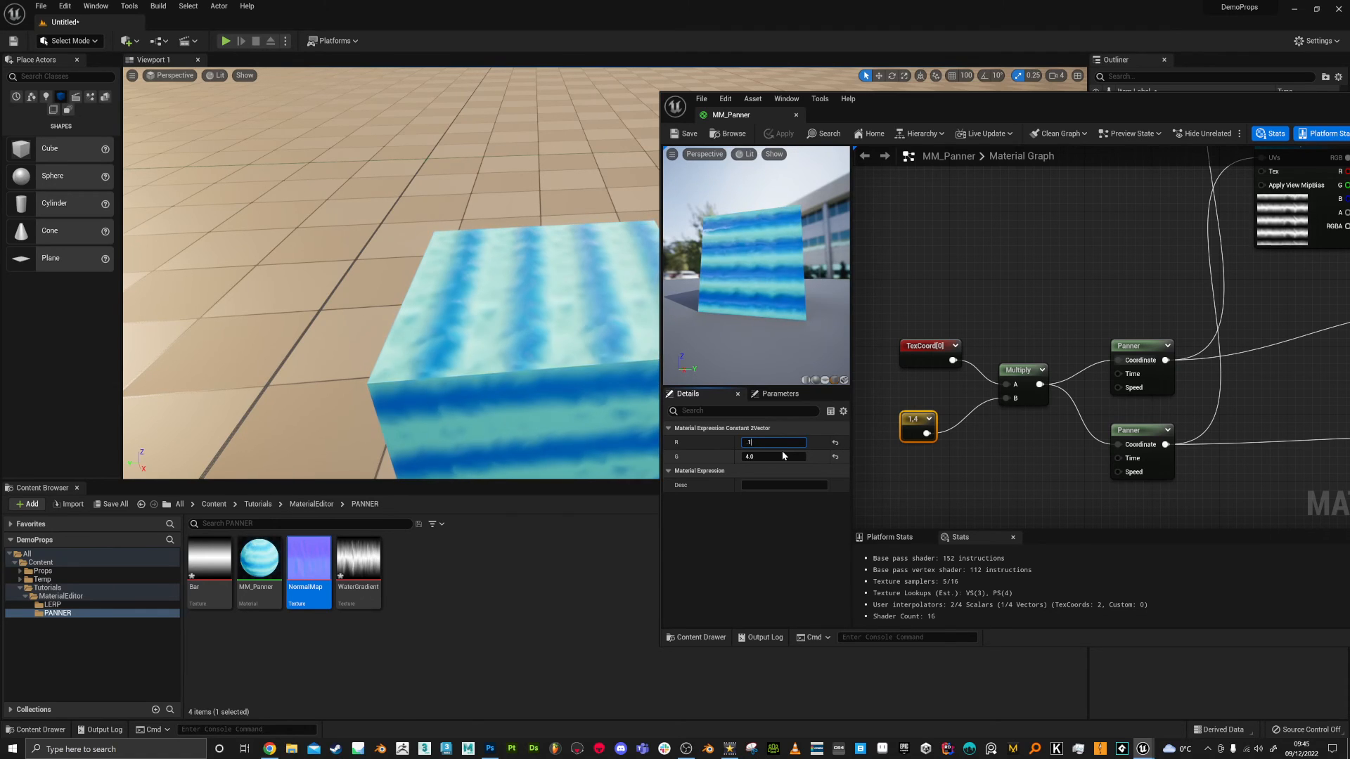
key("Return")
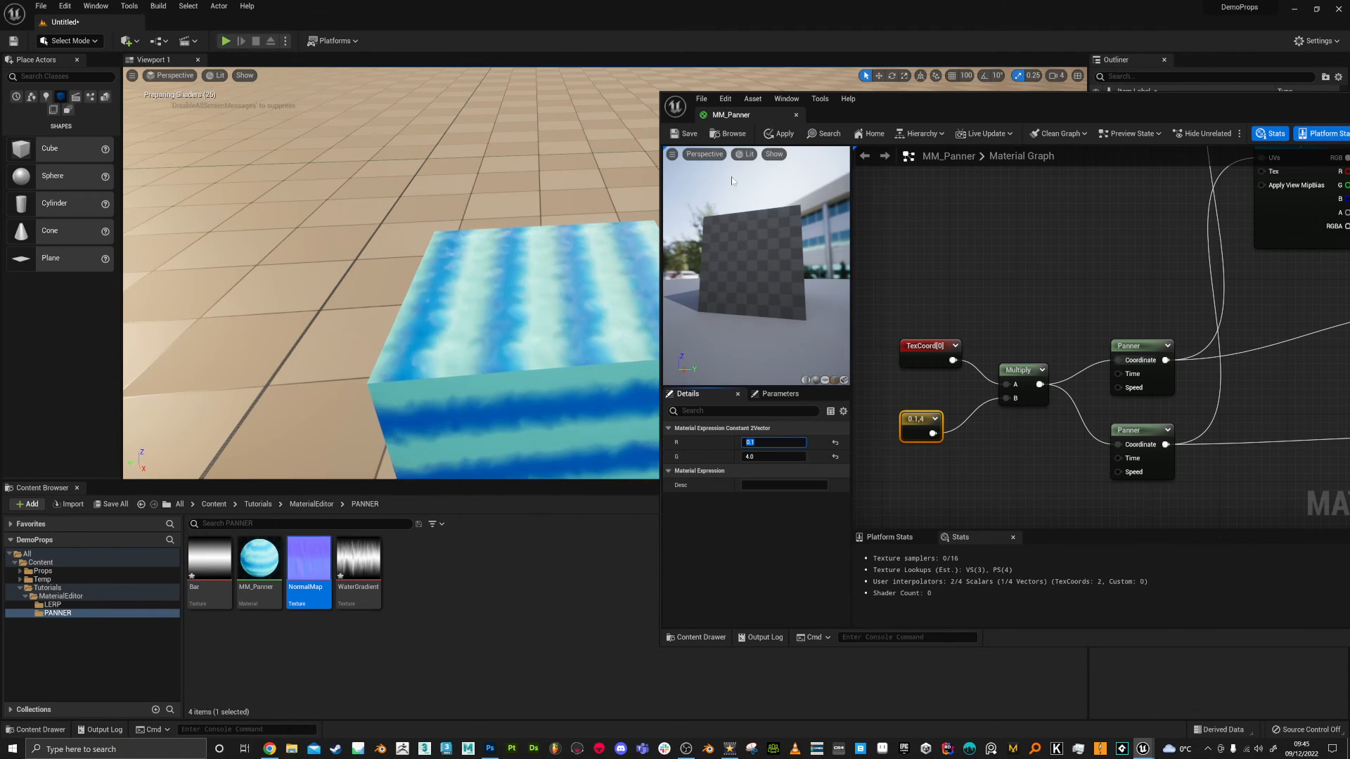
left_click(686, 133)
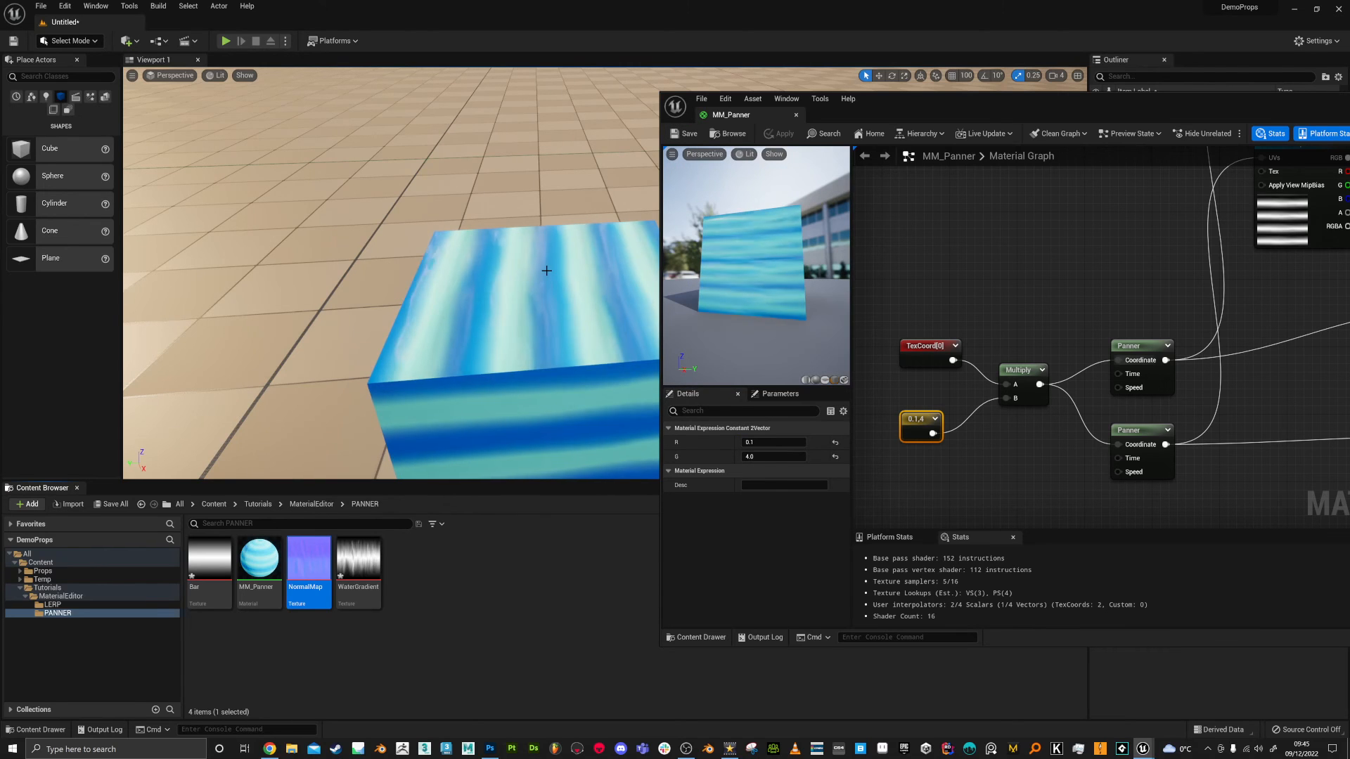
right_click_drag(581, 322, 616, 257)
Set the Constant2Vector's R value to 2 and save the material
left_click(755, 443)
type("2")
key("Return")
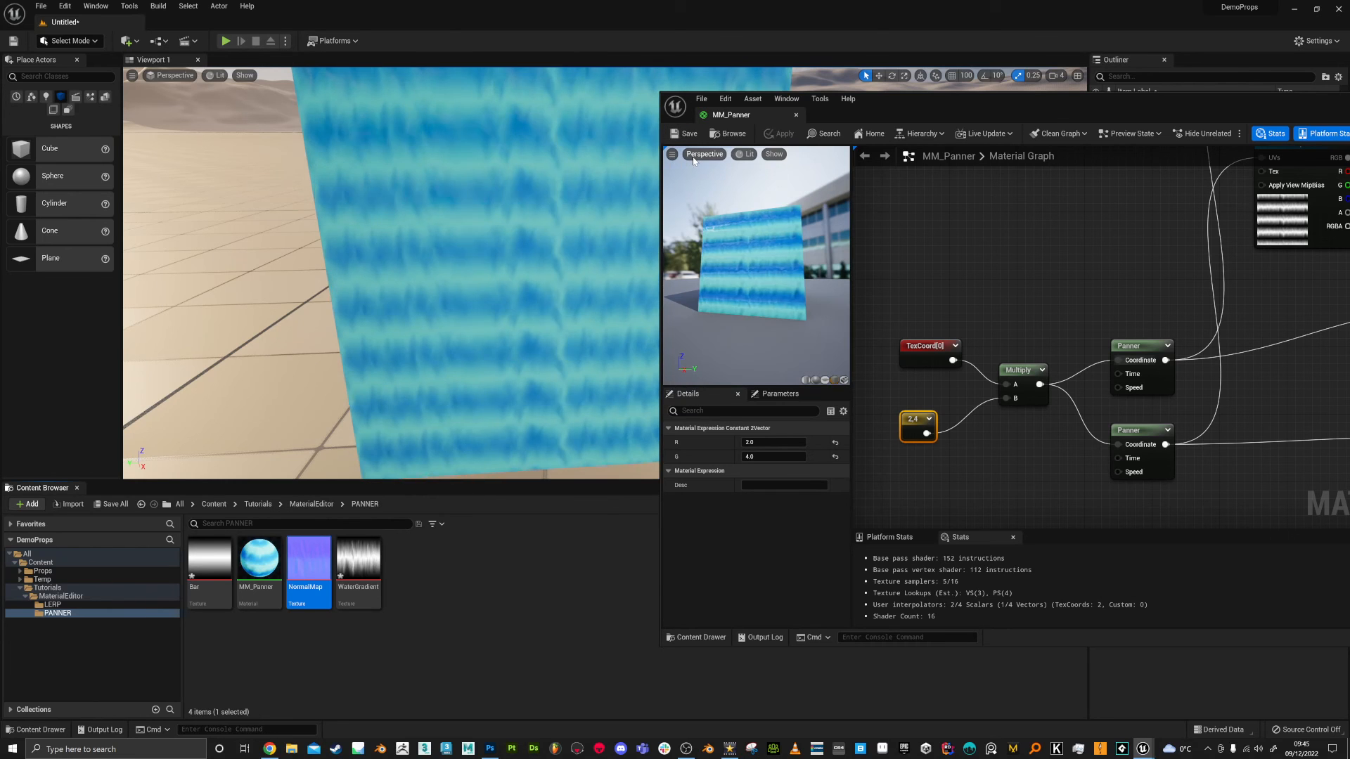
Set the Constant2Vector's G value to 1.5, save the material, and inspect the cube from the side and from above
left_click(772, 460)
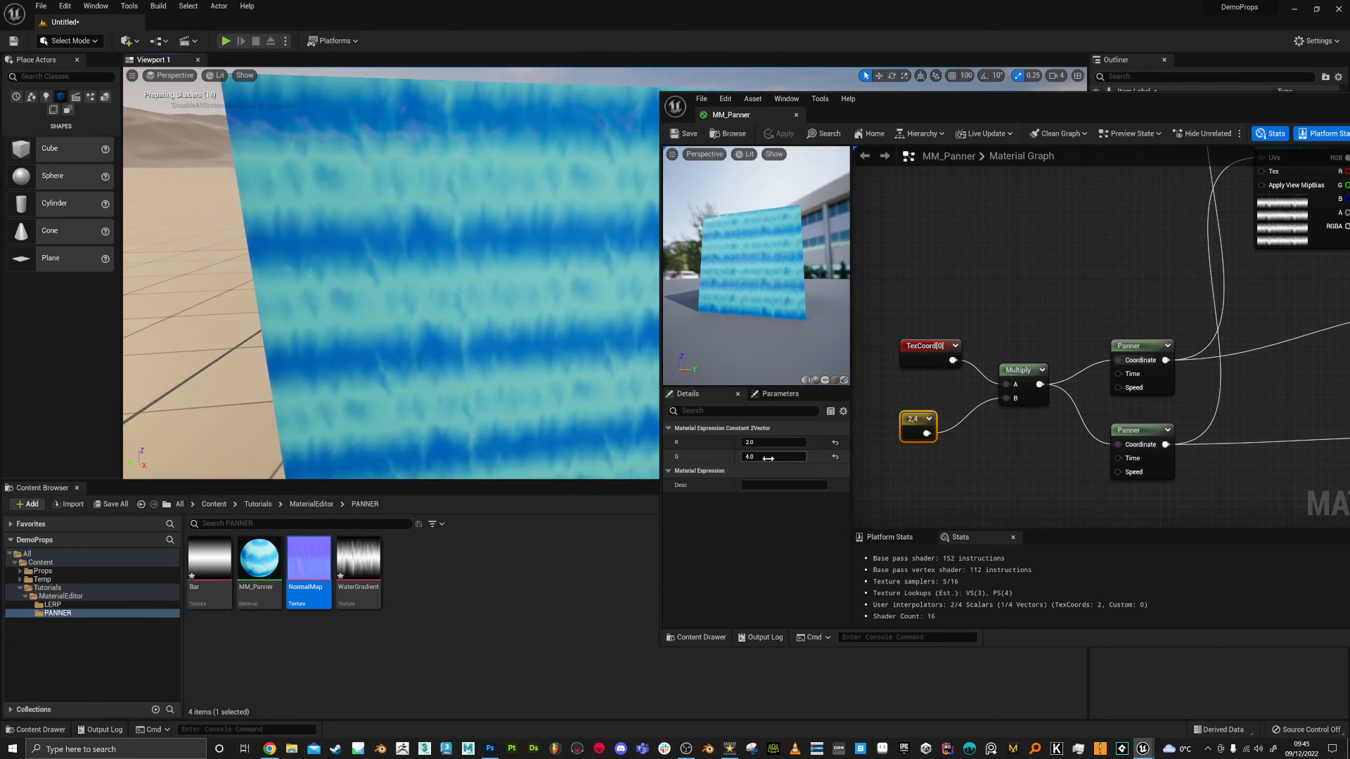
type("1.5")
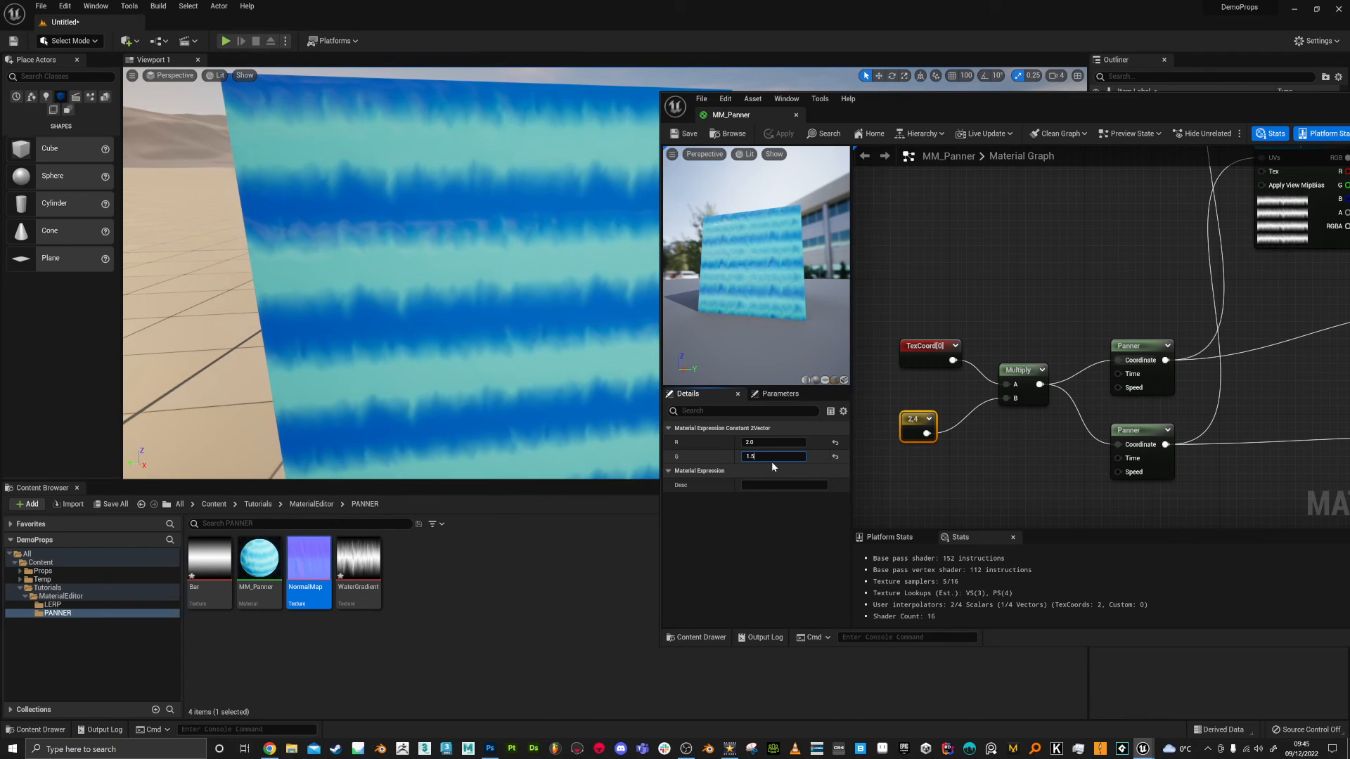
key("Return")
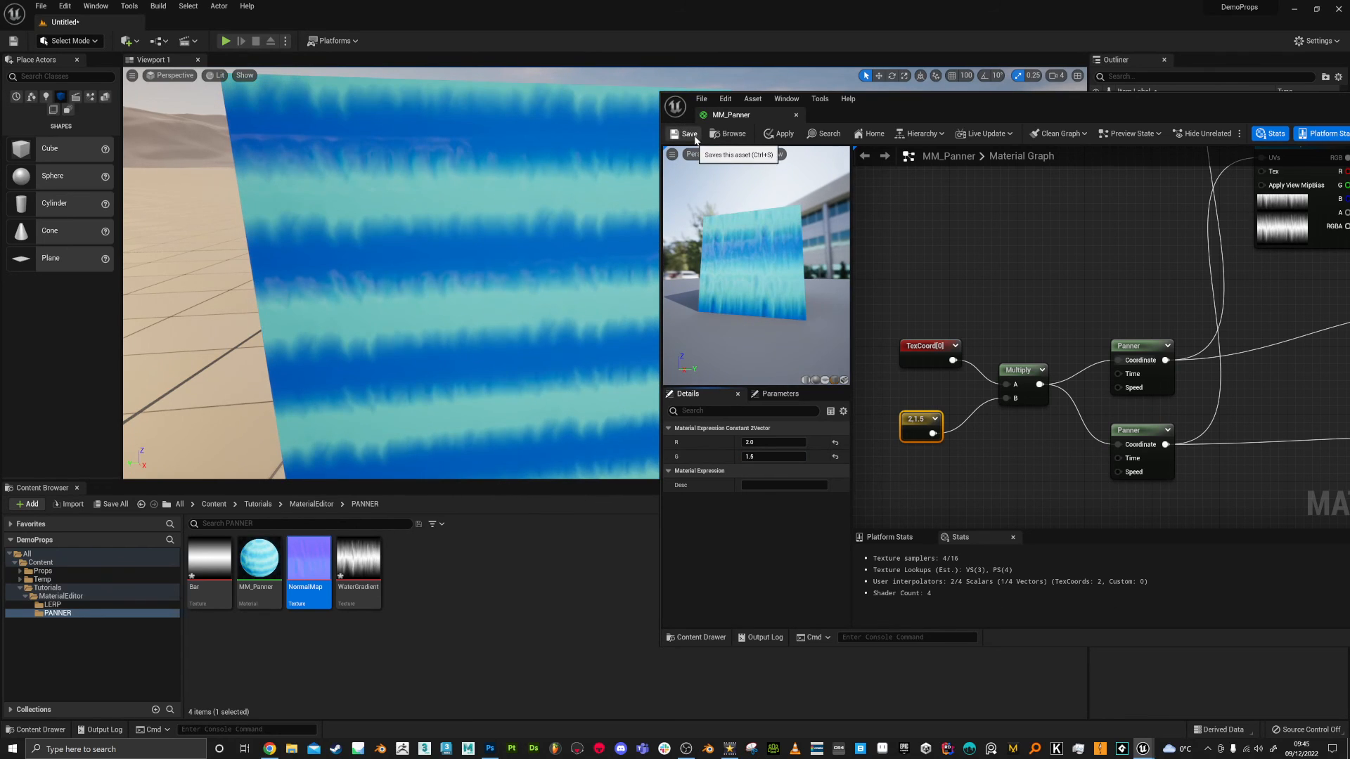
left_click(695, 139)
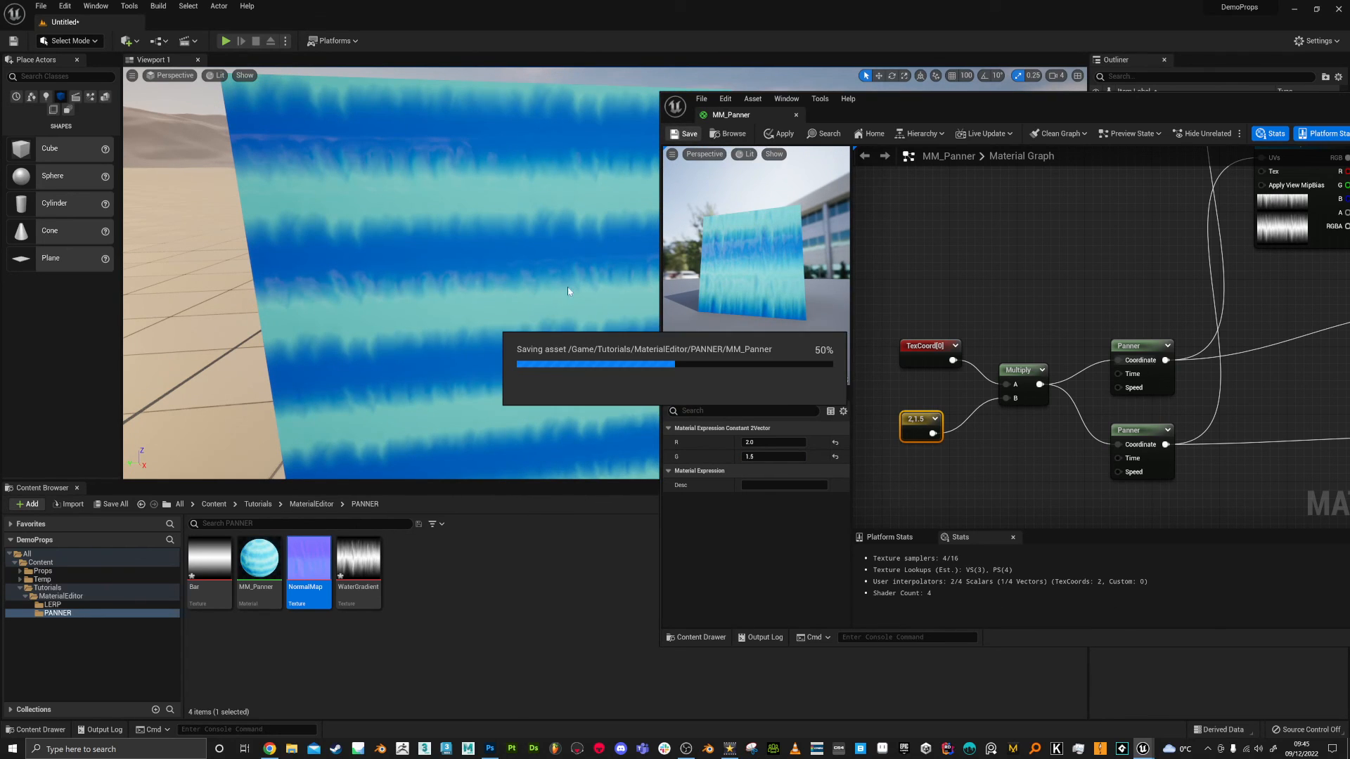
key("s")
right_click_drag(503, 292, 487, 261)
key("w")
key("s")
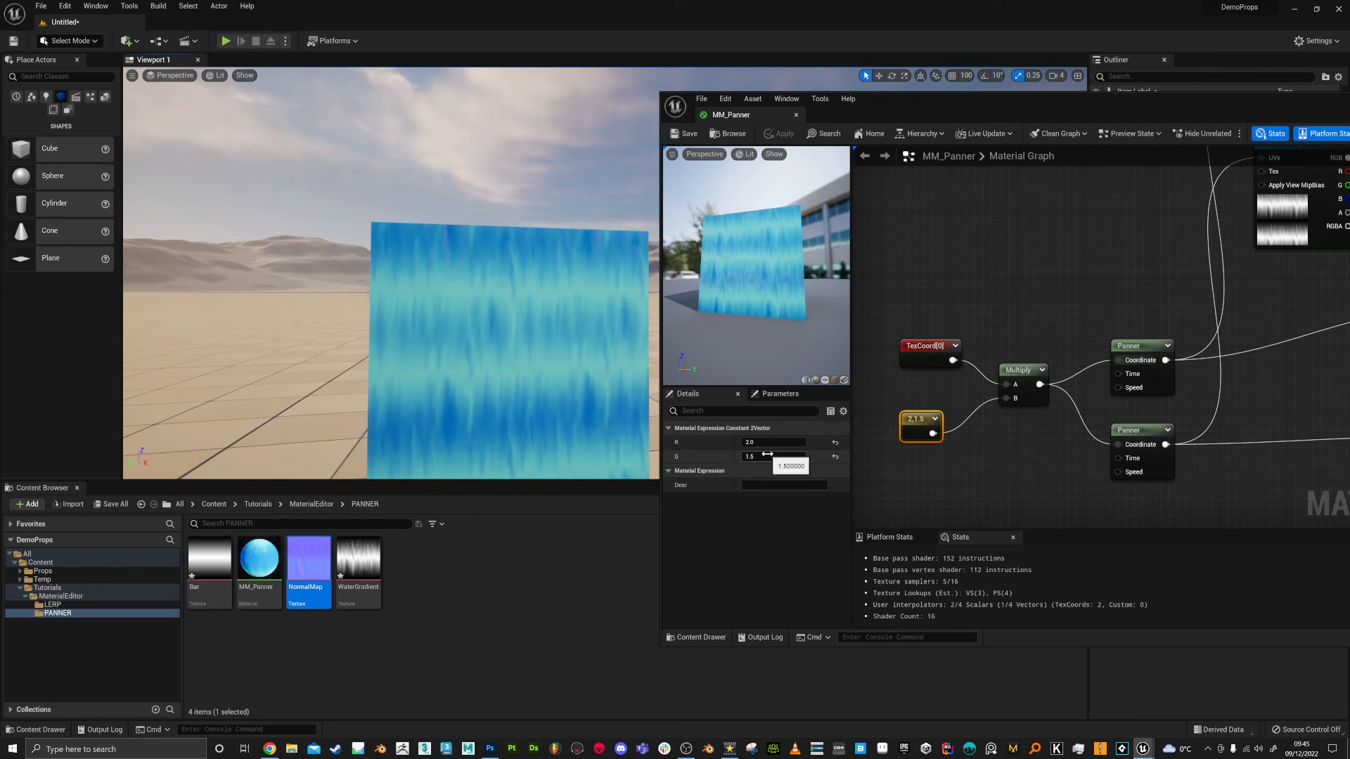
right_click_drag(481, 355, 633, 404)
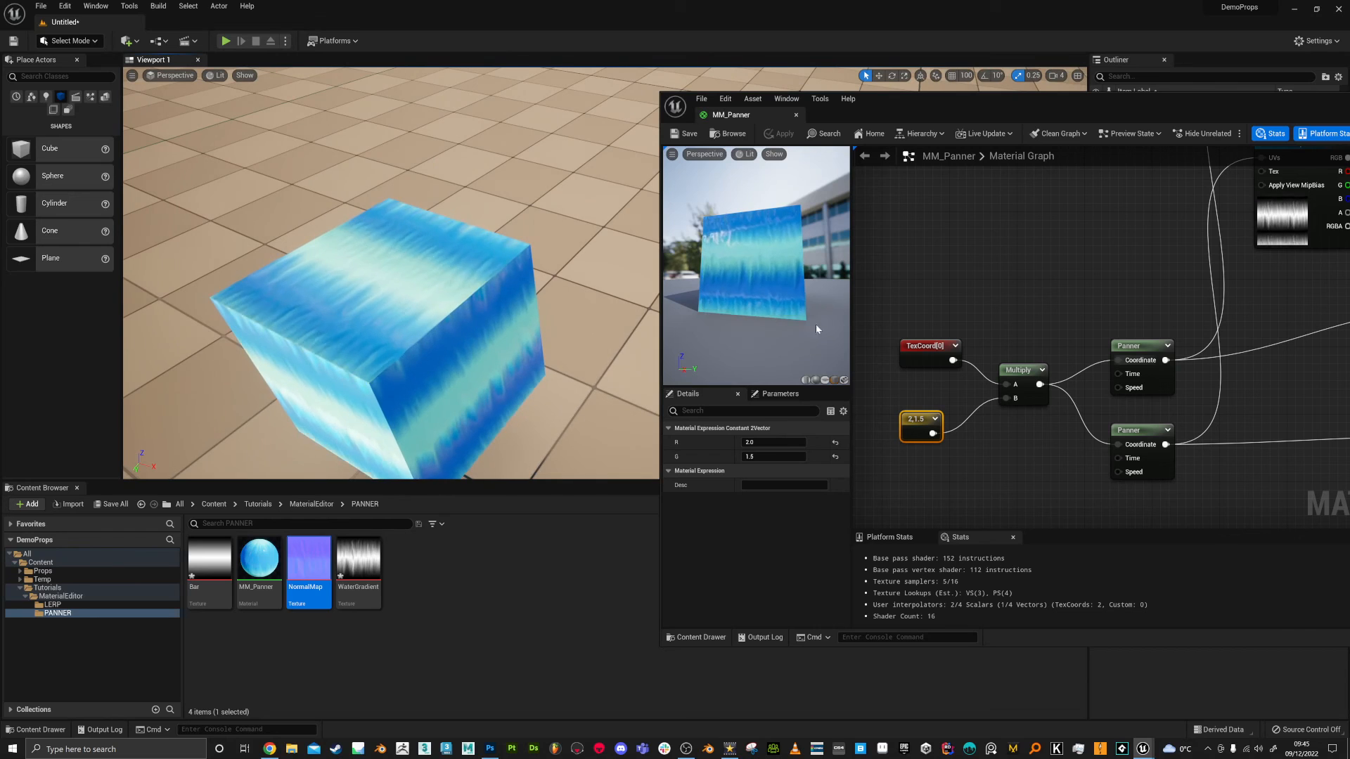
Set the Constant2Vector's R value to 1, save the material, and examine the cube's side up close
left_click(769, 441)
type("1")
key("Return")
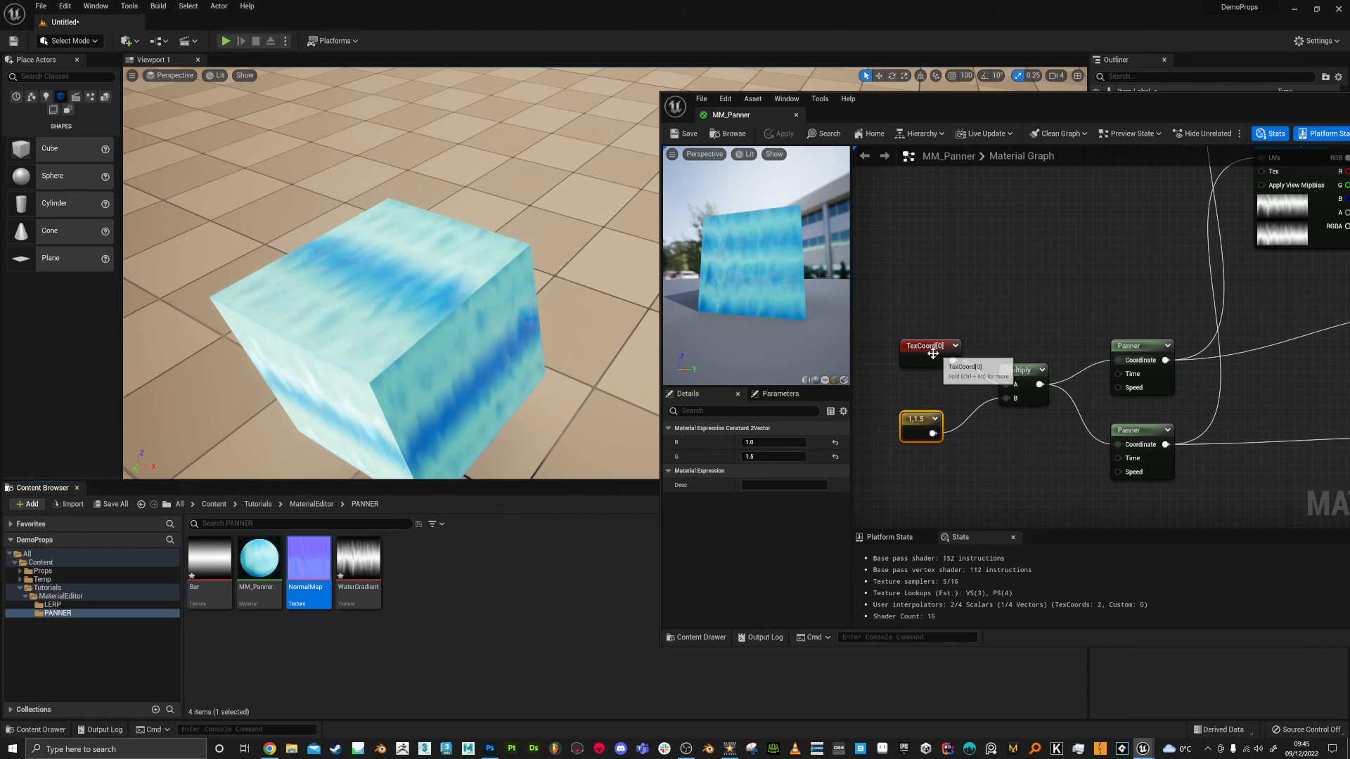
right_click_drag(465, 338, 323, 317)
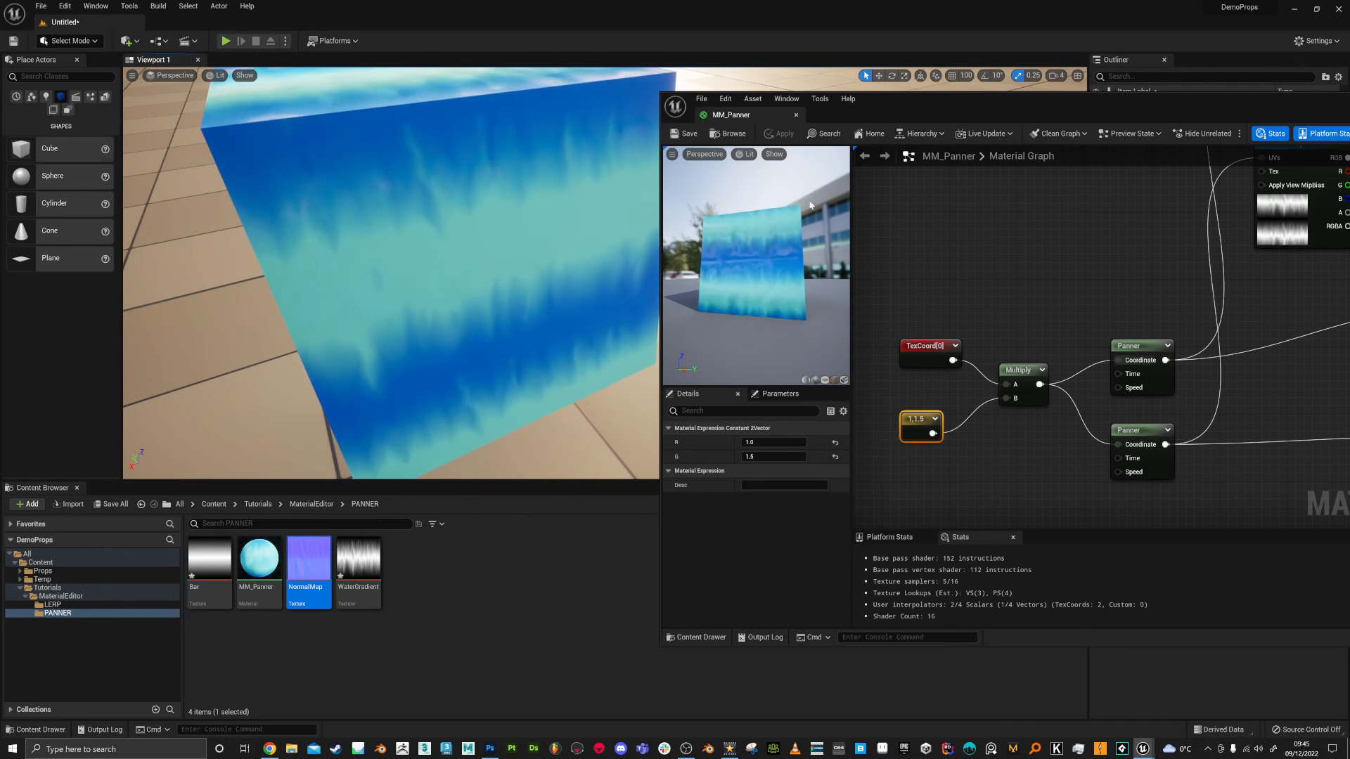